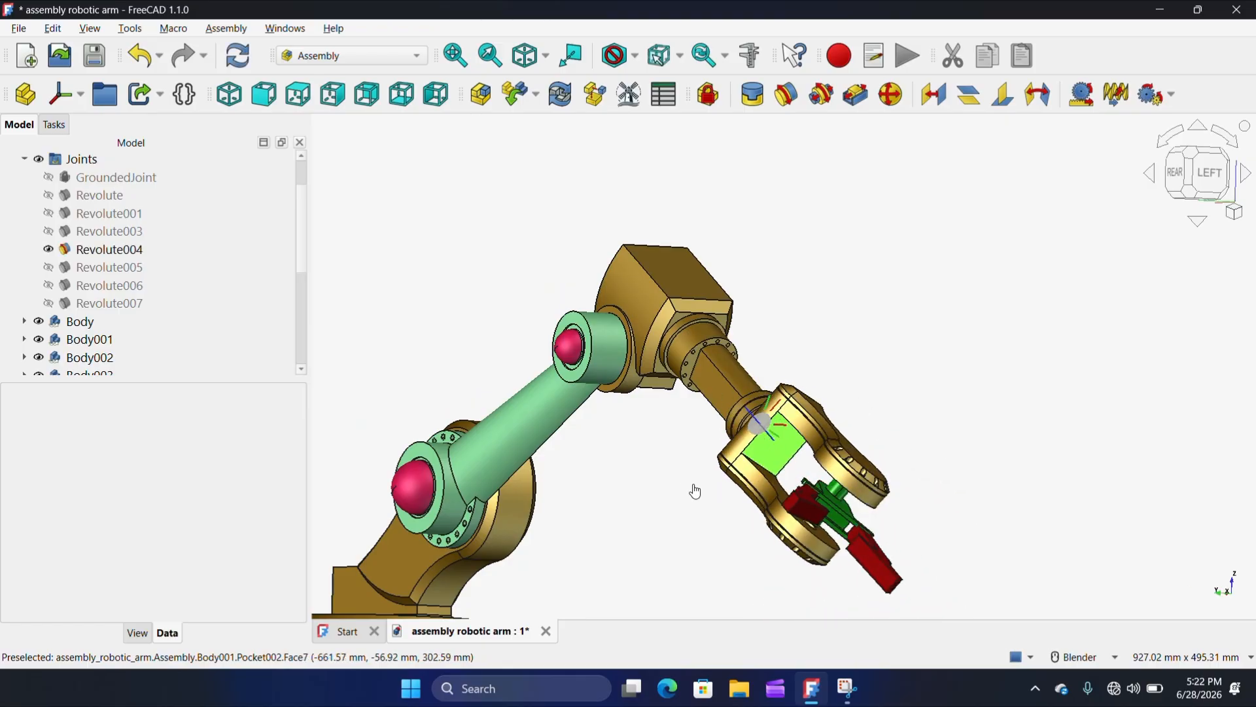
pyautogui.scroll(5, 695, 492)
pyautogui.moveTo(875, 383); pyautogui.dragTo(890, 537)
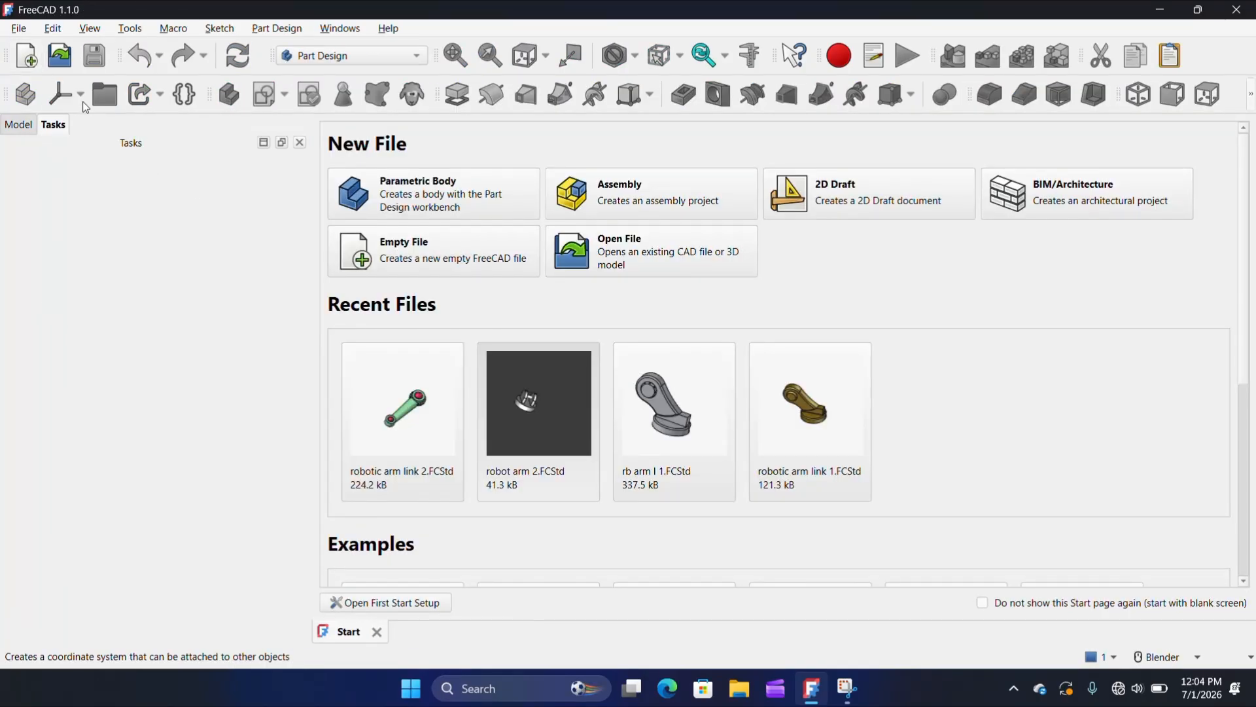
# - Create a new document and start a sketch on the XZ plane
pyautogui.click(32, 63)
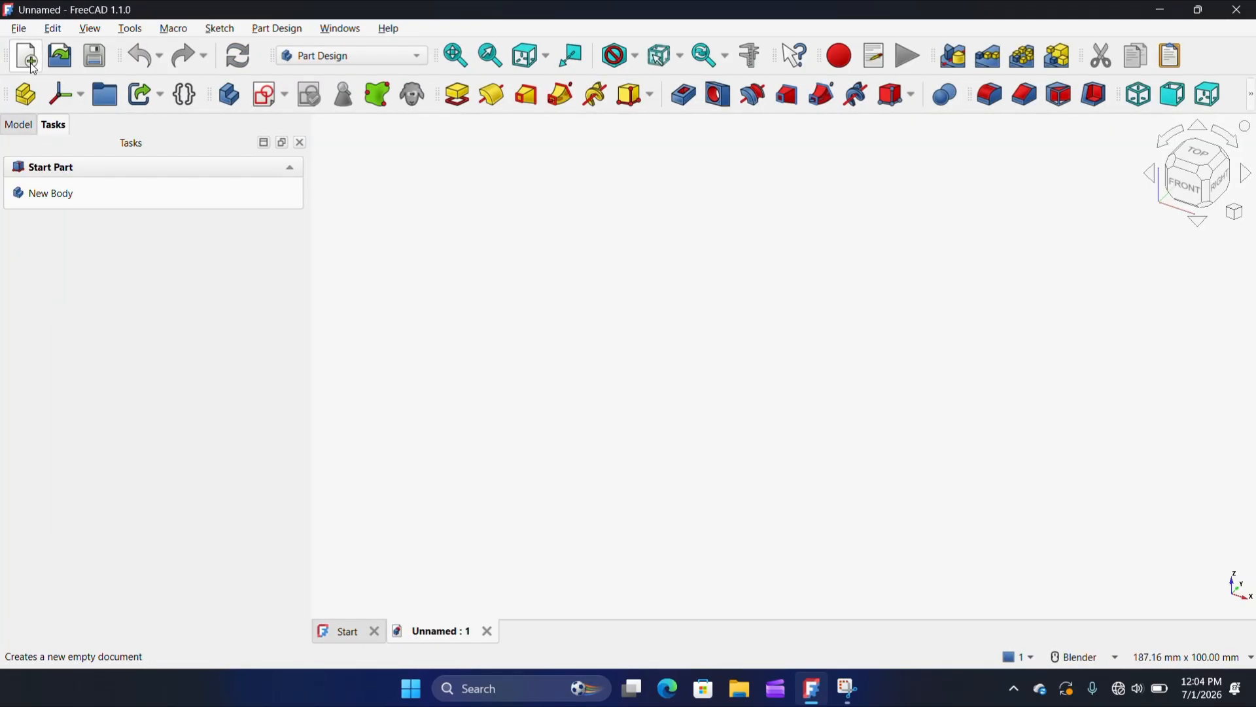
pyautogui.click(266, 97)
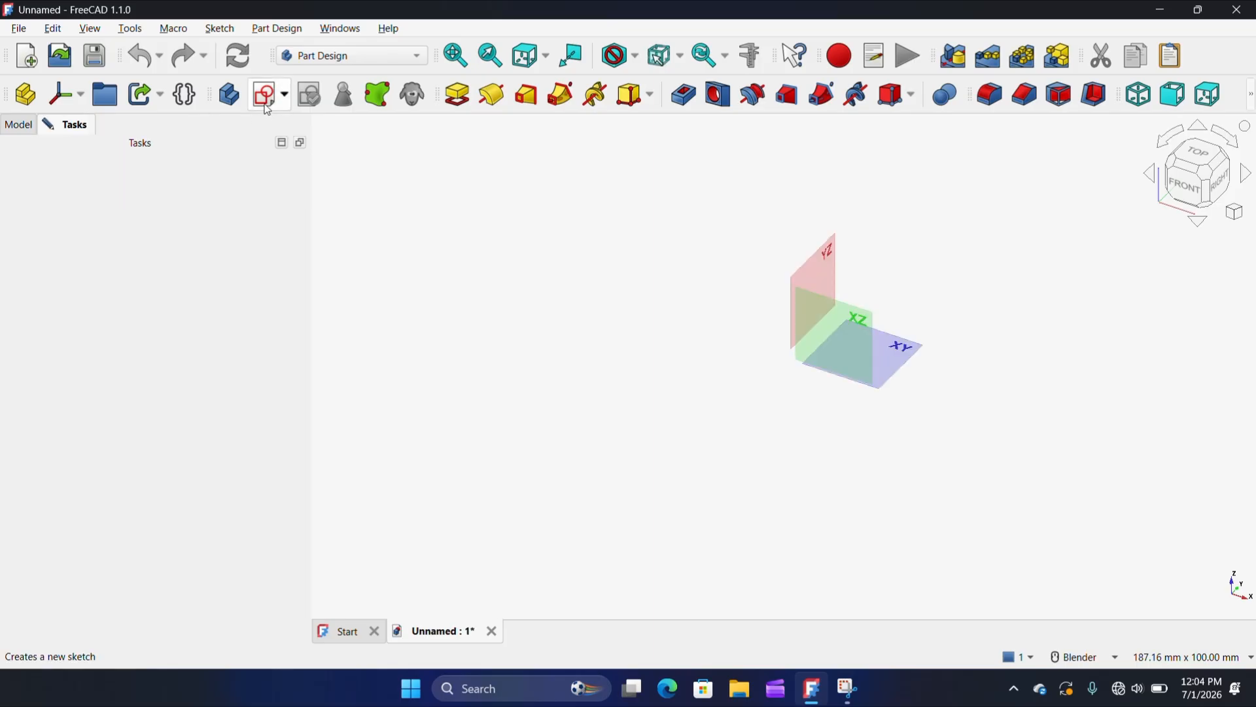
pyautogui.click(864, 316)
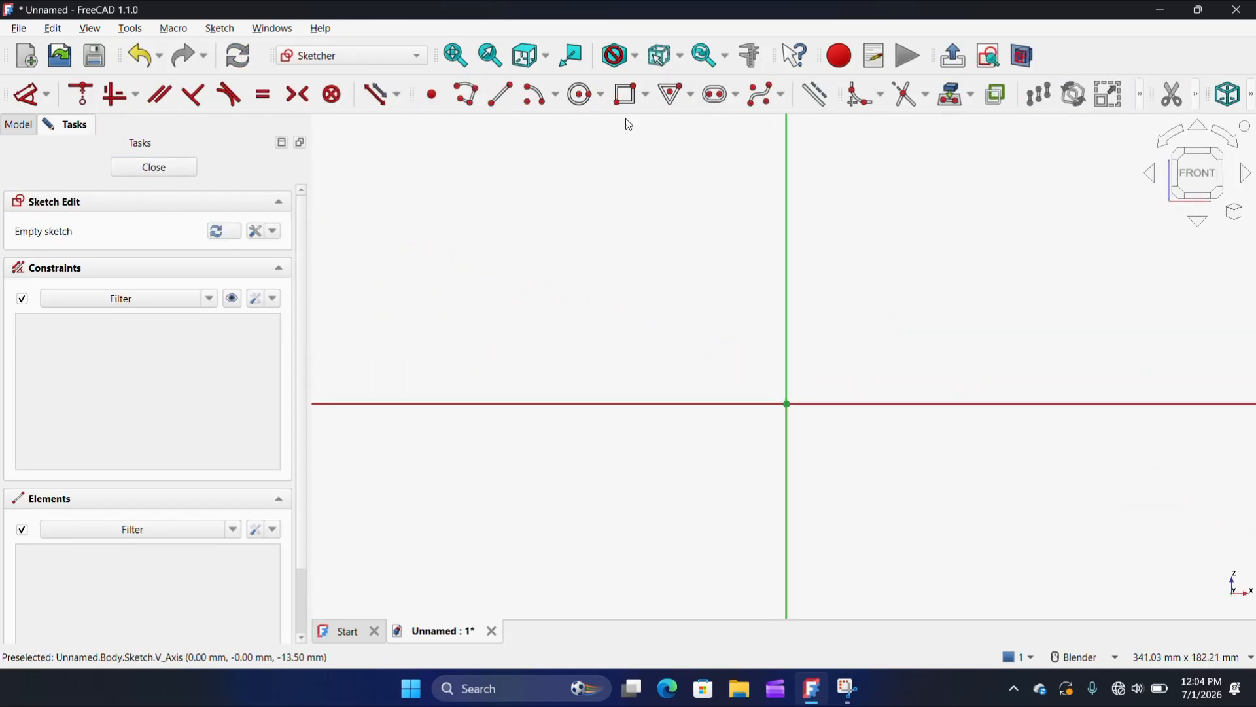
# - Draw a 90 mm diameter circle centred on the sketch origin
pyautogui.click(585, 96)
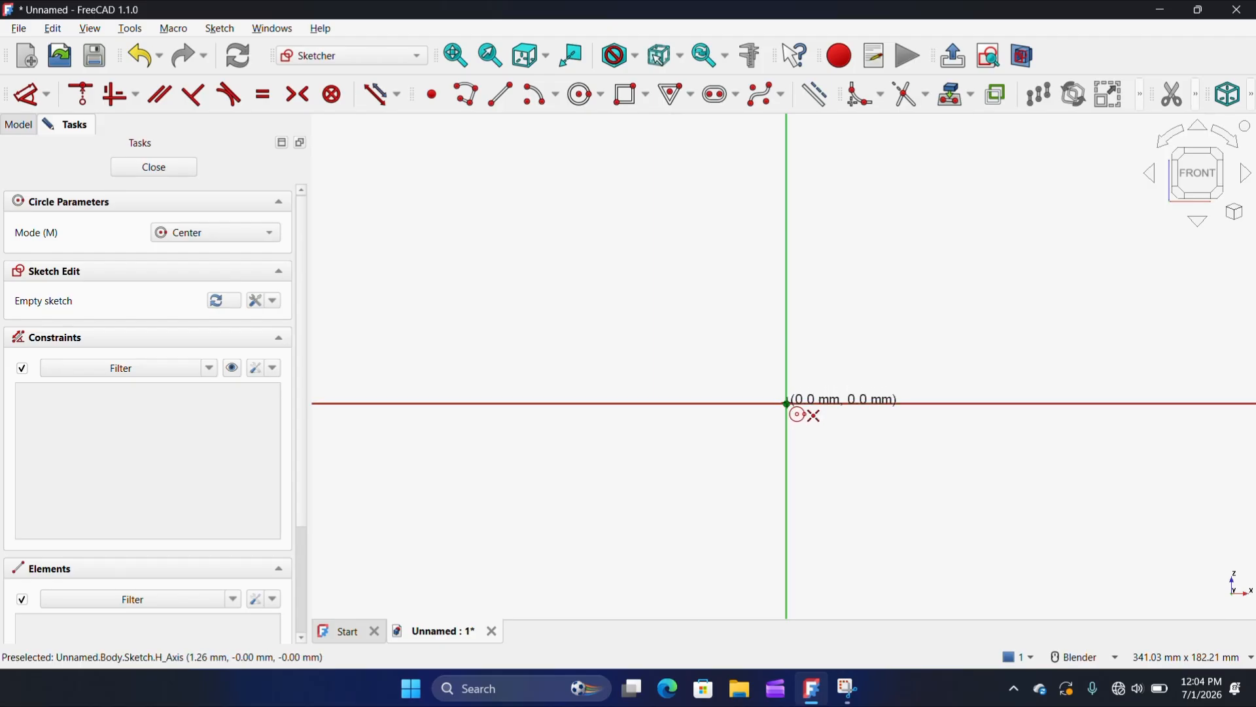
pyautogui.click(787, 404)
pyautogui.write('90')
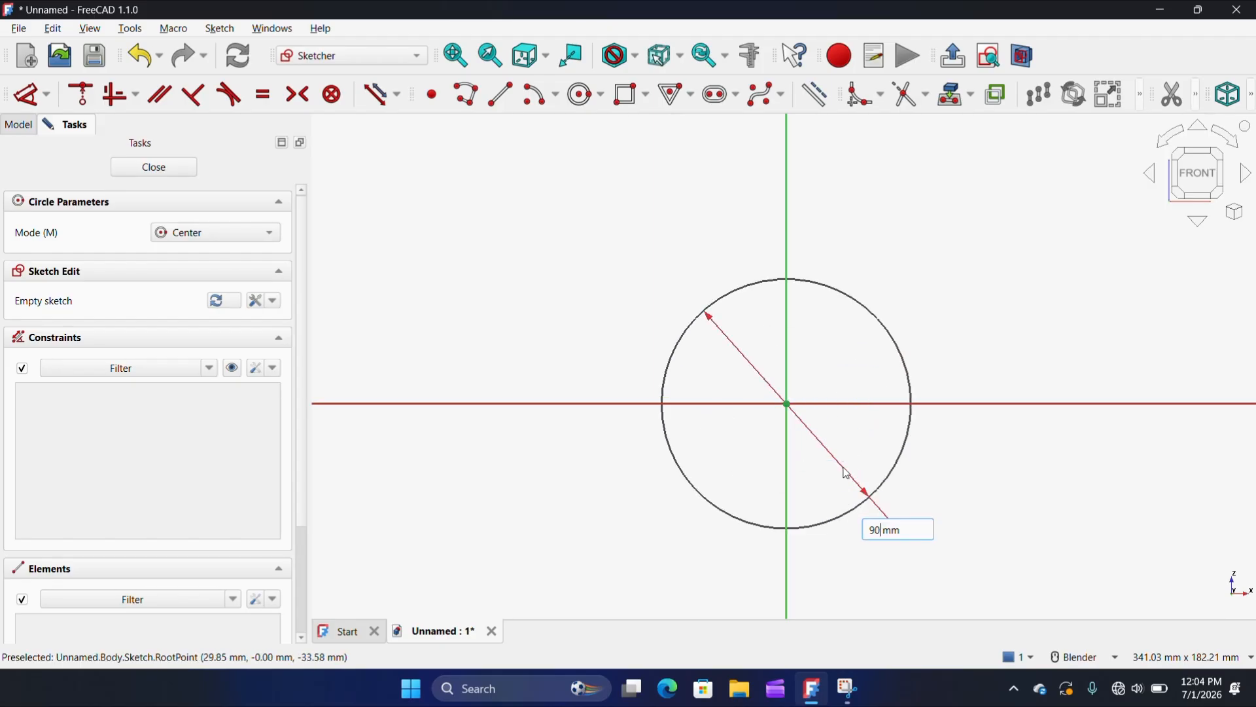
pyautogui.press('Return')
# - Draw a 70 mm diameter circle centred on the horizontal axis, on the negative X side of the origin
pyautogui.scroll(-3, 840, 462)
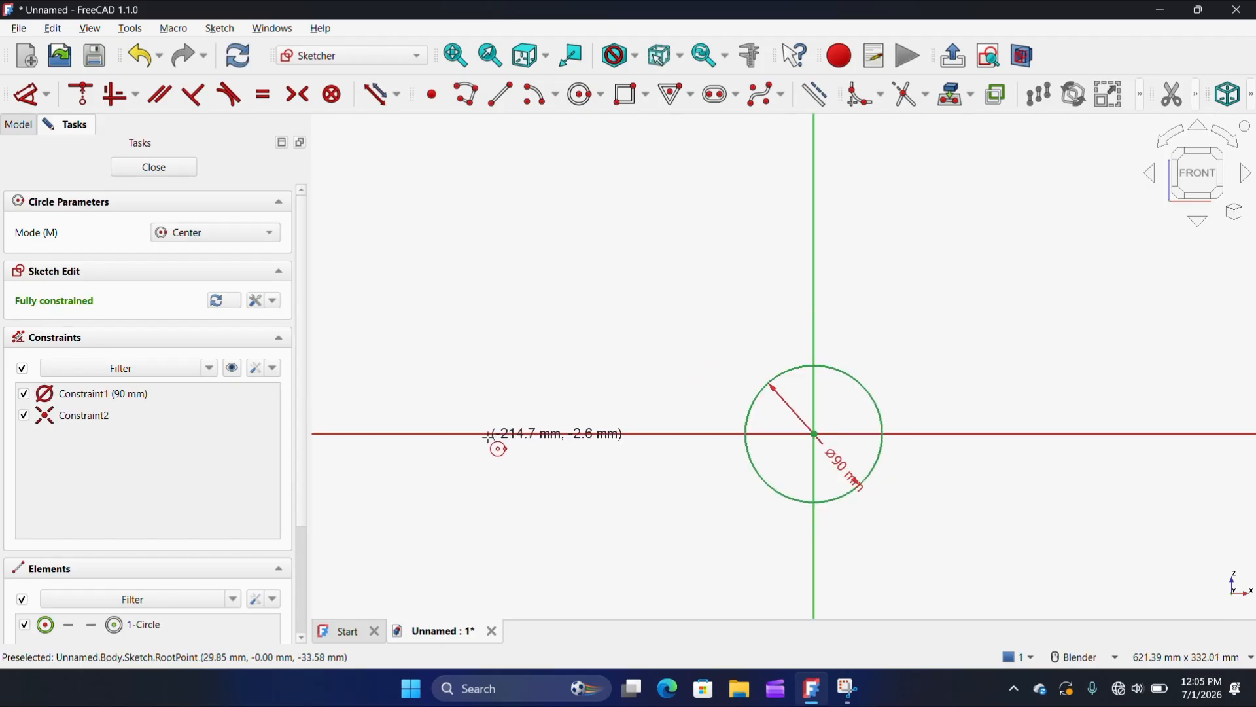
pyautogui.click(487, 434)
pyautogui.write('70')
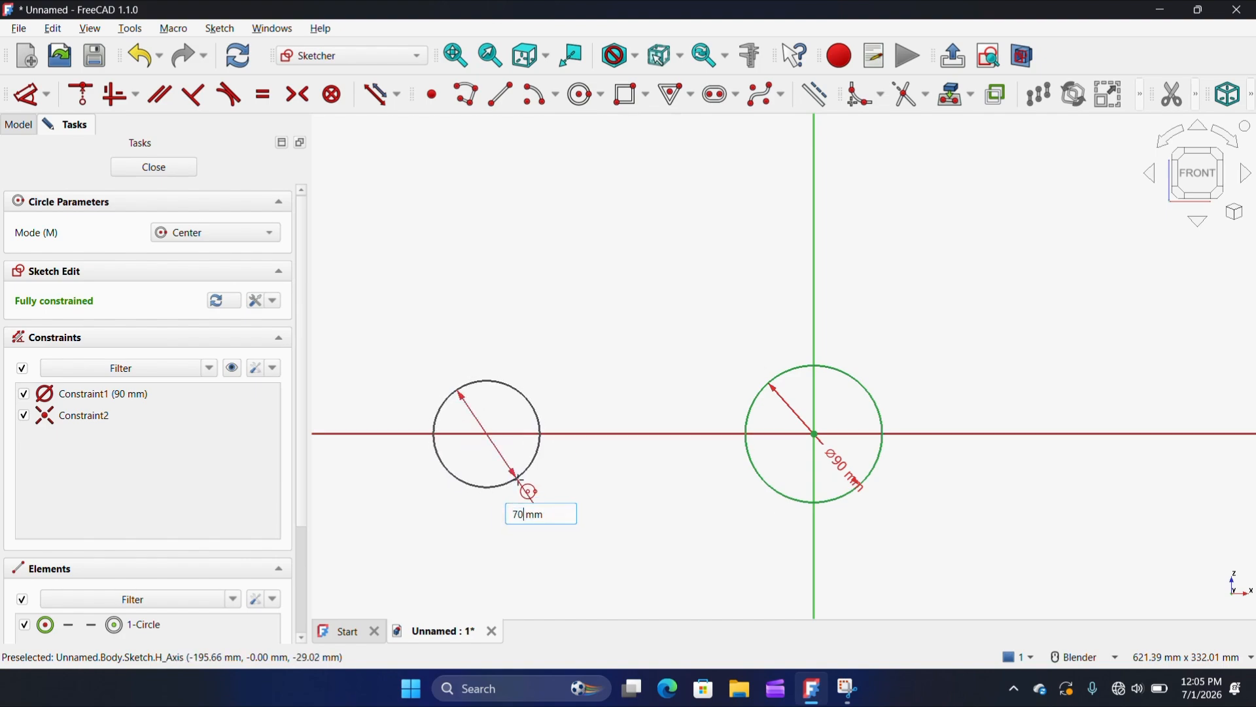
pyautogui.press('Return')
# - Constrain the 70 mm circle's centre to a horizontal distance of 300 mm from the origin and close the sketch
pyautogui.scroll(1, 517, 473)
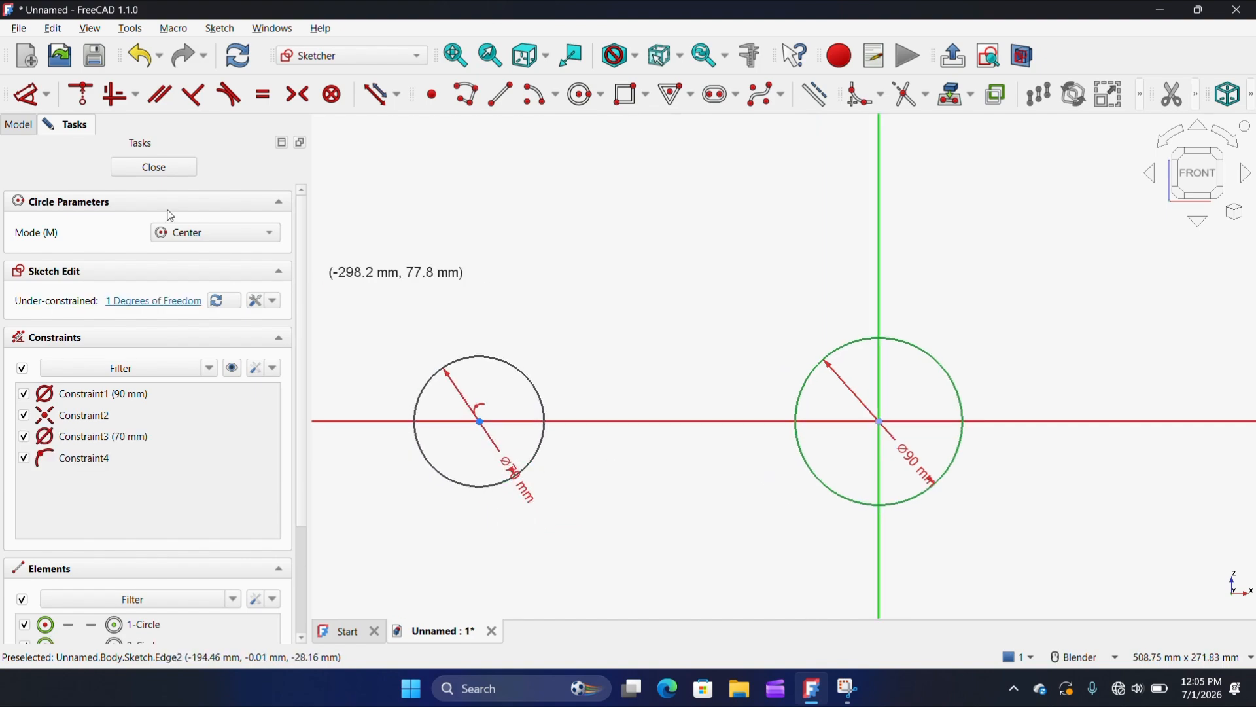
pyautogui.click(26, 94)
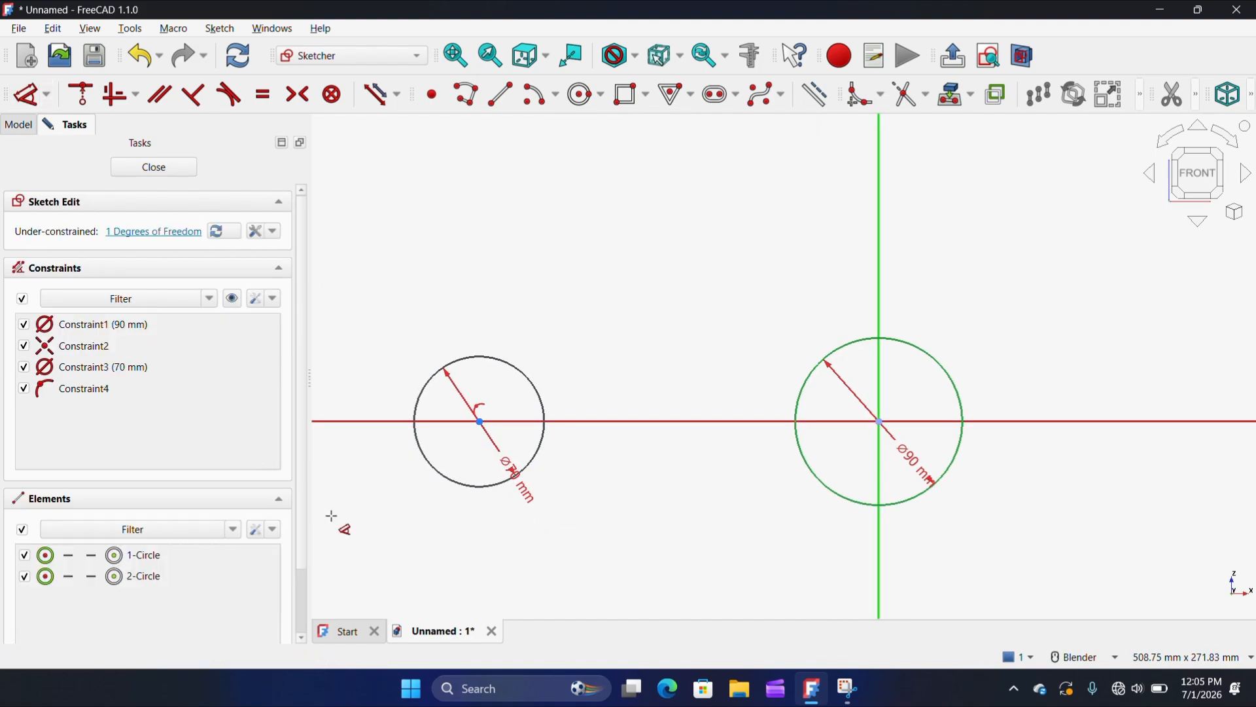
pyautogui.click(479, 422)
pyautogui.click(506, 549)
pyautogui.write('3')
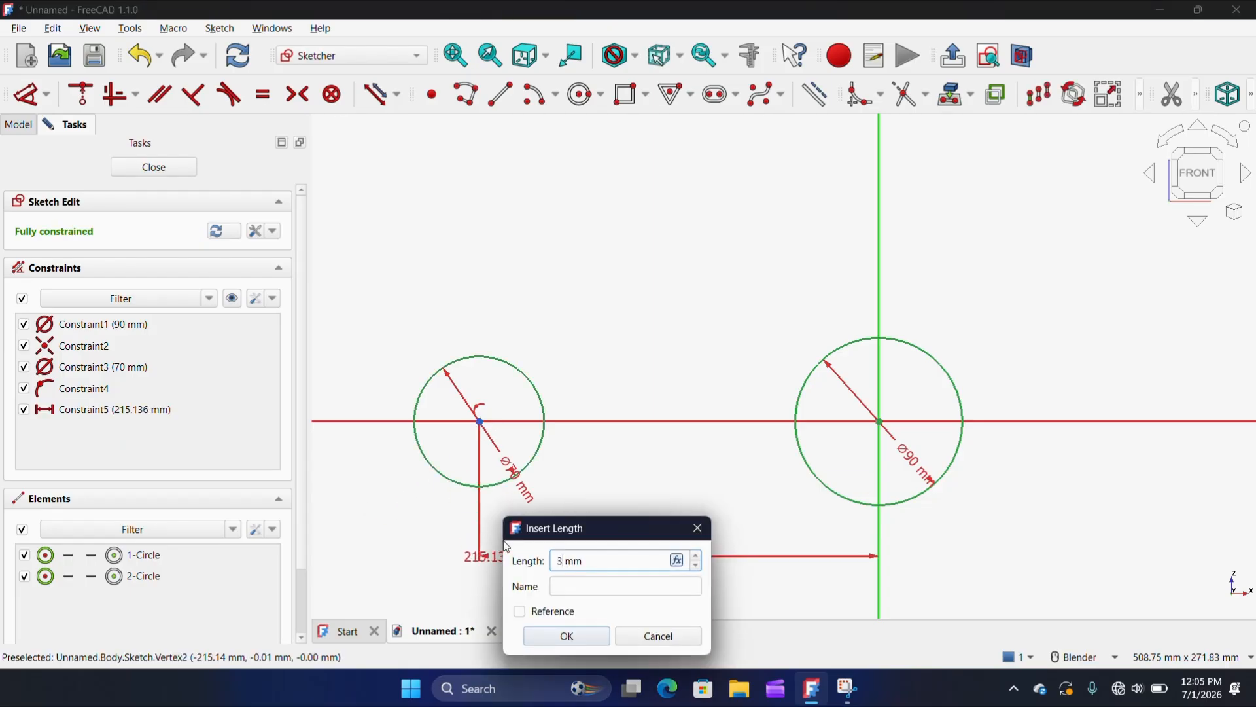
pyautogui.write('00')
pyautogui.press('Return')
pyautogui.scroll(-3, 792, 452)
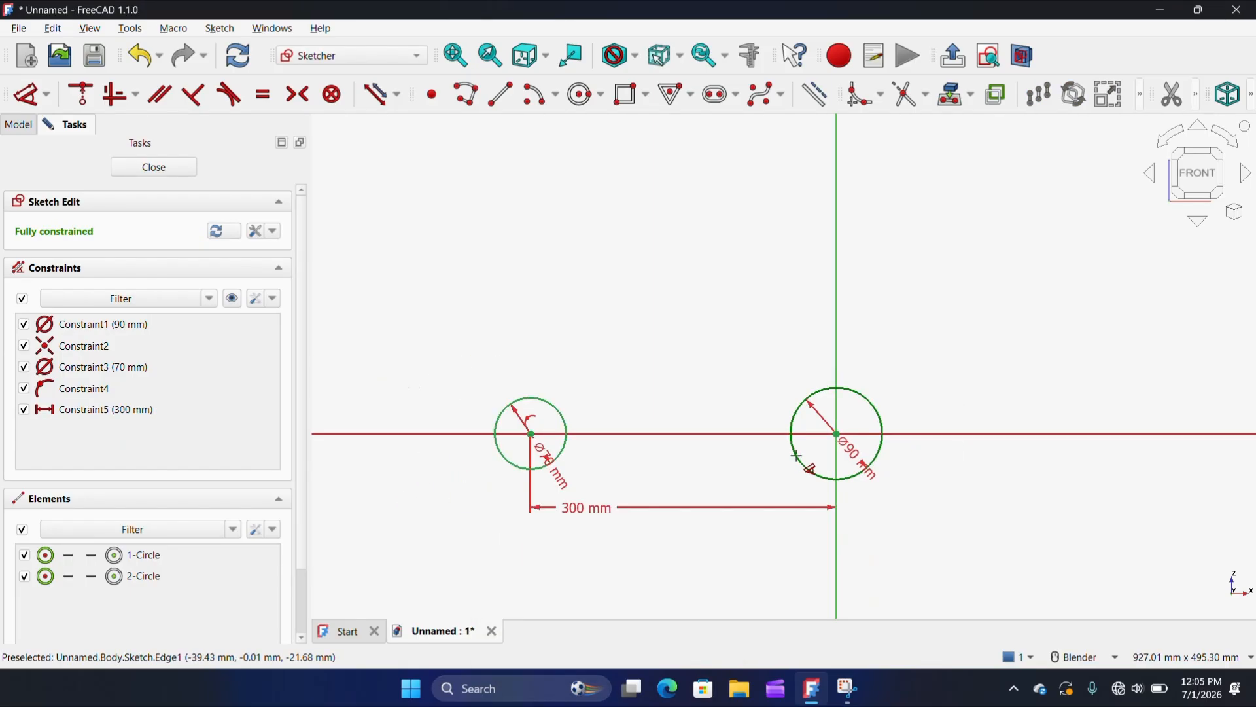
pyautogui.click(173, 168)
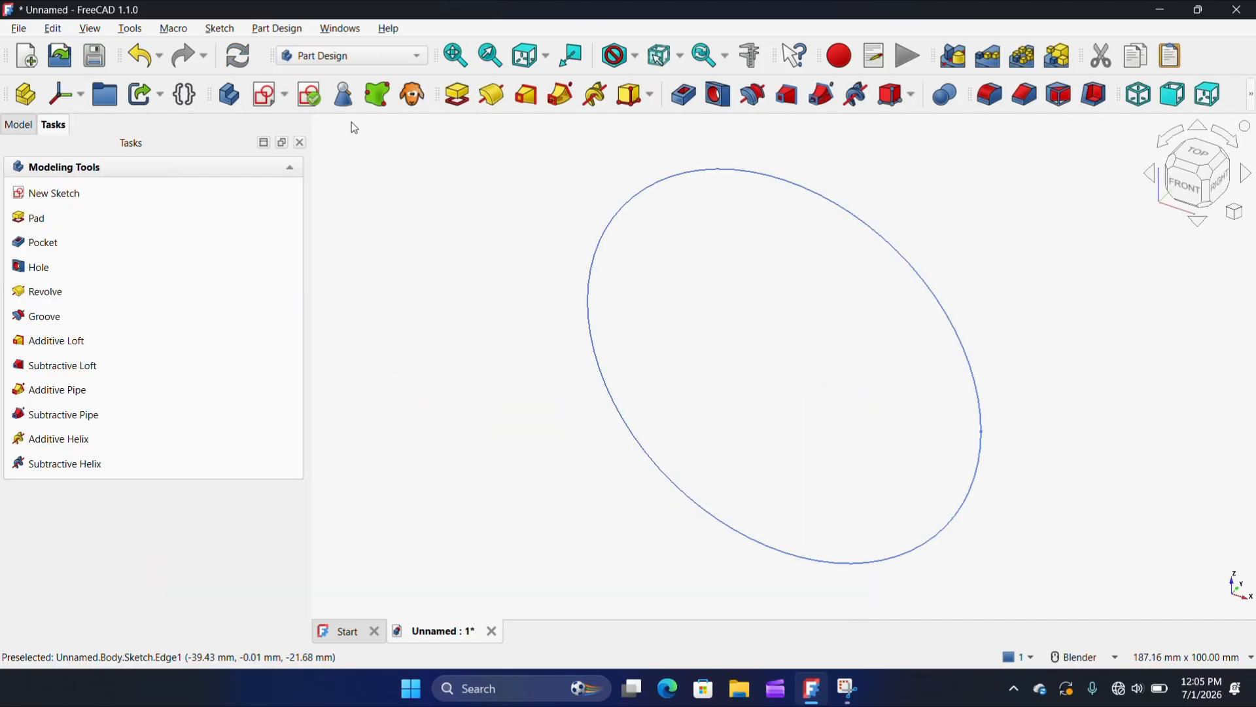
# - Pad the two-circle sketch to a length of 42 mm
pyautogui.scroll(-5, 426, 183)
pyautogui.click(459, 96)
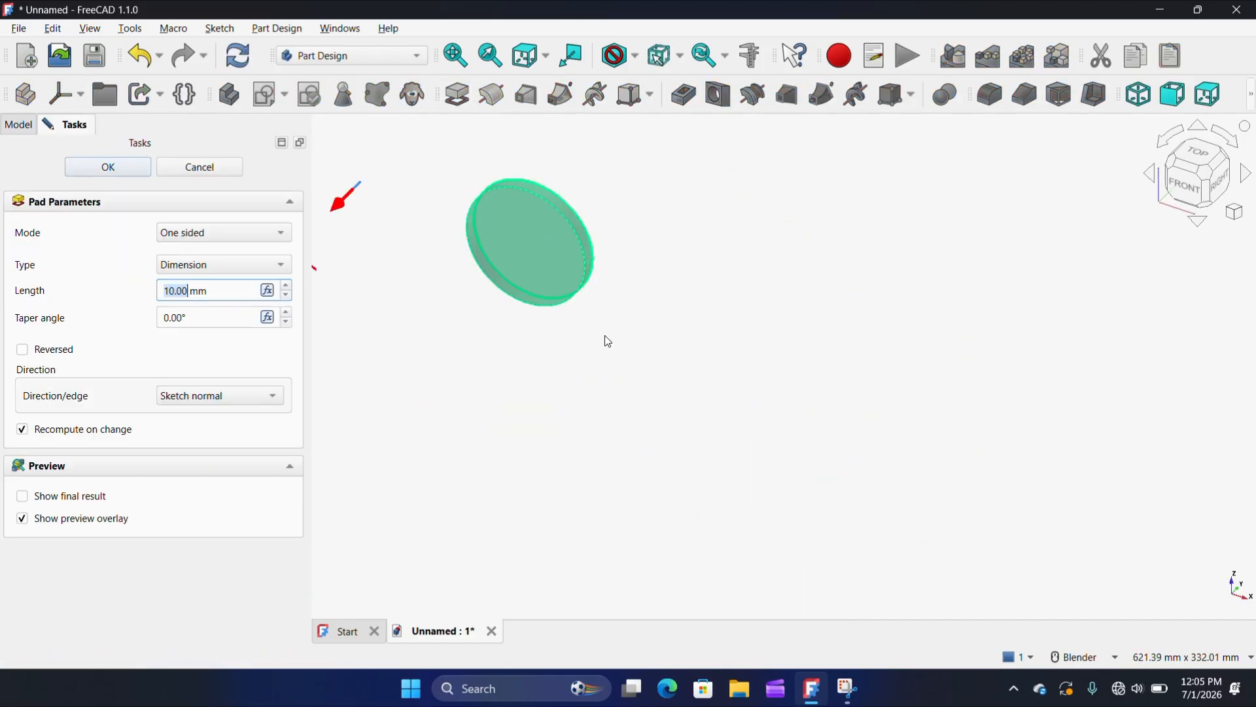
pyautogui.scroll(-8, 605, 339)
pyautogui.scroll(4, 449, 313)
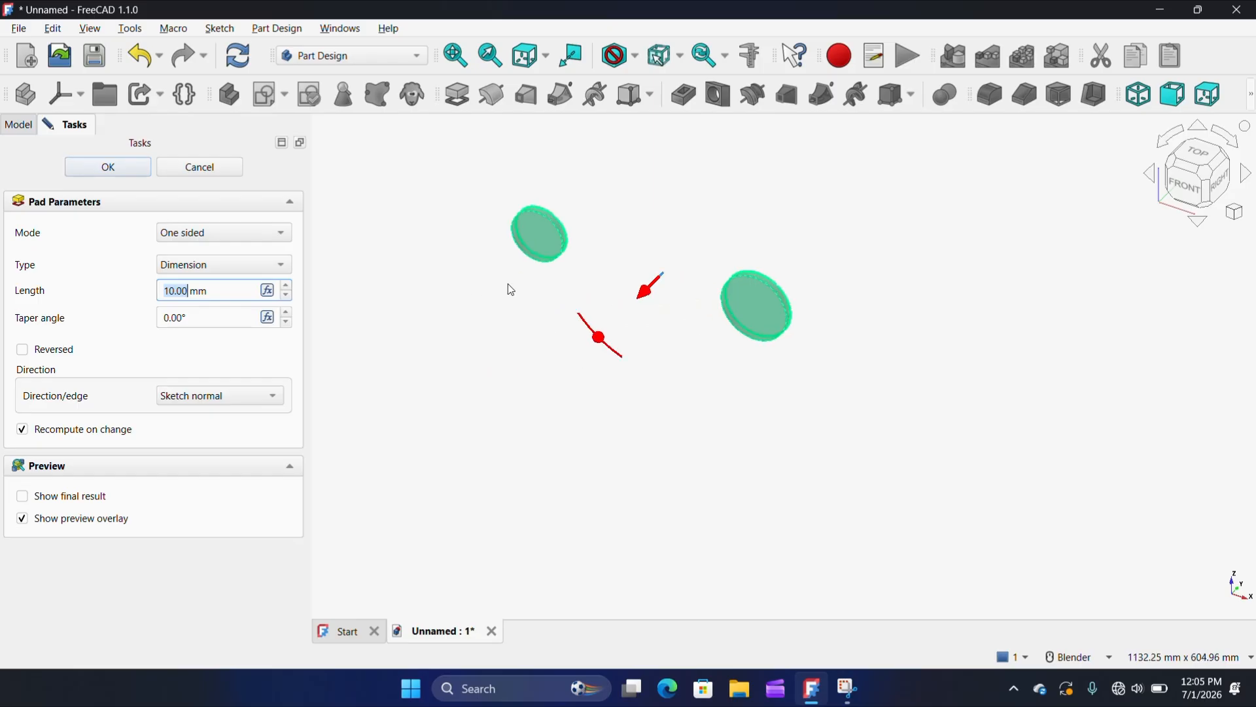
pyautogui.scroll(2, 508, 285)
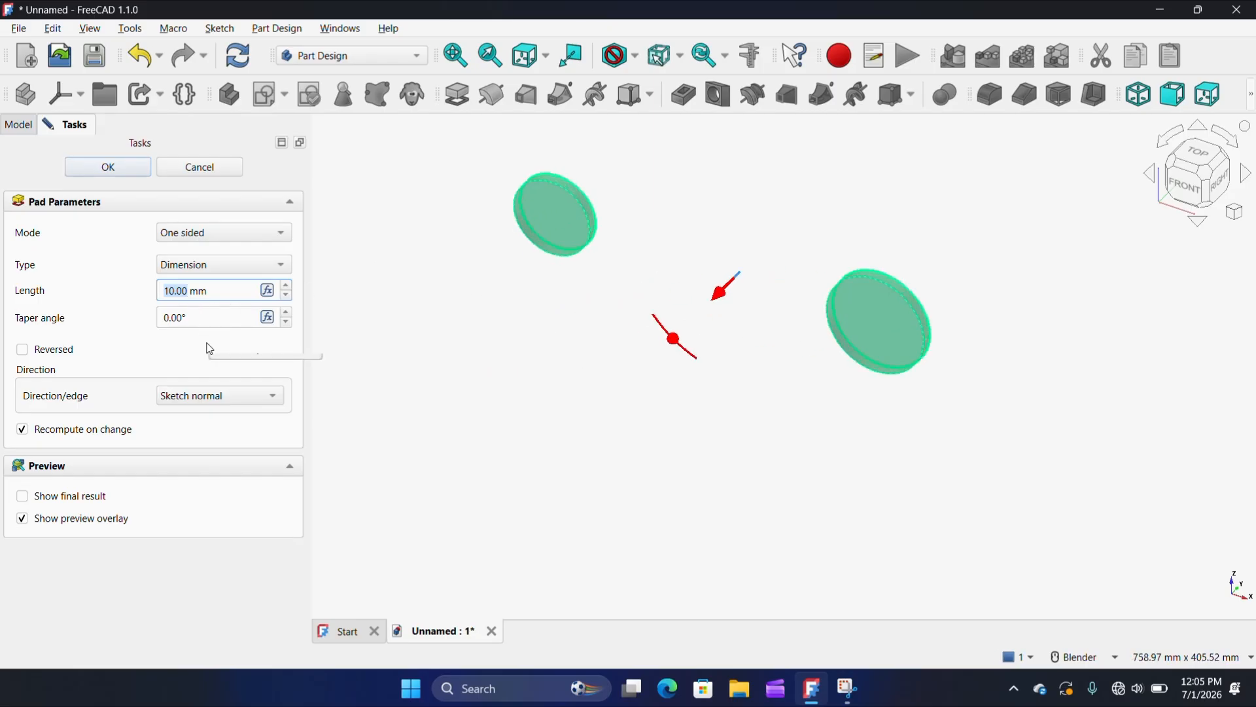
pyautogui.write('42')
pyautogui.press('Return')
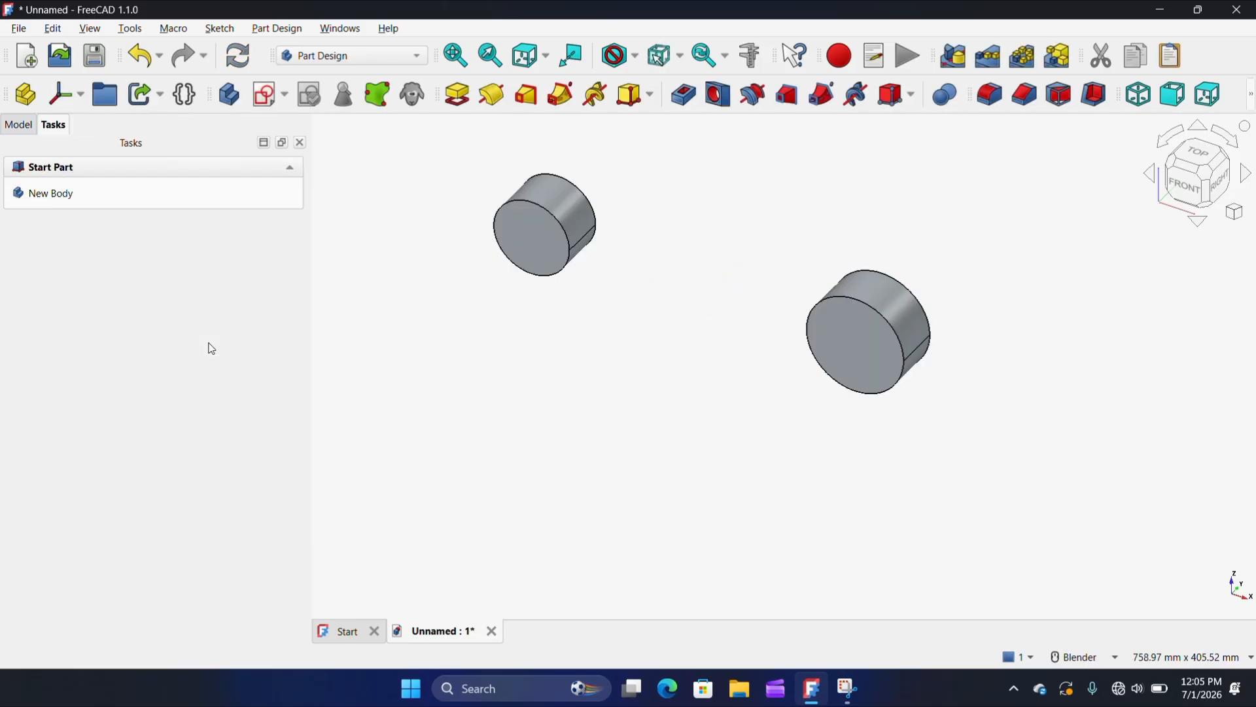
# - Start a second sketch on the XZ plane, at the base of the two cylinders
pyautogui.scroll(-3, 586, 331)
pyautogui.moveTo(586, 331); pyautogui.dragTo(539, 437, button='middle')
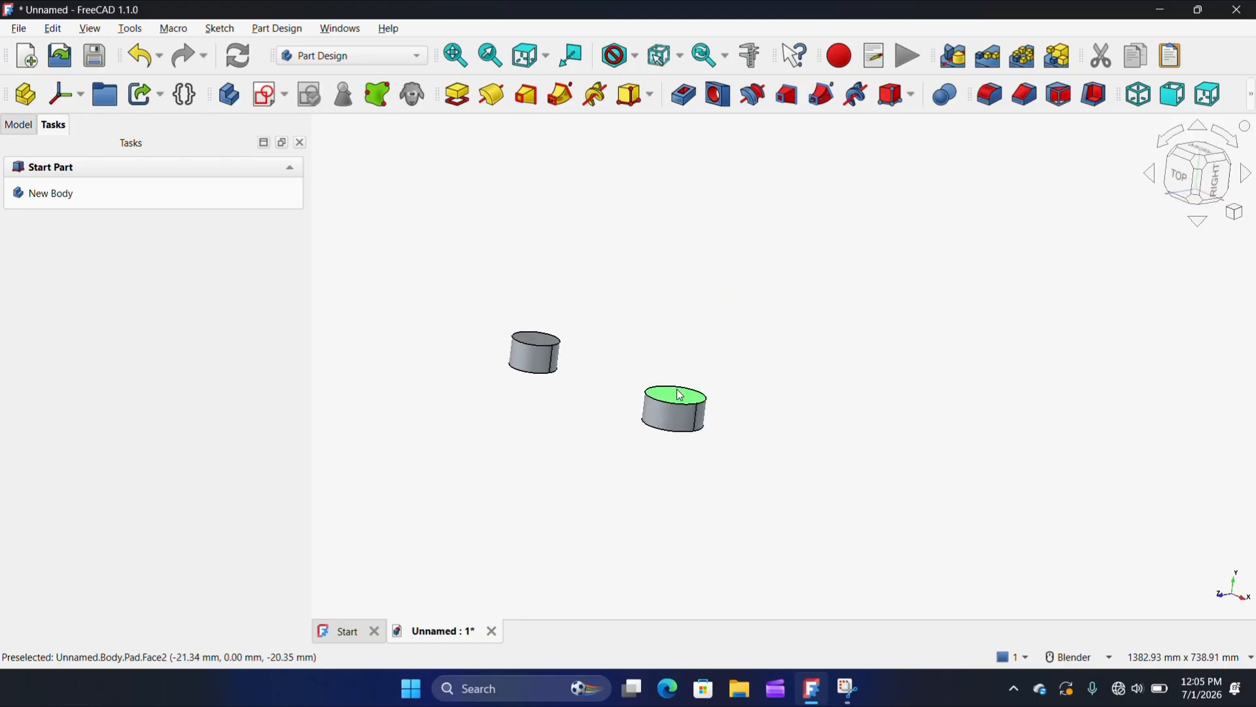
pyautogui.click(270, 95)
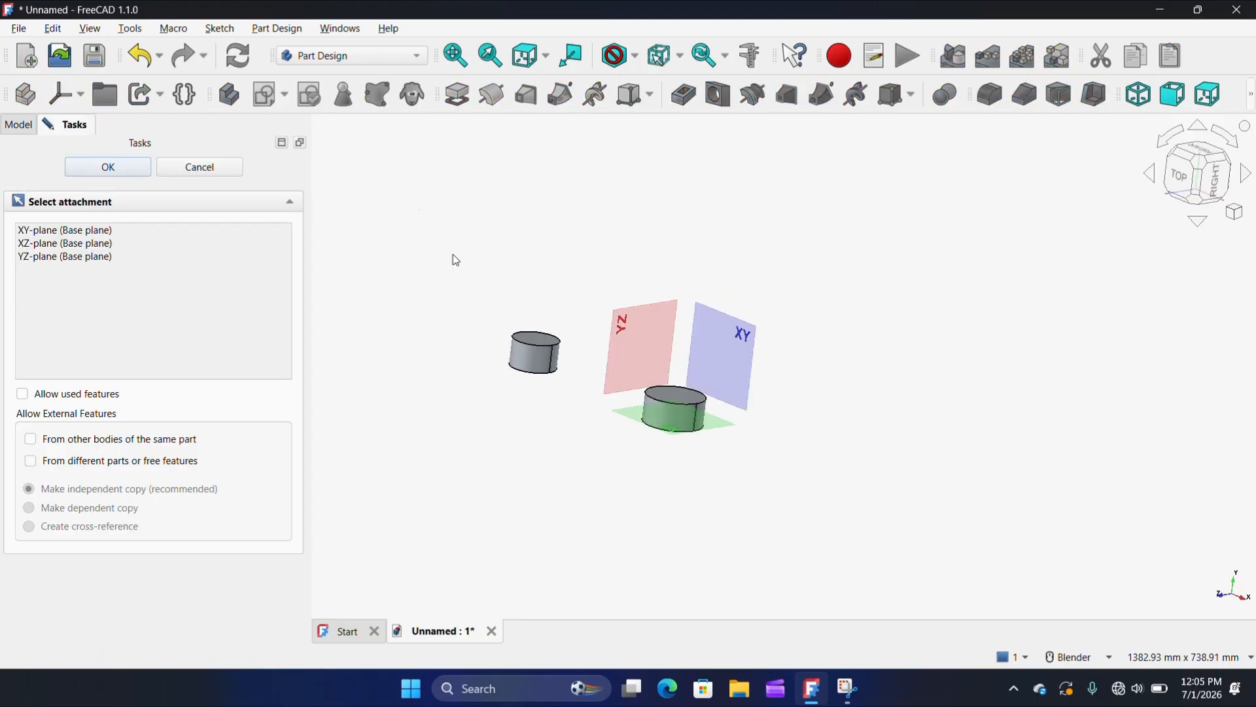
pyautogui.scroll(3, 712, 443)
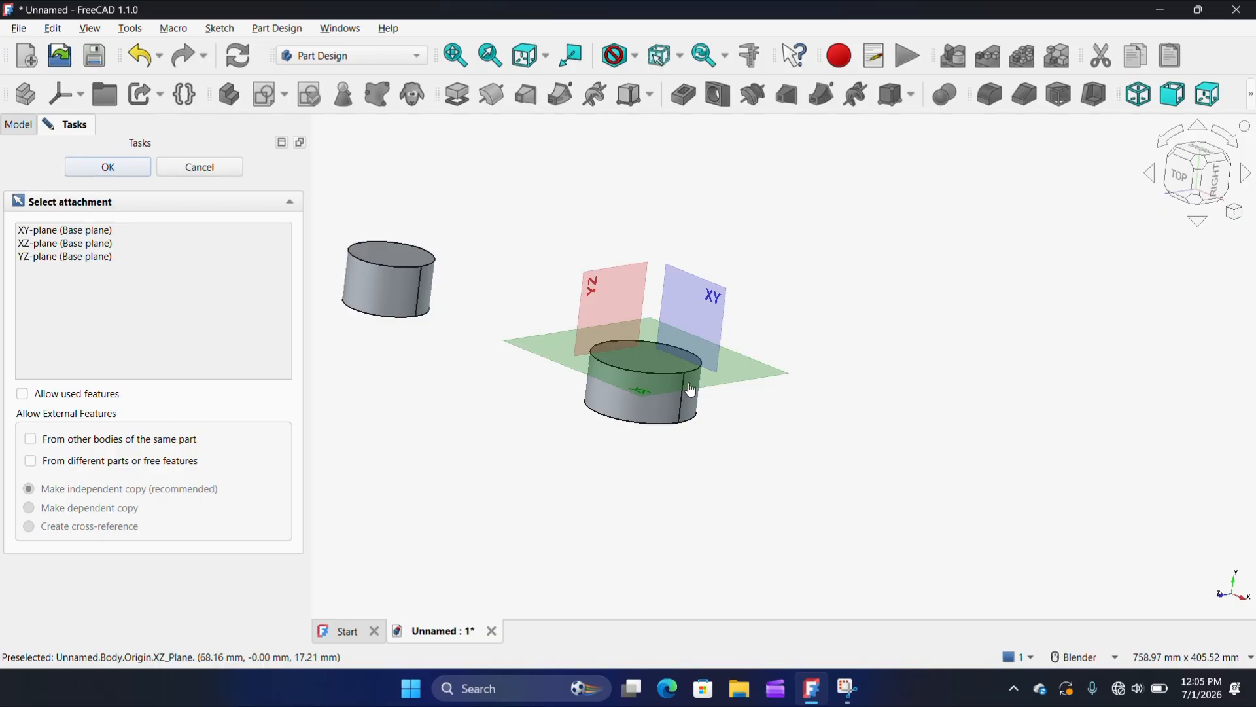
pyautogui.click(691, 390)
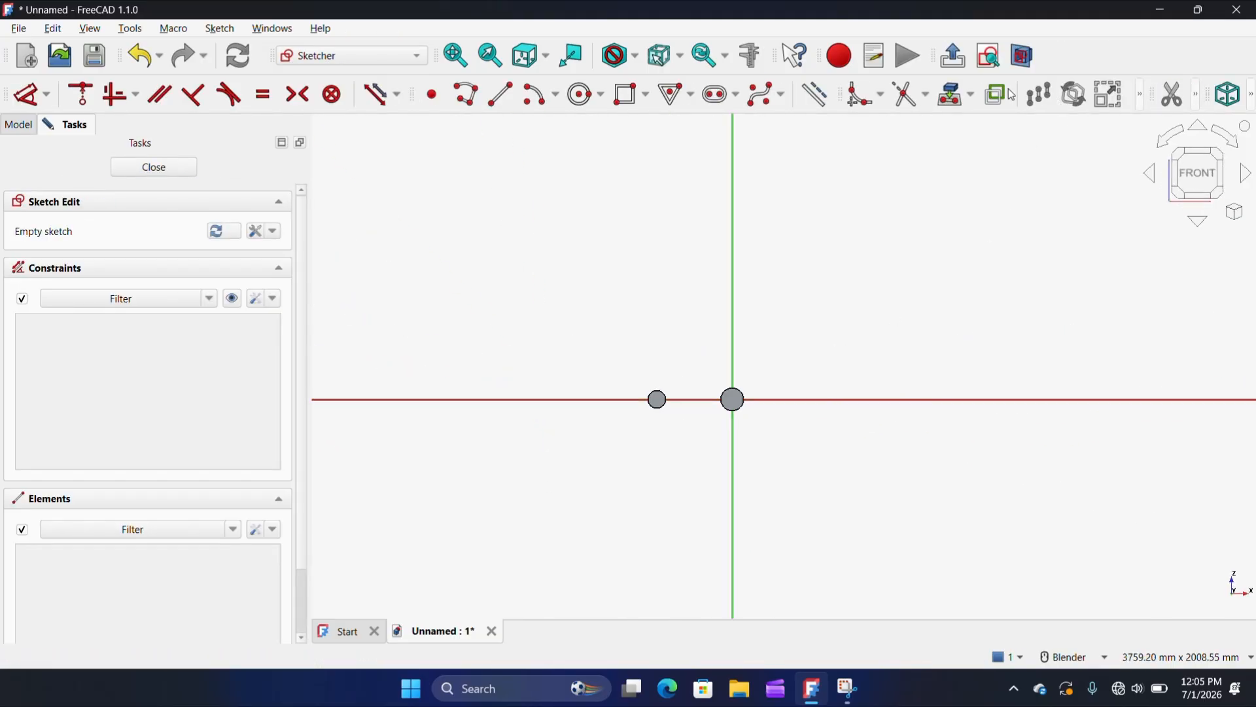
# - Project the smaller cylinder's circular edge into the sketch as external geometry
pyautogui.click(959, 100)
pyautogui.scroll(5, 642, 435)
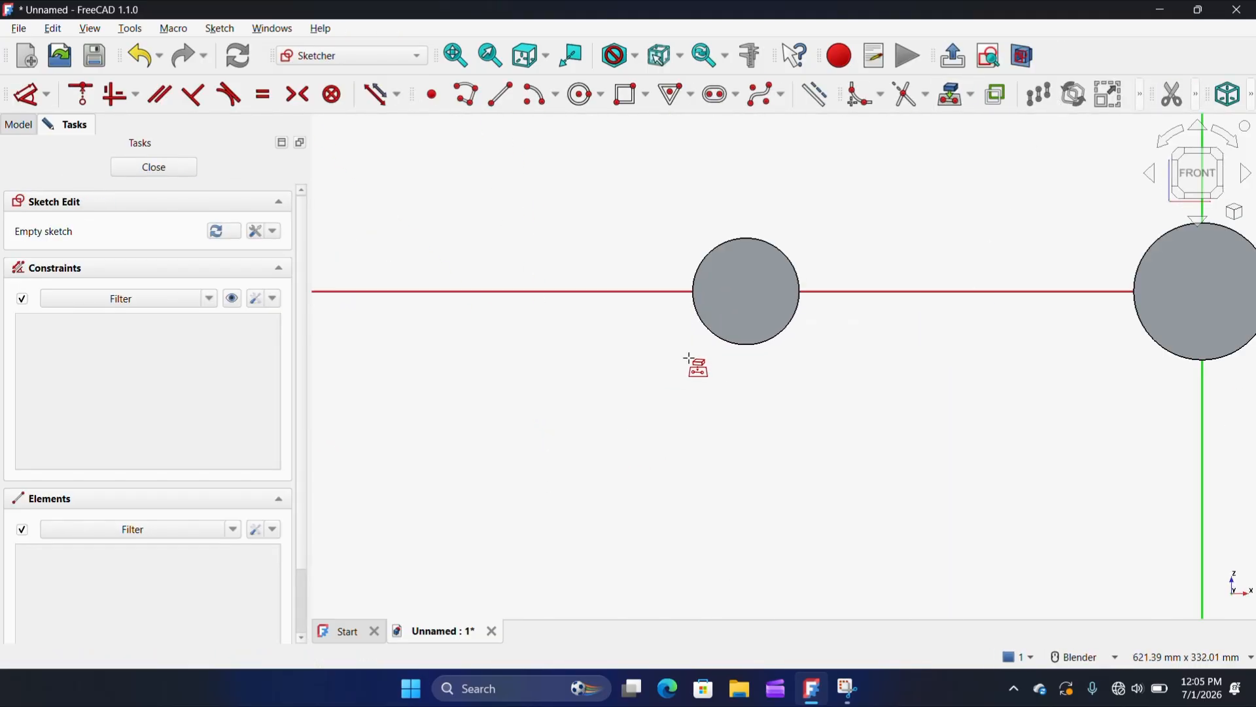
pyautogui.click(752, 353)
# - Switch the projected circle of the smaller cylinder to construction geometry
pyautogui.scroll(-3, 749, 353)
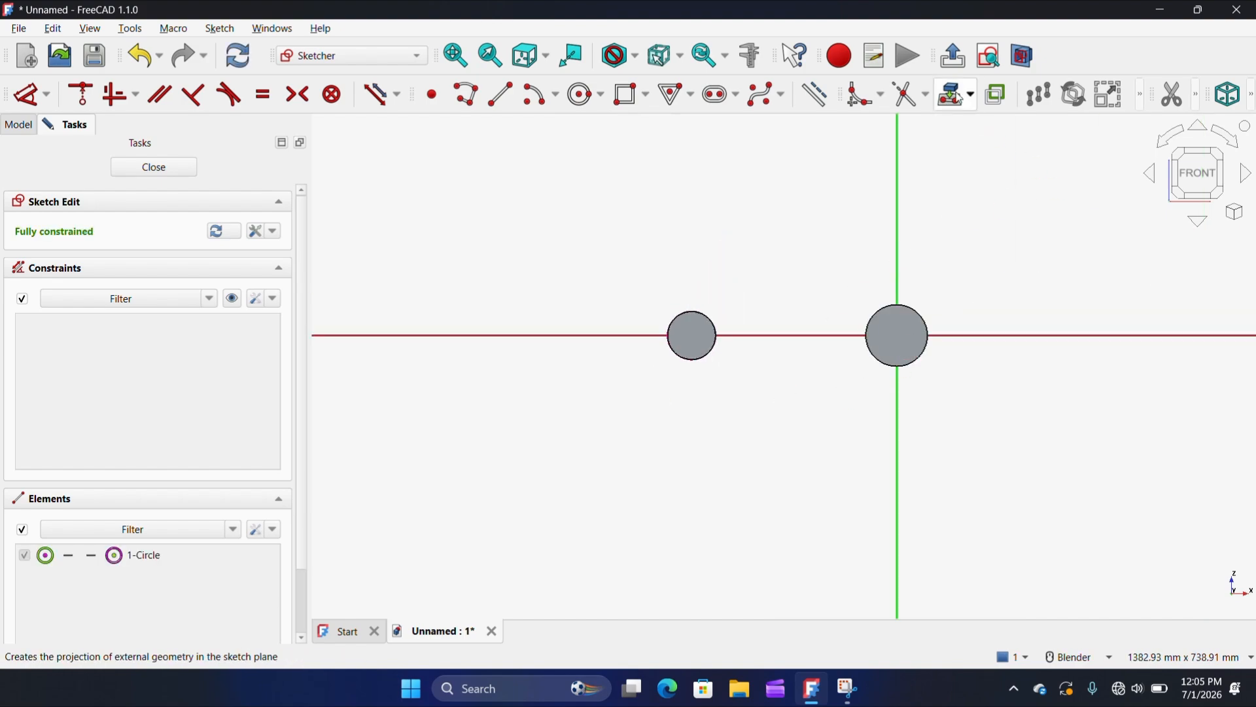
pyautogui.scroll(3, 838, 308)
pyautogui.scroll(-2, 799, 272)
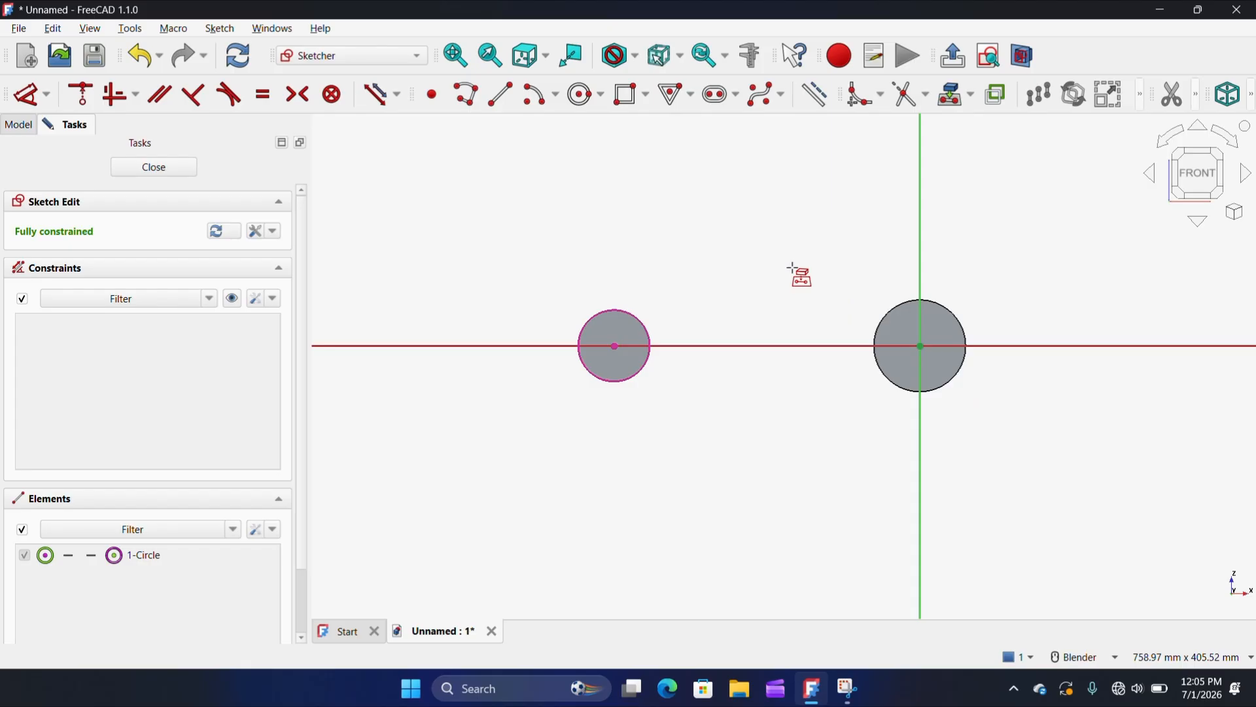
pyautogui.moveTo(586, 248); pyautogui.dragTo(716, 416)
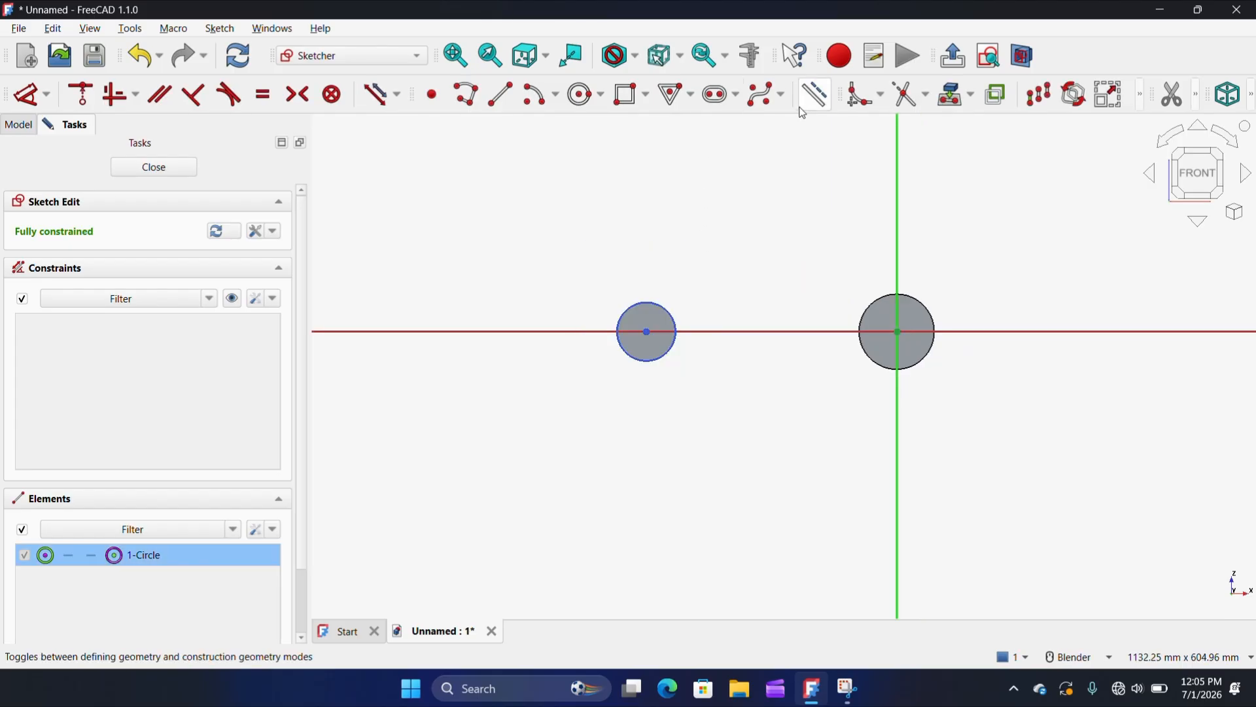
pyautogui.click(815, 95)
pyautogui.scroll(2, 640, 330)
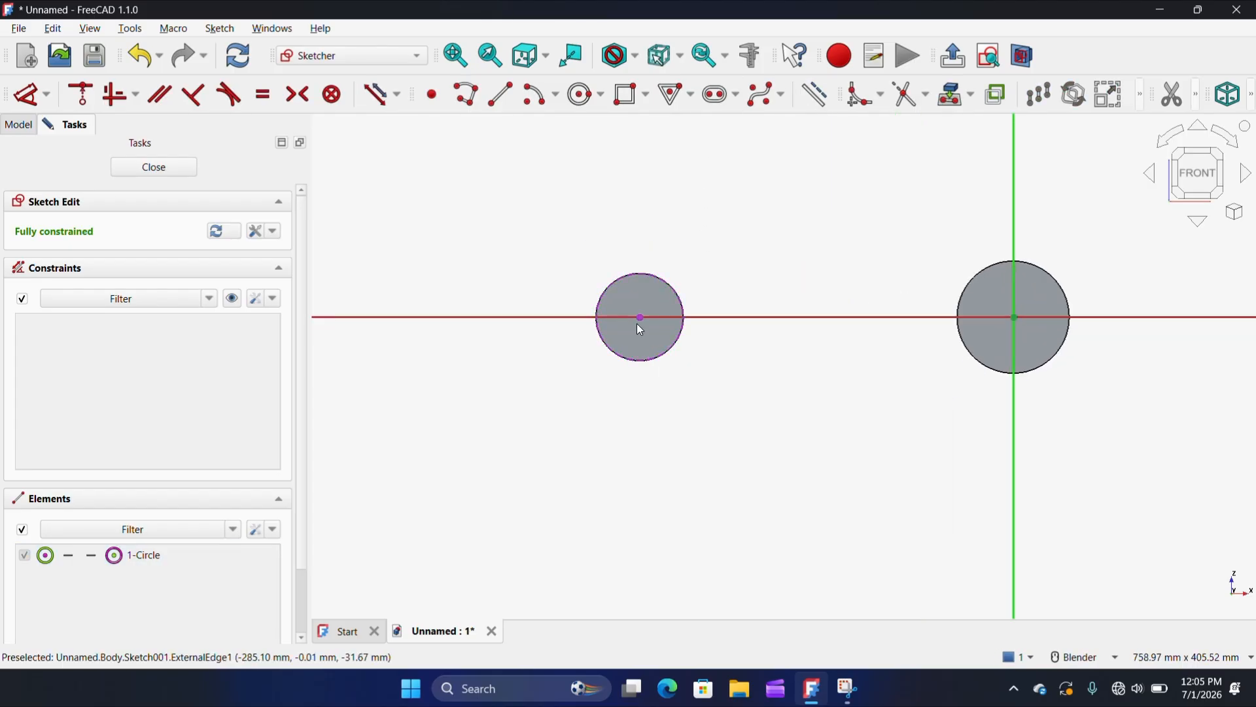
# - Draw a 30 mm diameter circle concentric with the projected circle of the smaller cylinder
pyautogui.click(582, 94)
pyautogui.scroll(2, 625, 325)
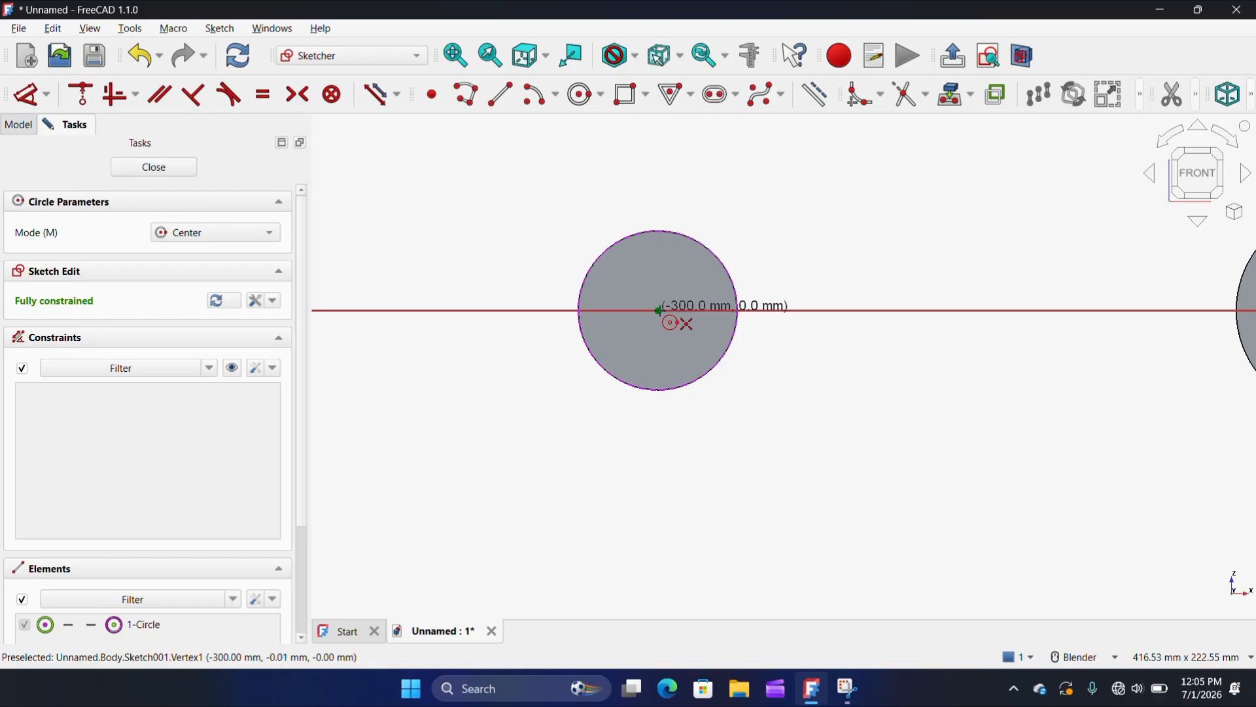
pyautogui.click(659, 311)
pyautogui.write('3')
pyautogui.write('0')
pyautogui.press('Return')
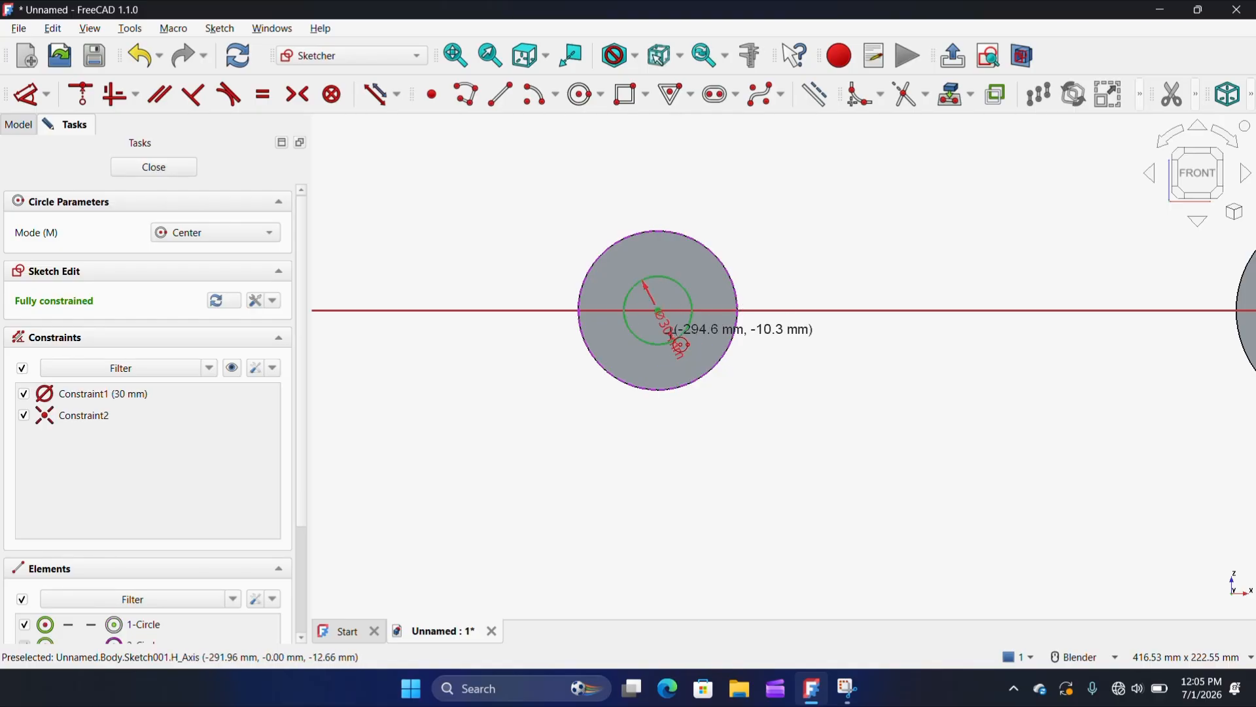
# - Draw a 30 mm diameter circle centred on the origin within the larger cylinder and close the sketch
pyautogui.scroll(-3, 671, 330)
pyautogui.scroll(2, 953, 344)
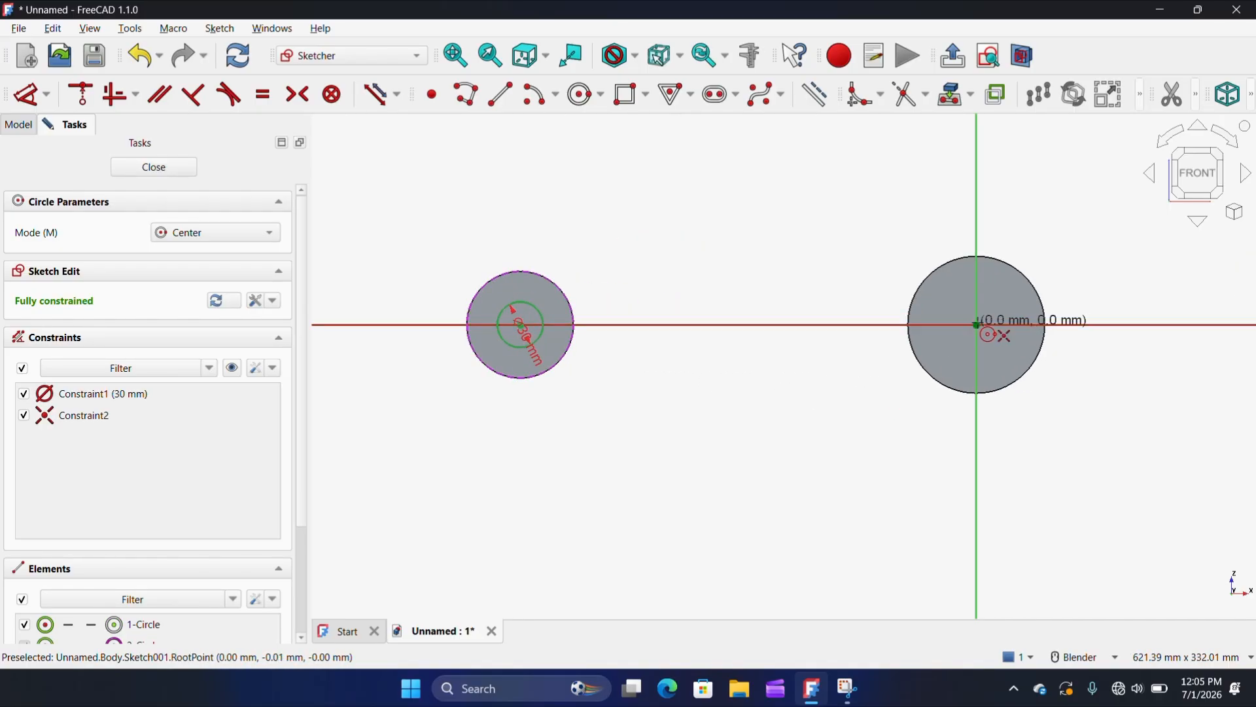
pyautogui.click(977, 325)
pyautogui.write('30')
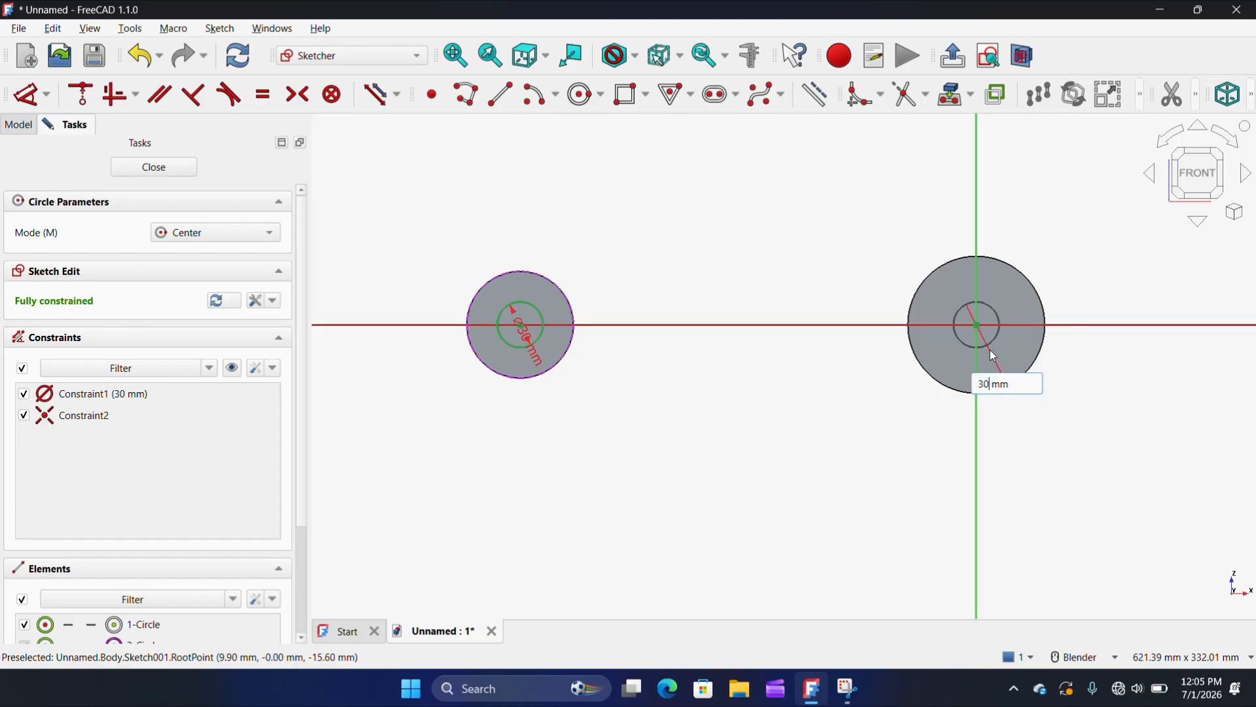
pyautogui.write('0')
pyautogui.press('Return')
pyautogui.click(139, 169)
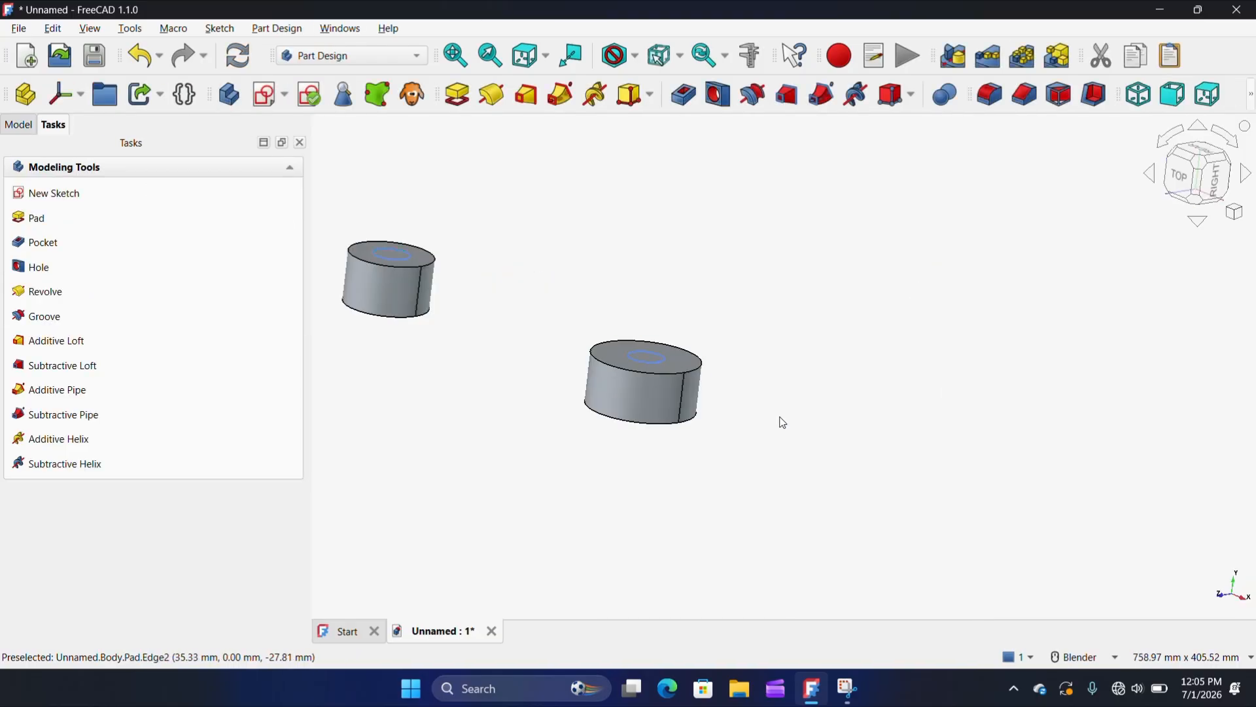
# - Pad the sketch with the two 30 mm circles by a length of 20 mm
pyautogui.scroll(-3, 806, 452)
pyautogui.scroll(2, 795, 435)
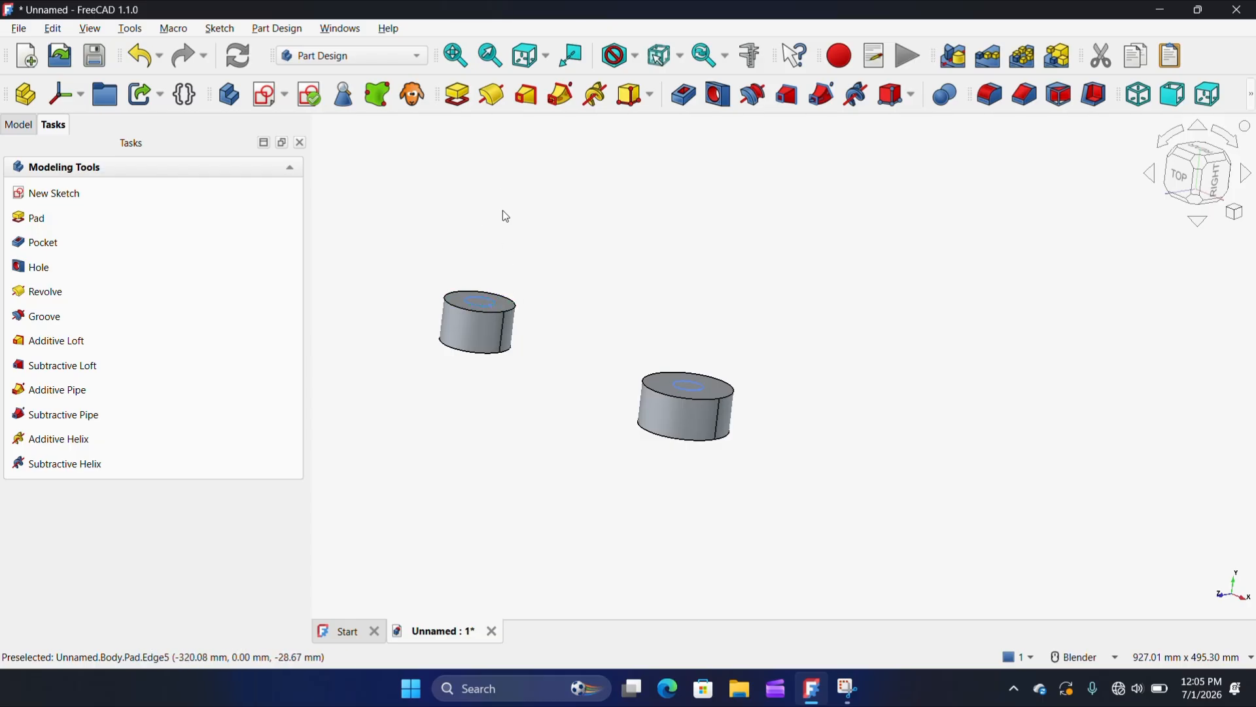
pyautogui.click(458, 96)
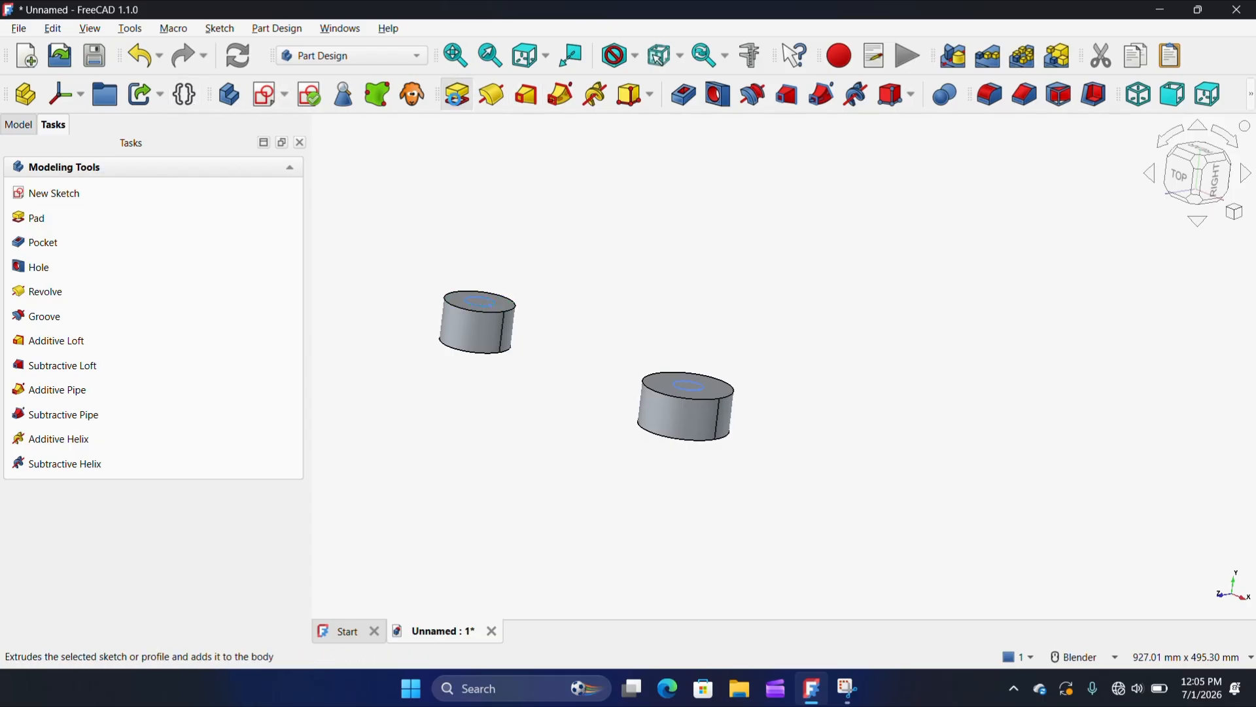
pyautogui.scroll(-2, 770, 430)
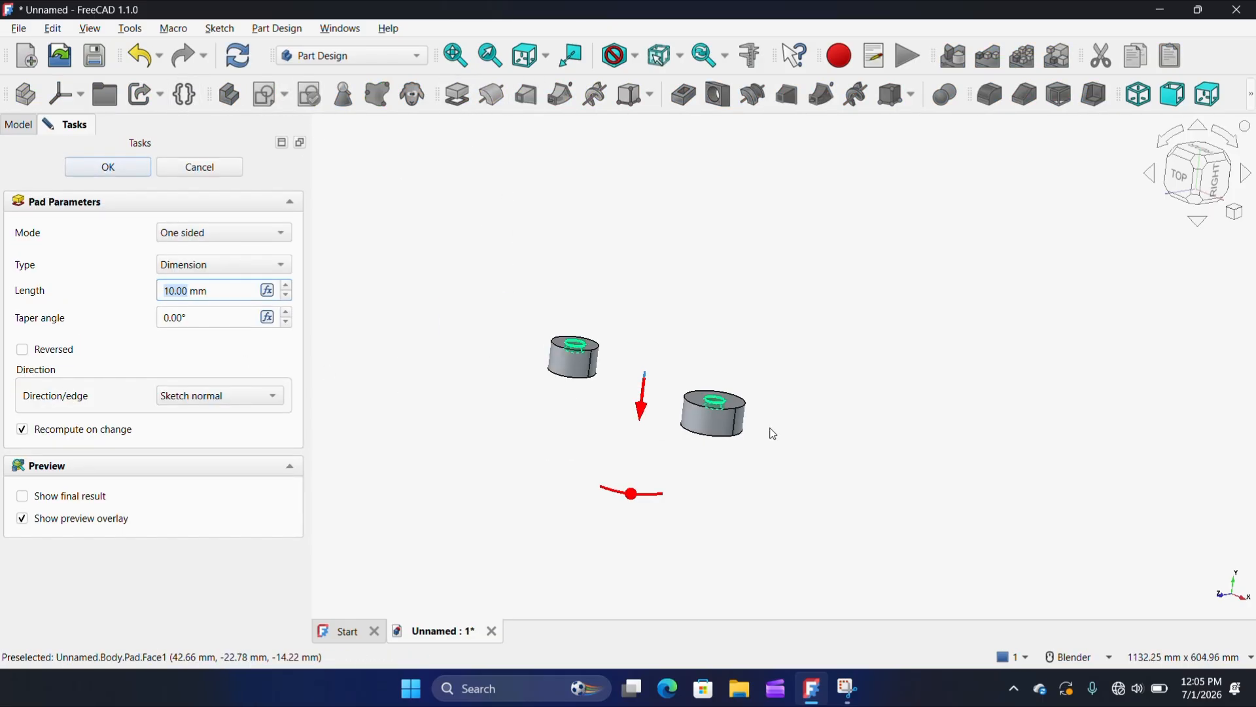
pyautogui.scroll(2, 641, 430)
pyautogui.moveTo(647, 396); pyautogui.dragTo(659, 325)
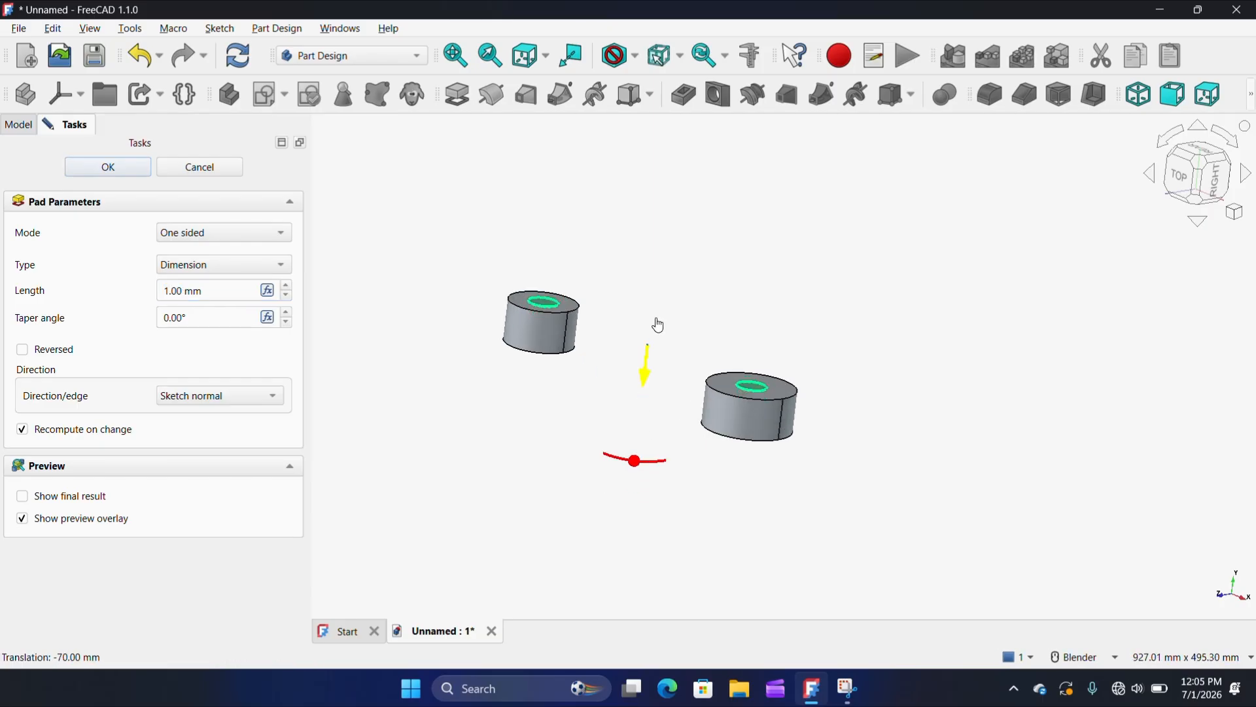
pyautogui.moveTo(678, 233); pyautogui.dragTo(678, 233)
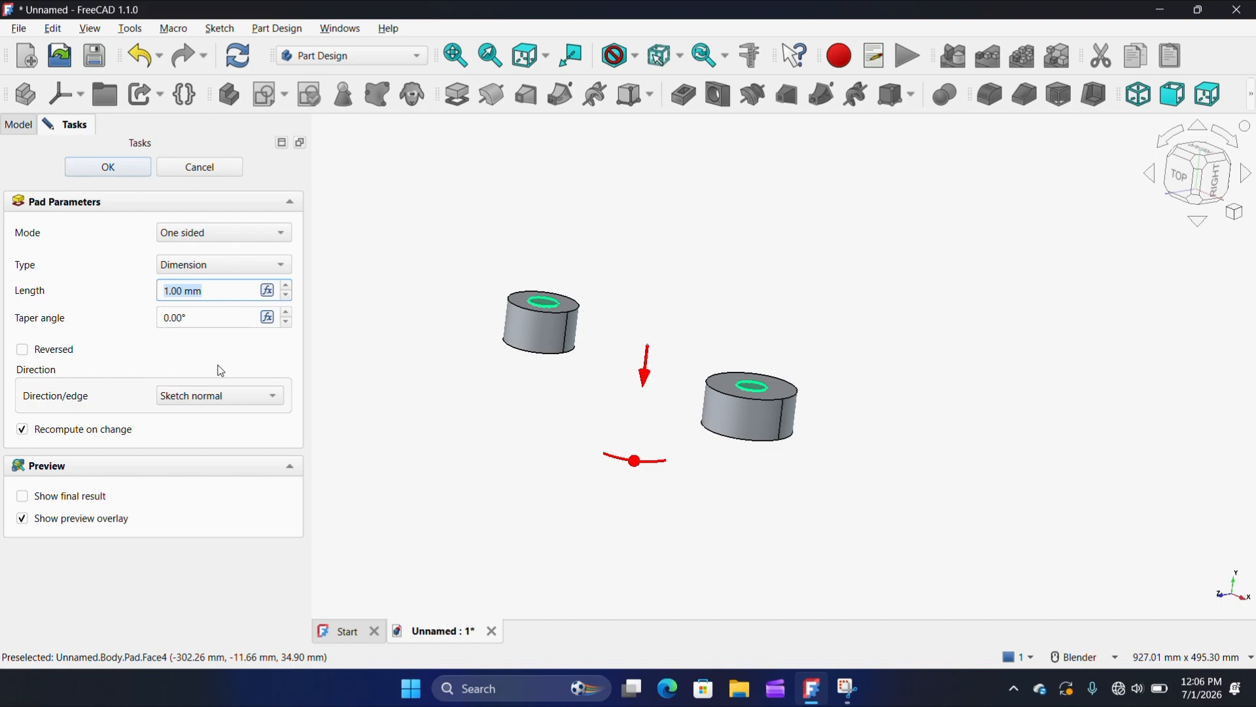
pyautogui.press('Return')
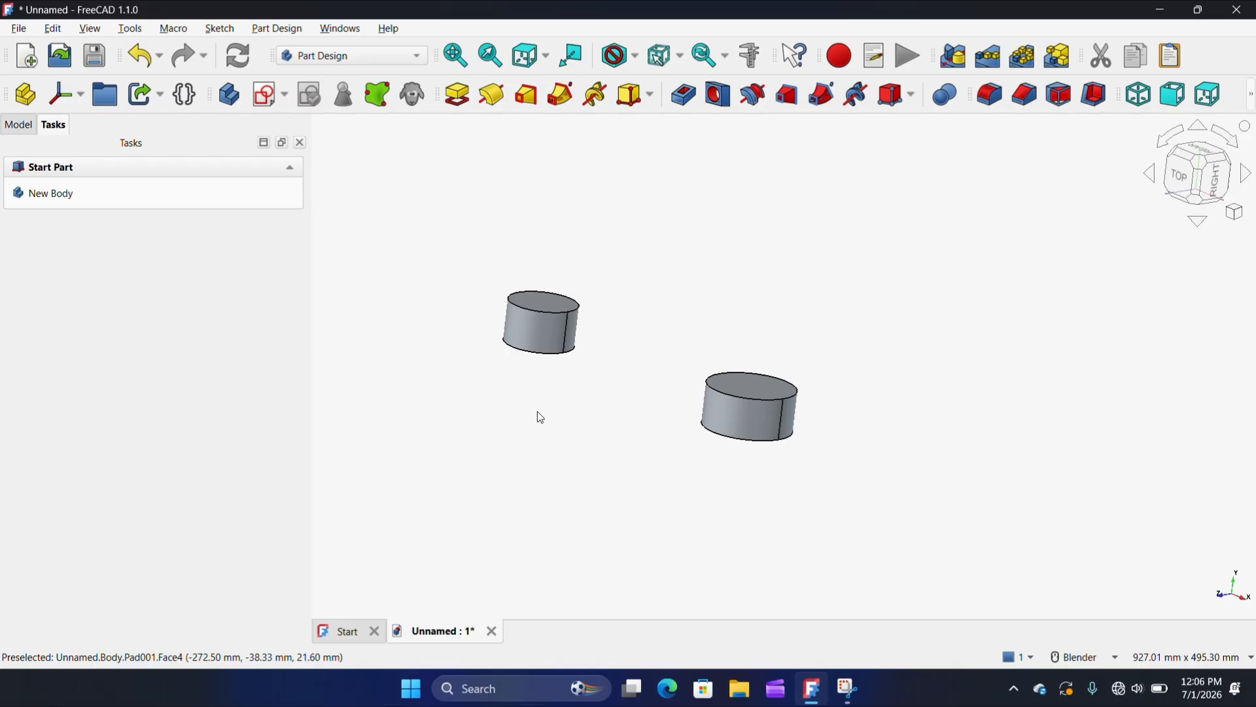
# - Reverse the direction of the 20 mm pad so the two pins extend outward from the cylinders
pyautogui.click(19, 124)
pyautogui.doubleClick(79, 235)
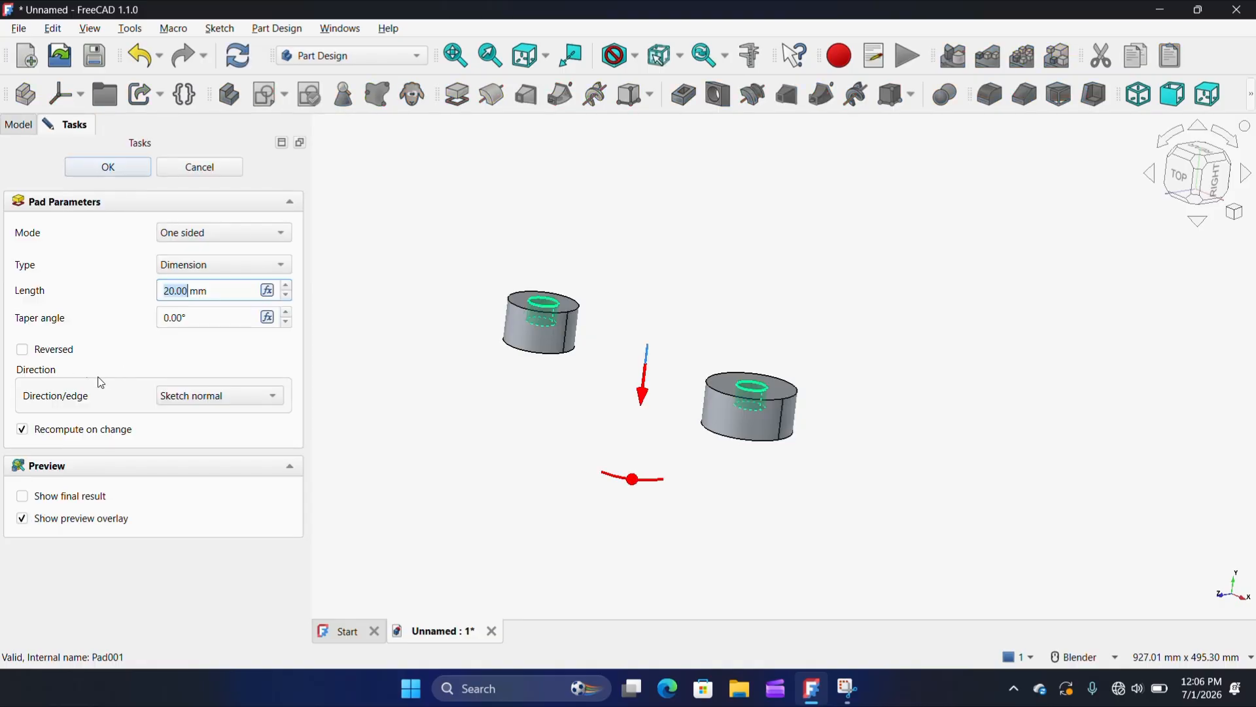
pyautogui.click(21, 349)
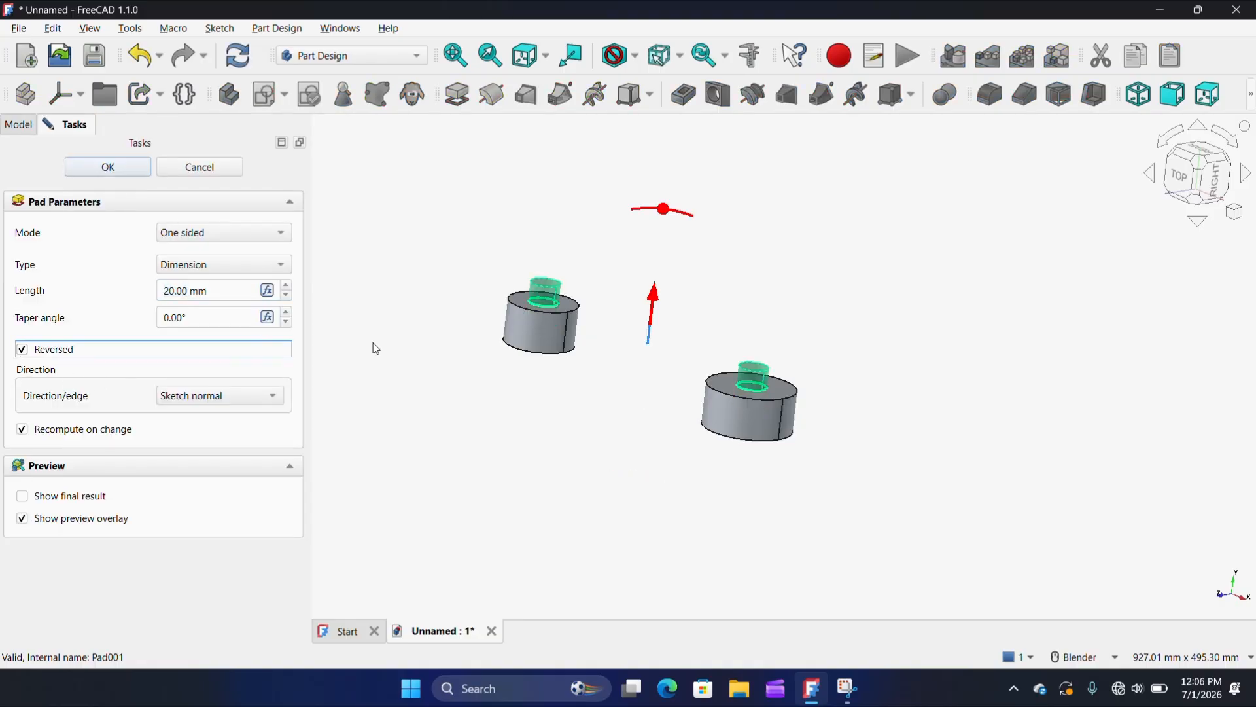
pyautogui.click(133, 172)
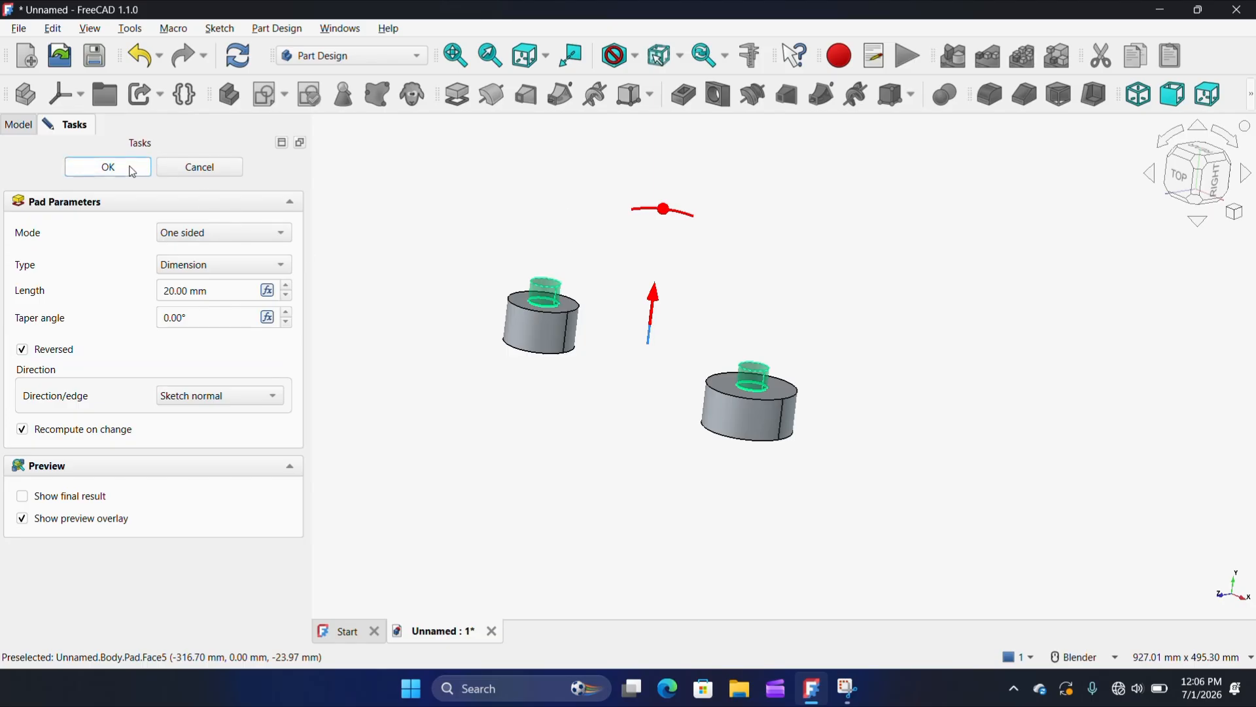
# - Start a new sketch on the XZ base plane
pyautogui.moveTo(945, 462); pyautogui.dragTo(715, 376, button='middle')
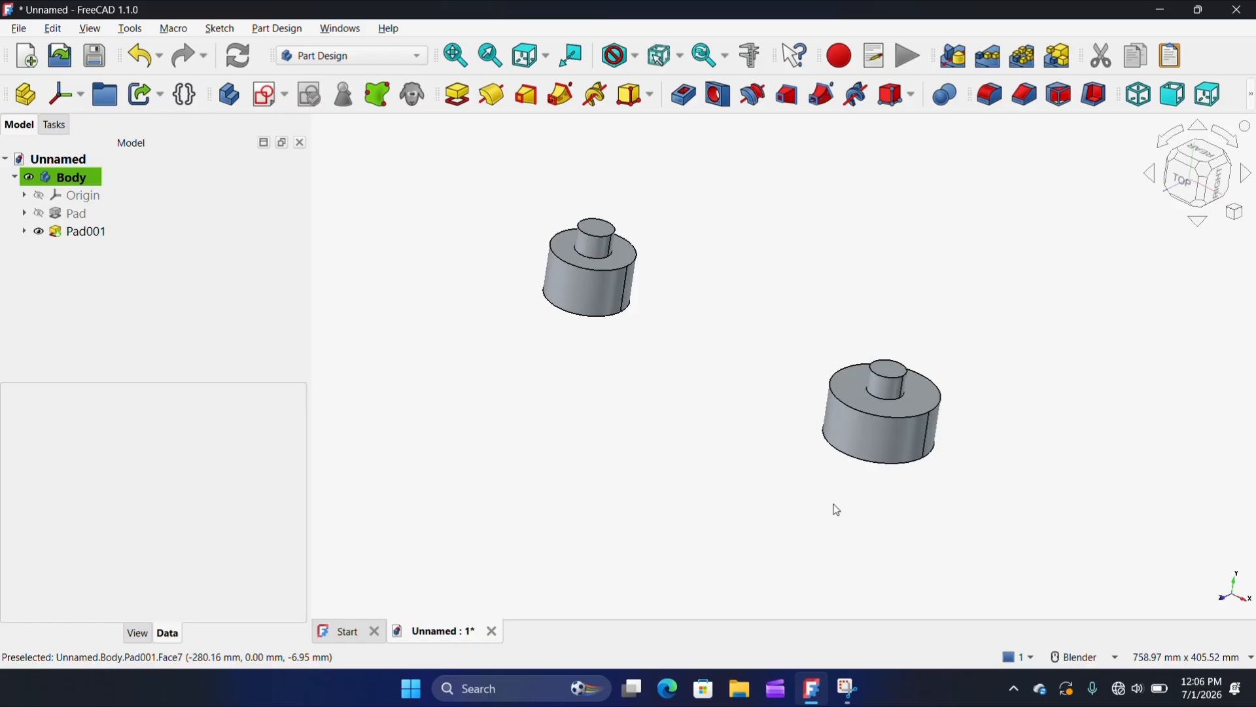
pyautogui.scroll(-3, 704, 356)
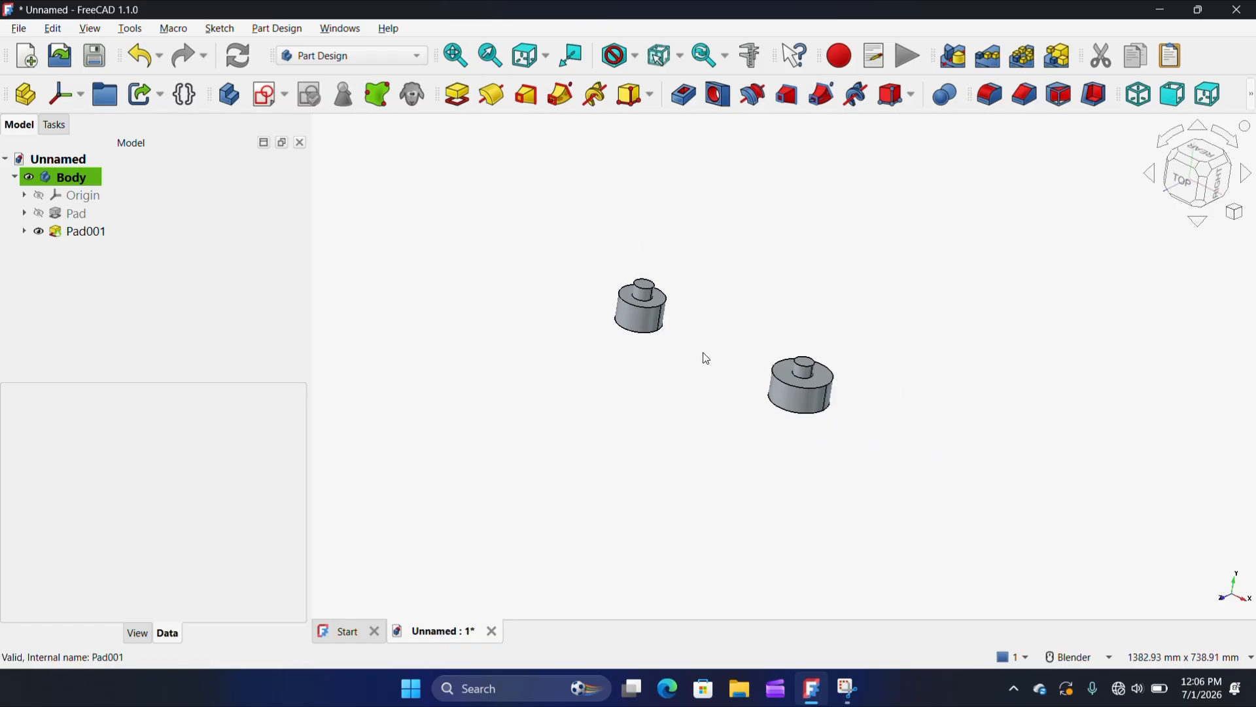
pyautogui.scroll(3, 678, 269)
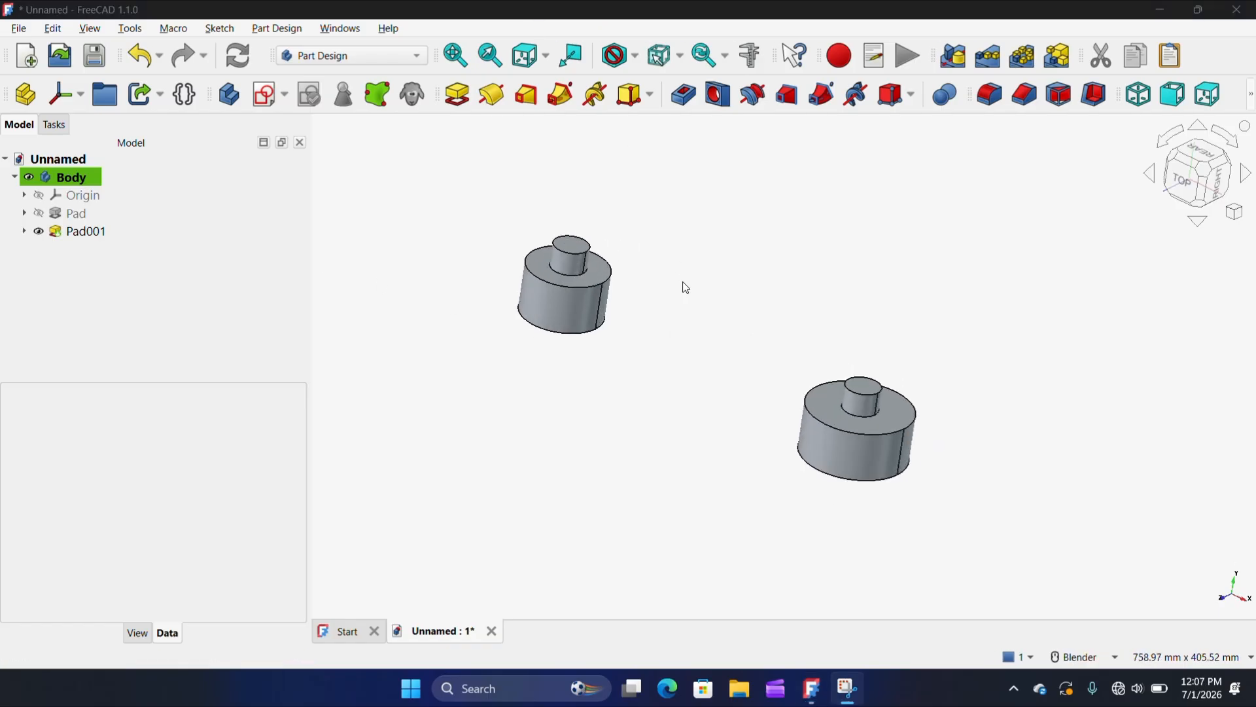
pyautogui.scroll(1, 684, 285)
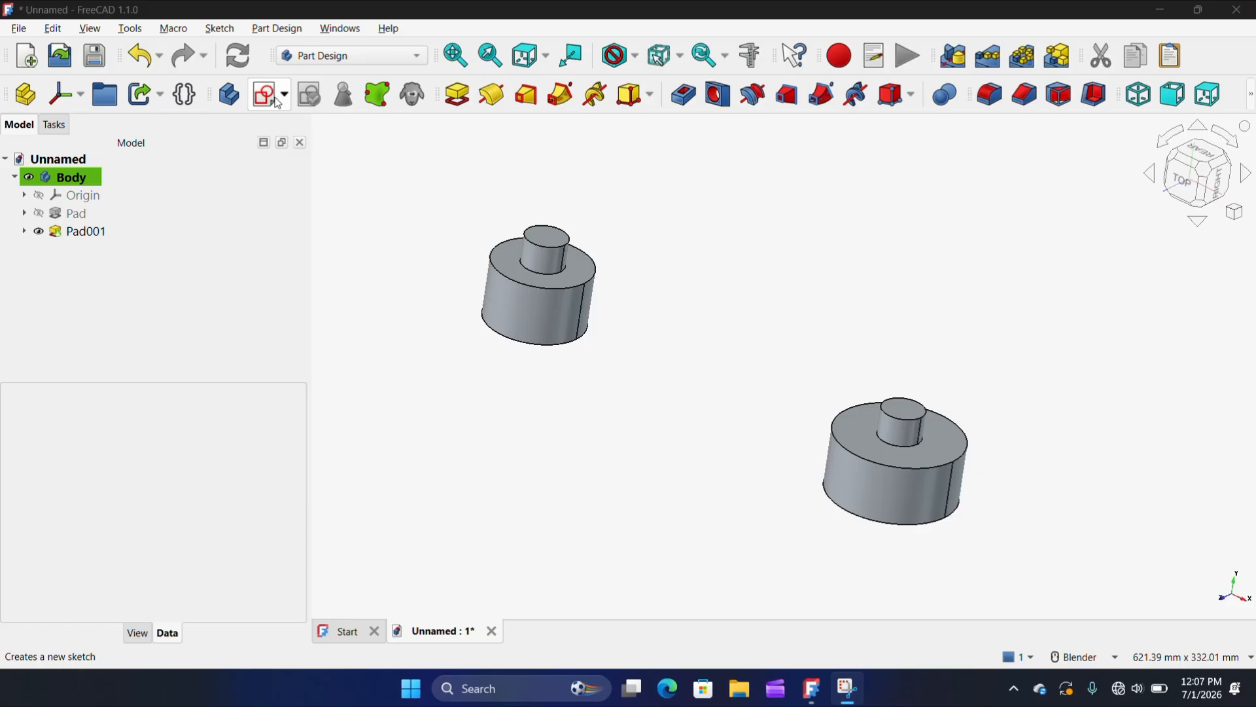
pyautogui.click(277, 103)
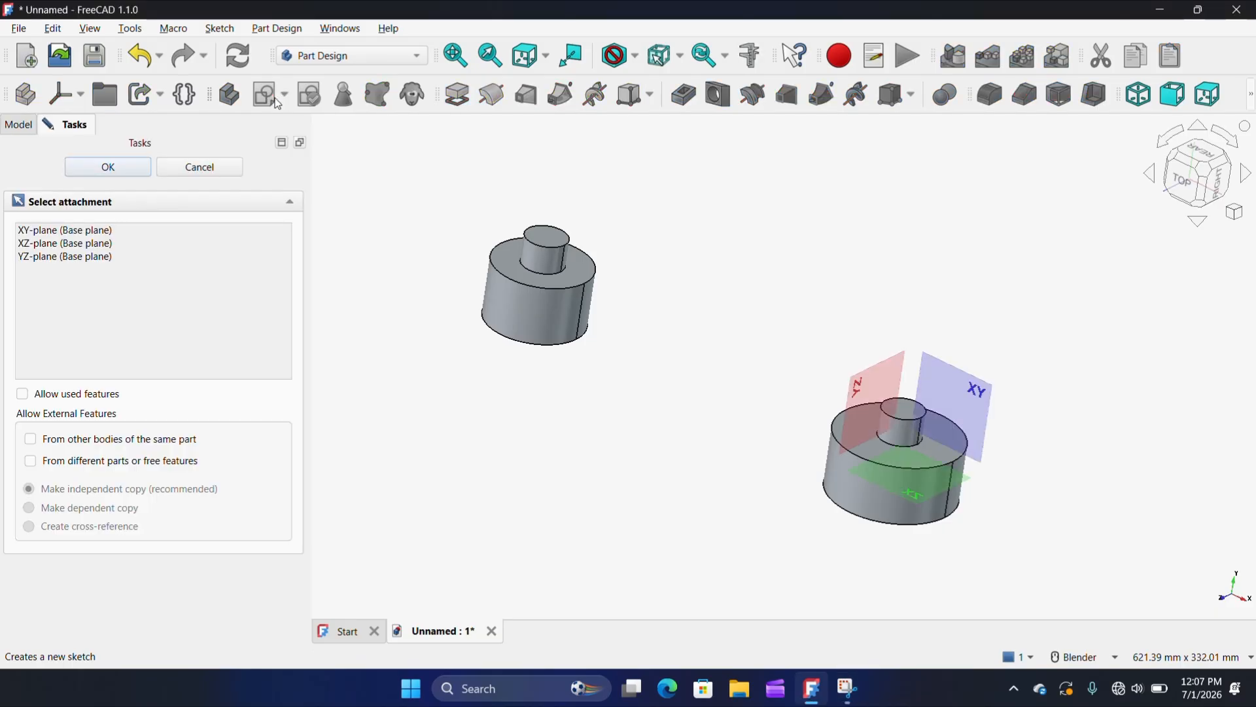
pyautogui.click(931, 497)
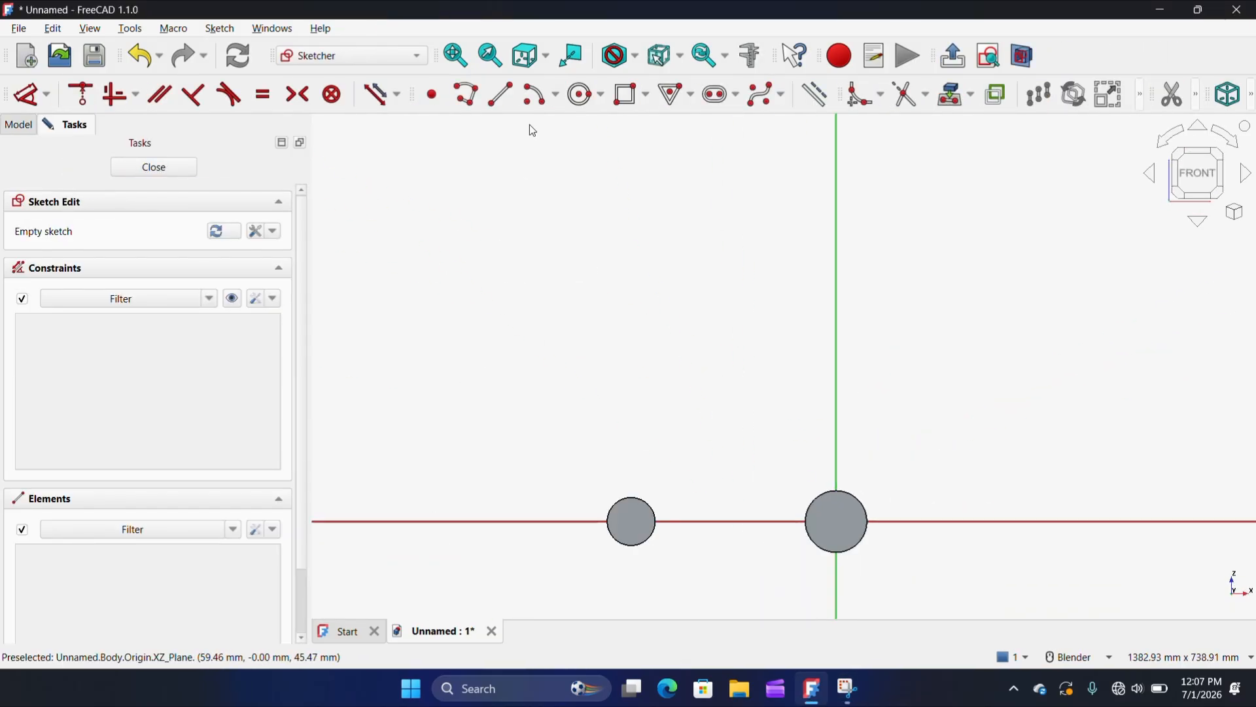
# - Draw a 115 mm diameter circle centred on the origin around the larger cylinder and close the sketch
pyautogui.click(581, 94)
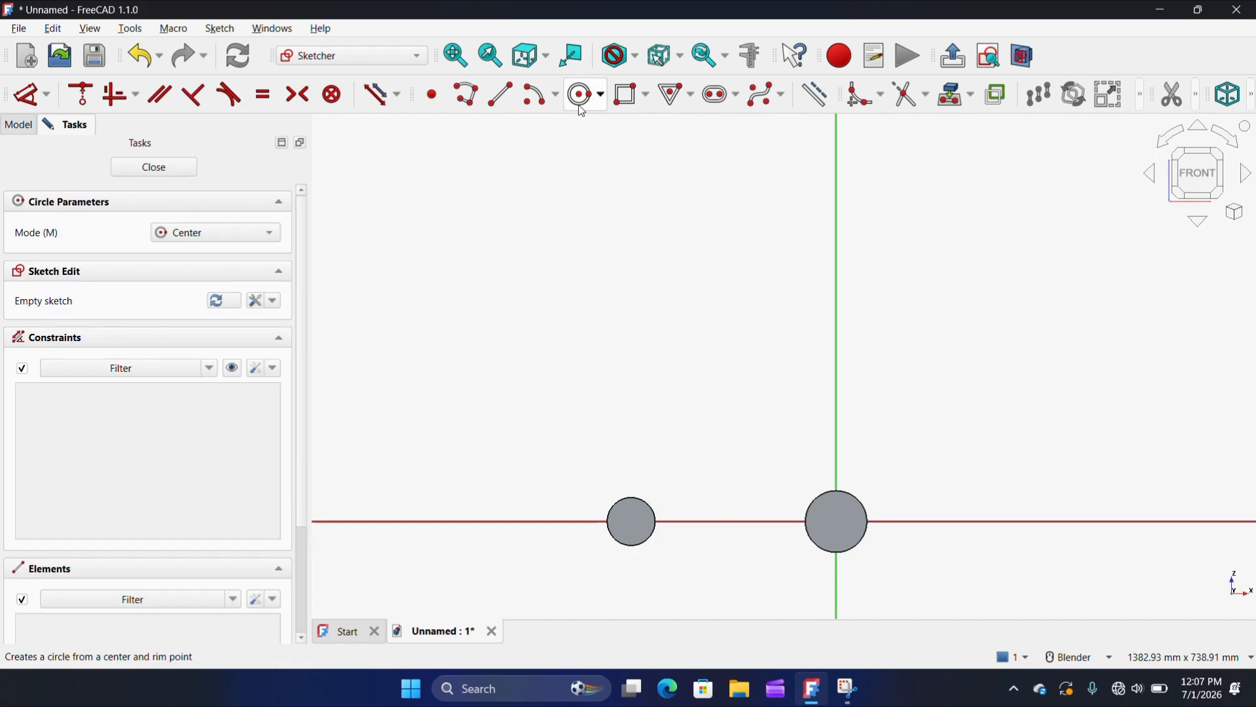
pyautogui.click(1016, 60)
pyautogui.scroll(4, 772, 571)
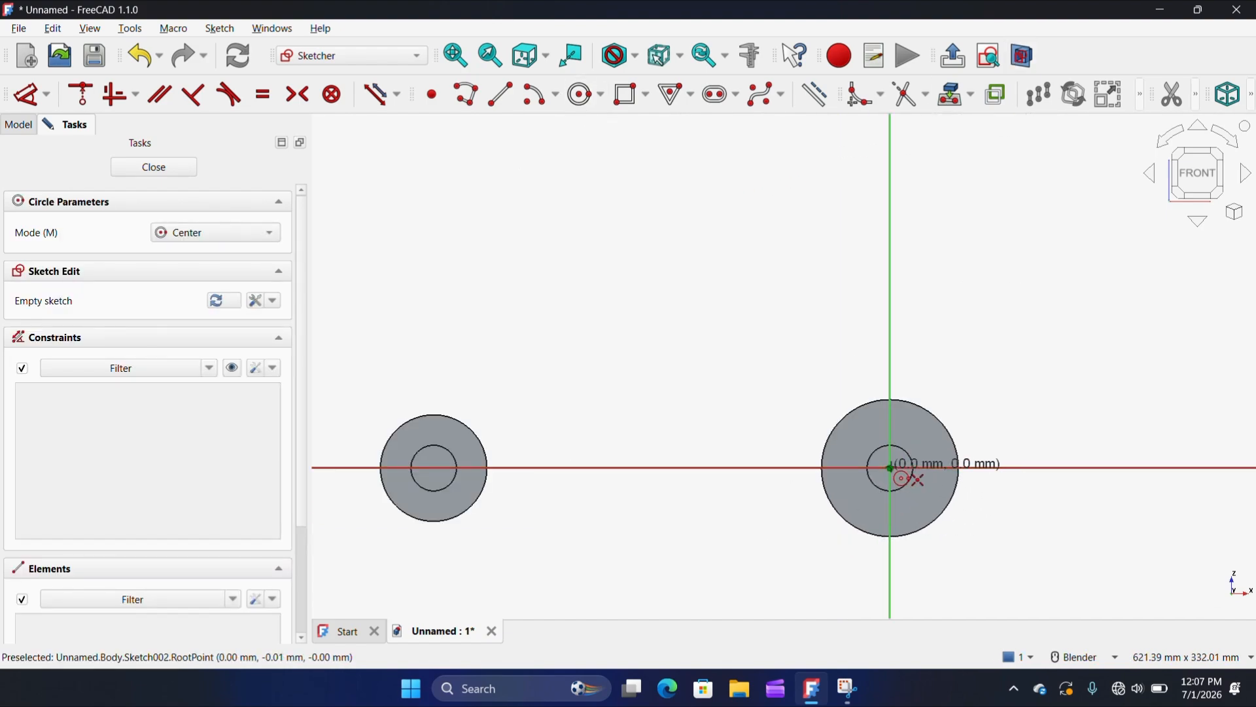
pyautogui.click(891, 468)
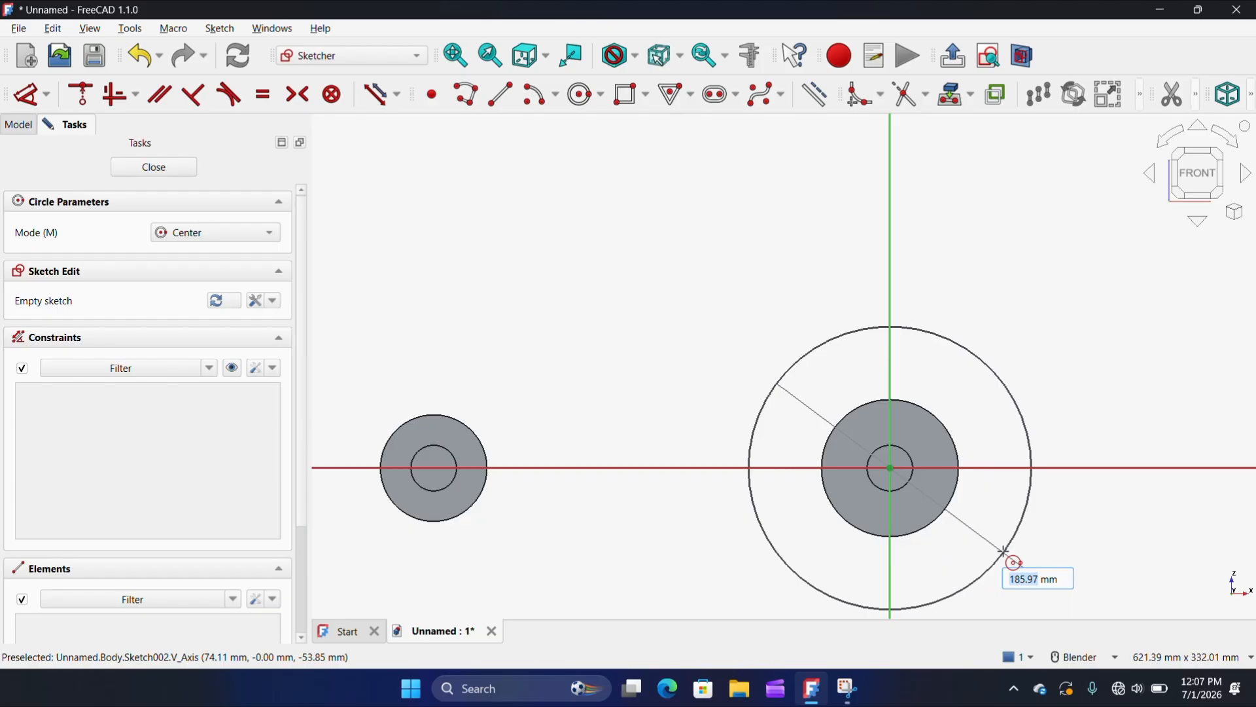
pyautogui.write('115')
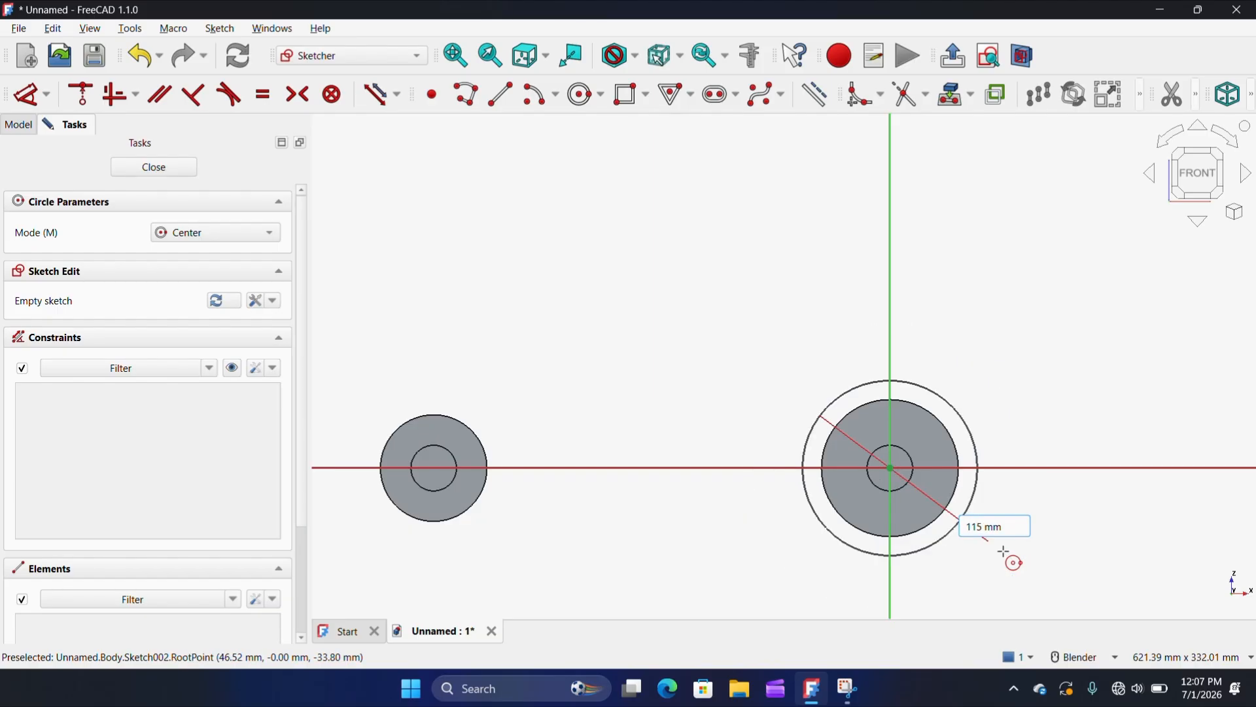
pyautogui.press('Return')
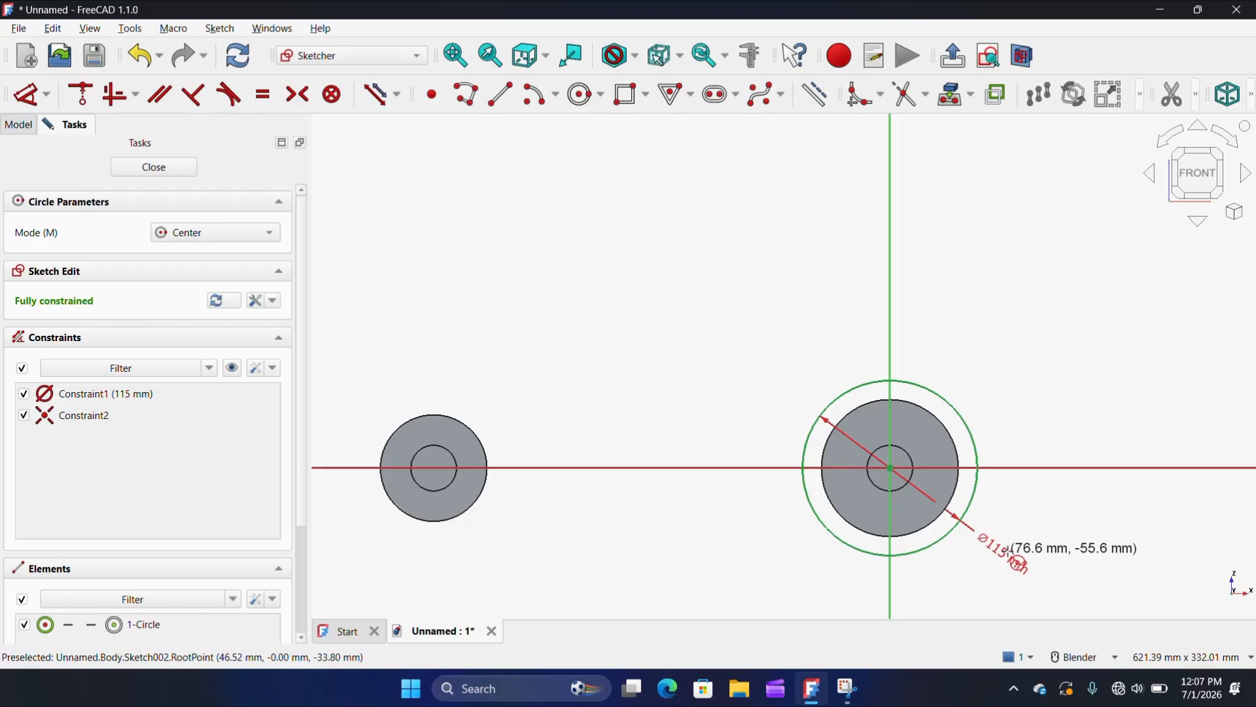
pyautogui.click(180, 168)
# - Pad the 115 mm circle by 12 mm to form a flange around the larger cylinder
pyautogui.scroll(2, 921, 463)
pyautogui.moveTo(918, 441)
pyautogui.mouseDown(button='middle')
pyautogui.moveTo(900, 427)
pyautogui.moveTo(900, 401)
pyautogui.moveTo(871, 458)
pyautogui.mouseUp(button='middle')
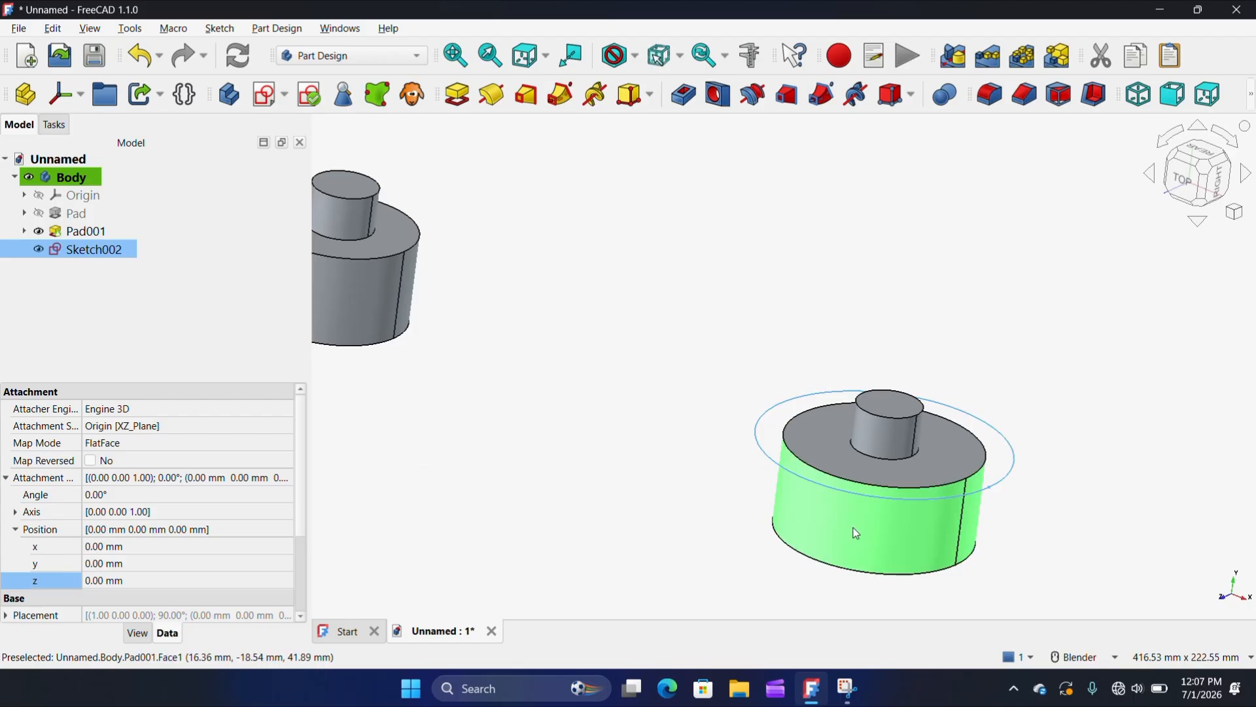
pyautogui.click(457, 99)
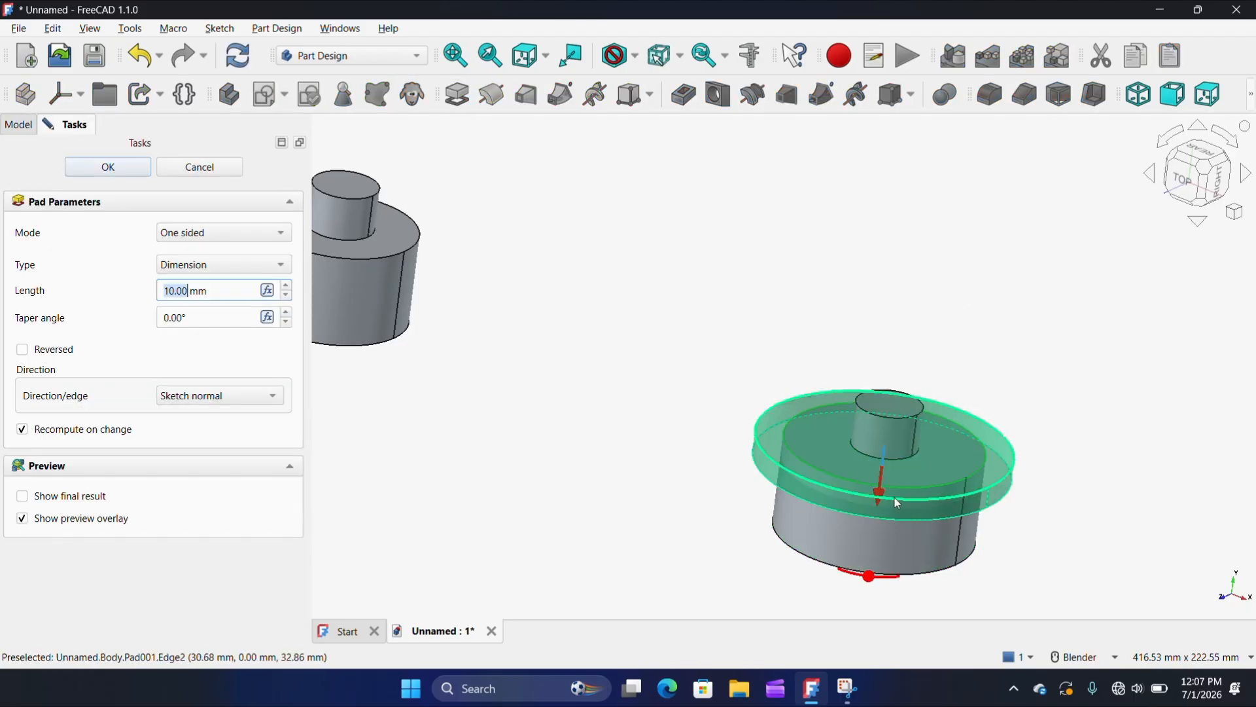
pyautogui.moveTo(858, 537)
pyautogui.mouseDown(button='middle')
pyautogui.moveTo(855, 480)
pyautogui.moveTo(857, 538)
pyautogui.mouseUp(button='middle')
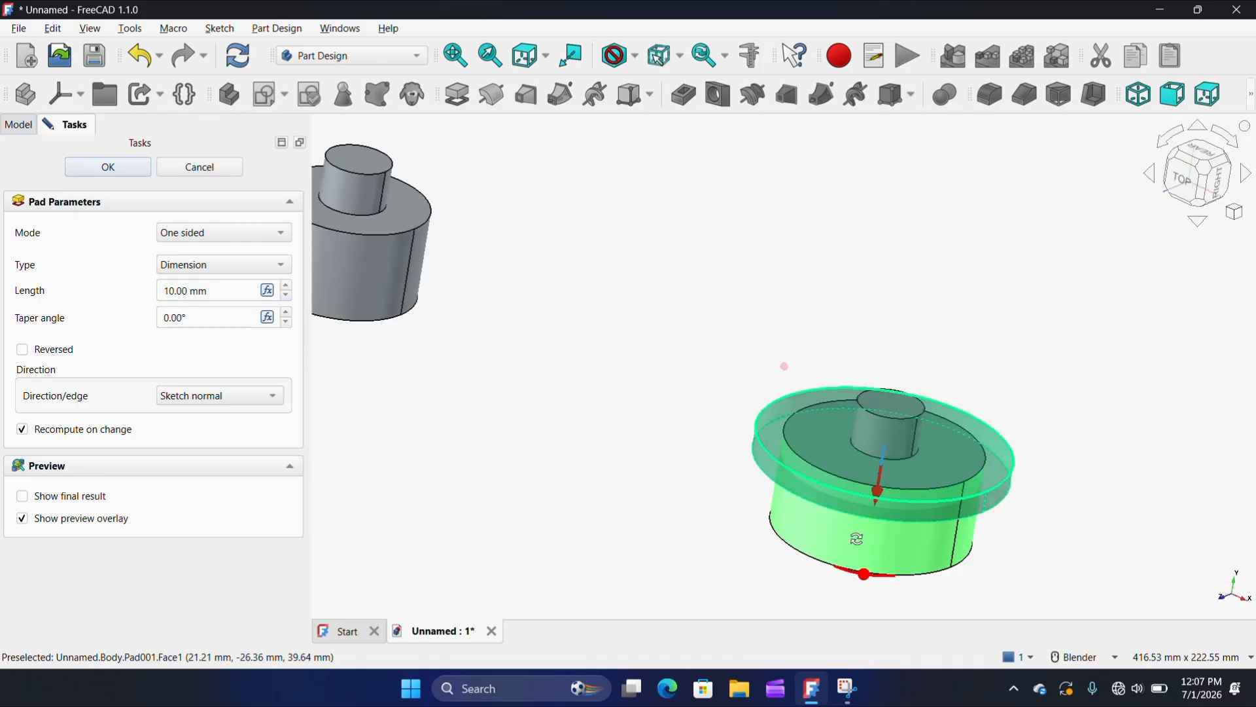
pyautogui.scroll(-1, 707, 360)
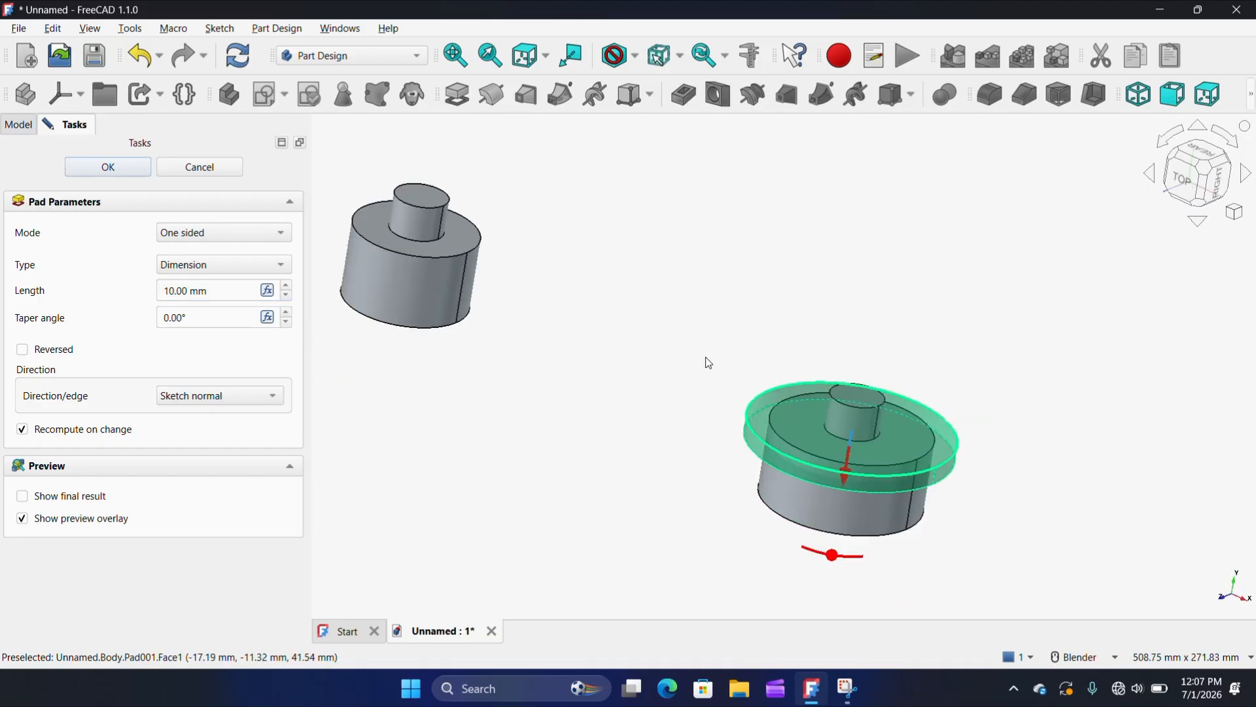
pyautogui.click(1191, 187)
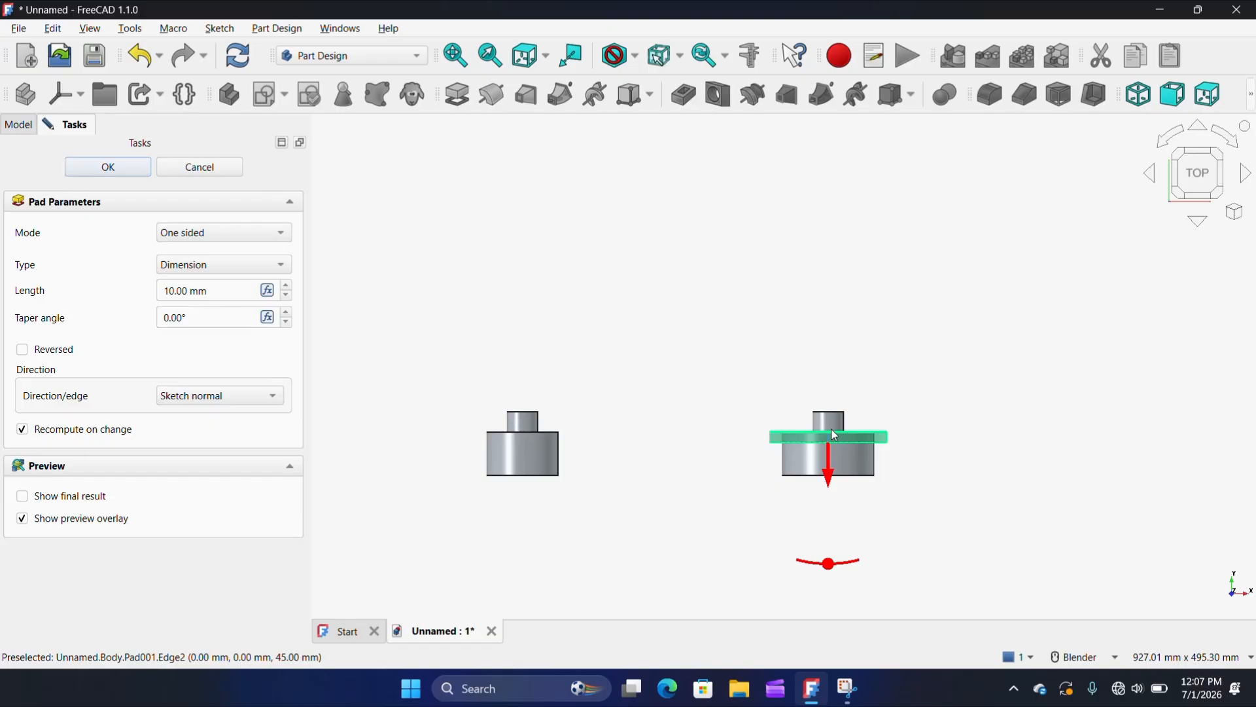
pyautogui.moveTo(831, 430); pyautogui.dragTo(586, 400, button='middle')
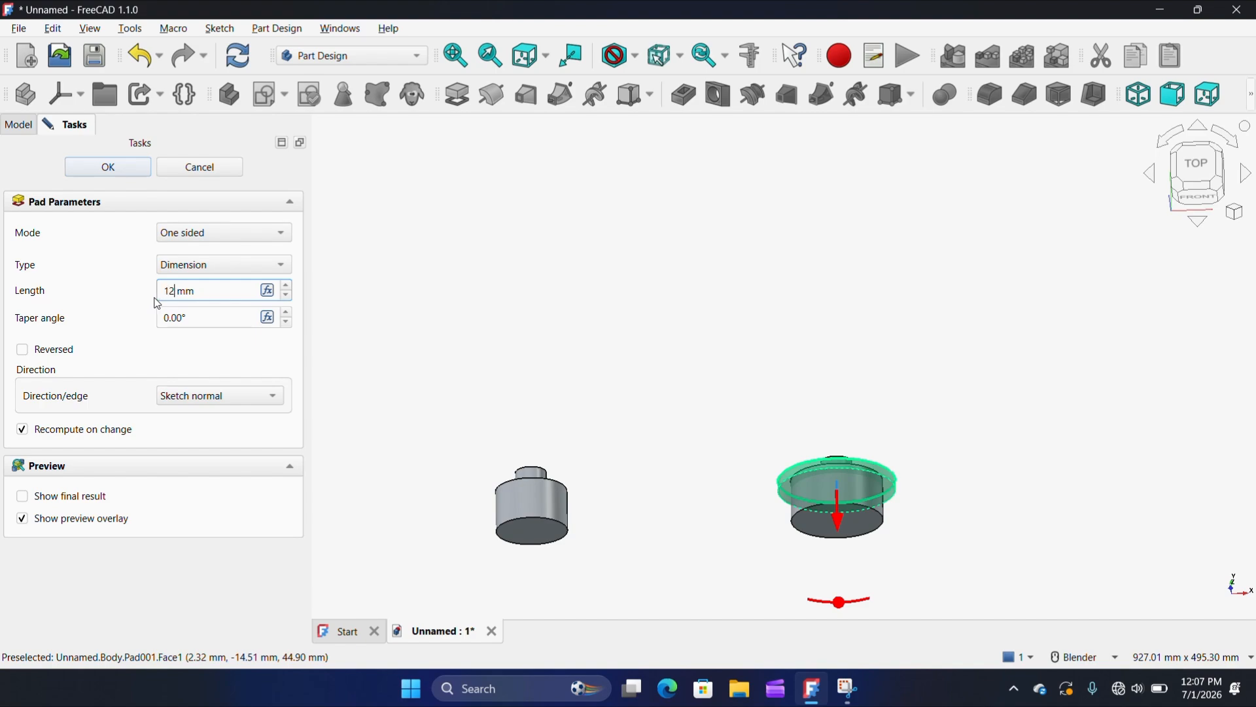
pyautogui.moveTo(797, 482)
pyautogui.mouseDown(button='middle')
pyautogui.moveTo(797, 432)
pyautogui.moveTo(789, 477)
pyautogui.mouseUp(button='middle')
pyautogui.click(90, 170)
# - Start a new sketch on the larger cylinder's flat end face opposite the pin
pyautogui.moveTo(825, 542); pyautogui.dragTo(777, 549, button='middle')
pyautogui.click(768, 558)
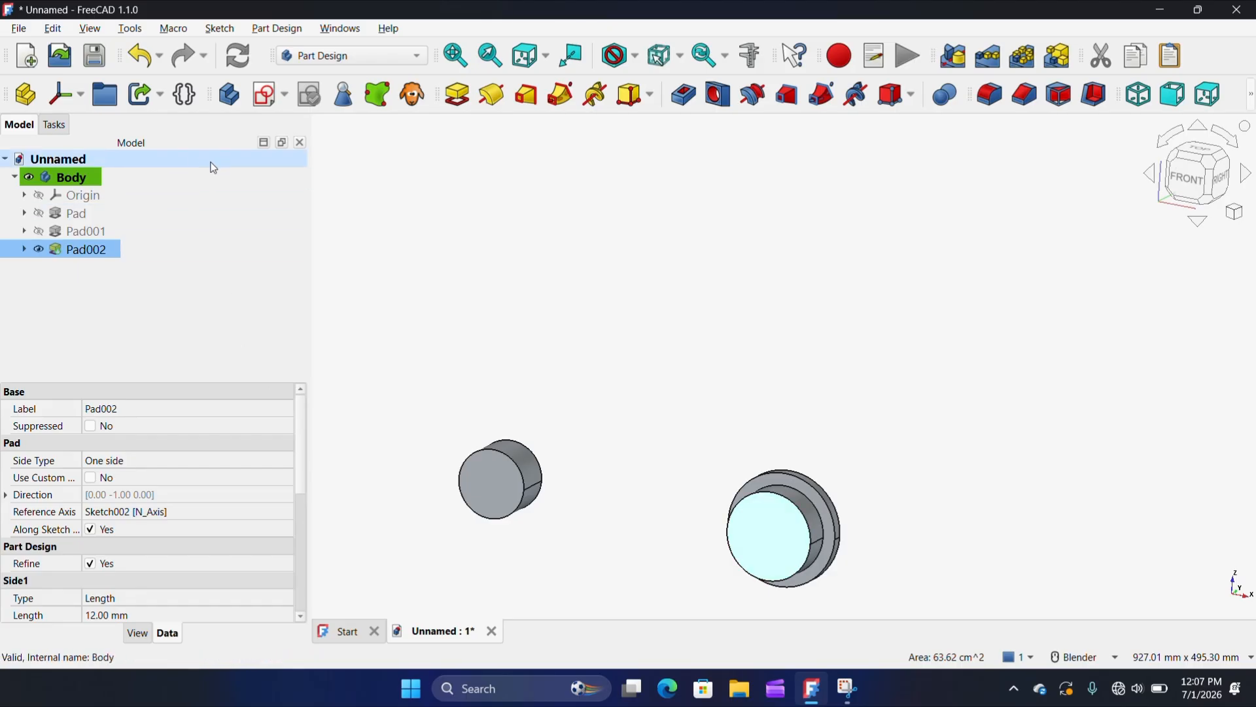
pyautogui.click(265, 95)
pyautogui.scroll(3, 716, 436)
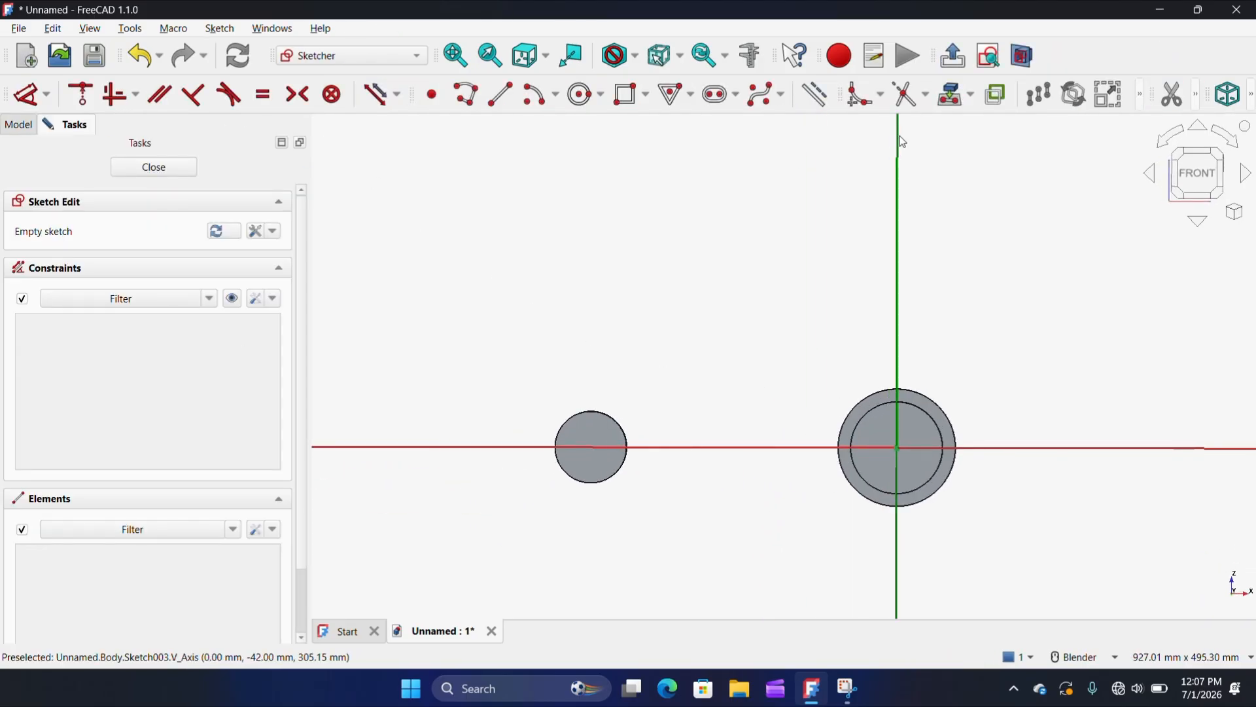
# - Project the smaller cylinder's circular end edge into the new sketch as external geometry
pyautogui.click(950, 97)
pyautogui.scroll(2, 524, 478)
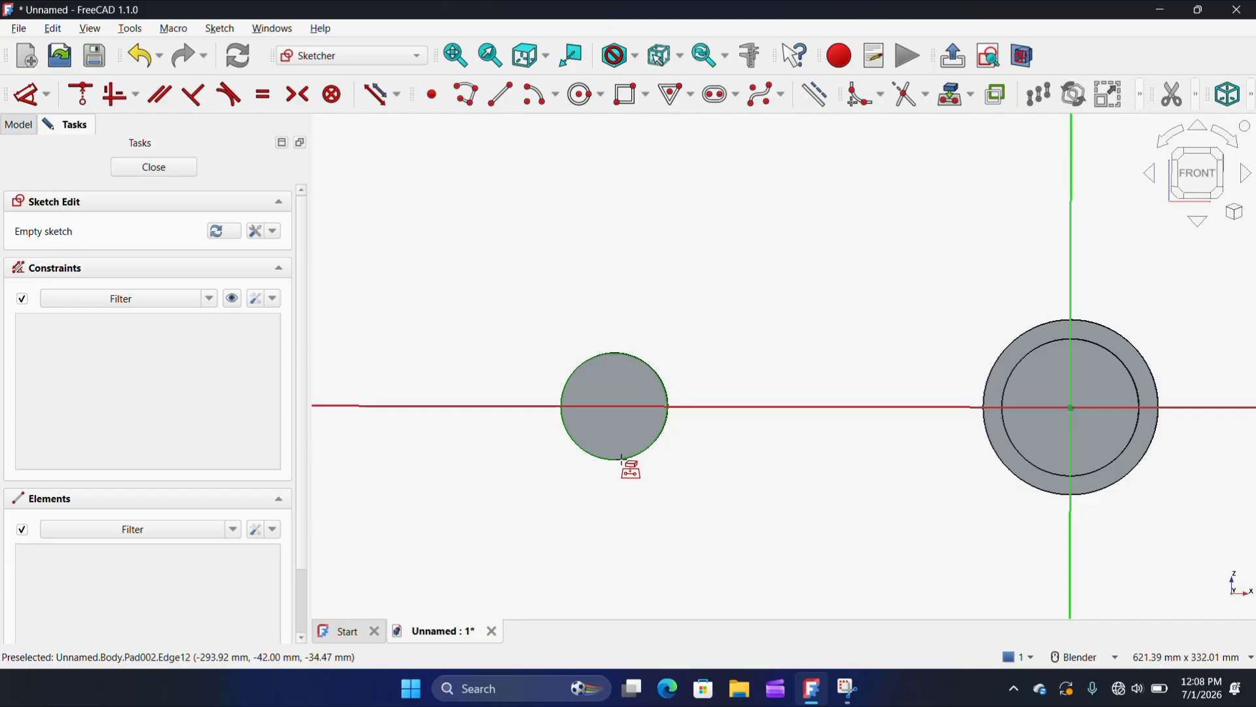
pyautogui.click(619, 460)
pyautogui.scroll(-1, 616, 468)
pyautogui.scroll(1, 615, 468)
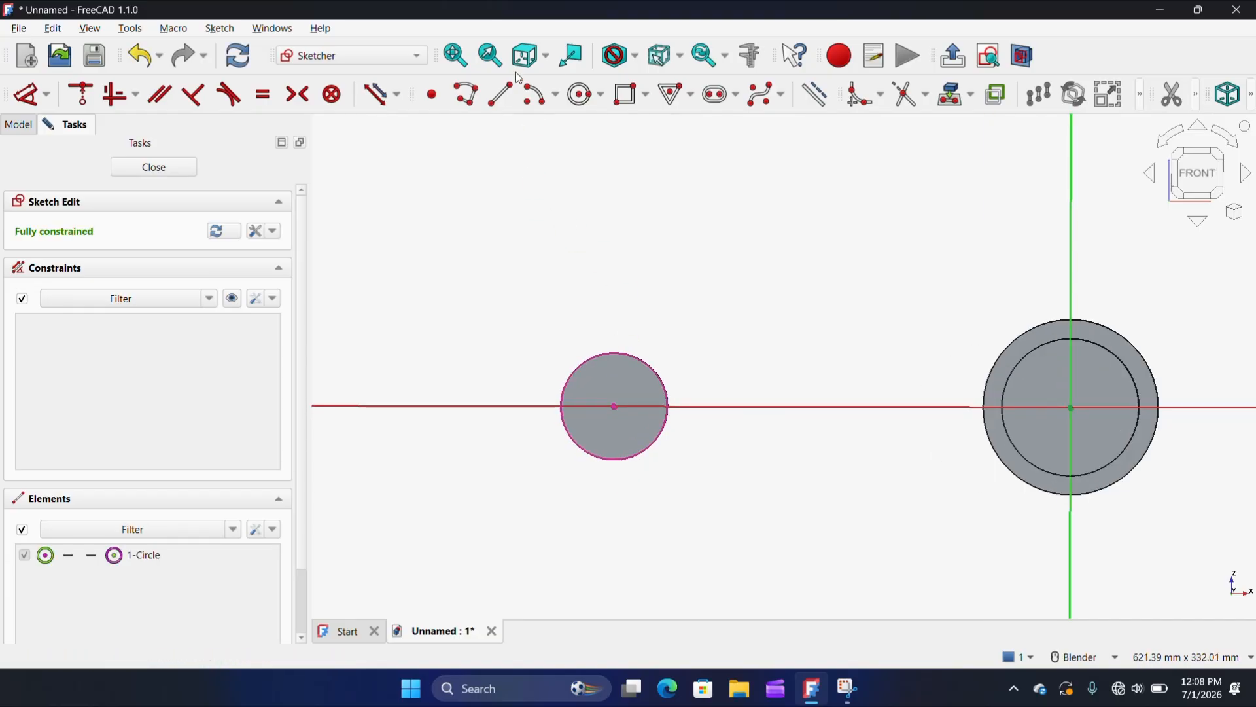
pyautogui.click(580, 95)
pyautogui.scroll(3, 593, 446)
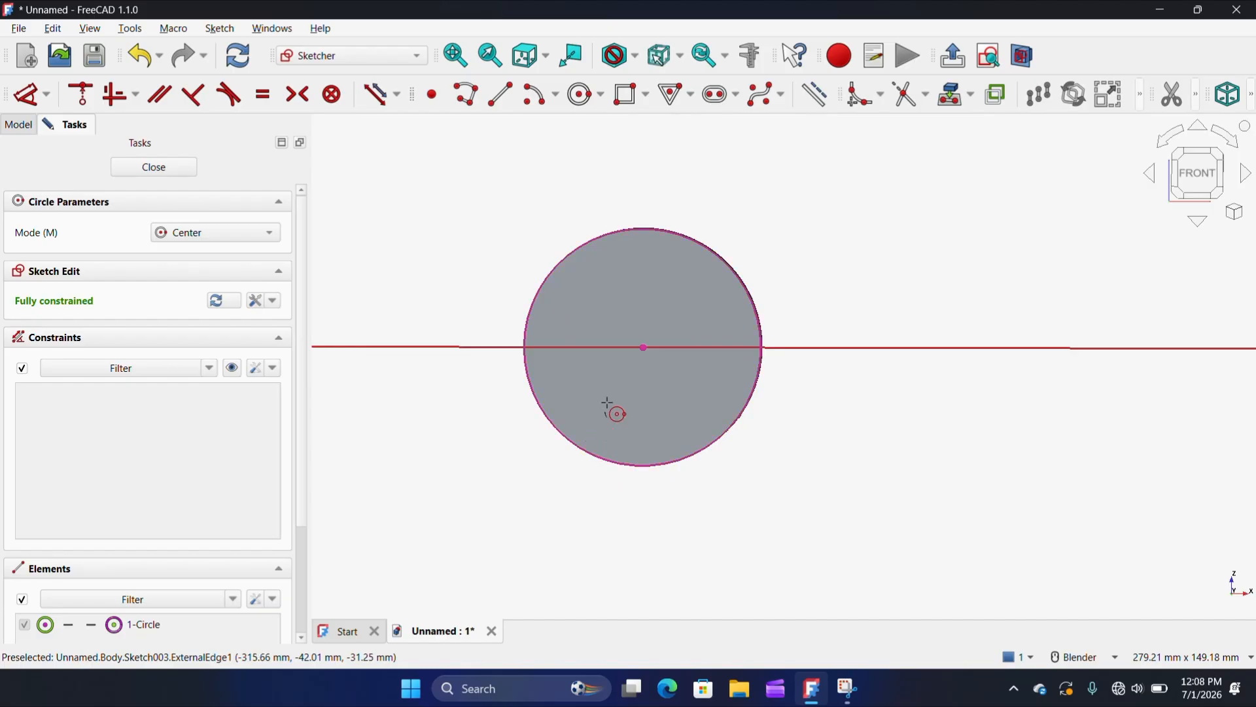
pyautogui.click(645, 348)
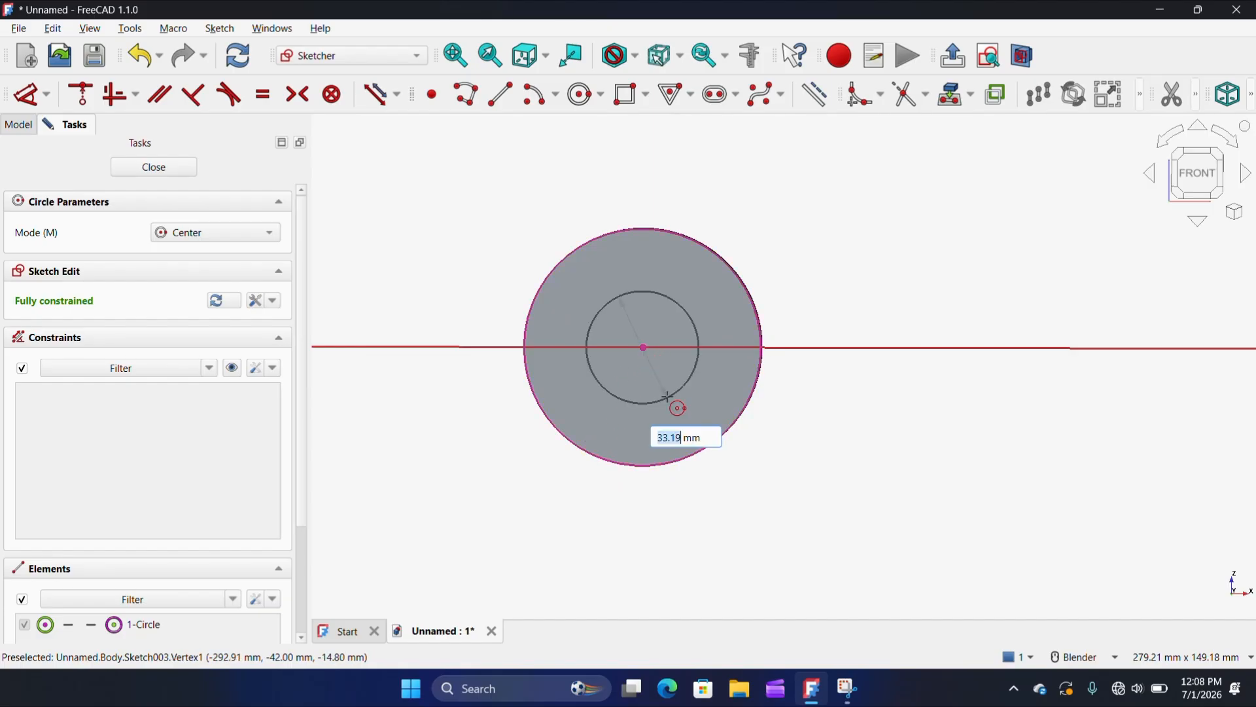
pyautogui.write('35')
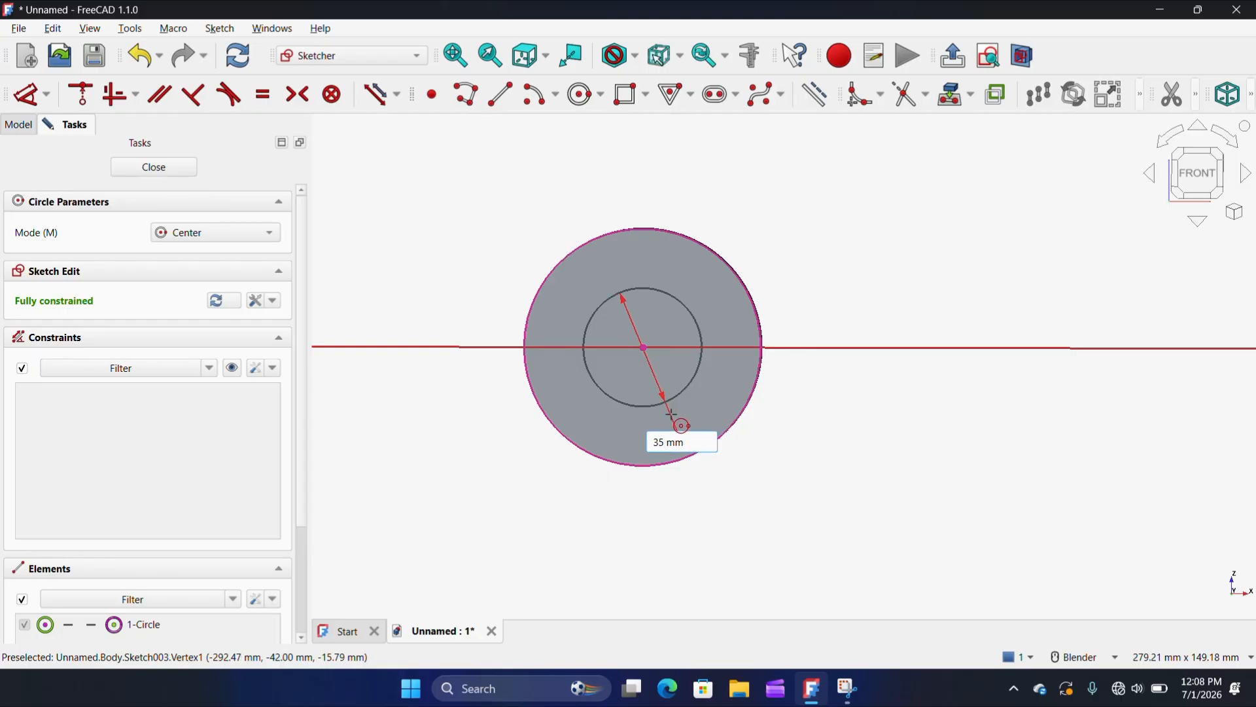
pyautogui.press('Escape')
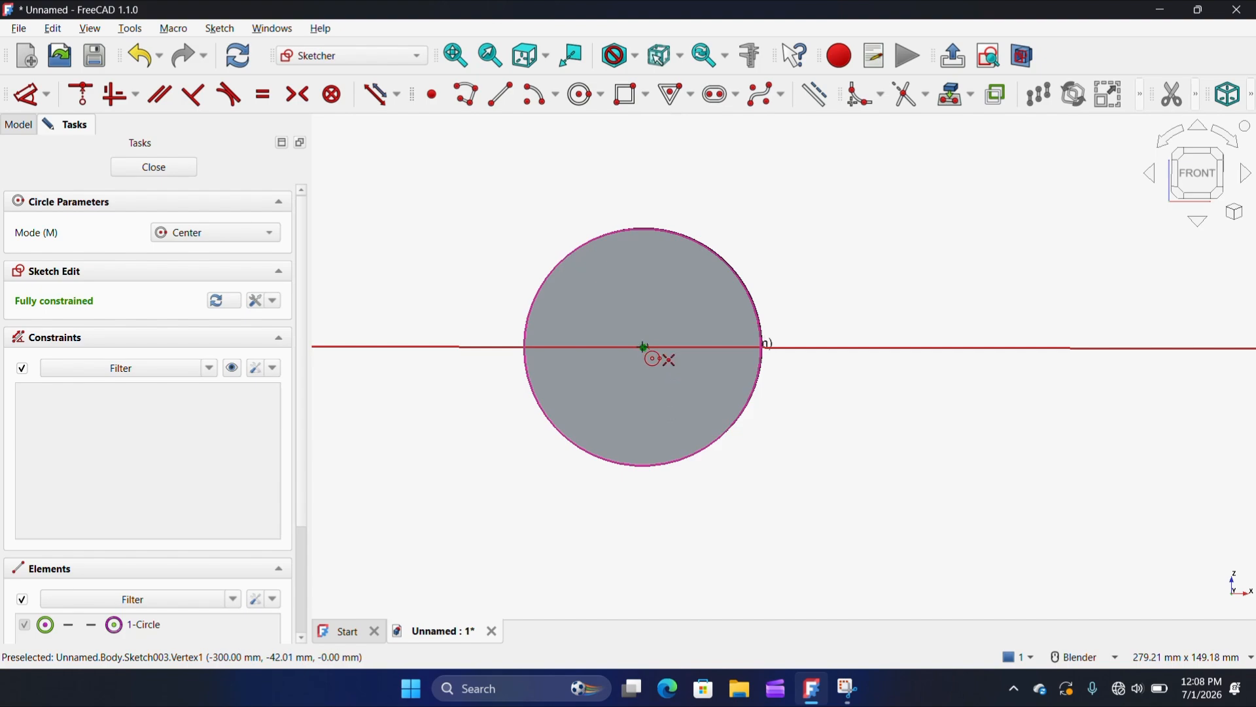
# - Draw a 45 mm diameter circle centred on the smaller cylinder's projected end circle
pyautogui.click(644, 348)
pyautogui.write('45')
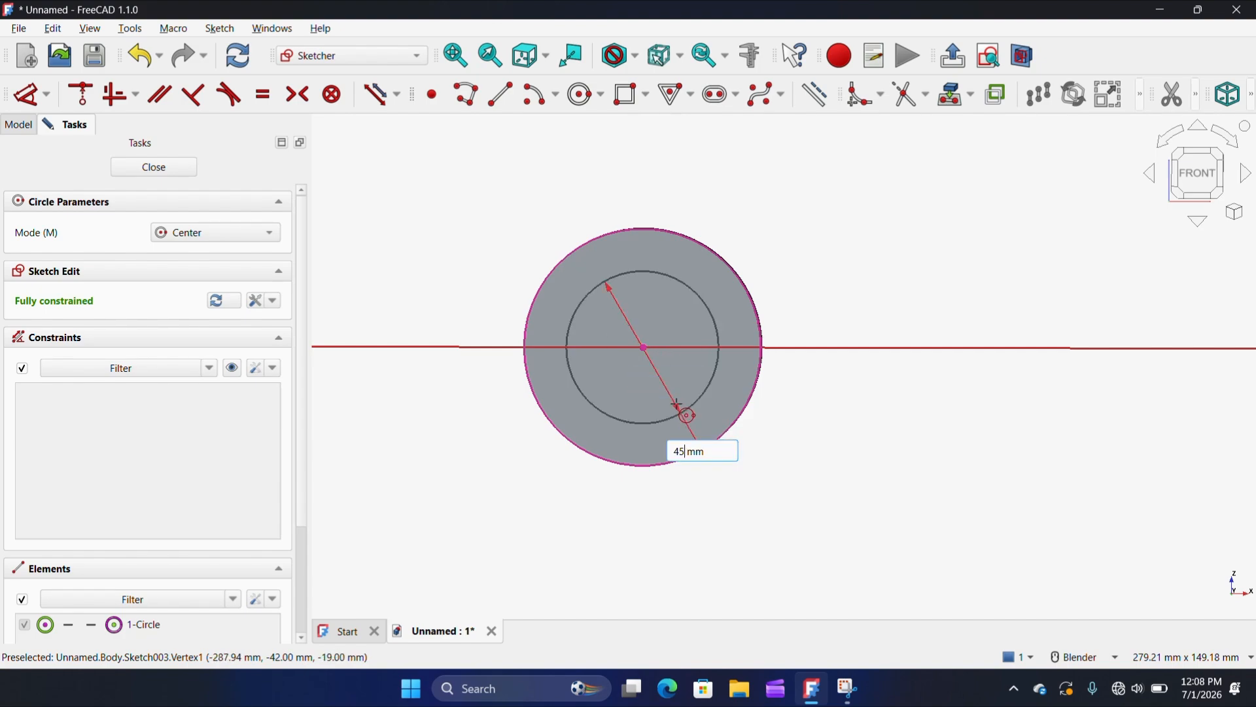
pyautogui.press('Return')
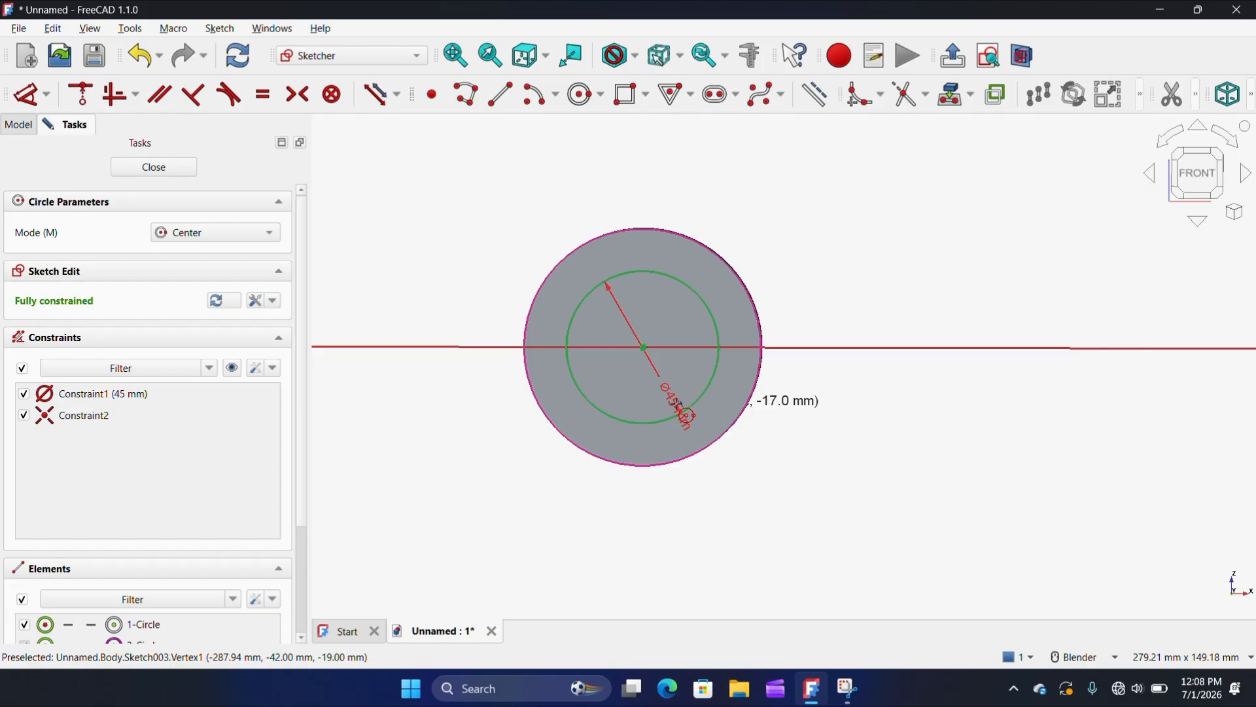
# - Draw a 60 mm diameter circle centred on the origin on the larger cylinder's end face and close the sketch
pyautogui.scroll(-4, 687, 425)
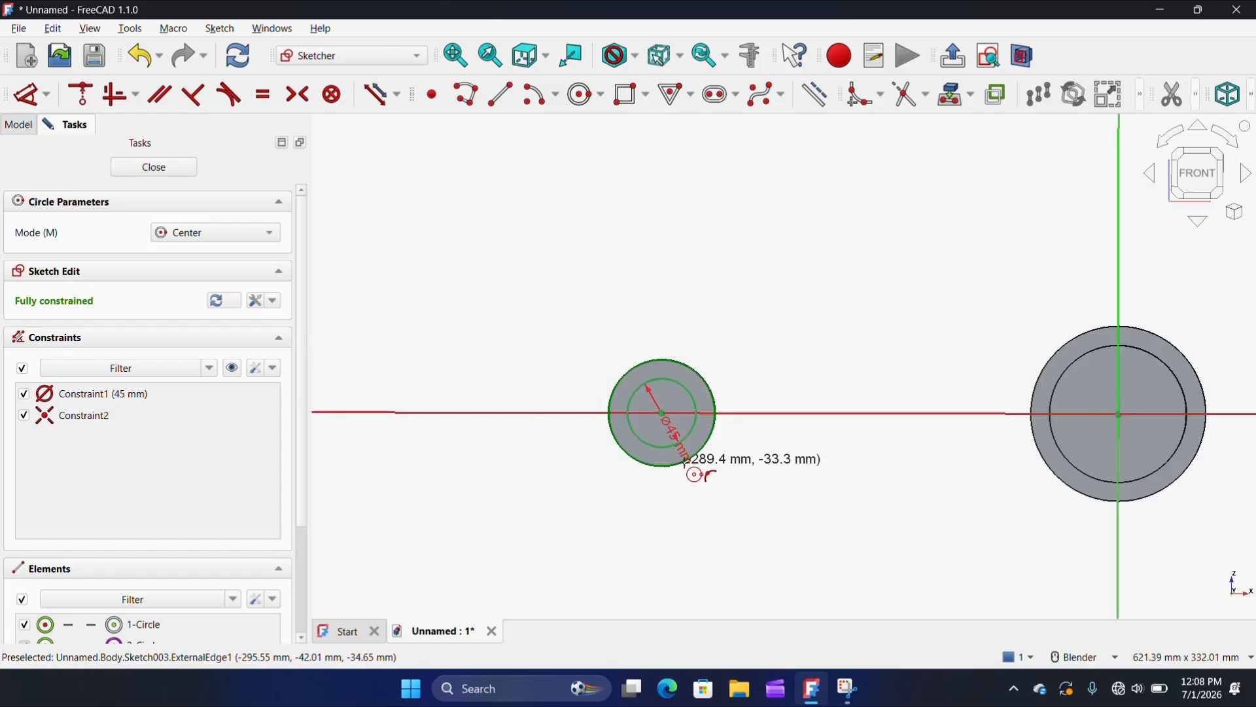
pyautogui.scroll(3, 1119, 412)
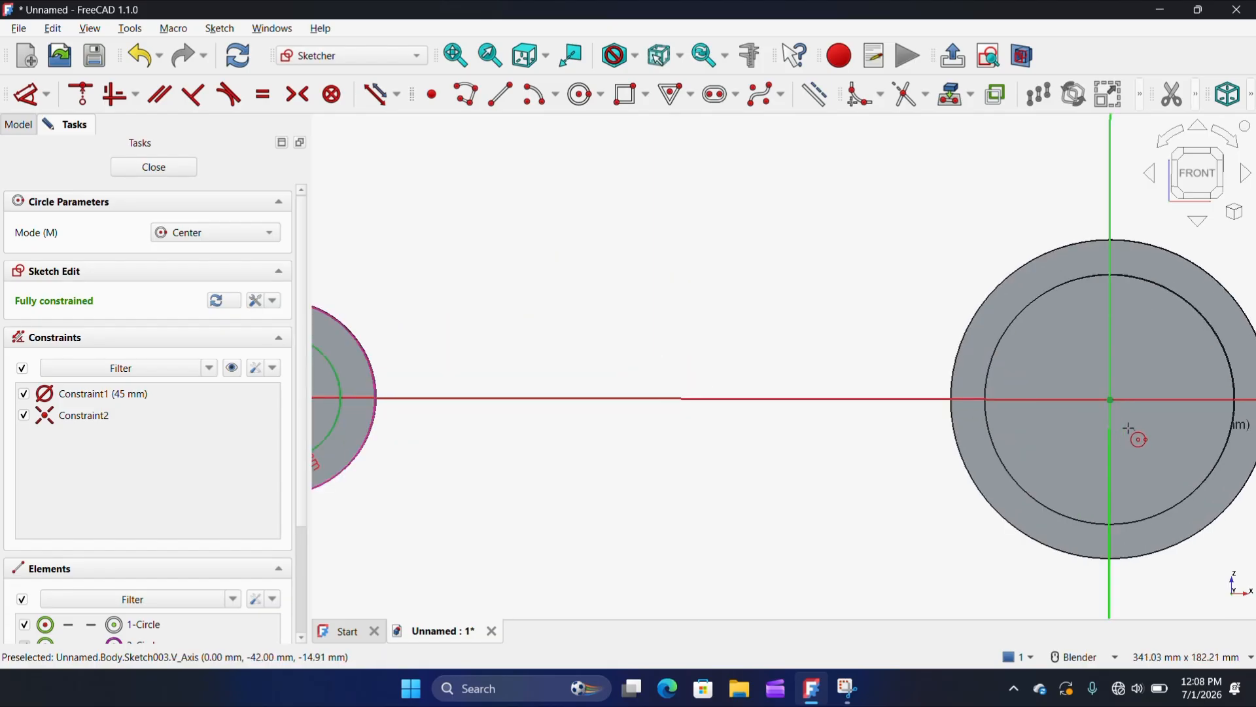
pyautogui.click(1109, 399)
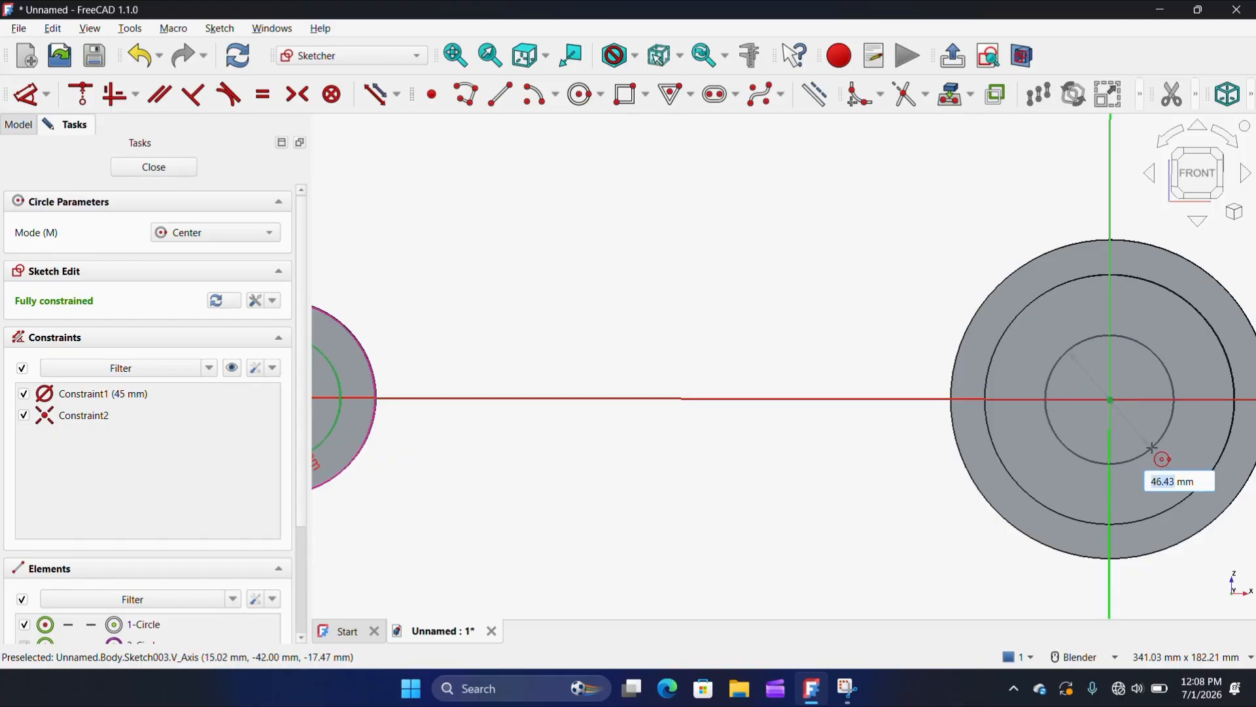
pyautogui.write('60')
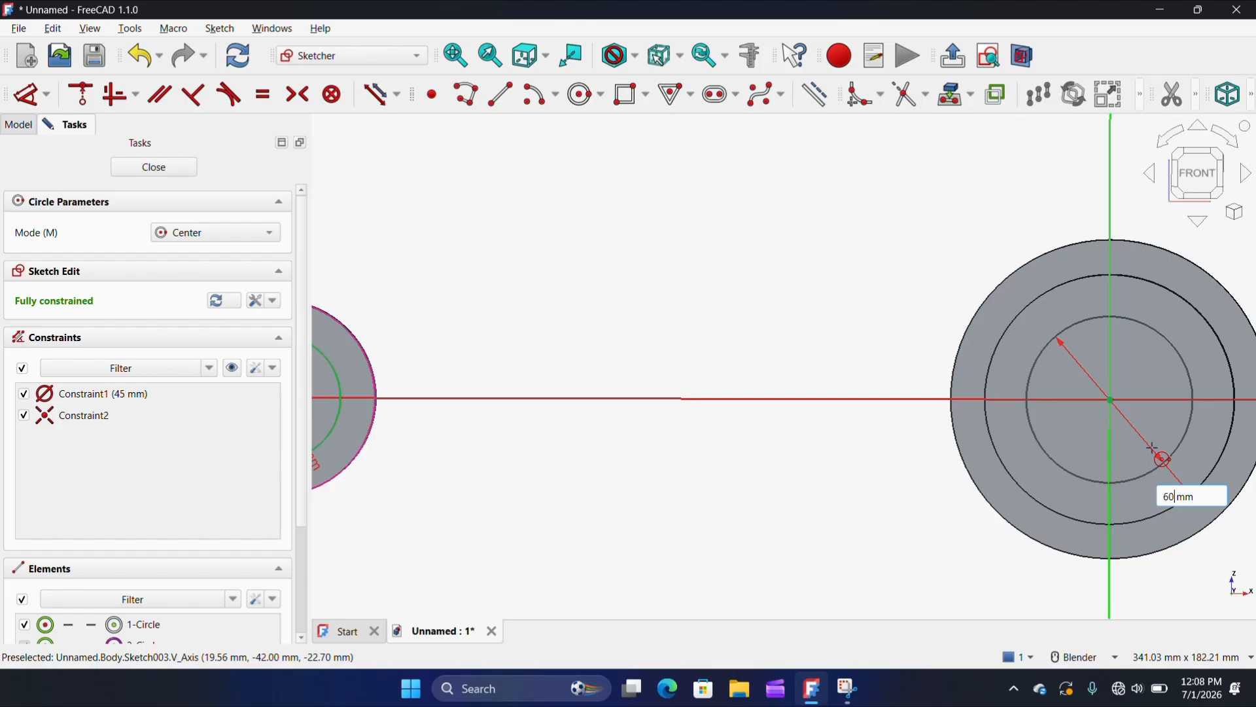
pyautogui.press('Return')
pyautogui.scroll(-1, 1155, 452)
pyautogui.scroll(-3, 1162, 461)
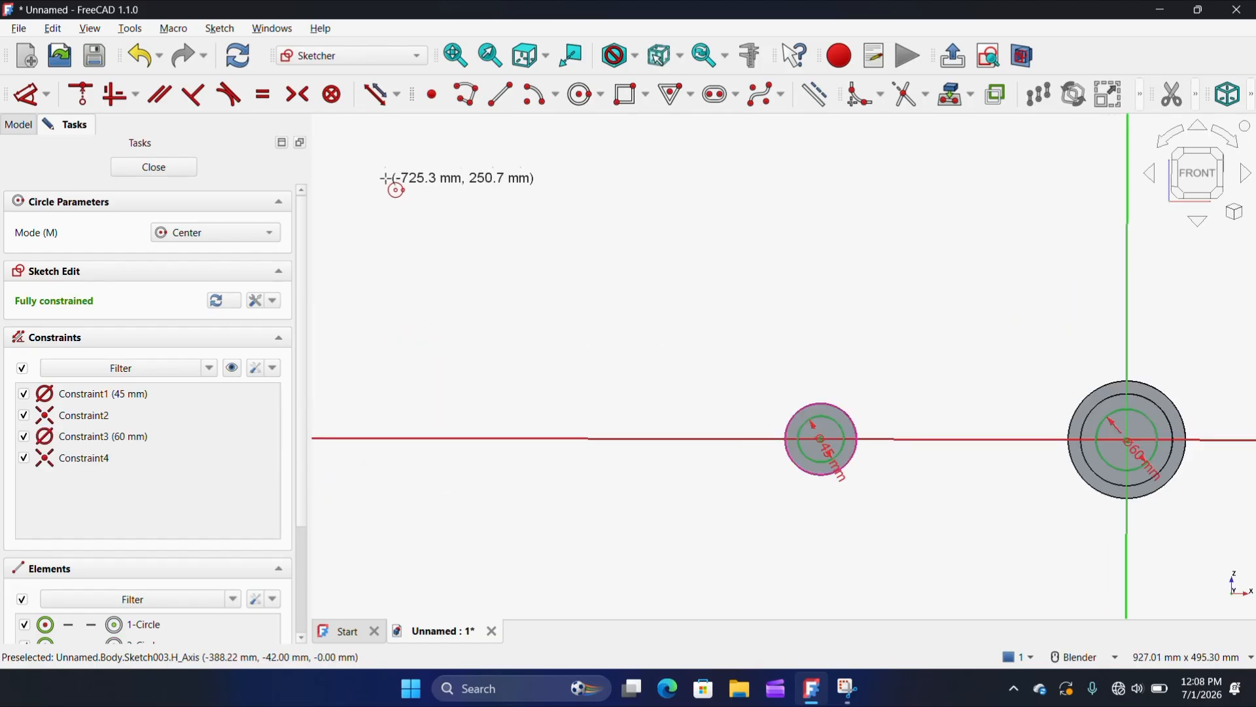
pyautogui.click(187, 171)
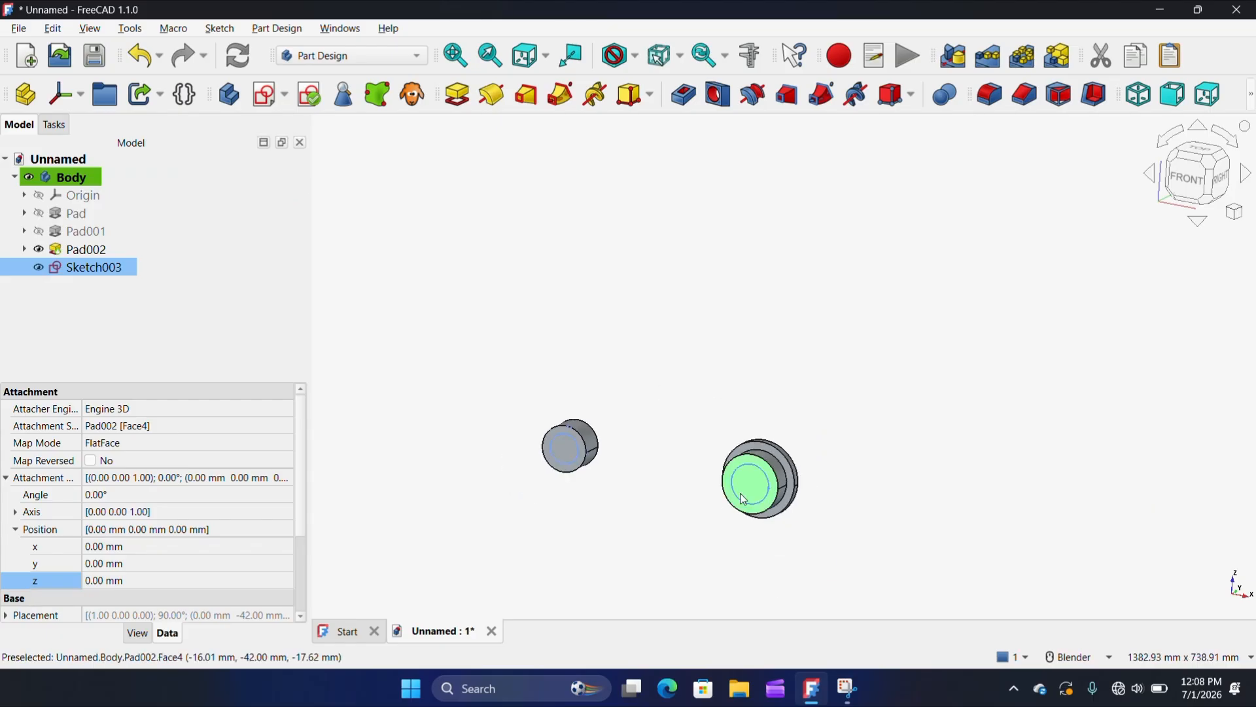
pyautogui.moveTo(740, 492); pyautogui.dragTo(818, 367, button='middle')
pyautogui.scroll(6, 692, 373)
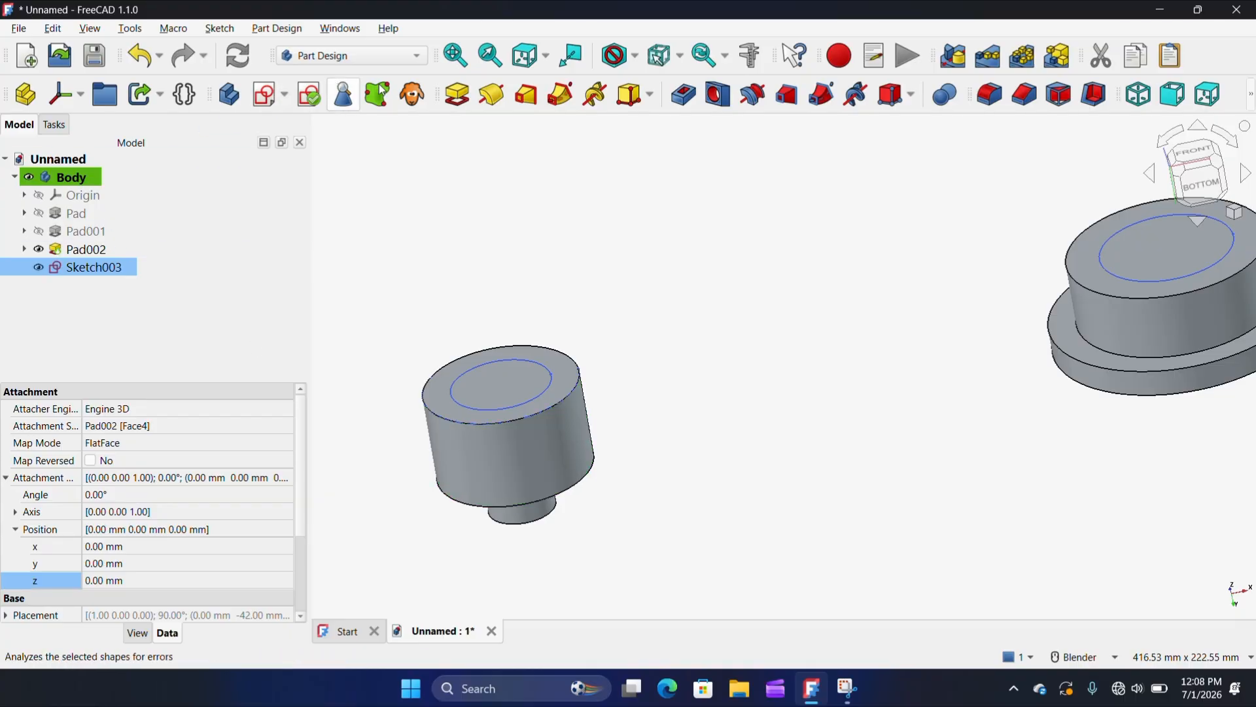
pyautogui.click(691, 101)
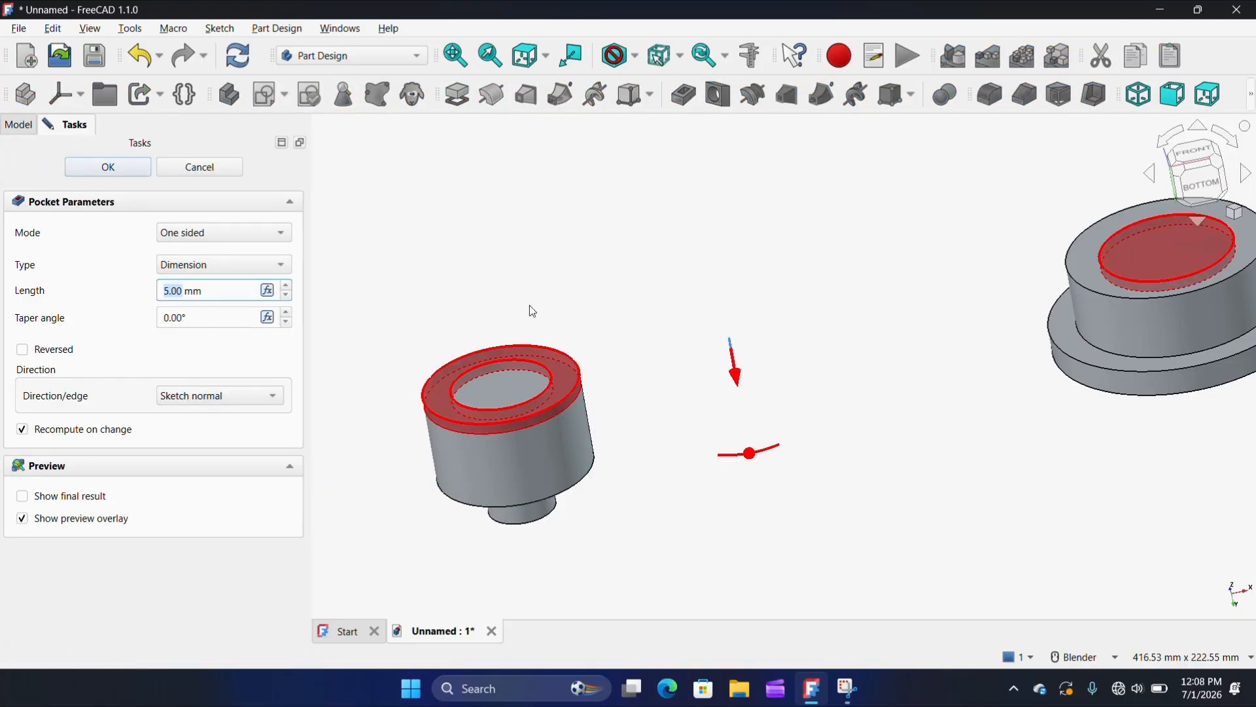
pyautogui.scroll(3, 520, 445)
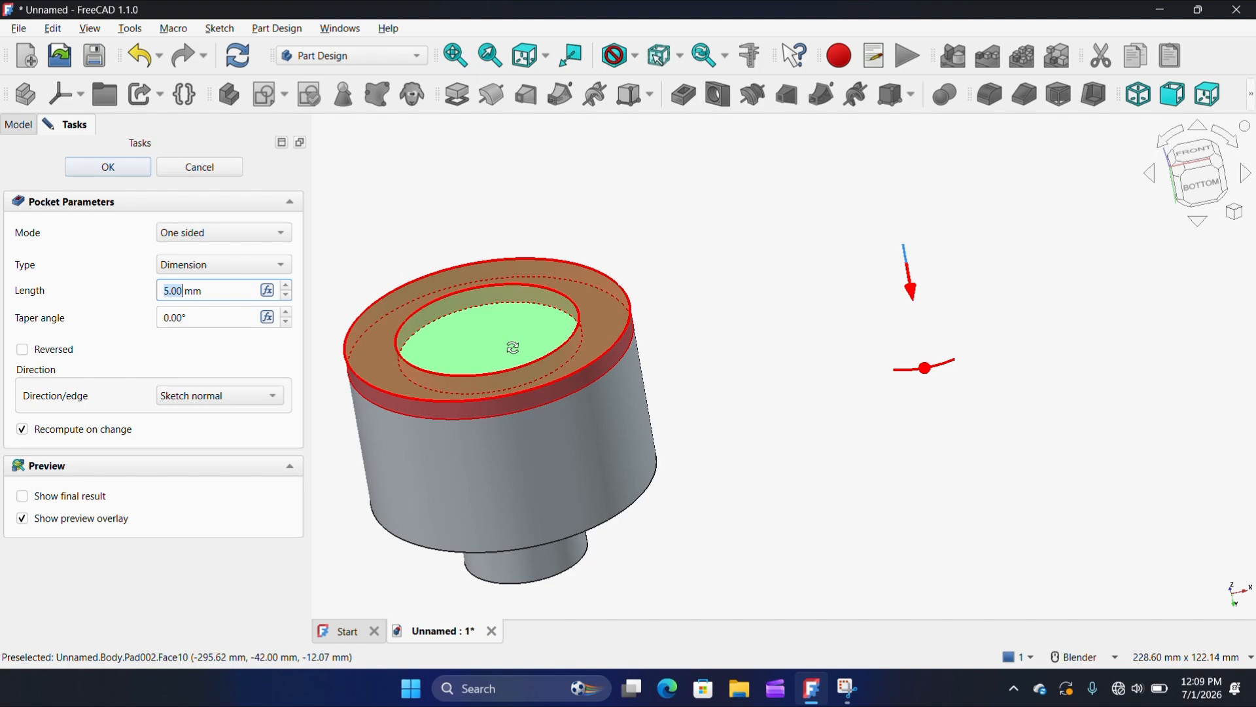
pyautogui.moveTo(513, 347); pyautogui.dragTo(434, 311, button='middle')
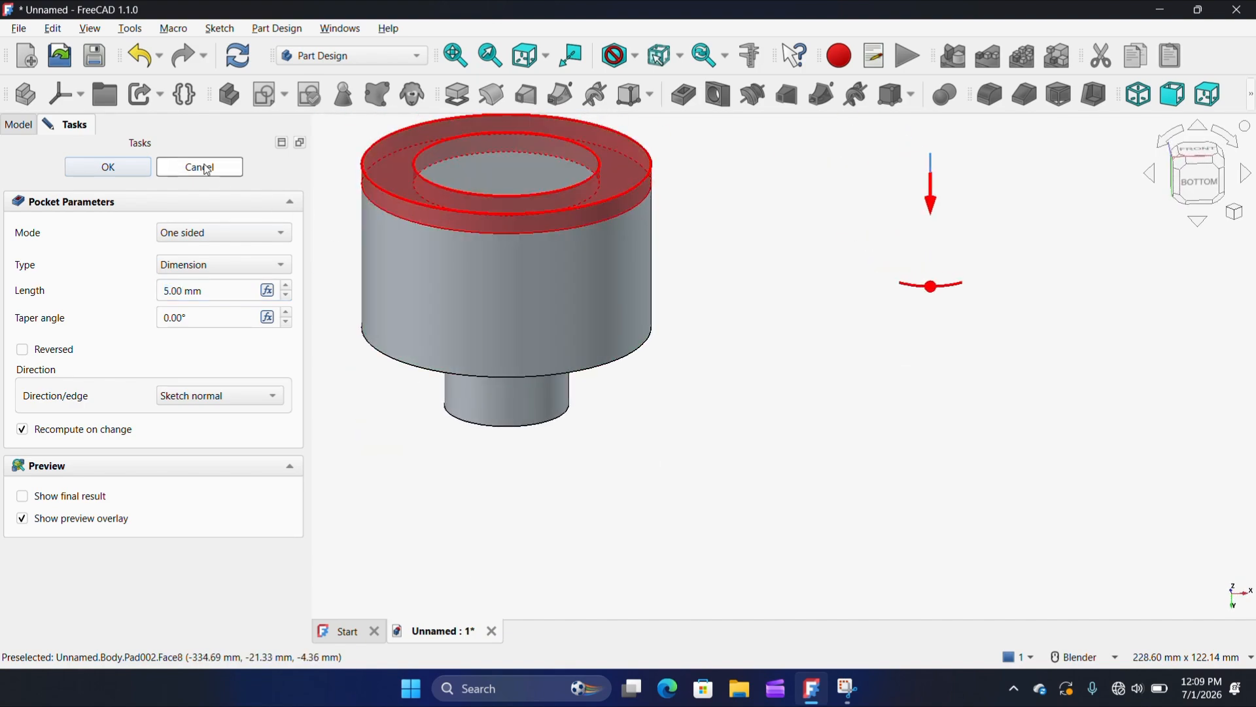
pyautogui.click(200, 168)
# - Reopen the sketch with the 45 mm and 60 mm circles, toggle the projected outer circle to construction geometry, and close it
pyautogui.doubleClick(101, 274)
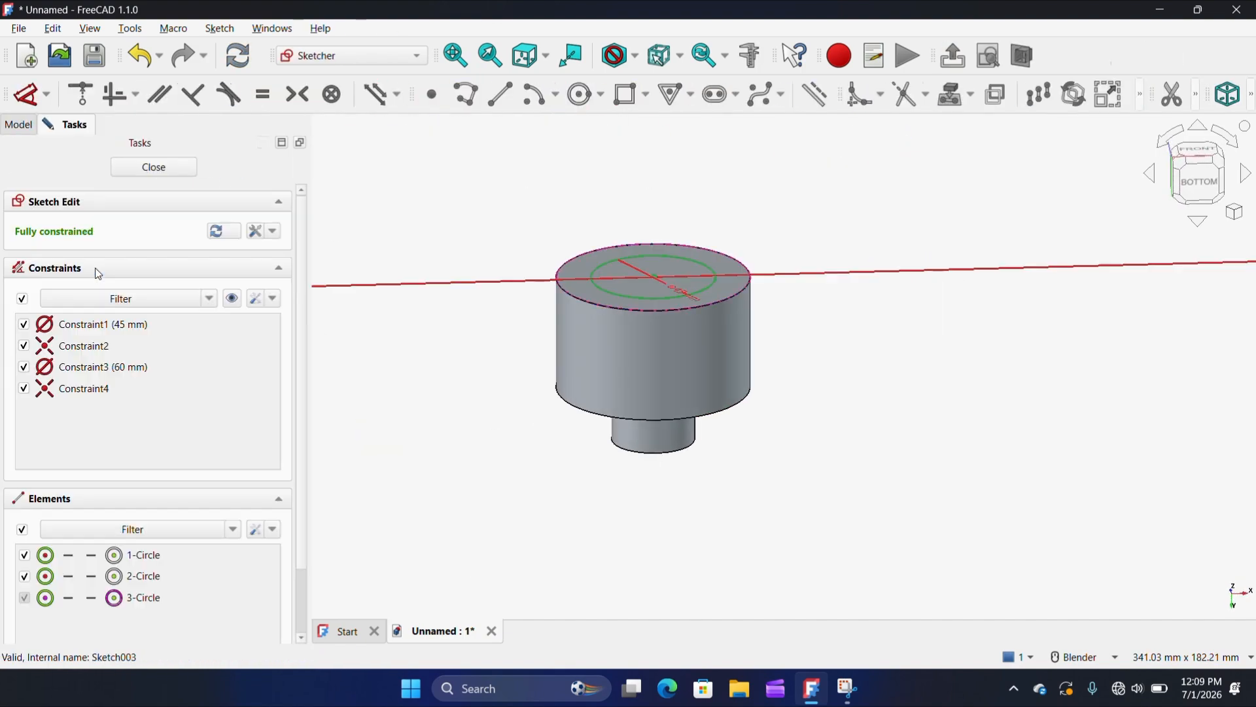
pyautogui.scroll(4, 589, 556)
pyautogui.scroll(1, 588, 549)
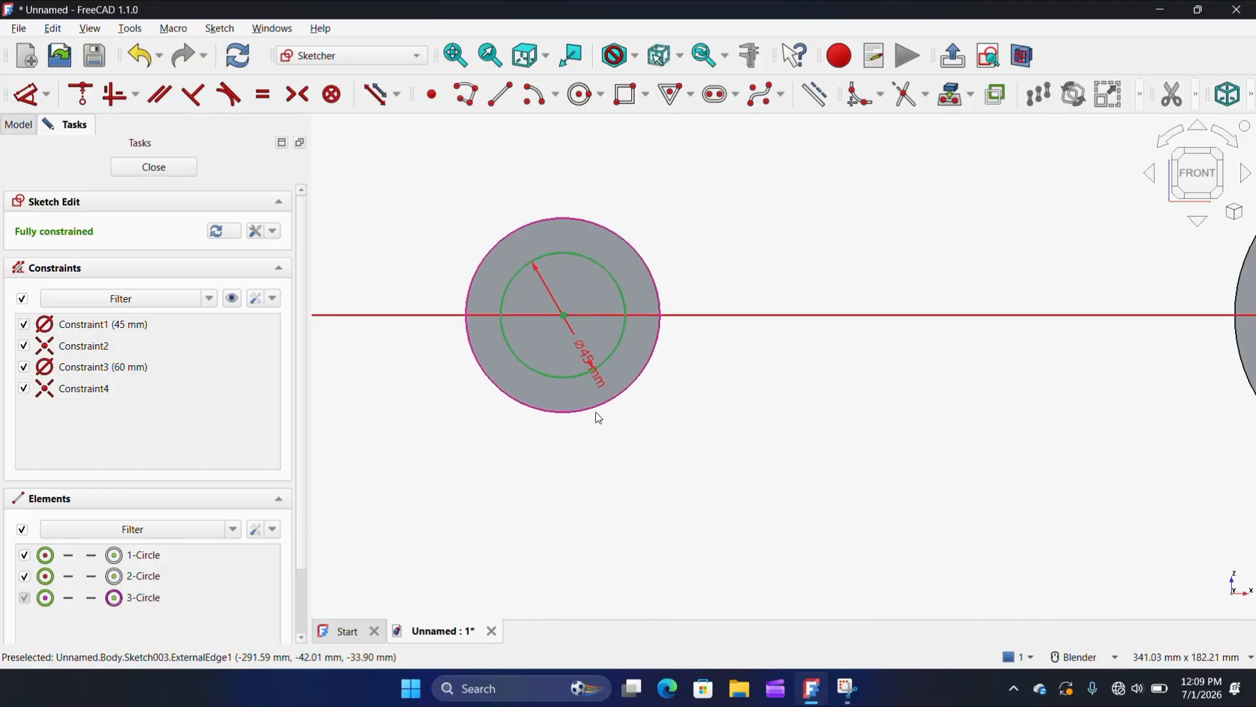
pyautogui.click(599, 414)
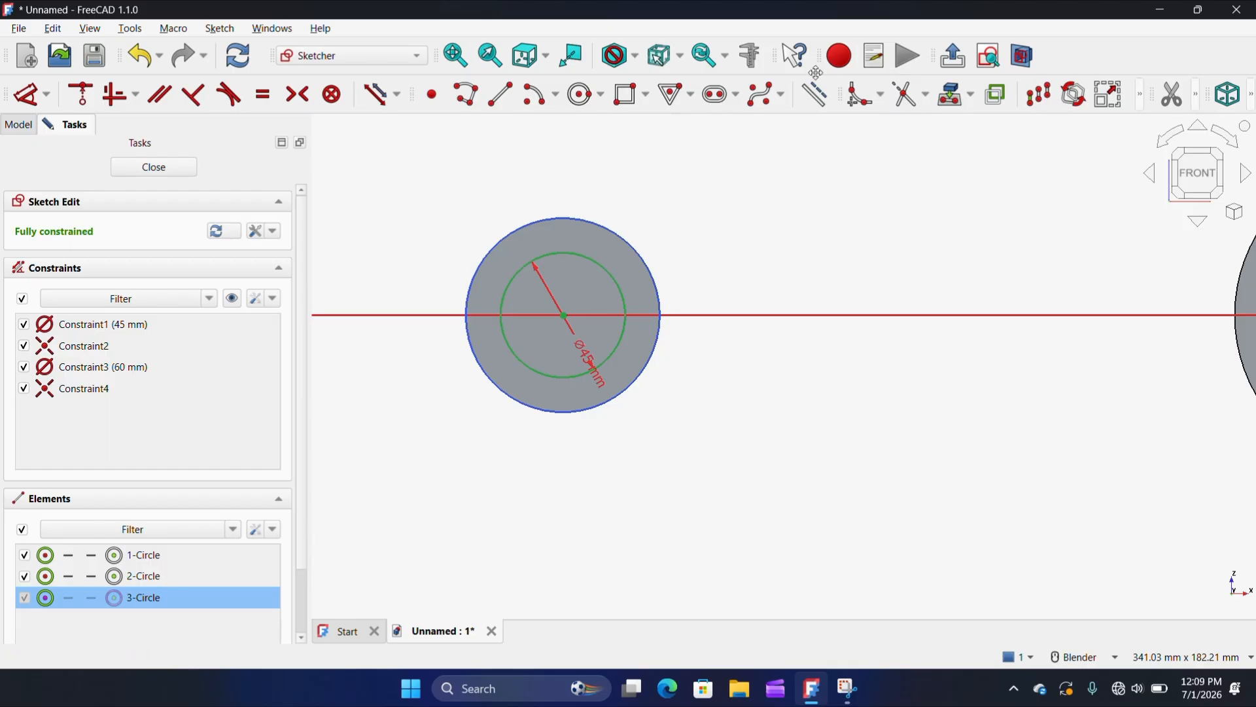
pyautogui.click(815, 95)
pyautogui.scroll(-3, 589, 386)
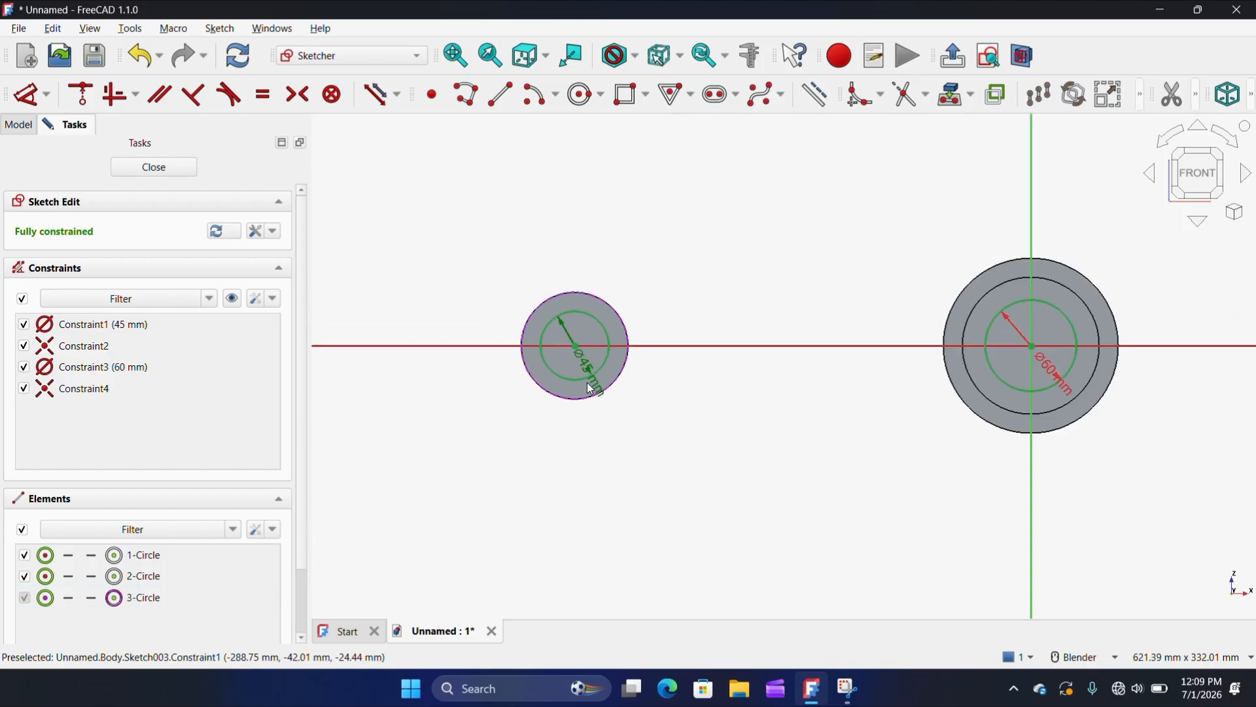
pyautogui.click(174, 165)
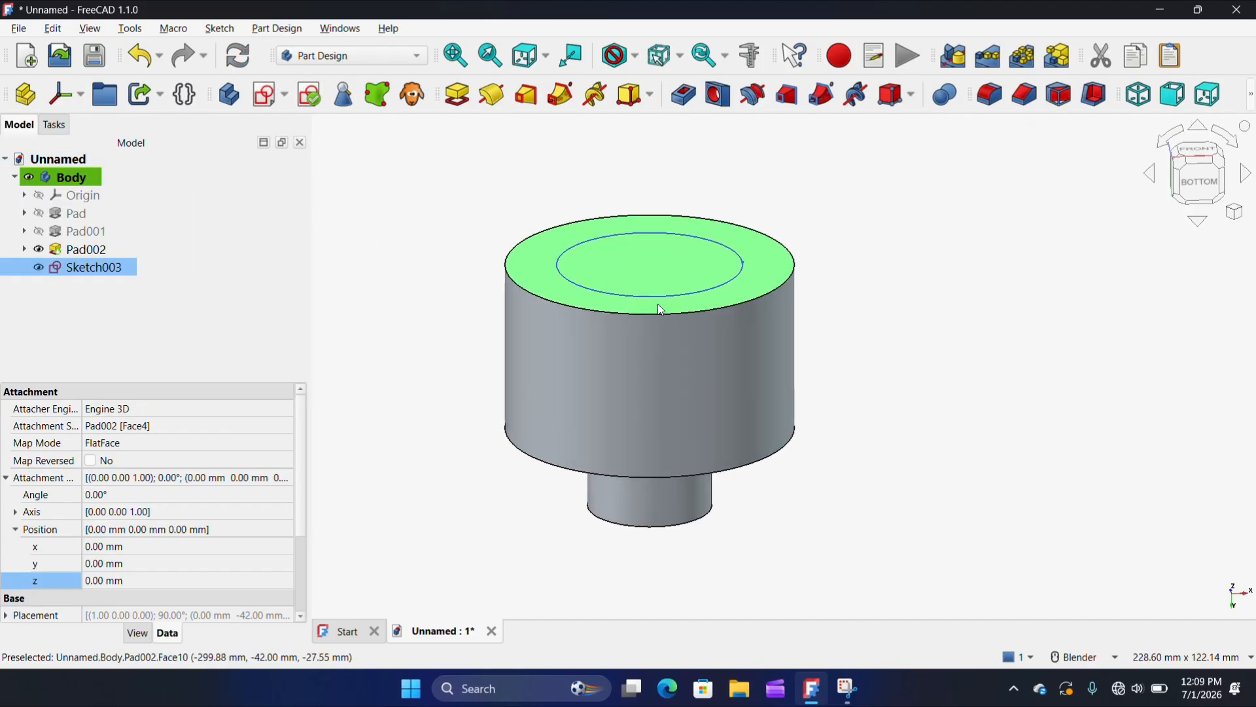
# - Pocket the 45 mm and 60 mm circles 2 mm deep into the two cylinder end faces
pyautogui.click(683, 95)
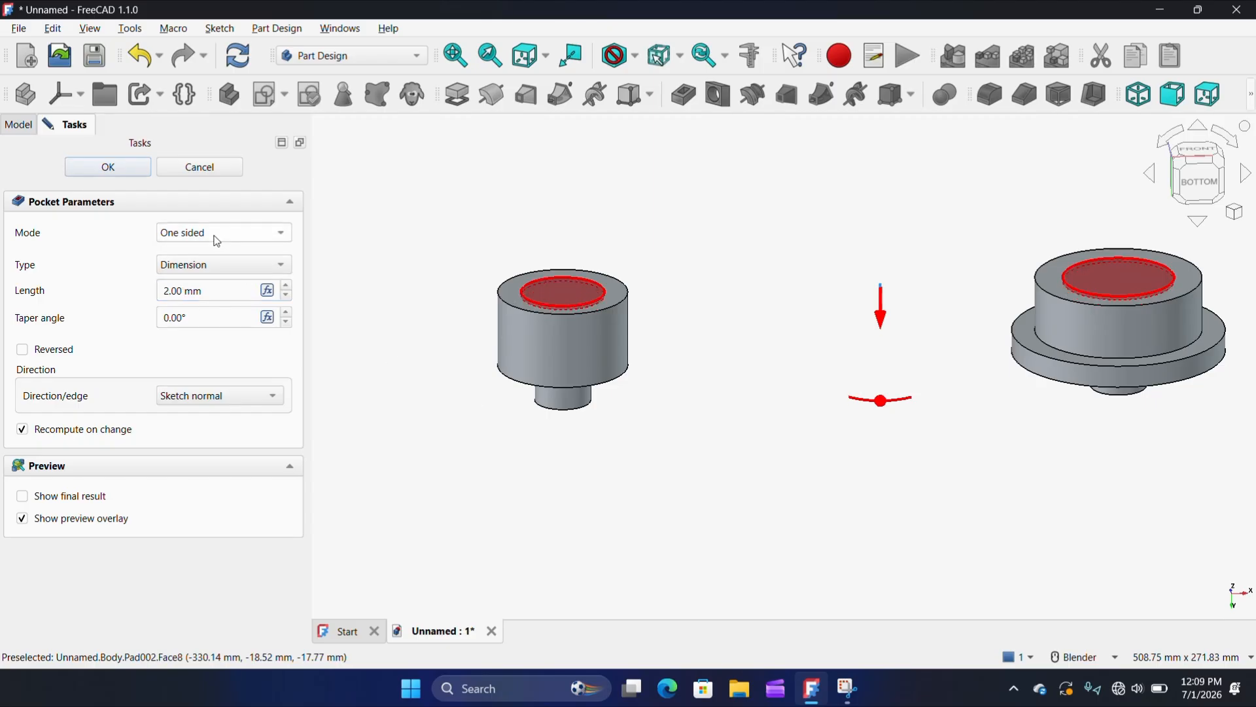
pyautogui.click(108, 167)
# - Start a new sketch on the YZ base plane through the larger, flanged cylinder
pyautogui.scroll(-4, 484, 349)
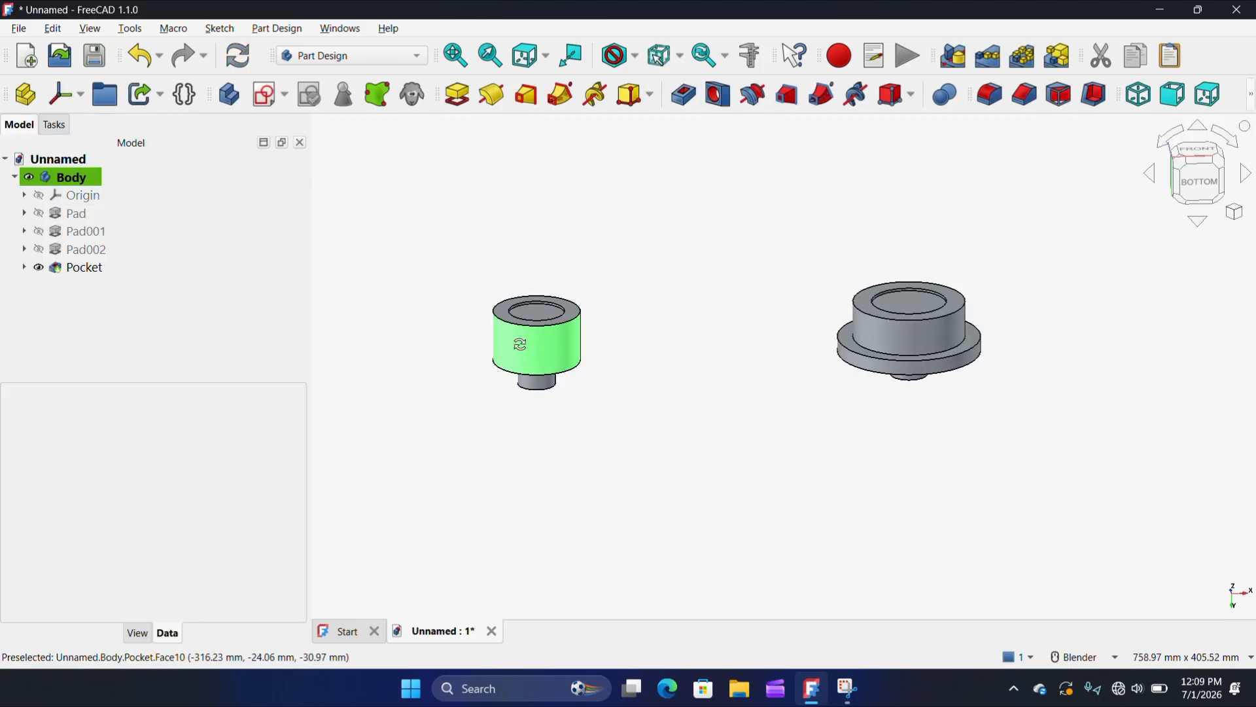
pyautogui.moveTo(504, 327); pyautogui.dragTo(628, 379, button='middle')
pyautogui.scroll(-10, 726, 435)
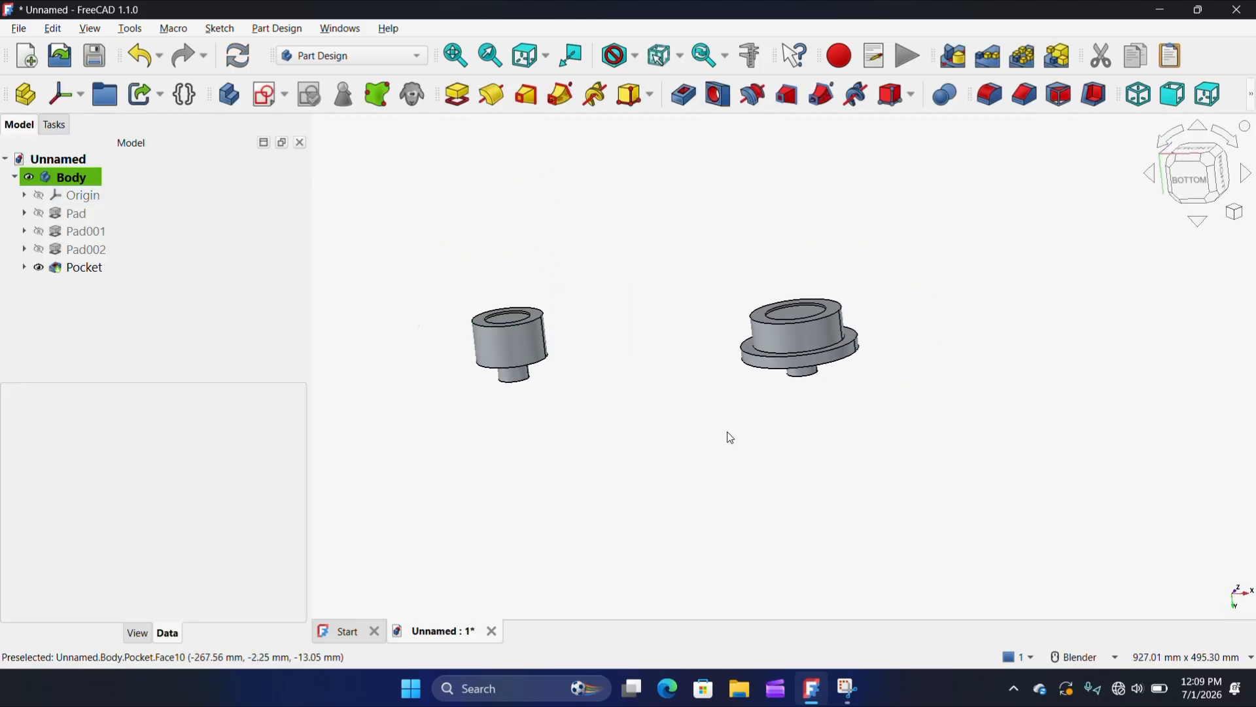
pyautogui.scroll(5, 826, 387)
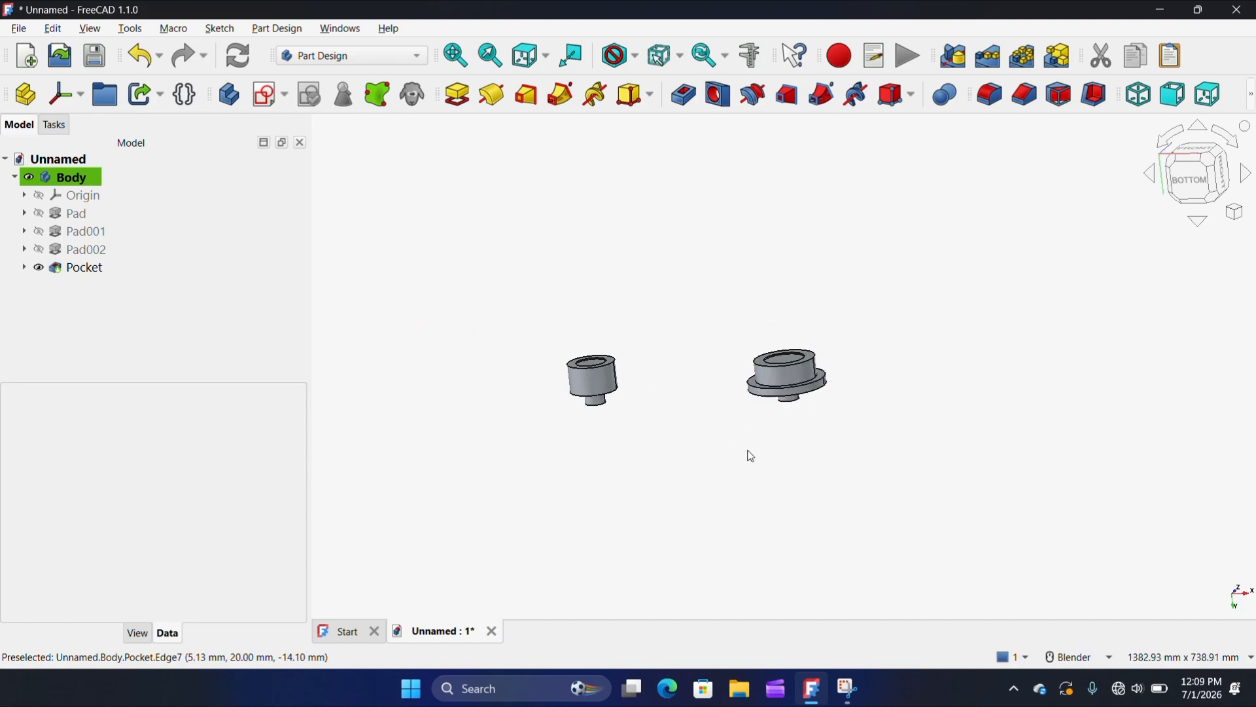
pyautogui.moveTo(748, 454); pyautogui.dragTo(364, 247, button='middle')
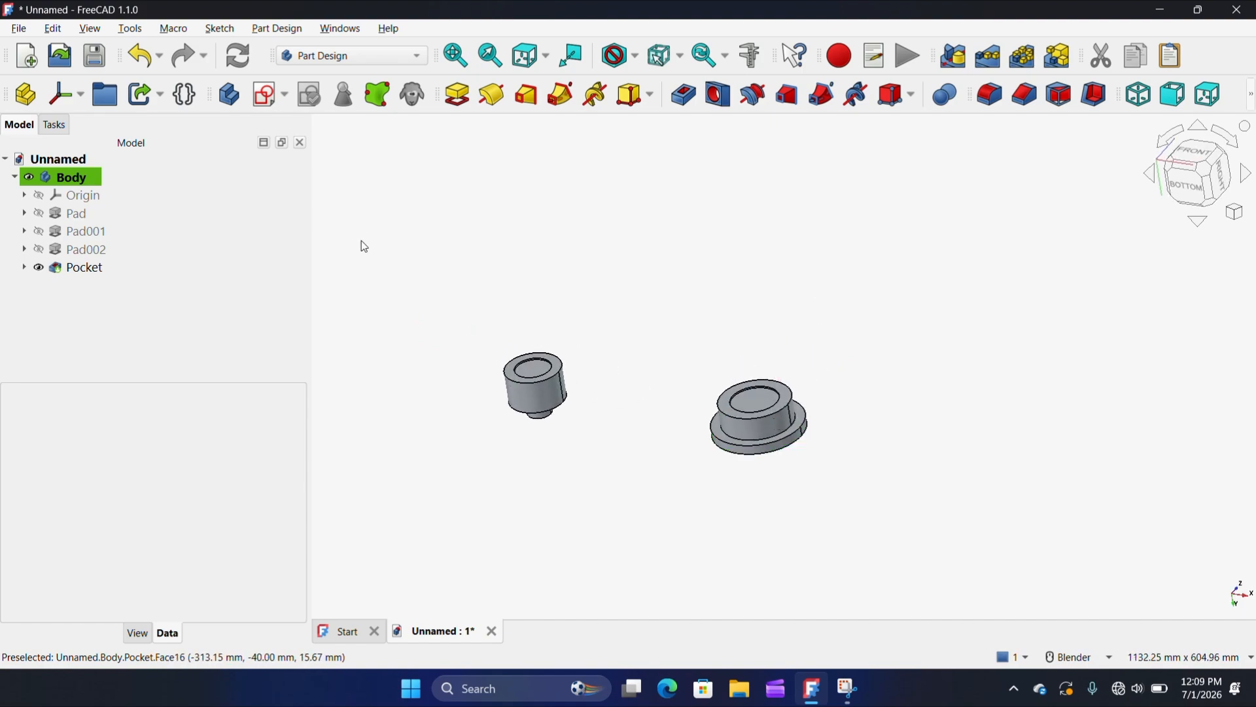
pyautogui.click(266, 95)
pyautogui.scroll(6, 791, 522)
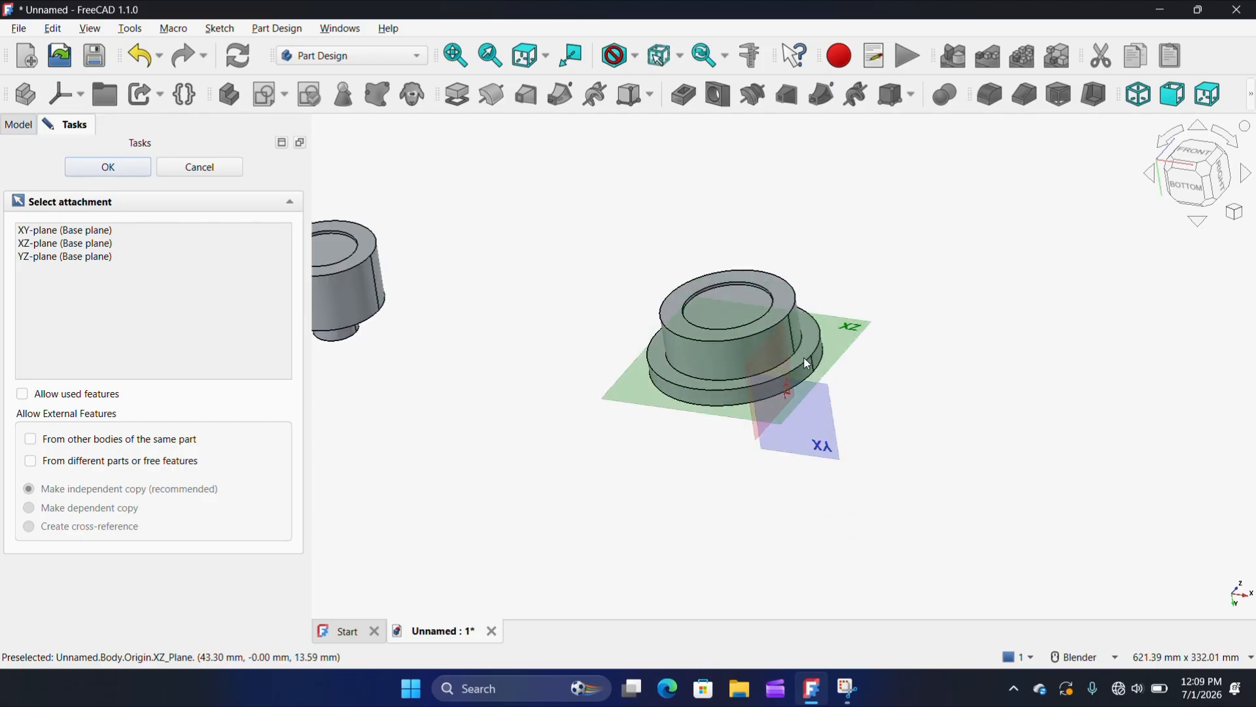
pyautogui.moveTo(802, 419); pyautogui.dragTo(715, 378, button='middle')
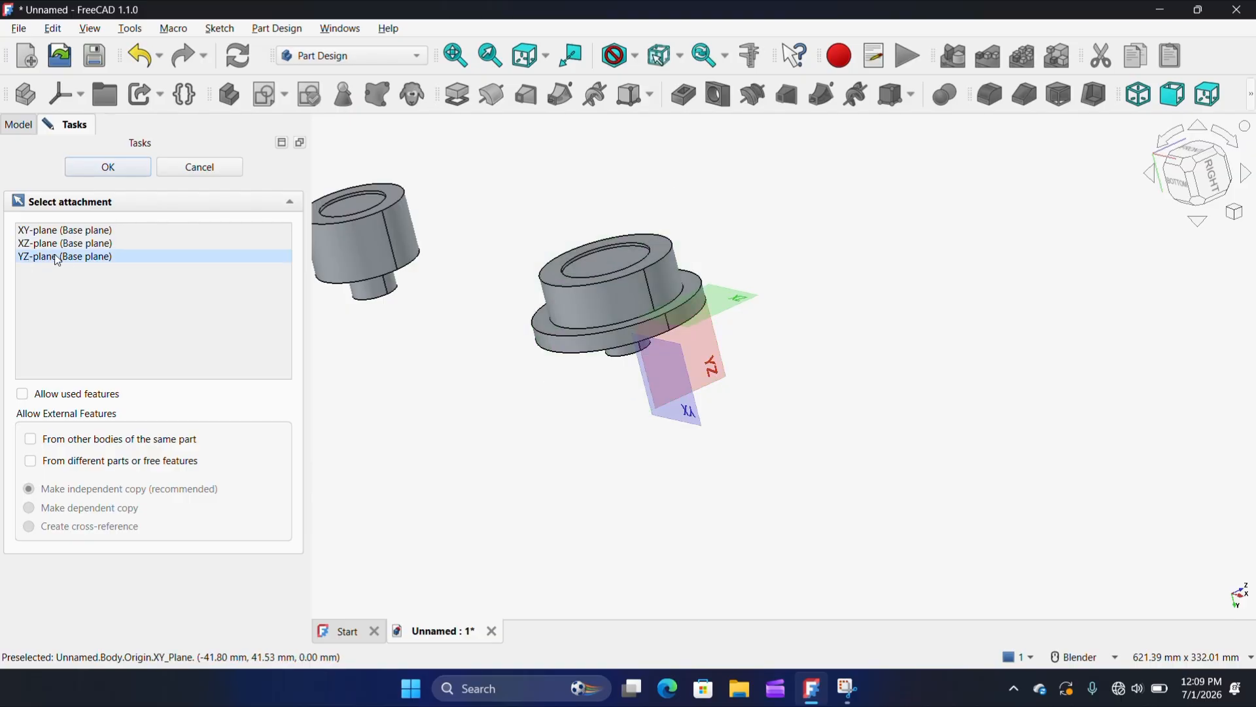
pyautogui.click(723, 375)
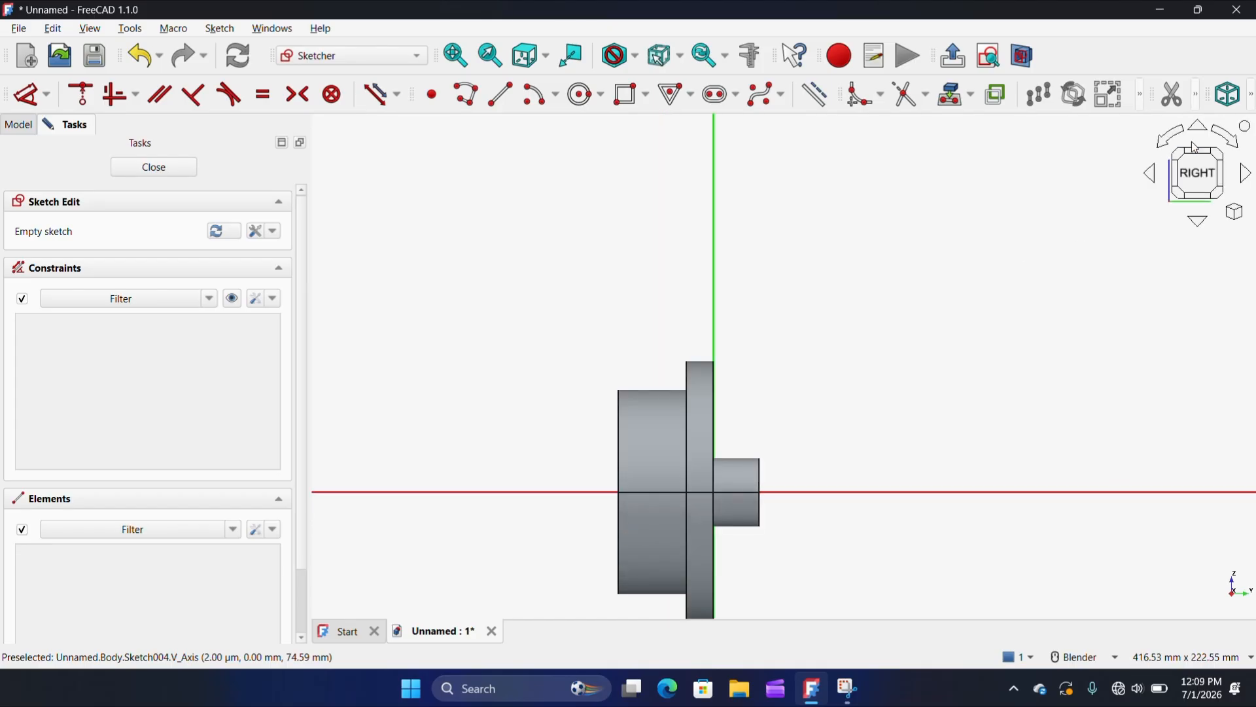
pyautogui.click(1235, 143)
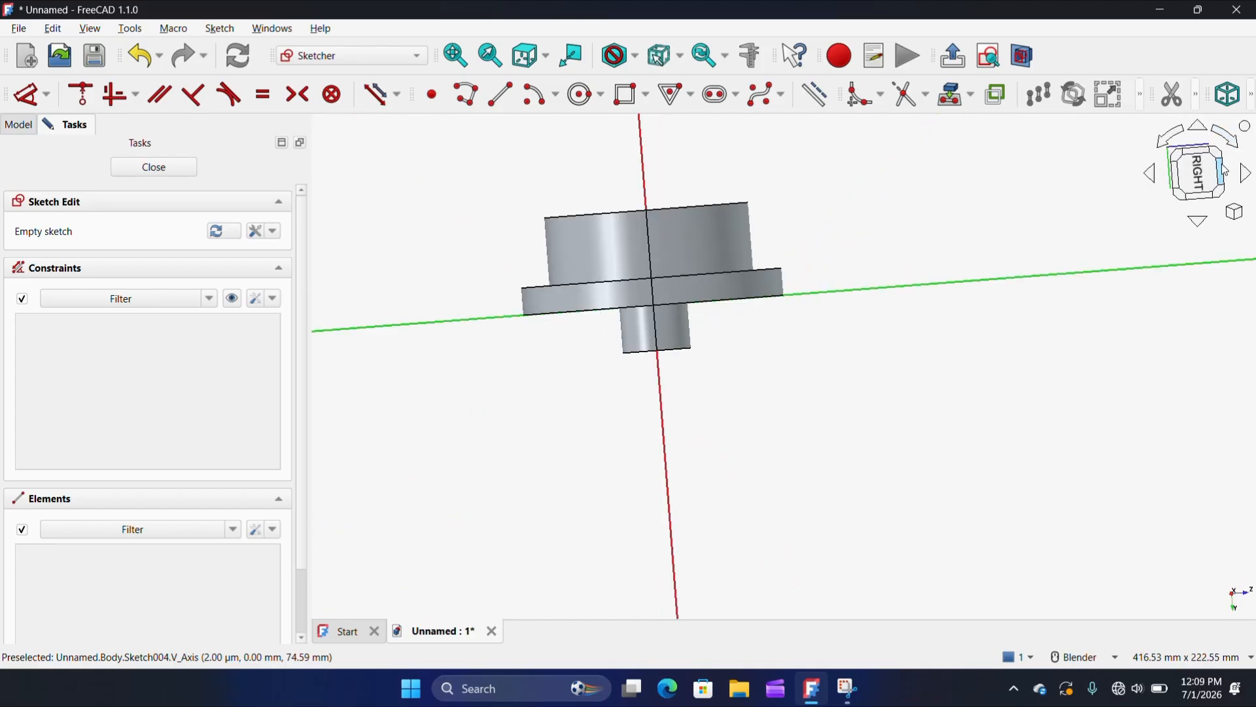
pyautogui.scroll(3, 725, 247)
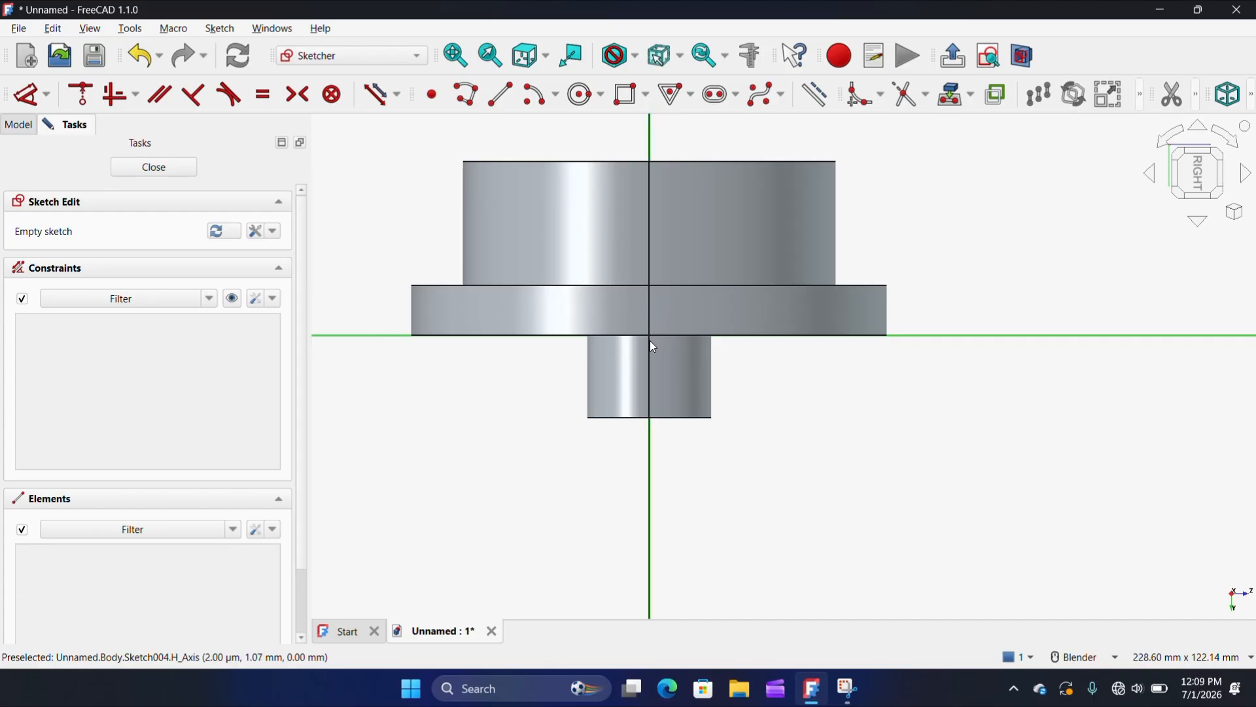
pyautogui.click(536, 95)
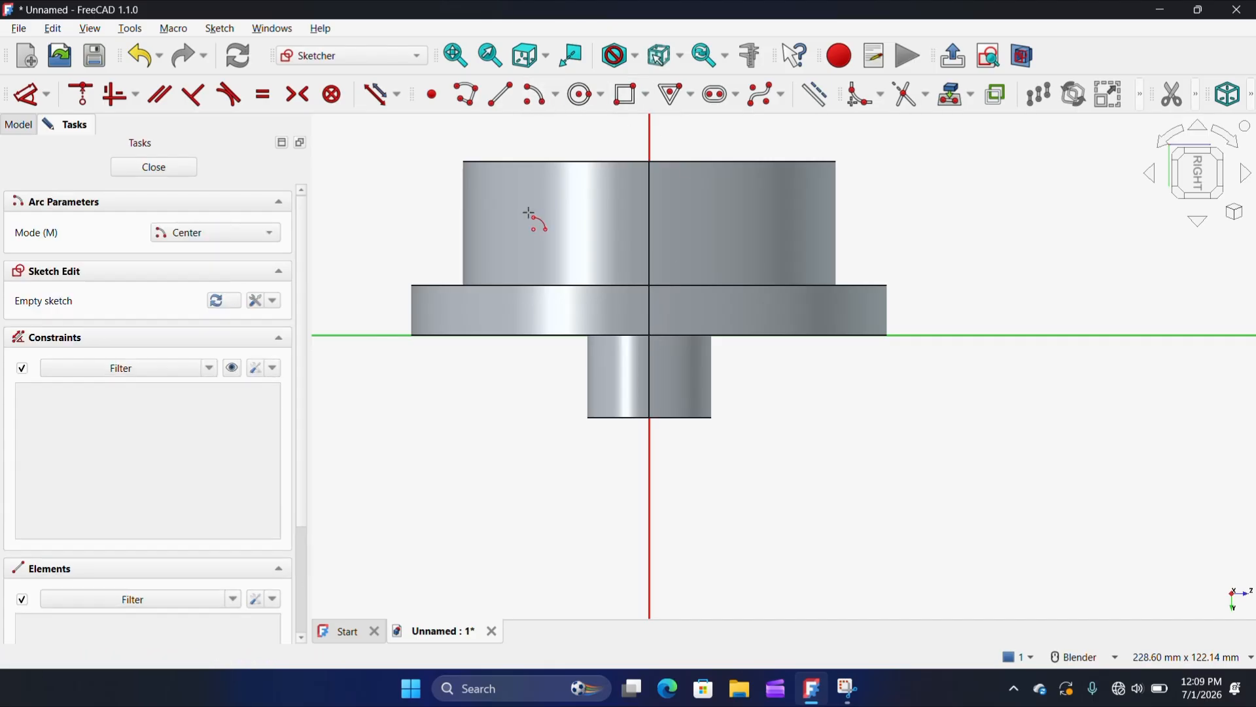
pyautogui.click(514, 335)
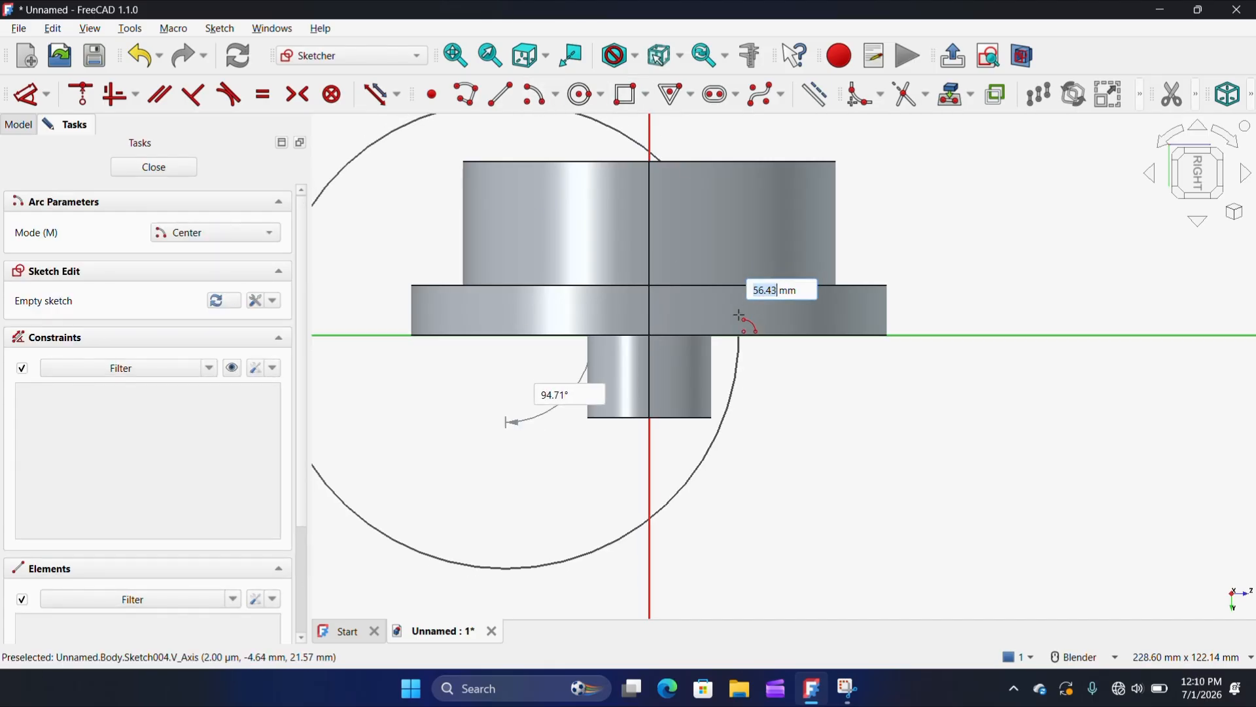
pyautogui.press('Escape')
# - Draw a three-point arc with both ends on the sketch's vertical axis along the flange's pin-side face, peaking beyond the cylinder's end face
pyautogui.click(557, 97)
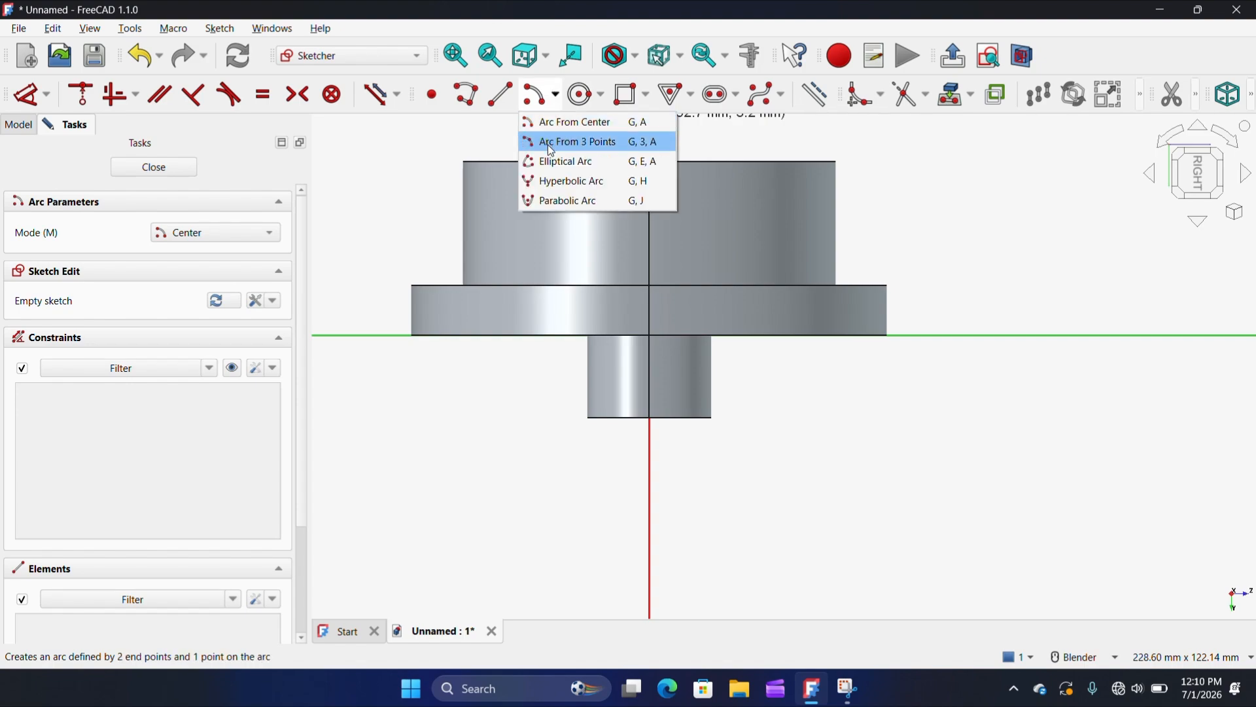
pyautogui.click(569, 140)
pyautogui.click(513, 335)
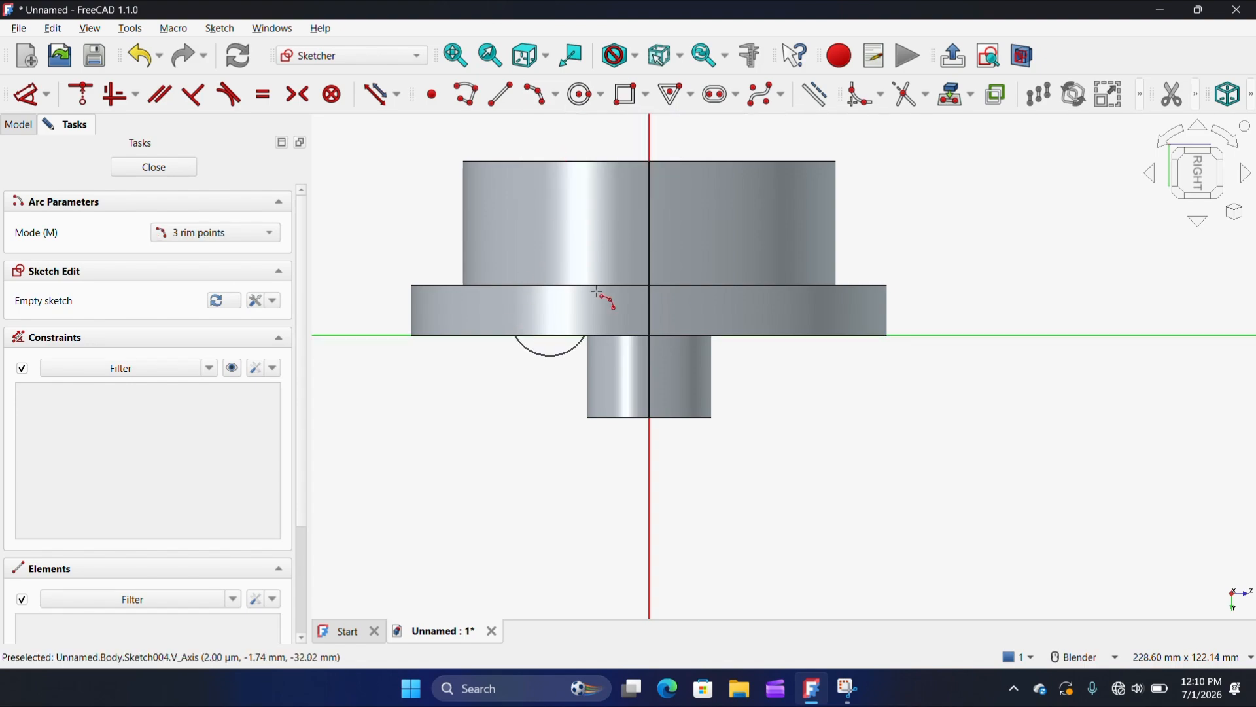
pyautogui.click(831, 337)
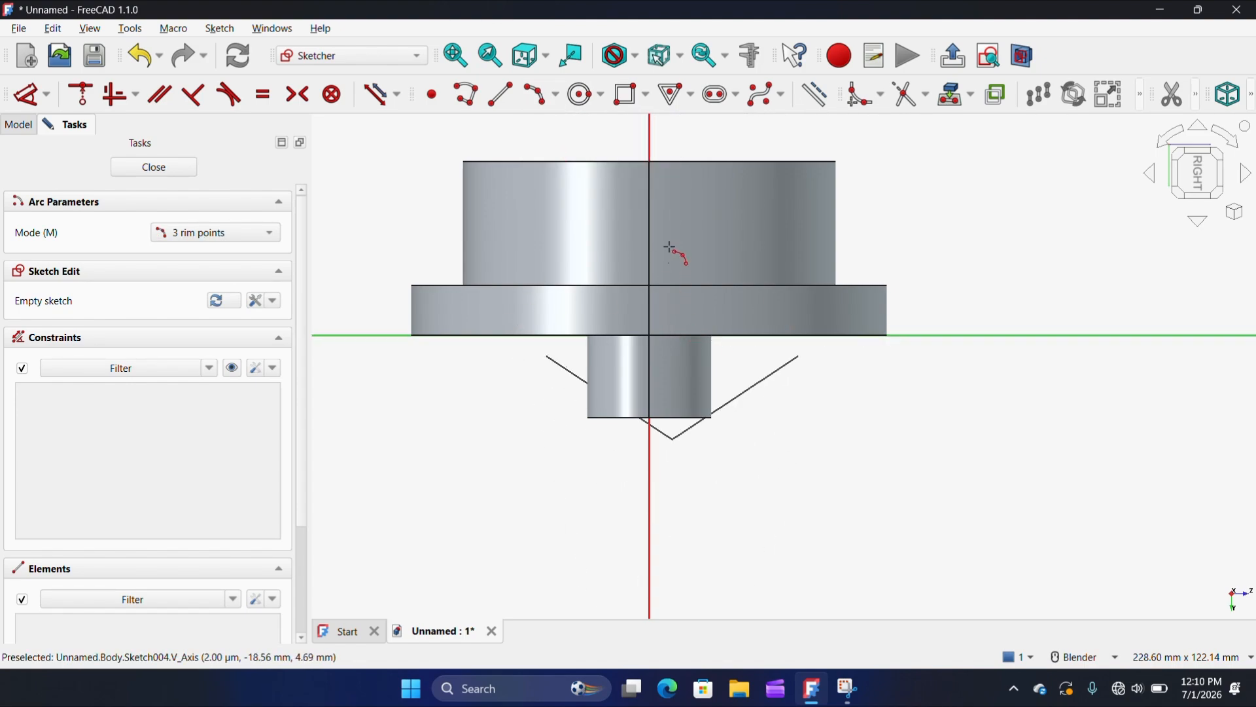
pyautogui.click(676, 123)
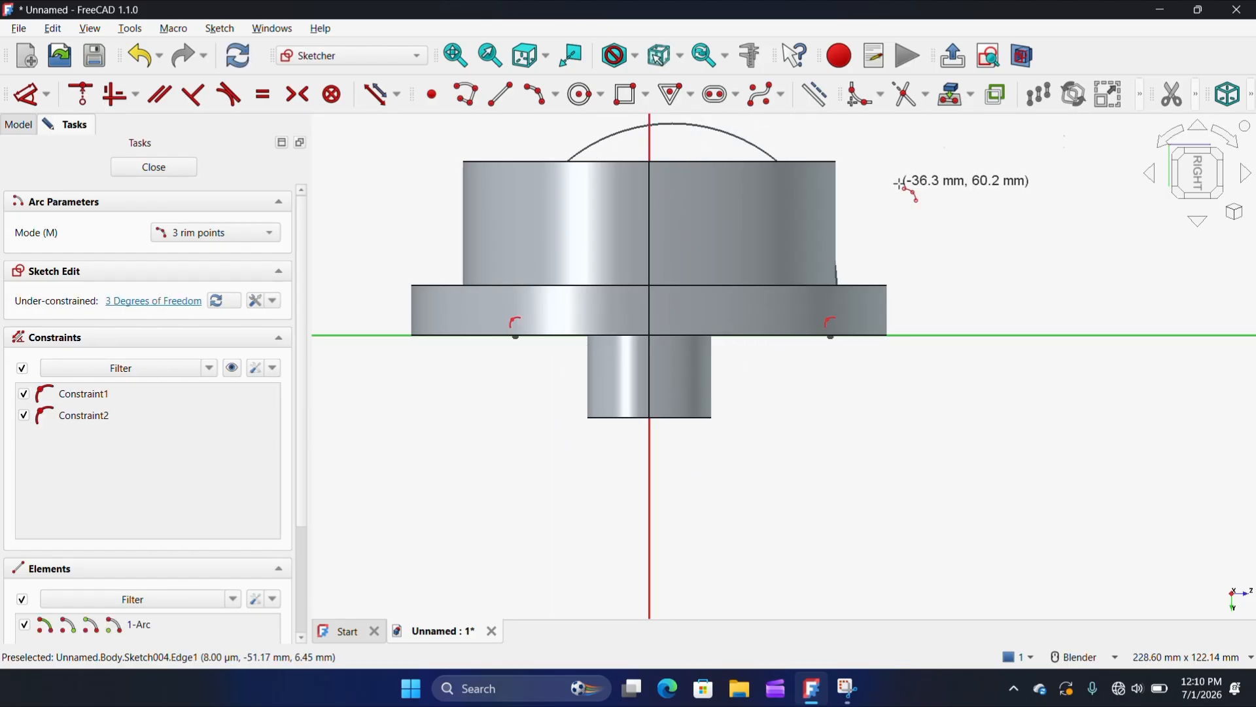
# - Turn on the section view to cut the model at the sketch plane and exit the arc command
pyautogui.click(1022, 56)
pyautogui.scroll(-1, 831, 421)
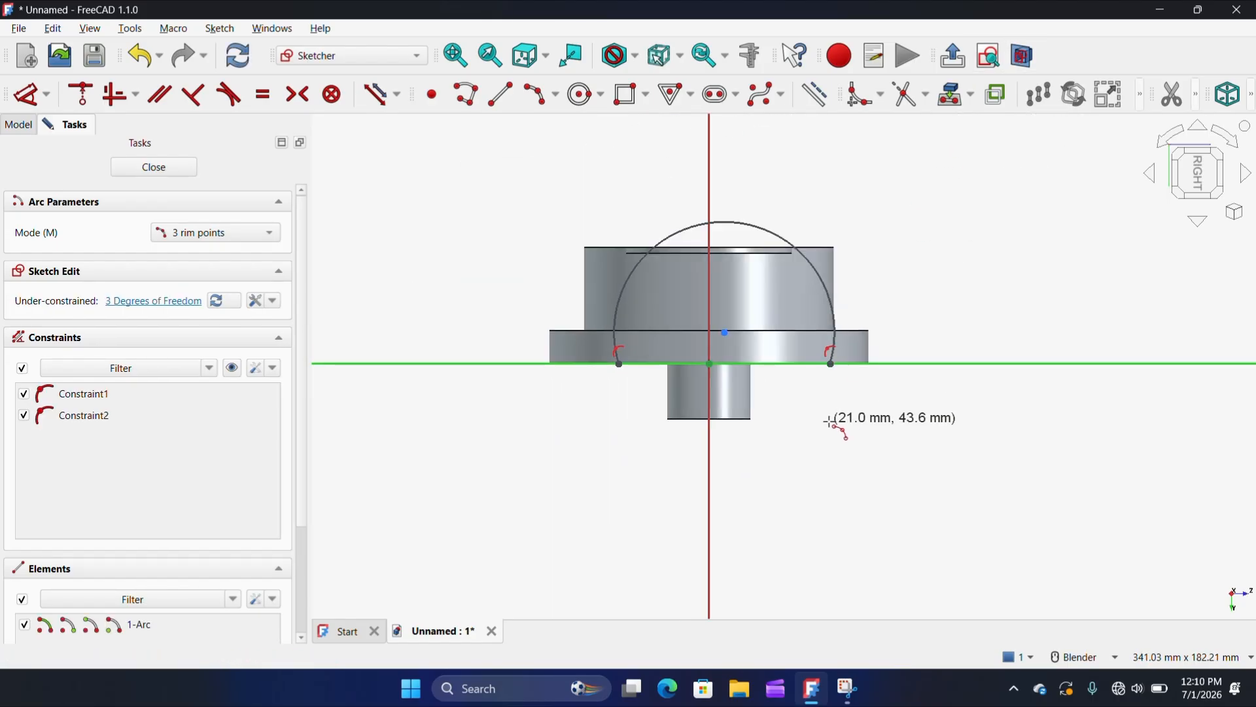
pyautogui.press('Escape')
pyautogui.scroll(2, 812, 399)
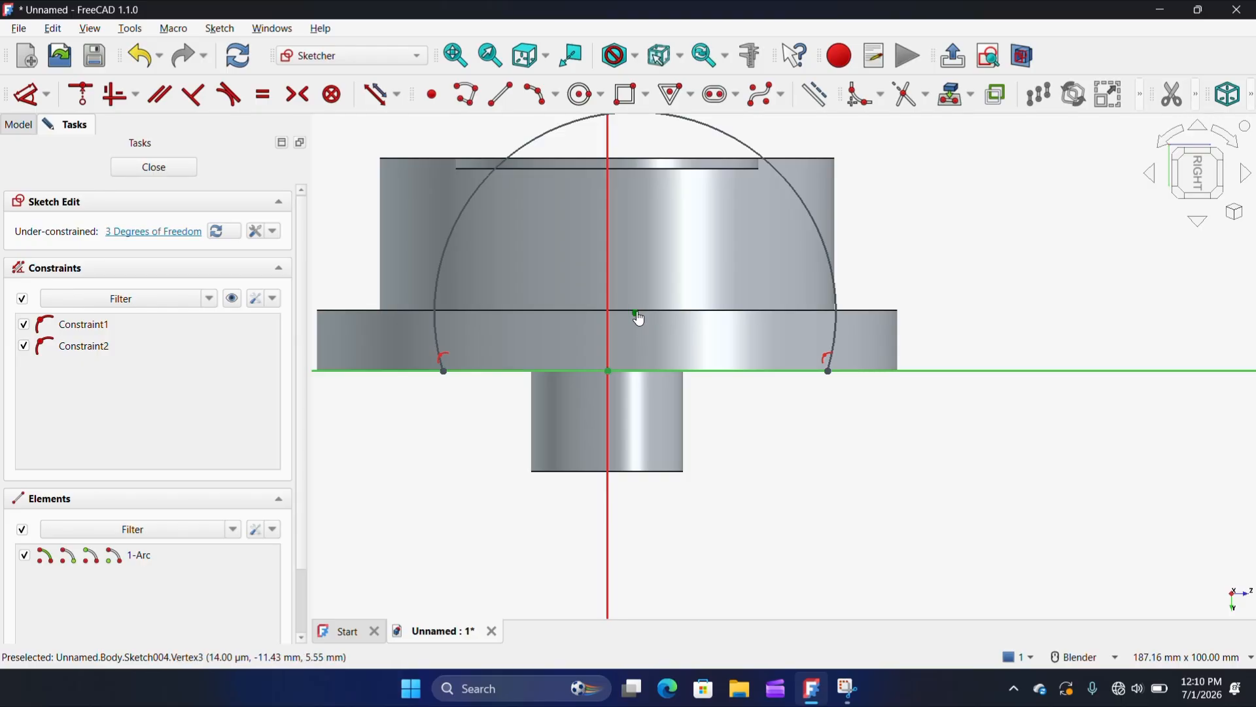
# - Move the arc's centre point to the pin side and constrain it onto the cylinder's centre axis
pyautogui.moveTo(635, 315); pyautogui.dragTo(609, 488)
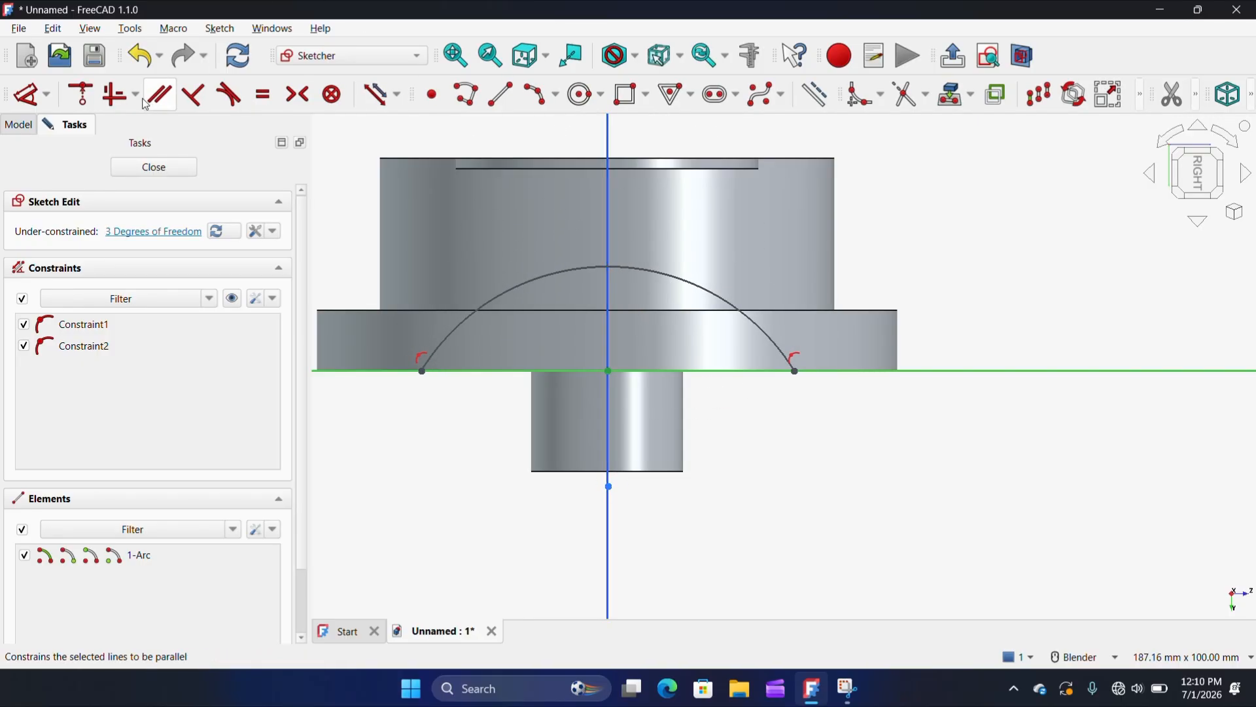
pyautogui.click(80, 94)
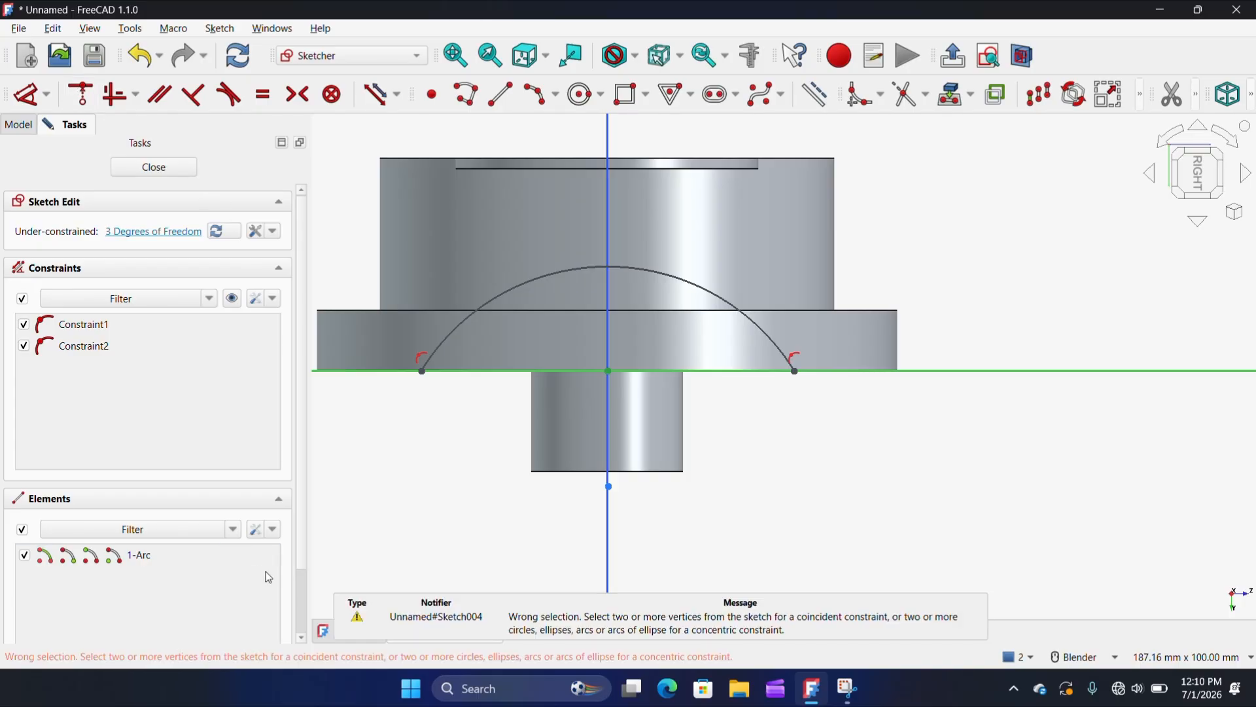
pyautogui.click(365, 625)
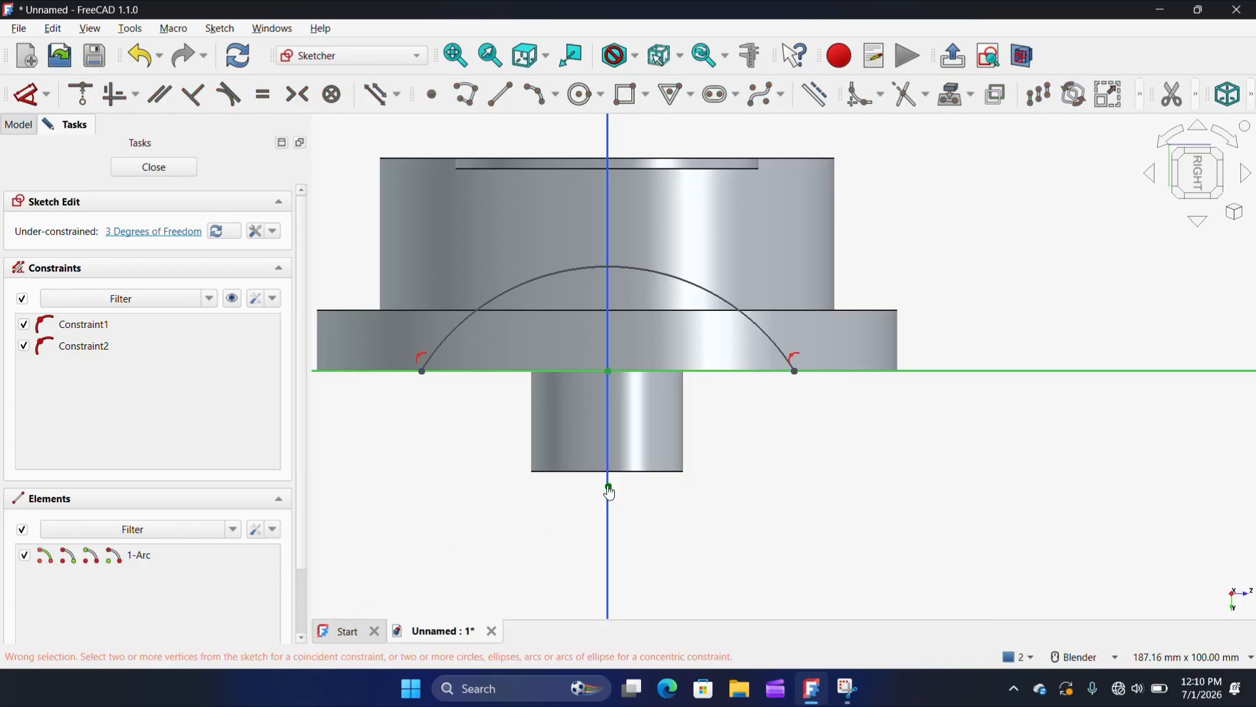
pyautogui.moveTo(608, 486); pyautogui.dragTo(580, 491)
pyautogui.click(580, 489)
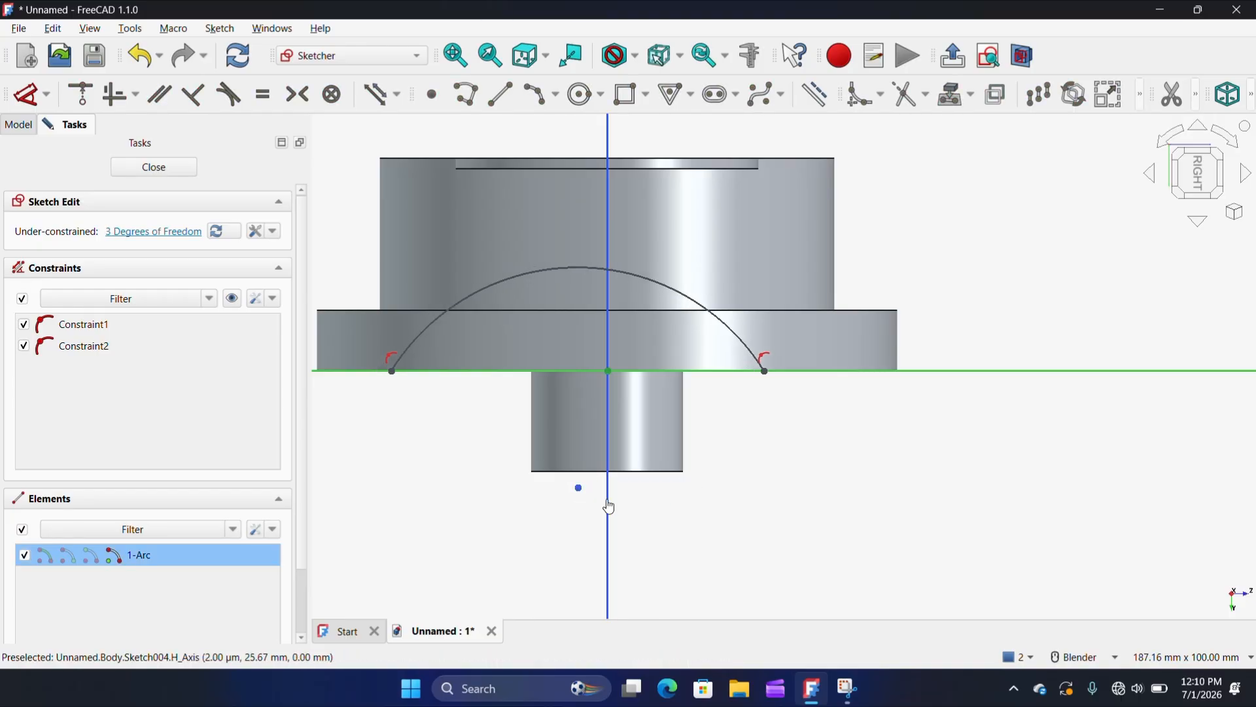
pyautogui.click(590, 507)
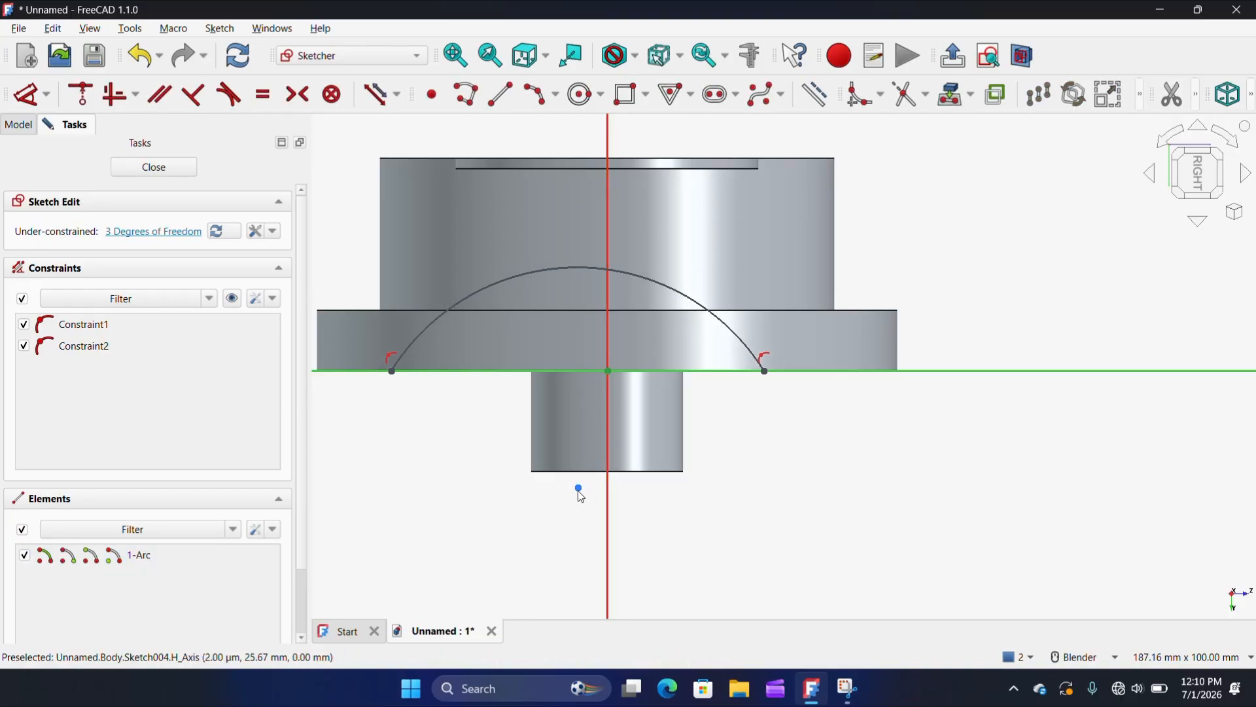
pyautogui.click(578, 489)
pyautogui.click(609, 508)
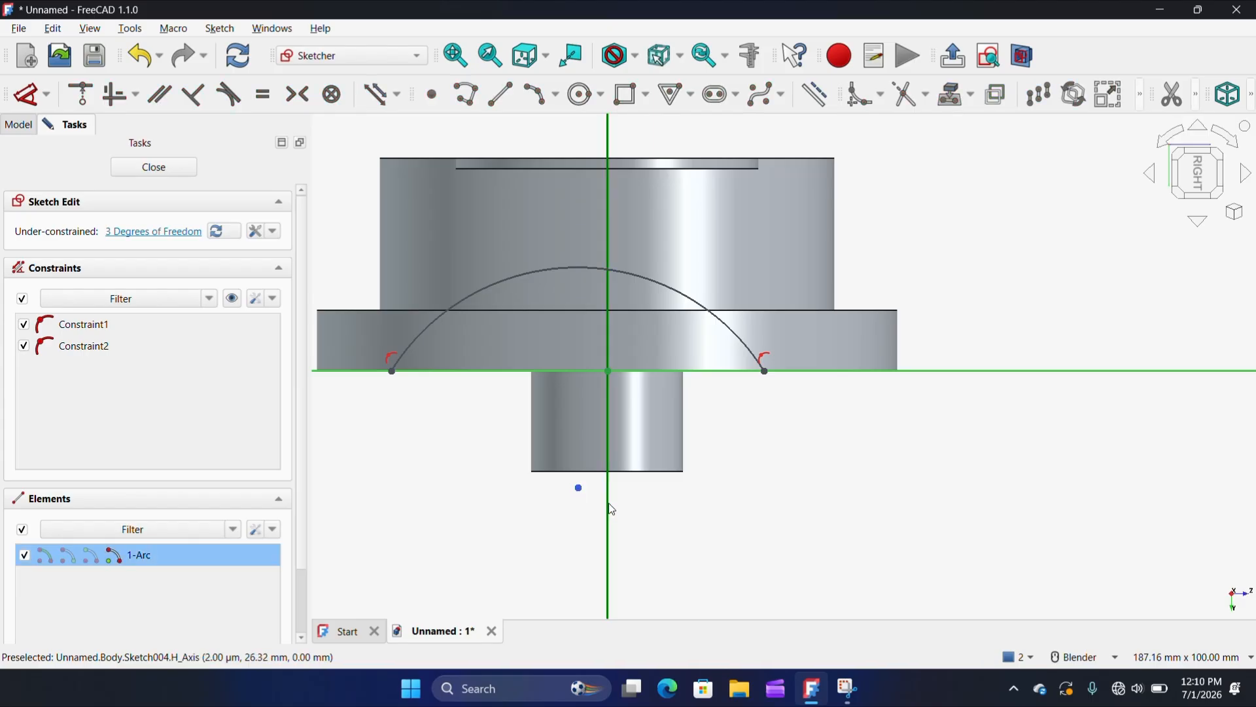
pyautogui.click(80, 95)
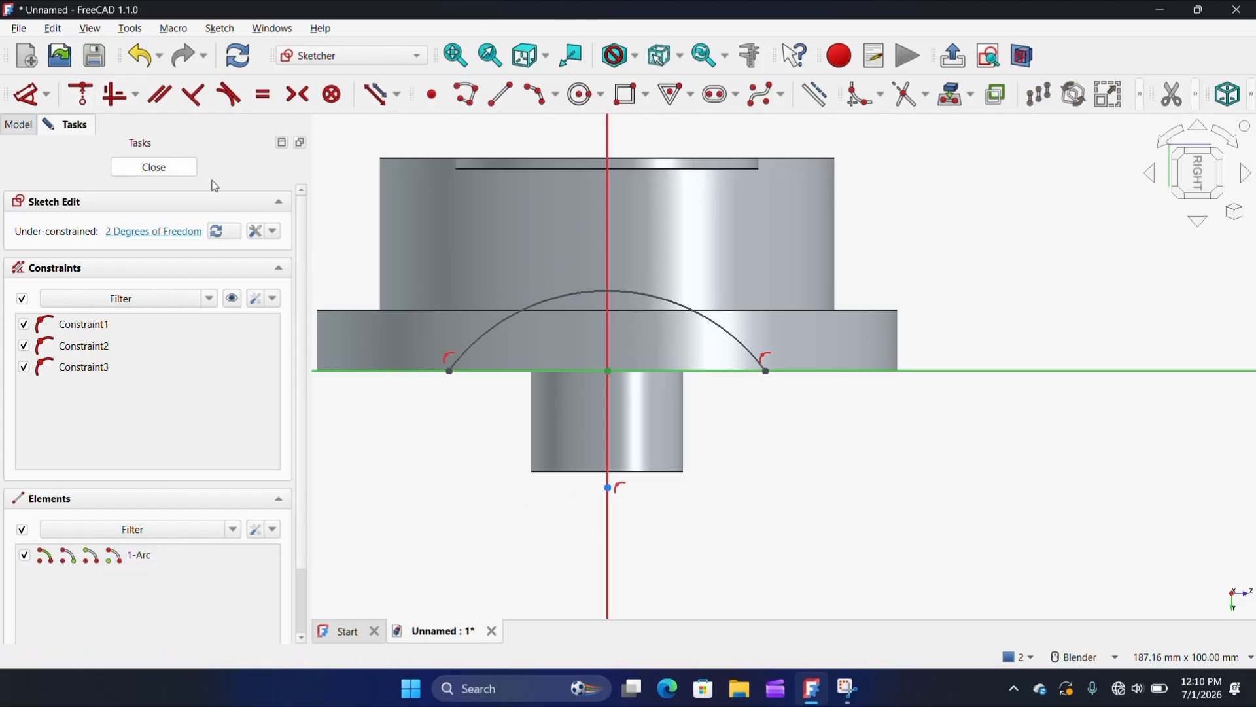
# - Dimension the arc's radius as 40 mm
pyautogui.scroll(-1, 592, 308)
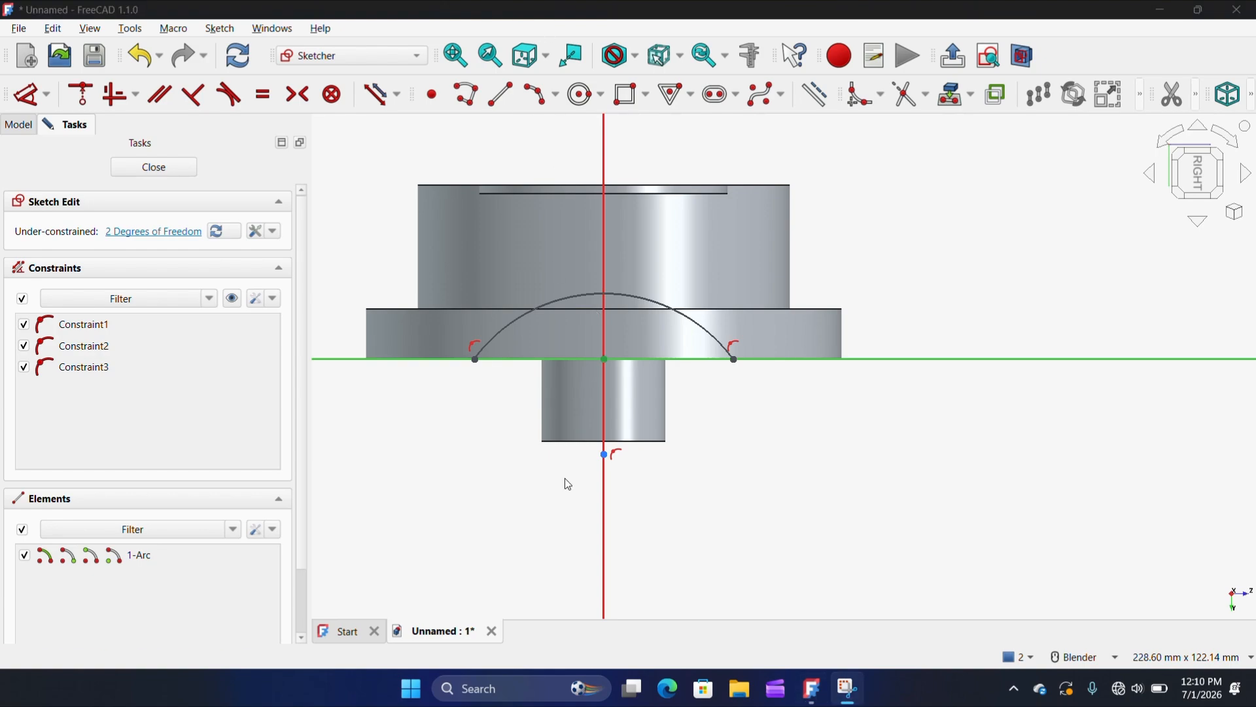
pyautogui.click(27, 94)
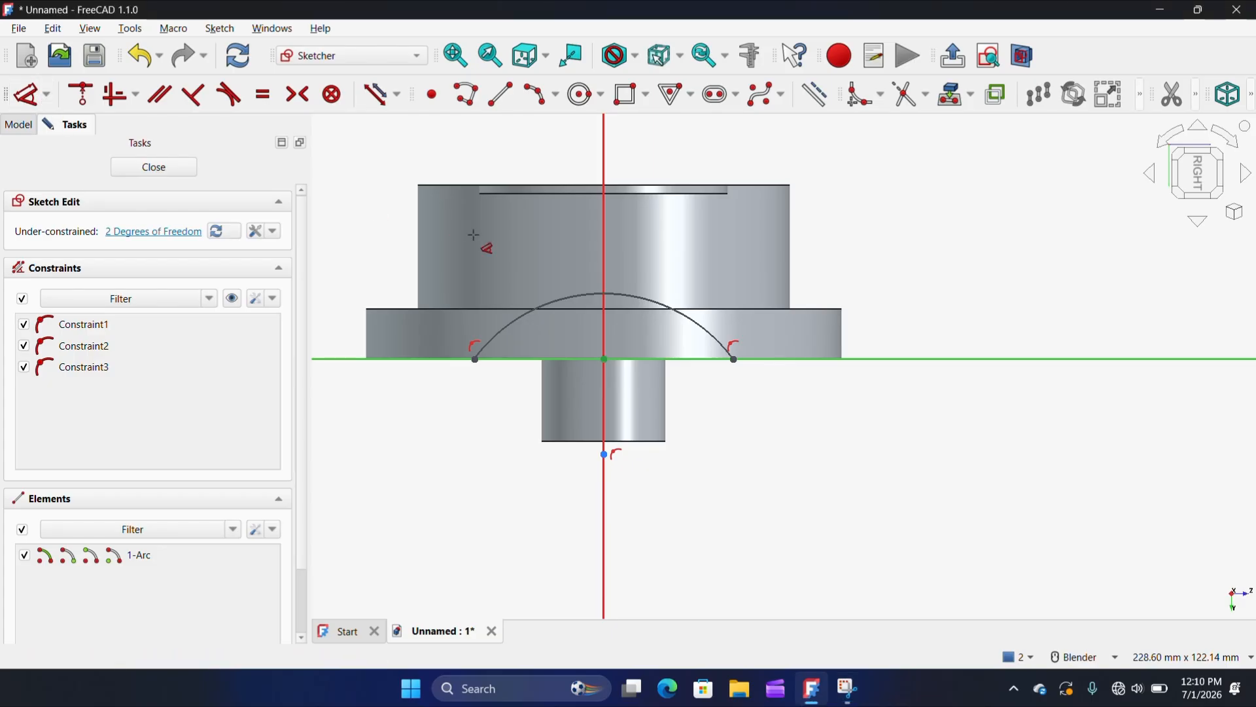
pyautogui.click(695, 328)
pyautogui.click(828, 247)
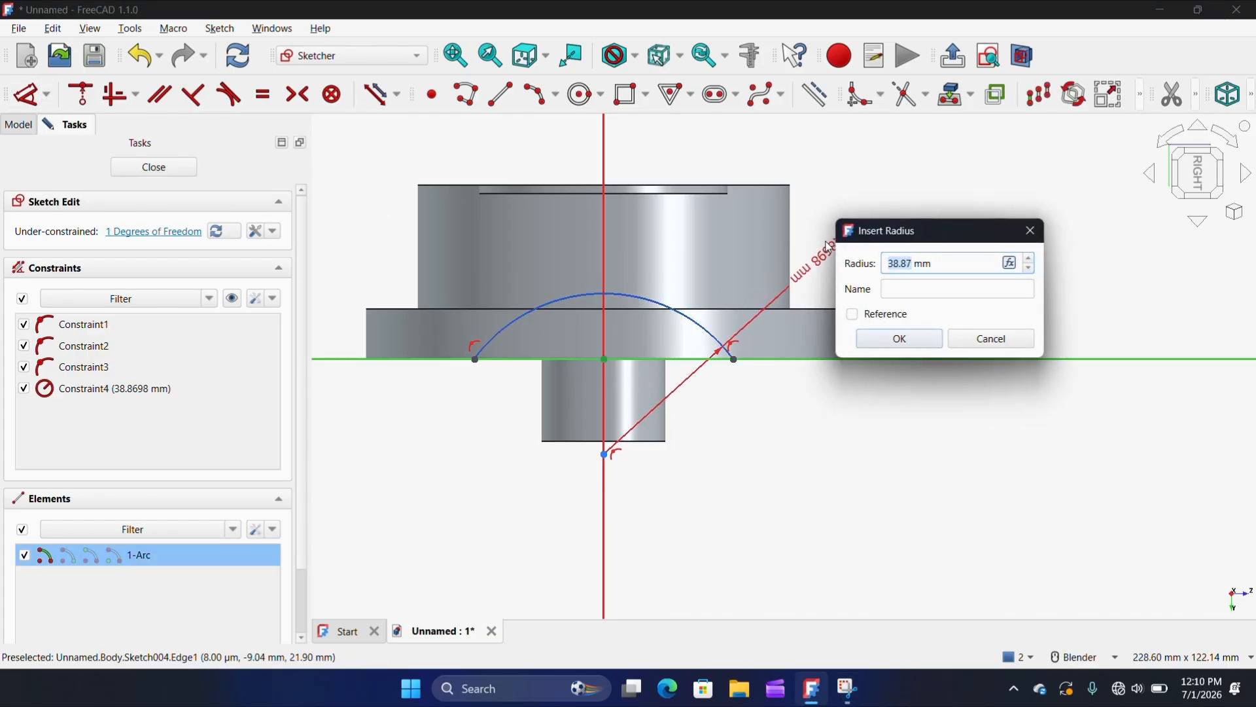
pyautogui.press('Return')
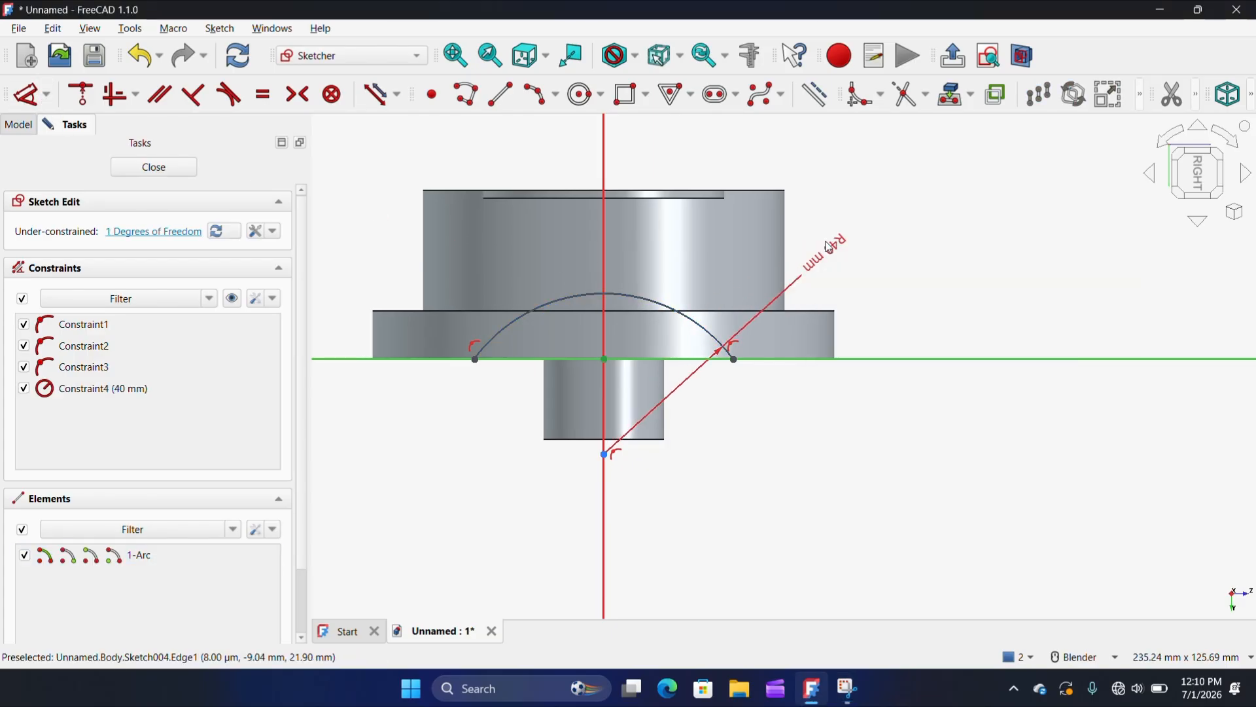
# - Set the distance between the arc's two endpoints to 79 mm
pyautogui.click(475, 359)
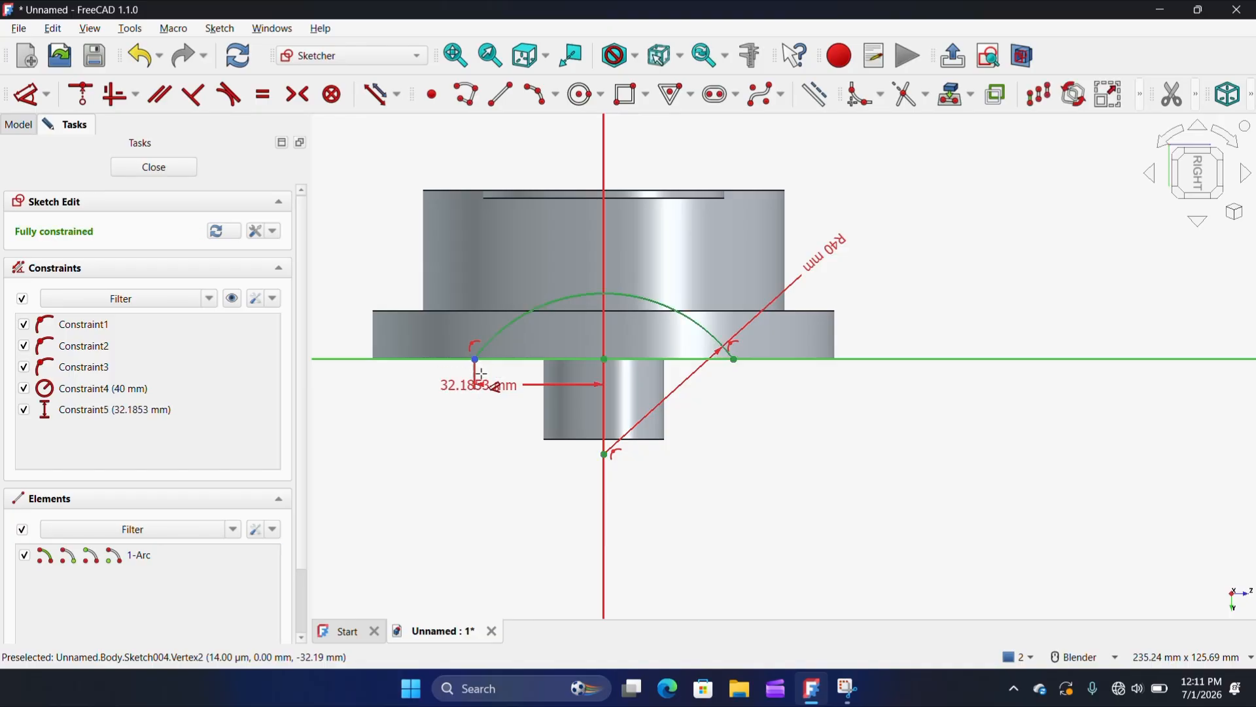
pyautogui.click(733, 360)
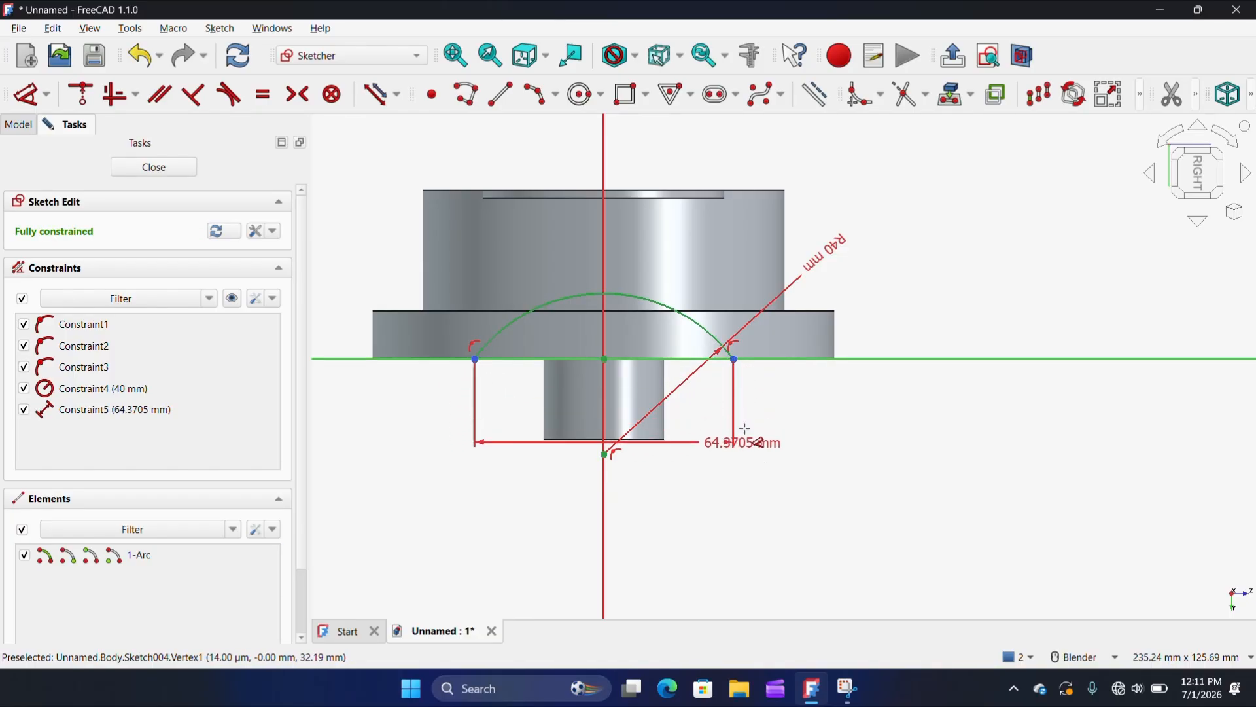
pyautogui.click(835, 468)
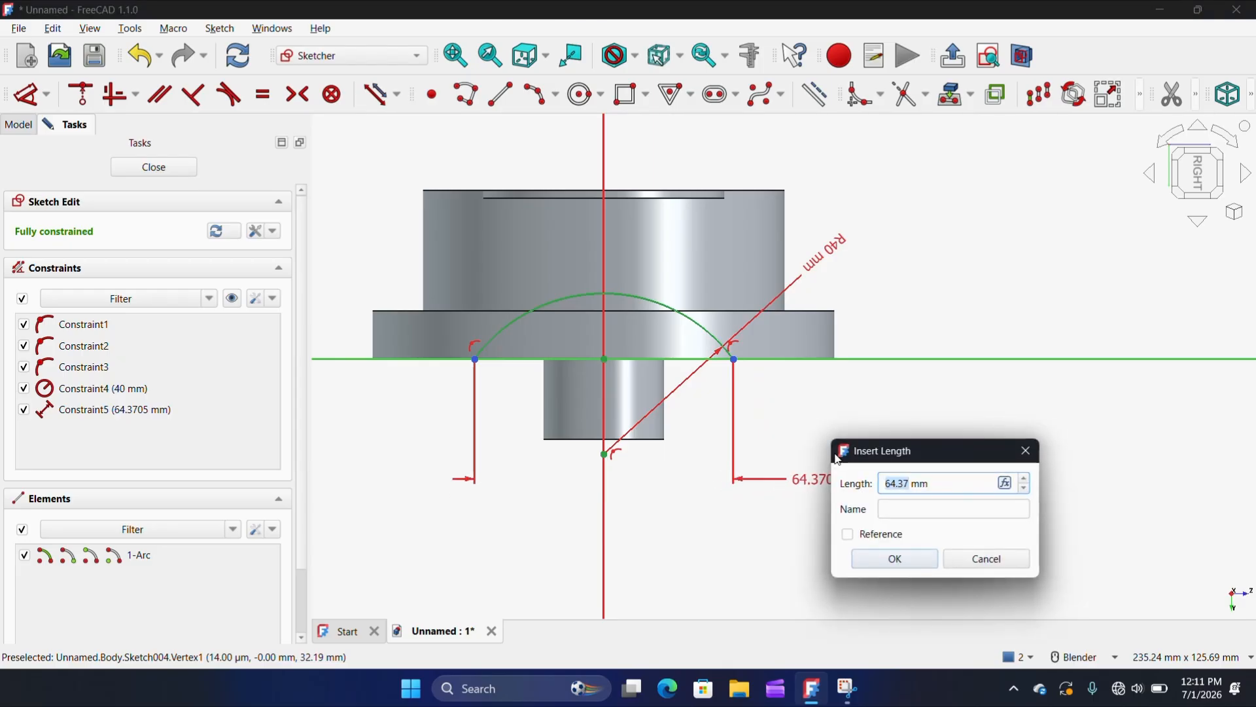
pyautogui.click(927, 563)
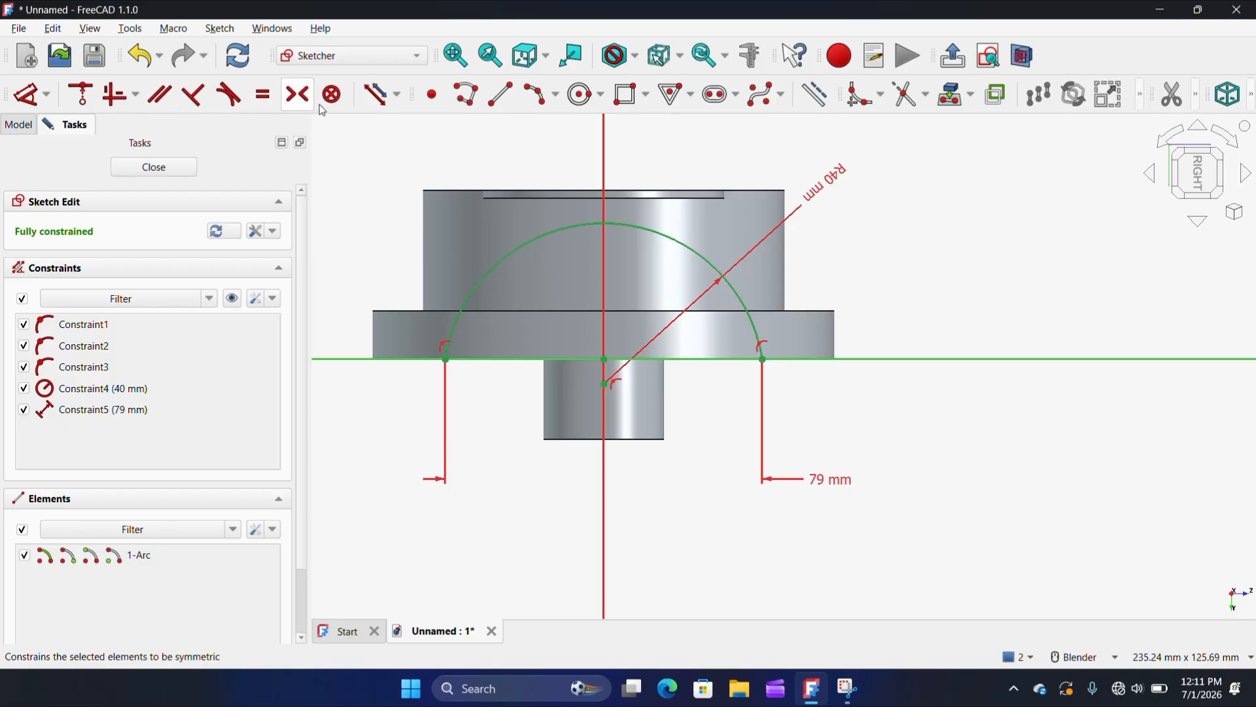
# - Close the arc profile with a straight line between its endpoints and finish the sketch
pyautogui.click(501, 94)
pyautogui.scroll(3, 456, 365)
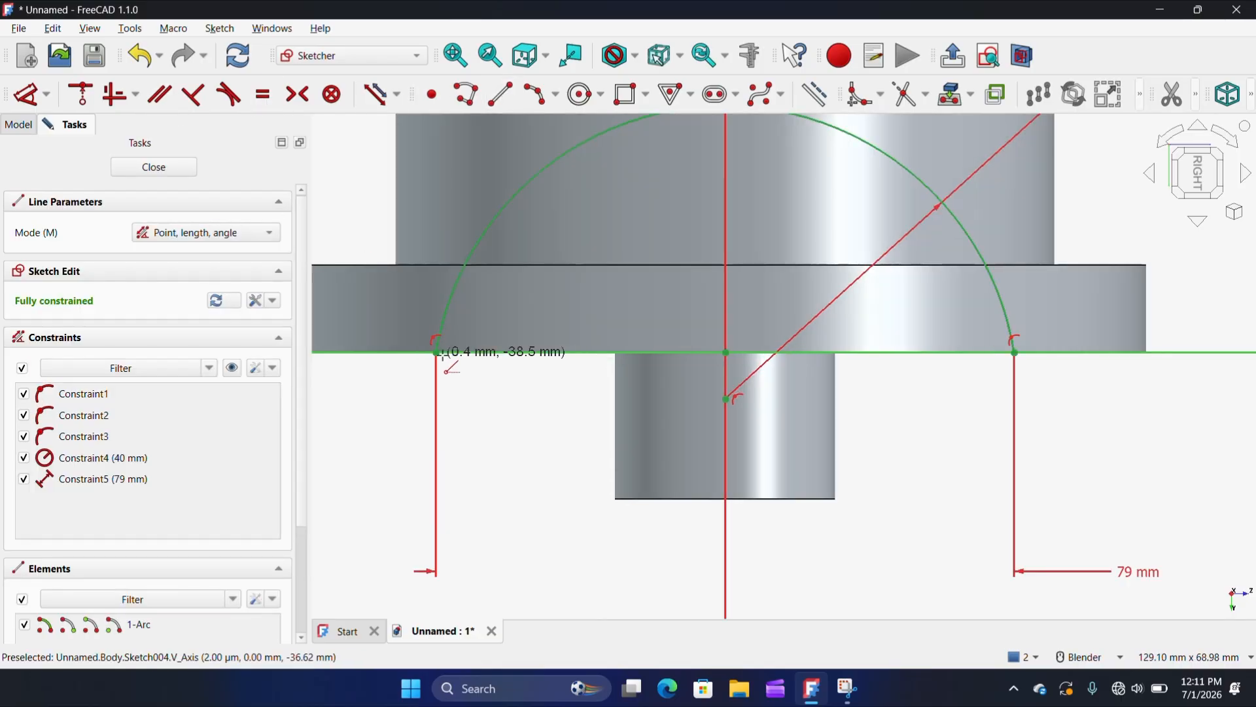
pyautogui.click(437, 353)
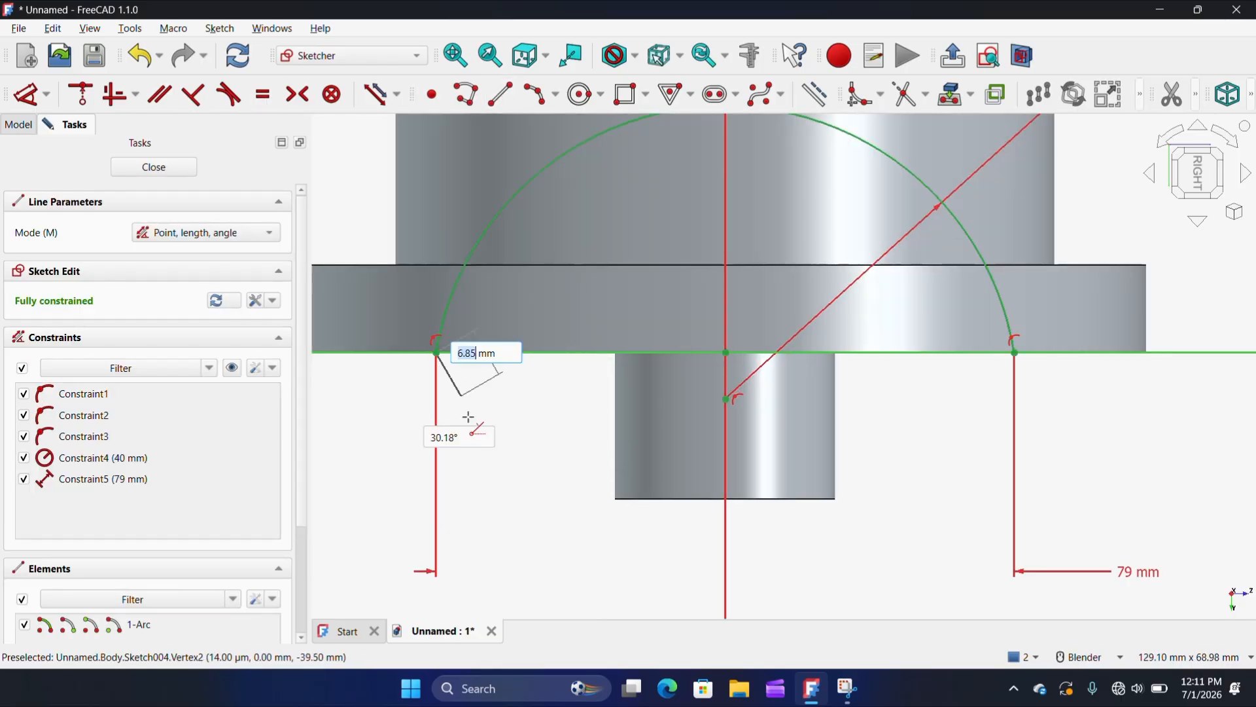
pyautogui.click(1015, 353)
pyautogui.scroll(-3, 930, 452)
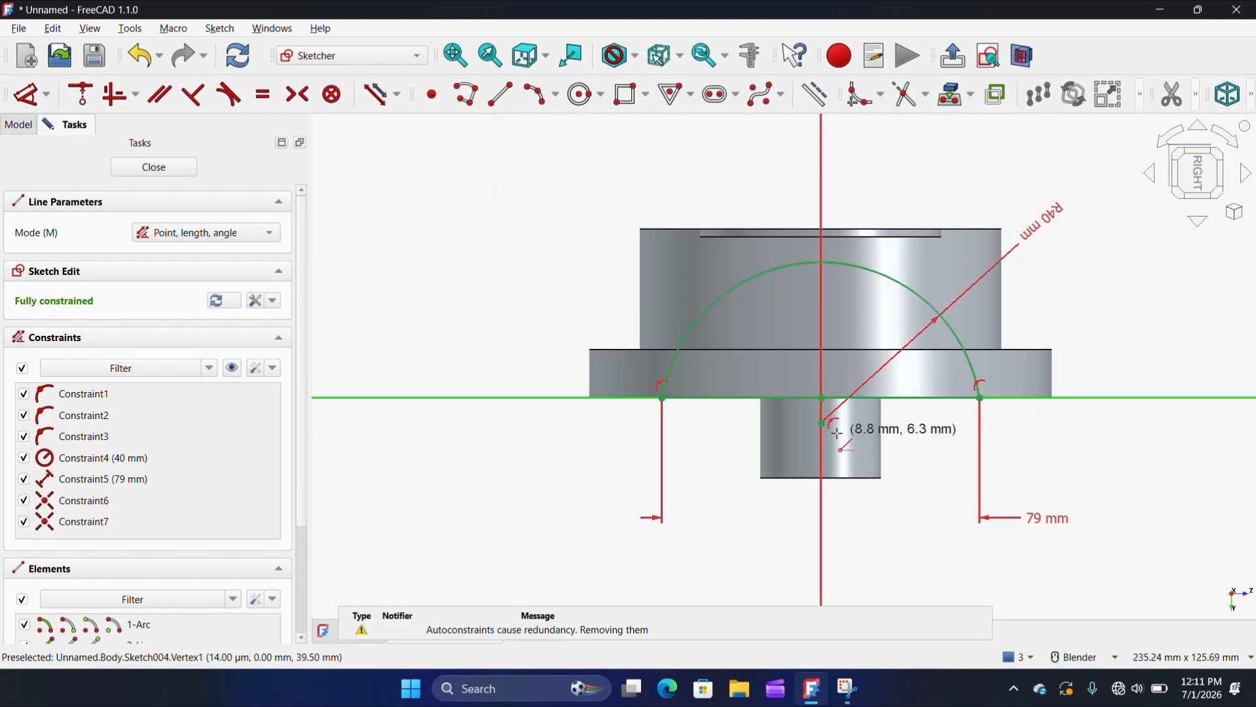
pyautogui.click(154, 167)
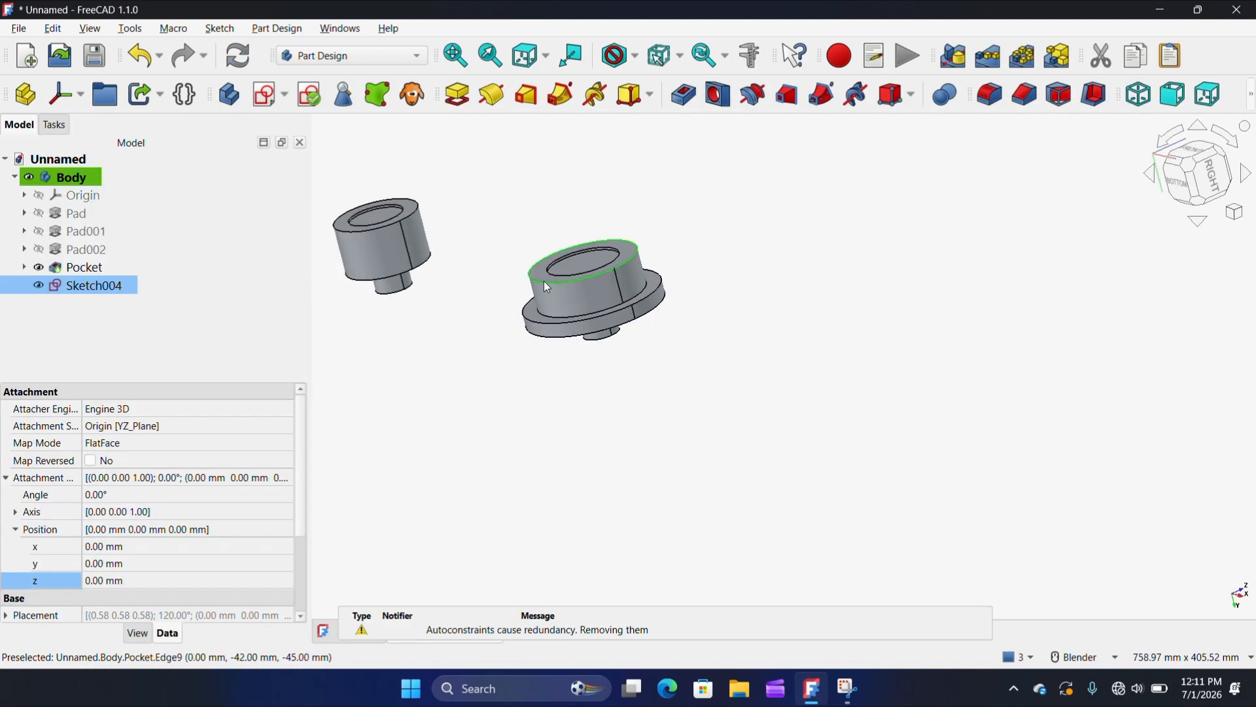
# - Hide the pocketed solid to inspect the closed arc profile inside it, and show the solid again
pyautogui.scroll(2, 607, 291)
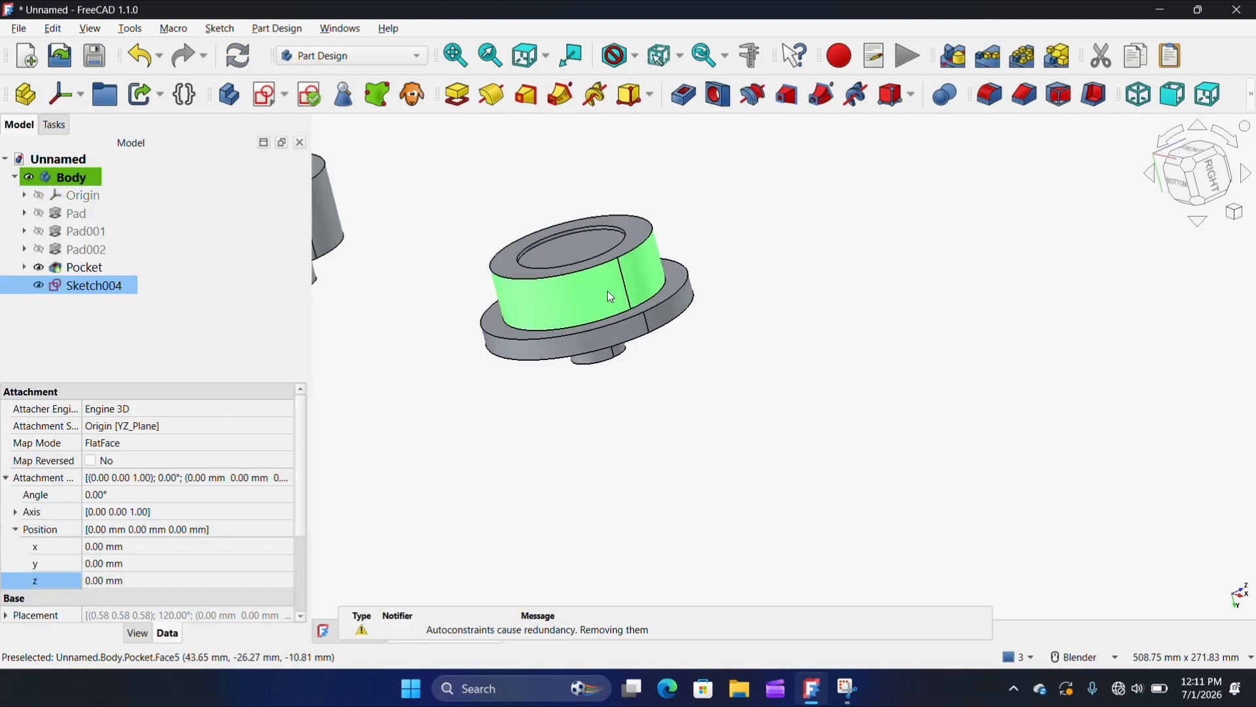
pyautogui.click(41, 269)
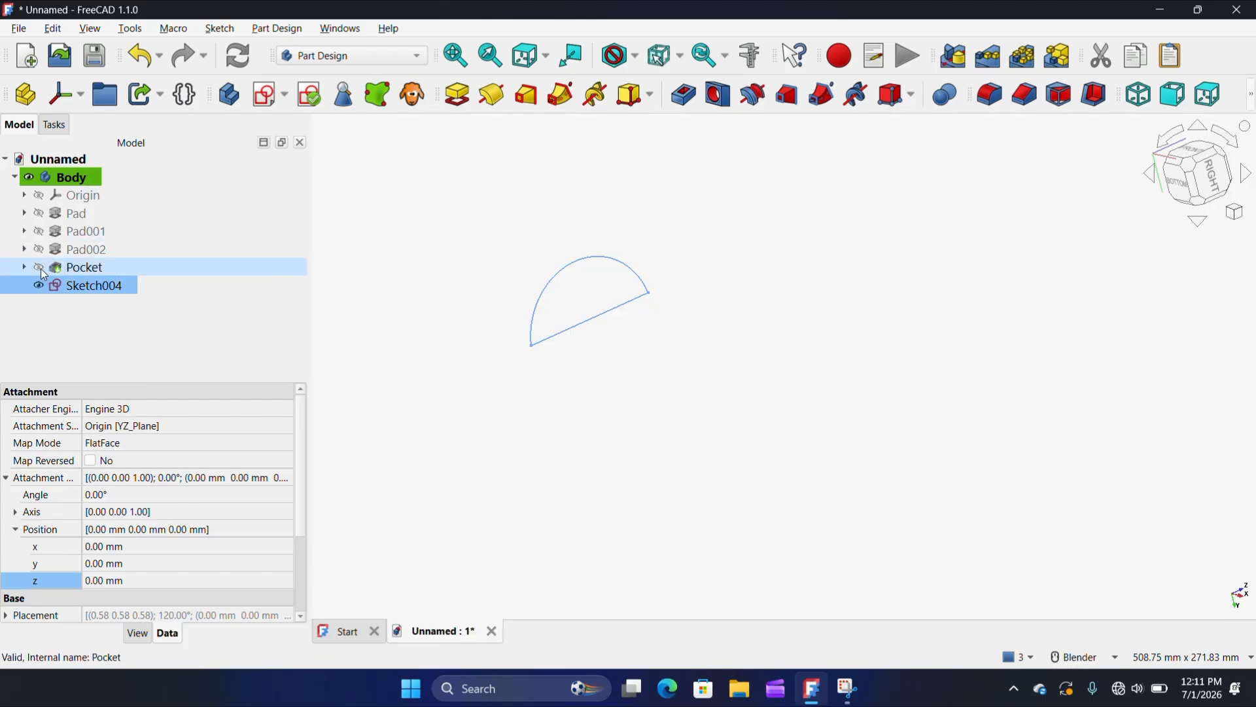
pyautogui.click(40, 269)
pyautogui.click(797, 401)
pyautogui.scroll(-7, 909, 386)
pyautogui.scroll(6, 824, 356)
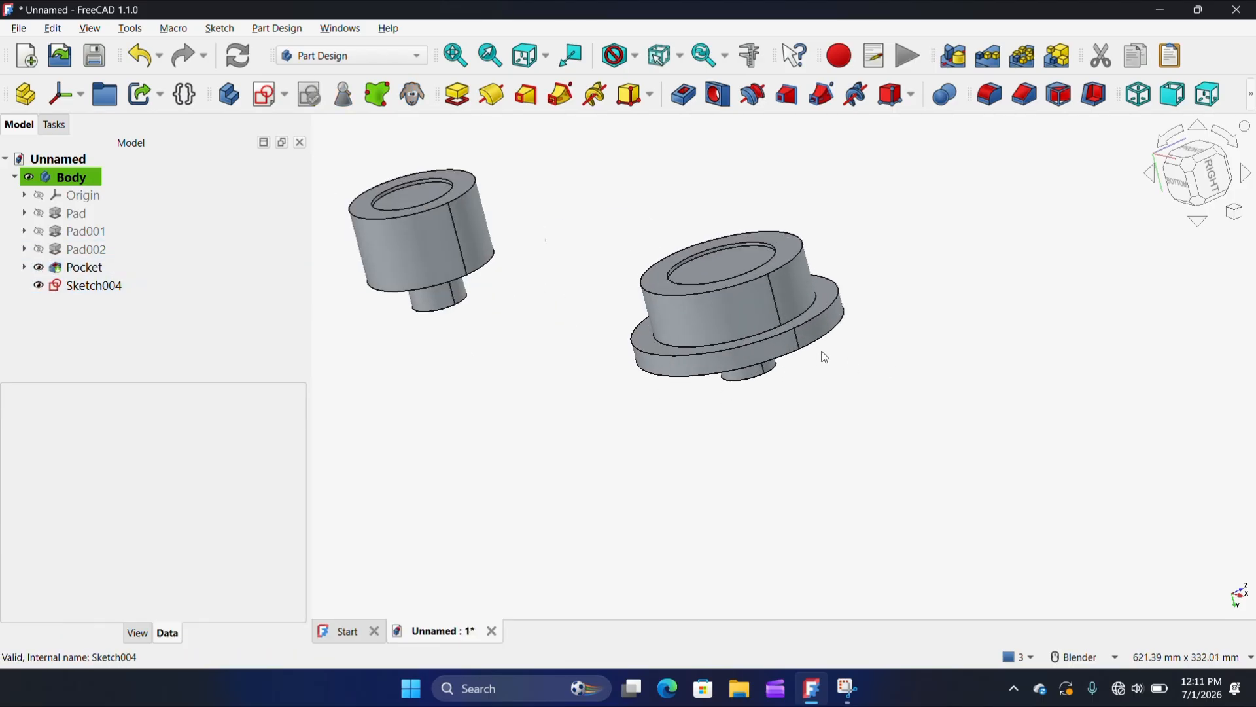
# - Start another sketch on the YZ base plane, turn the view upright and cut the model at the sketch plane with the section view
pyautogui.click(270, 110)
pyautogui.click(840, 391)
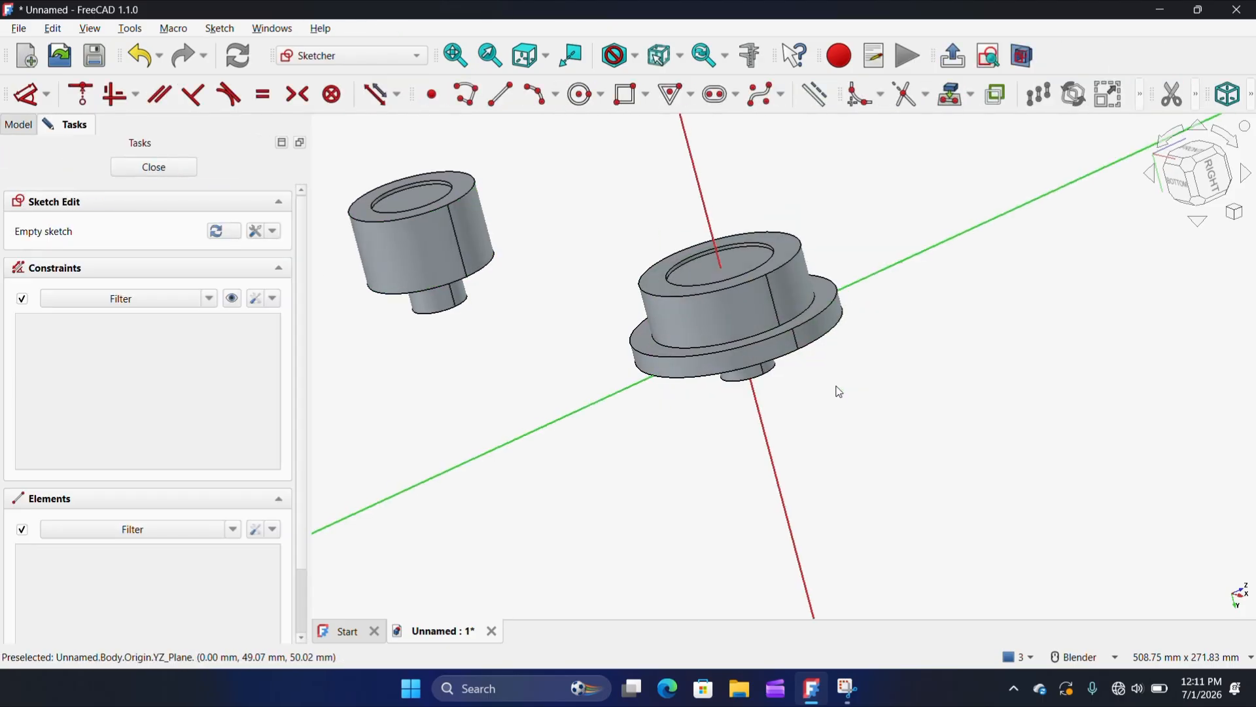
pyautogui.click(1232, 140)
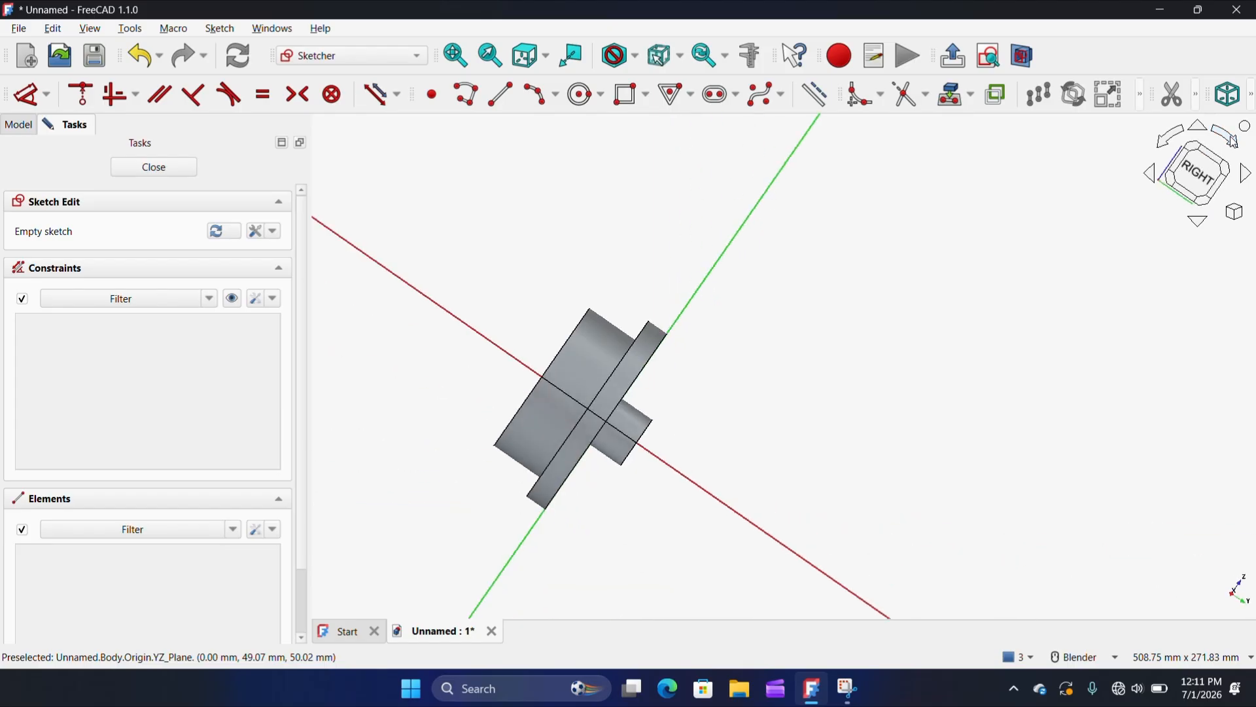
pyautogui.scroll(3, 564, 319)
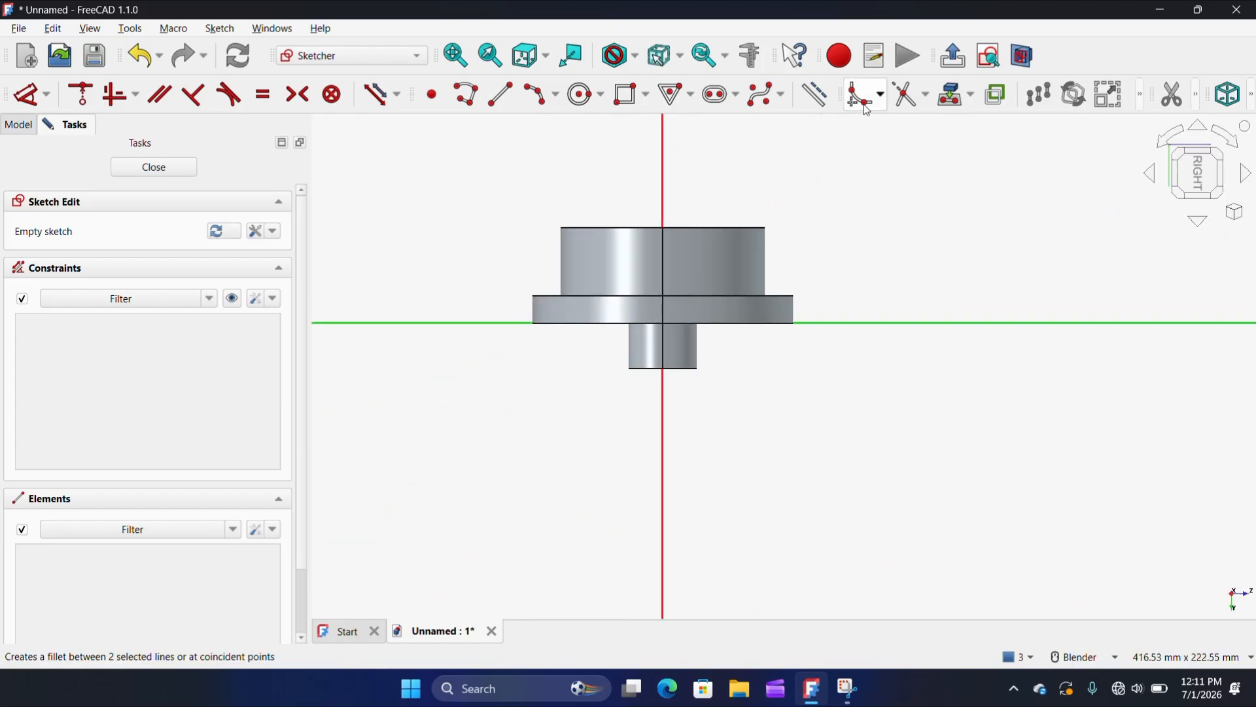
pyautogui.click(1022, 56)
pyautogui.scroll(1, 627, 305)
pyautogui.scroll(3, 627, 305)
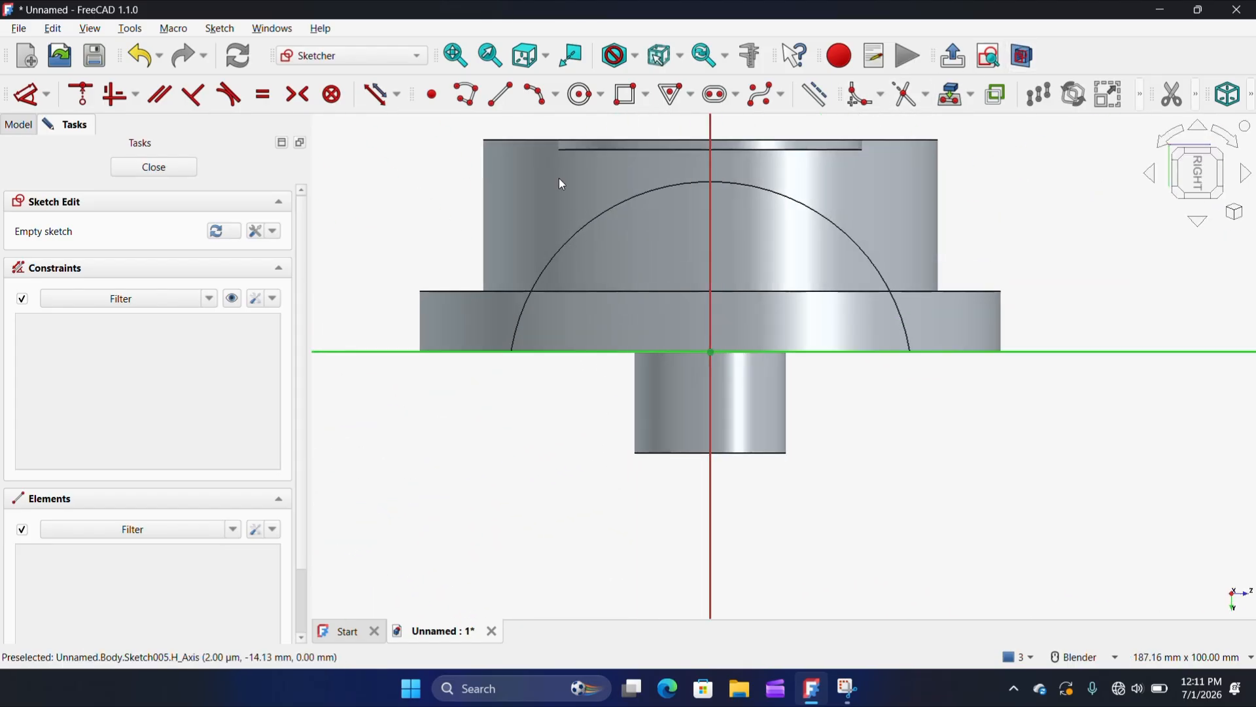
# - Draw a three-point arc of about 34 mm radius inside the existing arc, with both ends on the flange's pin-side face line
pyautogui.click(538, 94)
pyautogui.scroll(1, 556, 339)
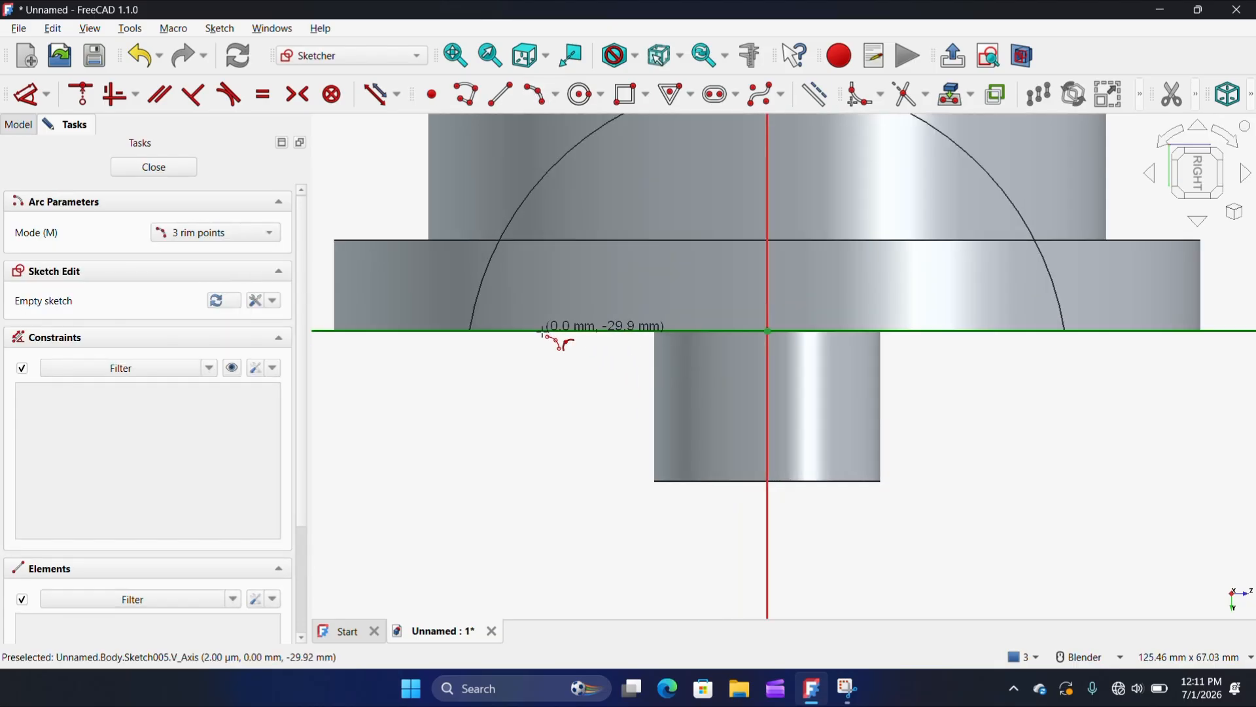
pyautogui.click(556, 339)
pyautogui.click(1007, 339)
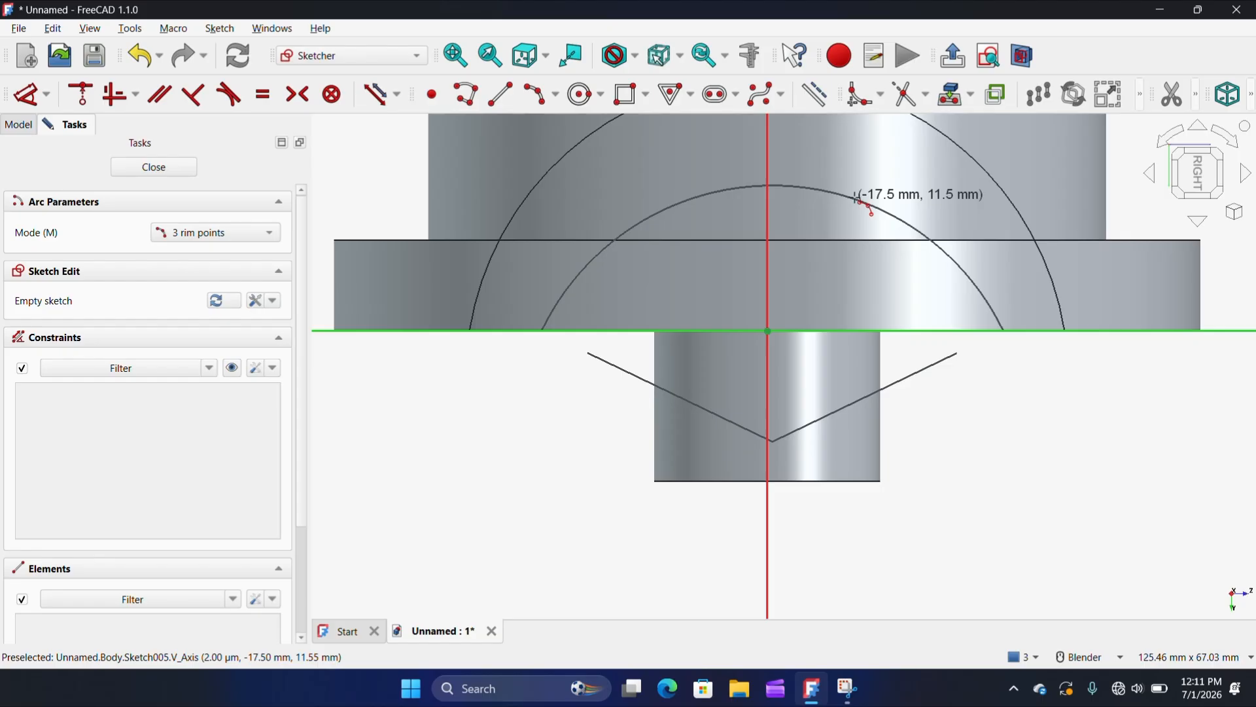
pyautogui.click(857, 197)
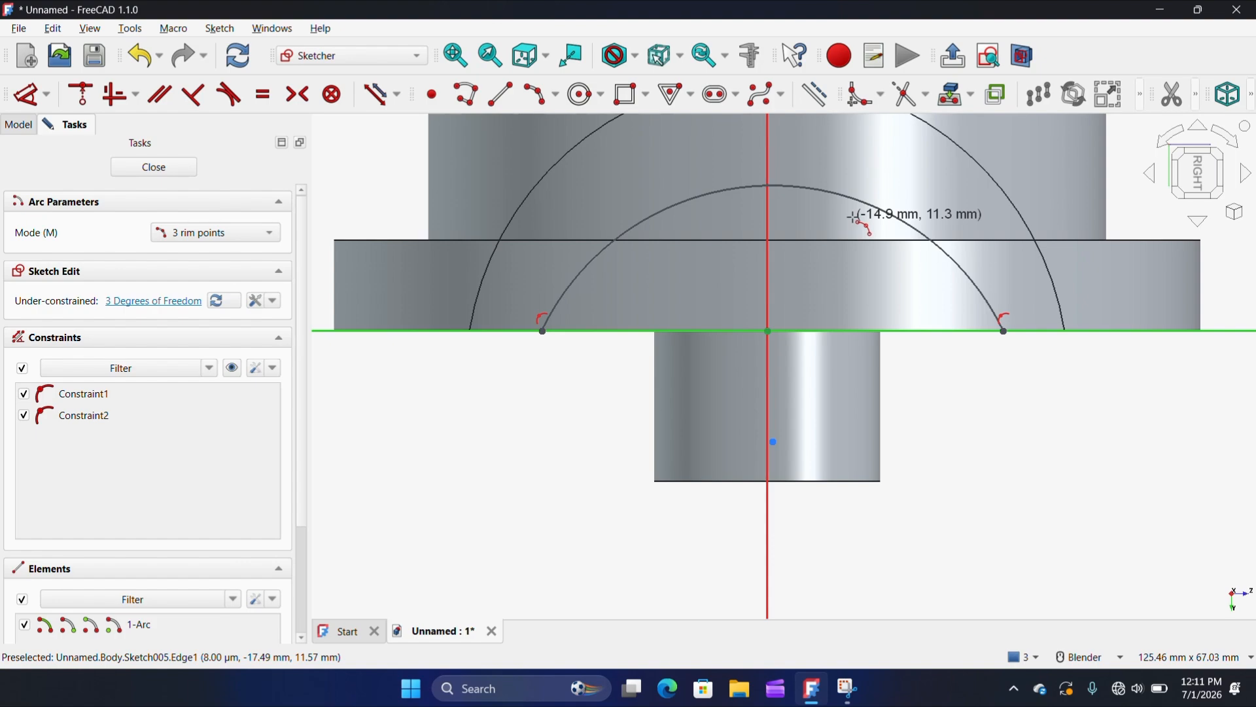
# - Set the inner arc's radius to 26 mm and constrain its centre point onto the cylinder's centre axis
pyautogui.click(29, 94)
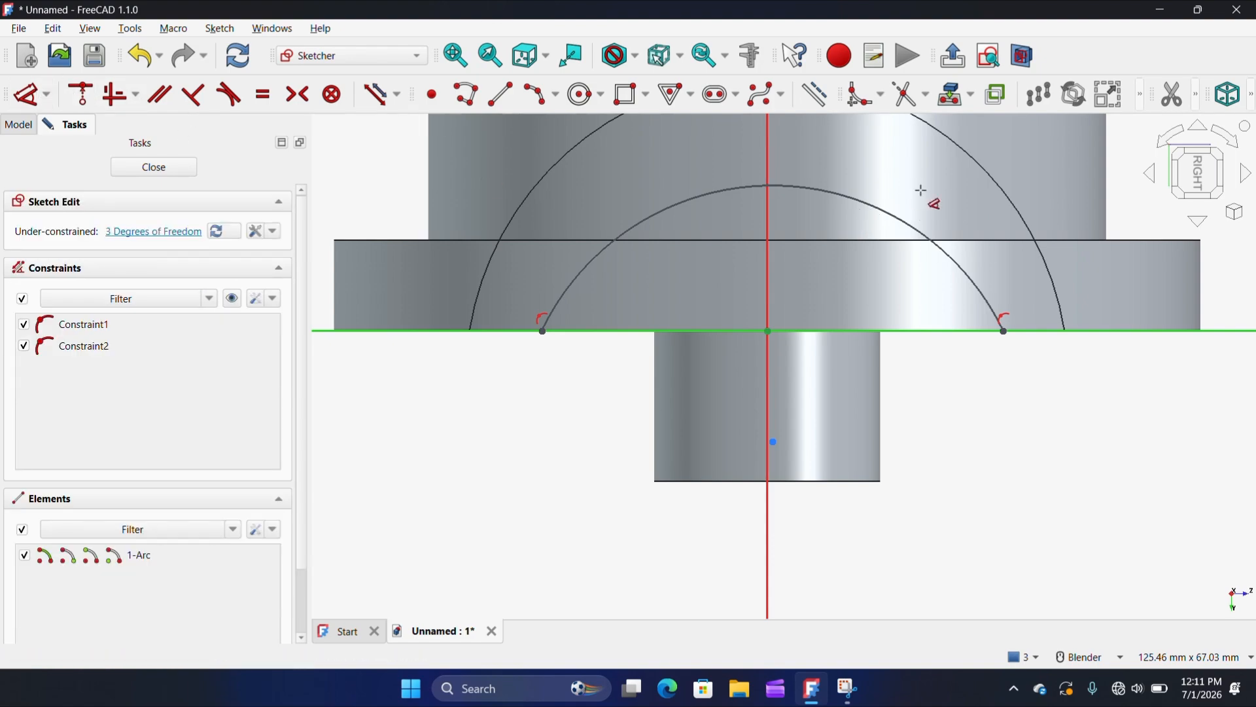
pyautogui.click(898, 222)
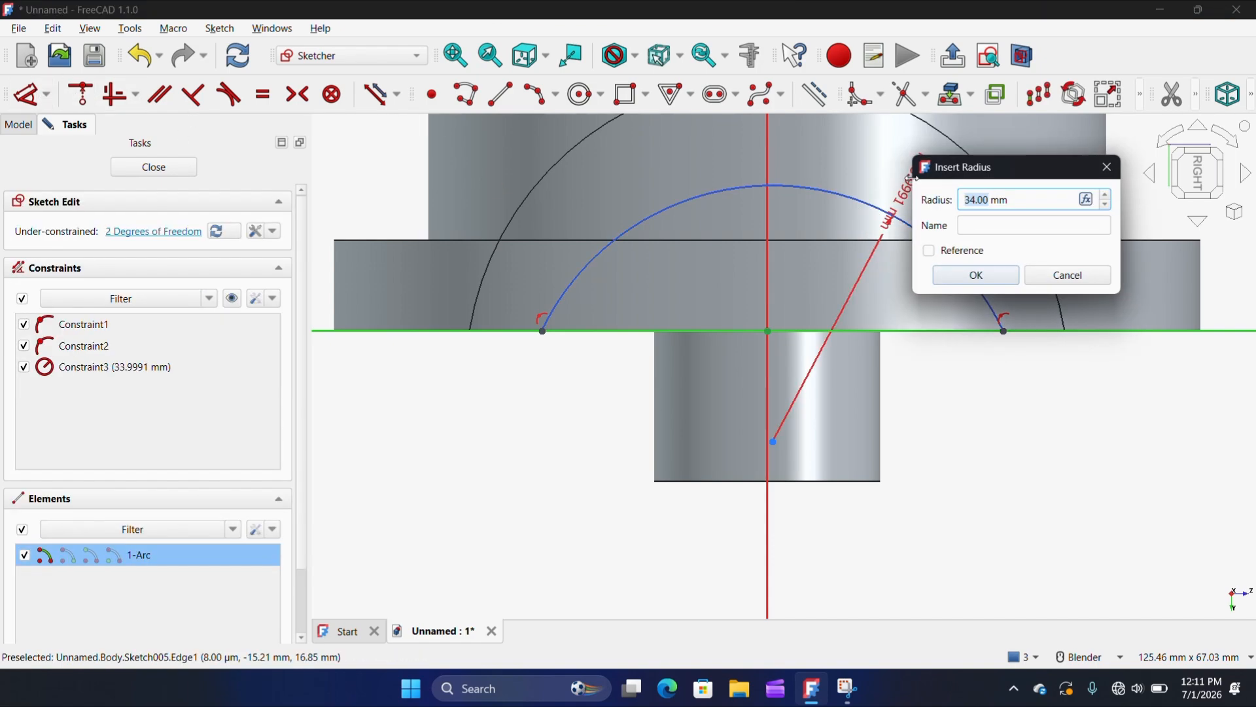
pyautogui.write('26')
pyautogui.press('Return')
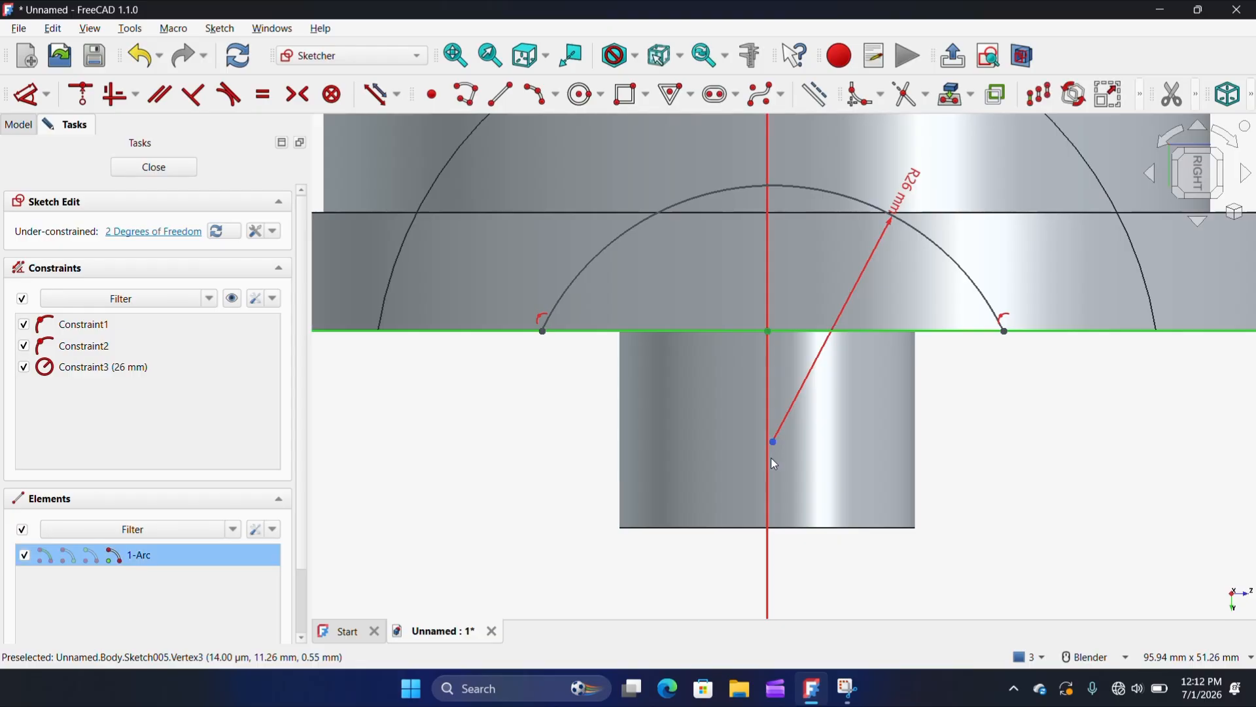
pyautogui.click(775, 464)
pyautogui.click(768, 461)
pyautogui.click(81, 94)
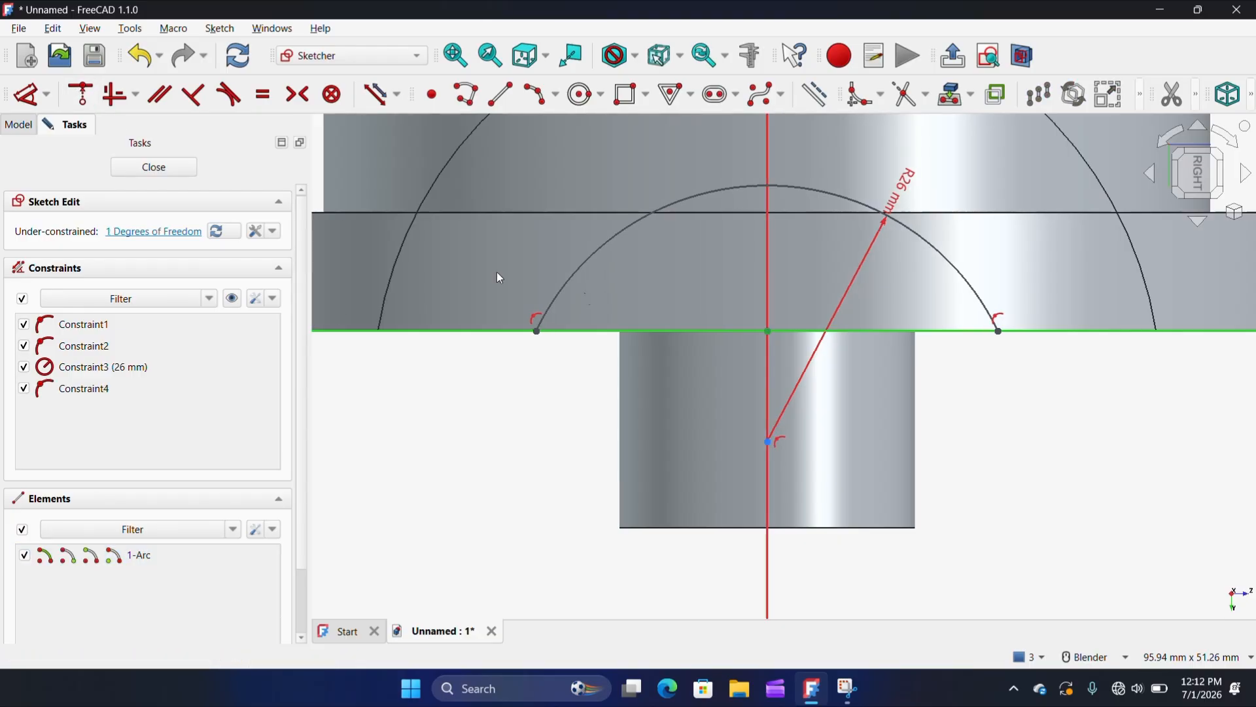
# - Close the 26 mm radius arc with a straight line joining its two endpoints
pyautogui.scroll(-1, 754, 323)
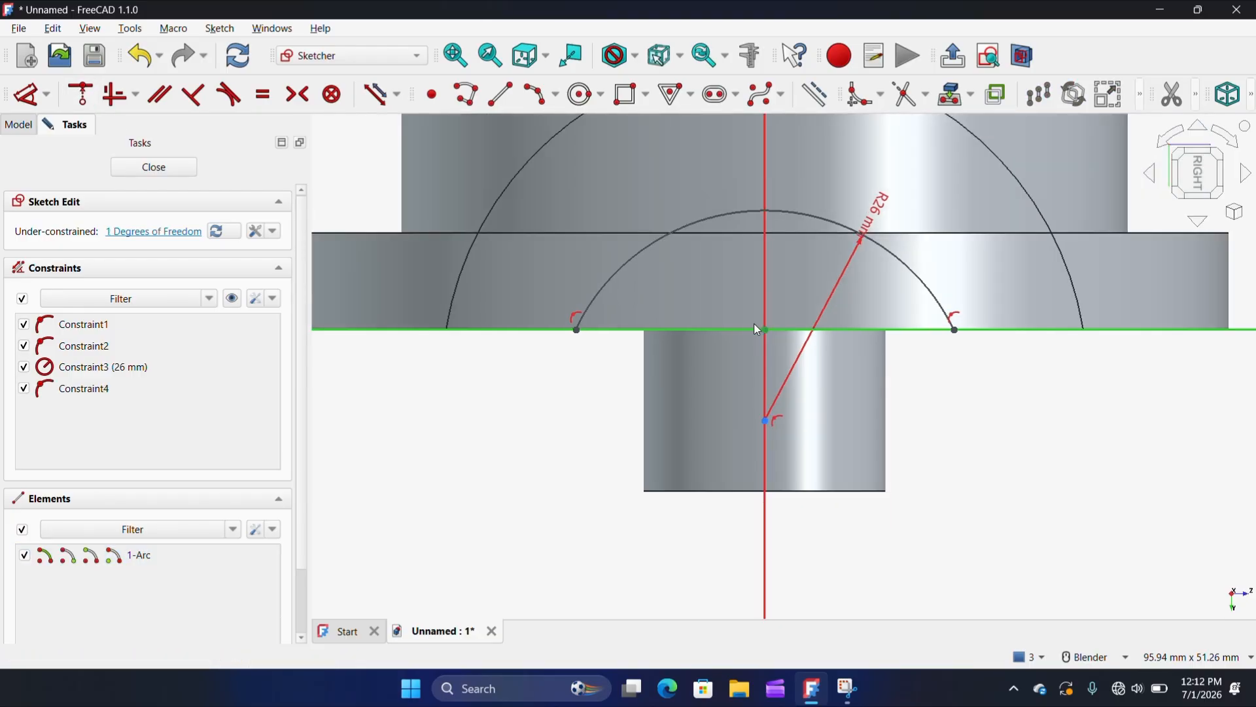
pyautogui.click(501, 95)
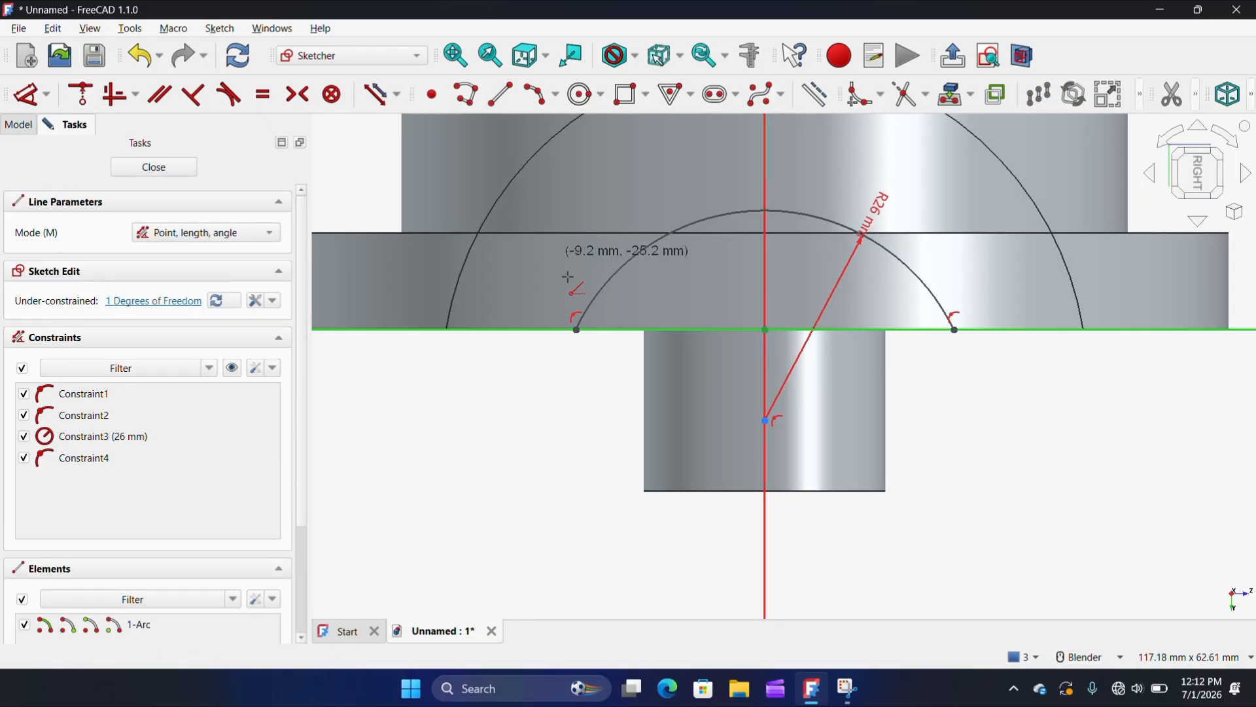
pyautogui.click(577, 329)
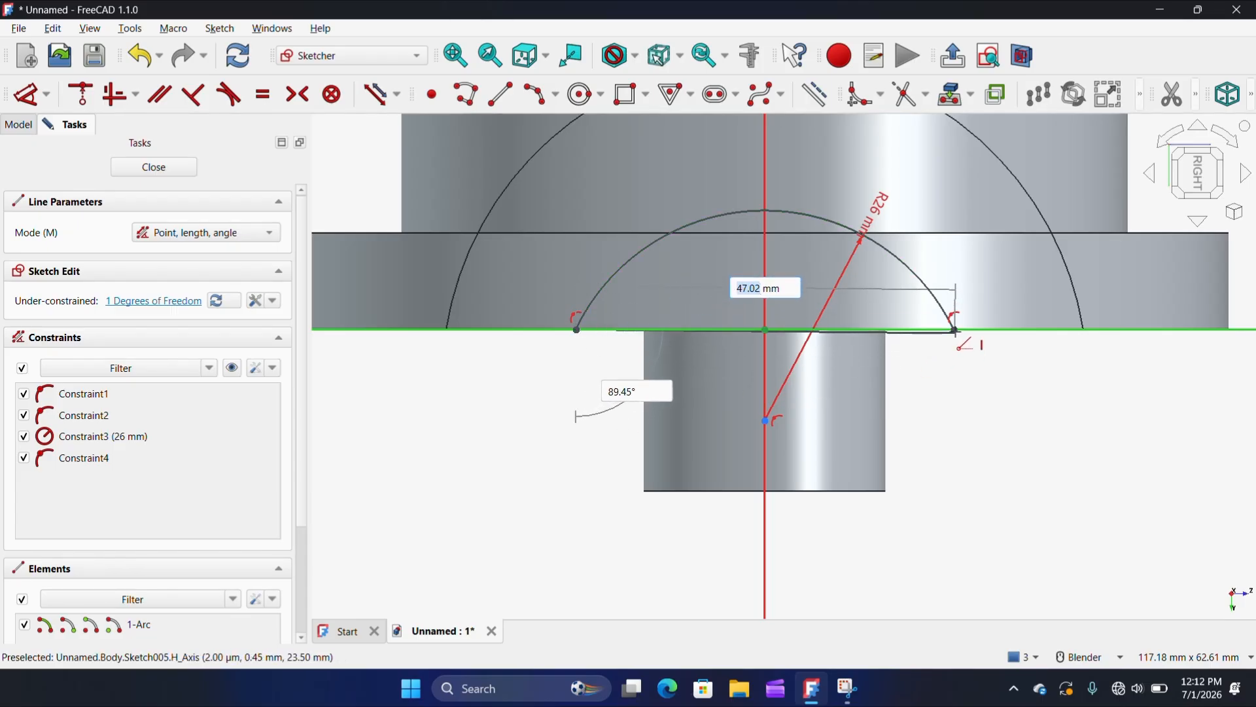
pyautogui.click(955, 329)
pyautogui.rightClick(916, 379)
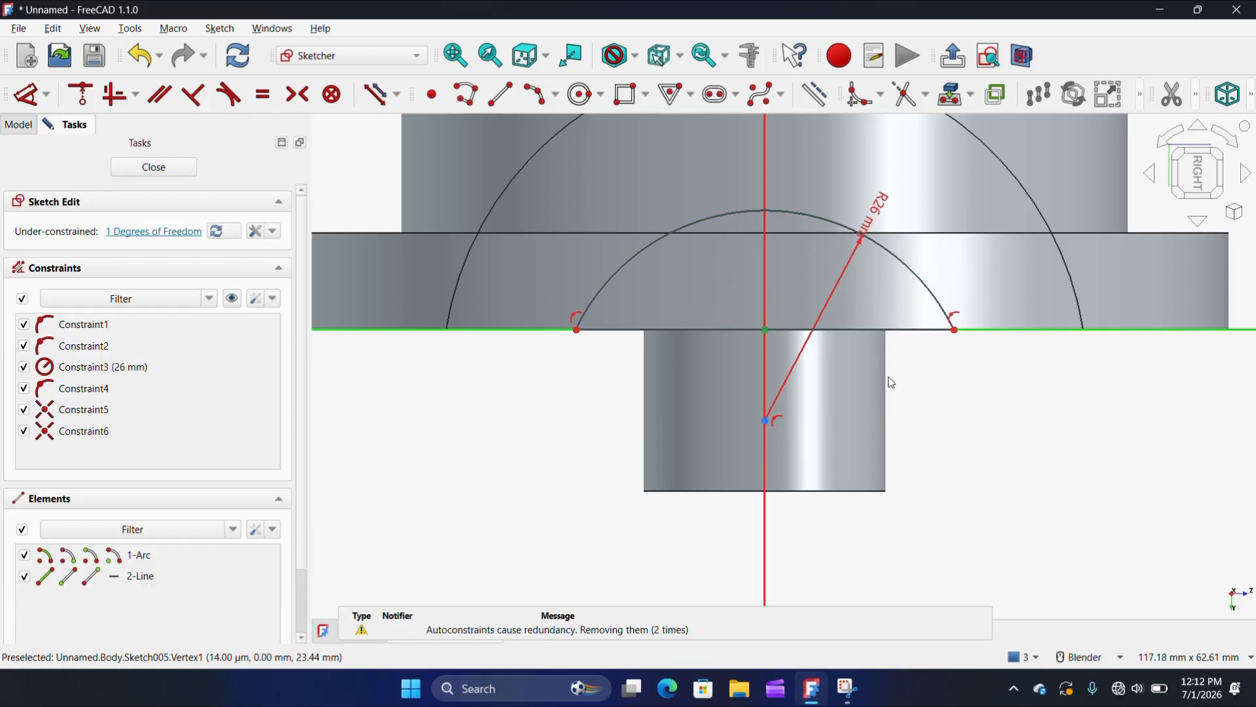
# - Dimension the distance between the inner arc's two endpoints as 50 mm and finish the sketch
pyautogui.click(577, 330)
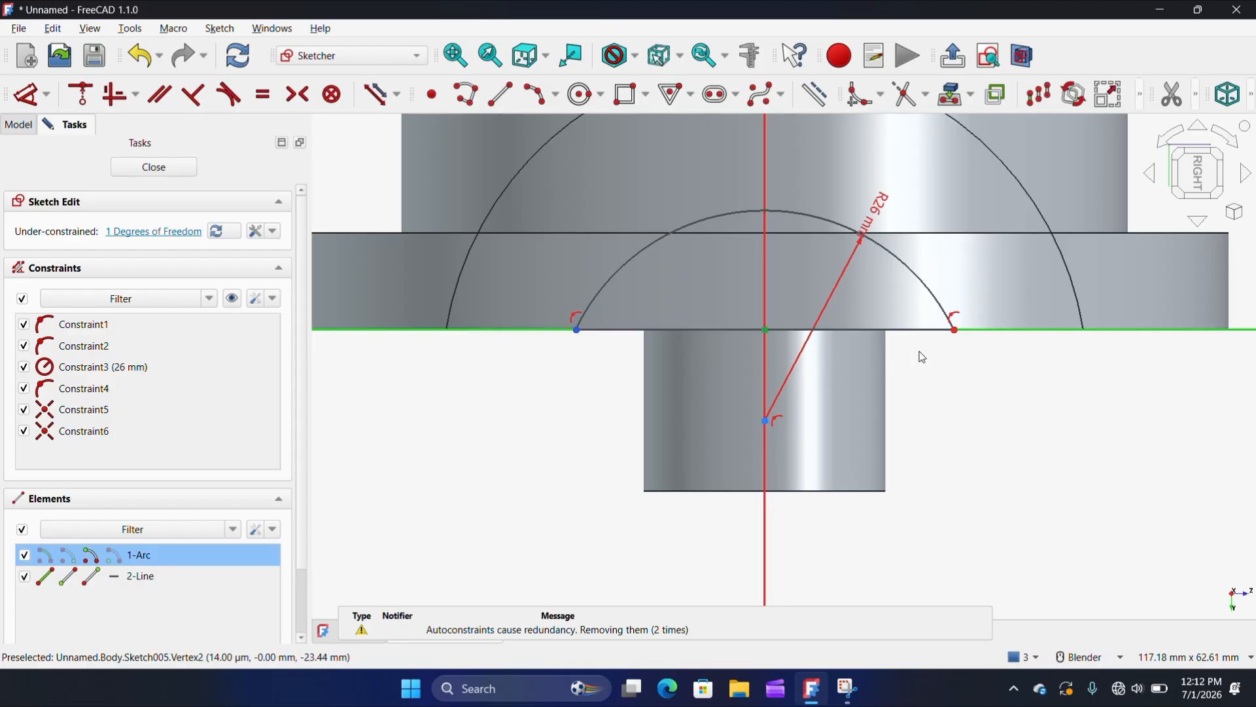
pyautogui.click(955, 332)
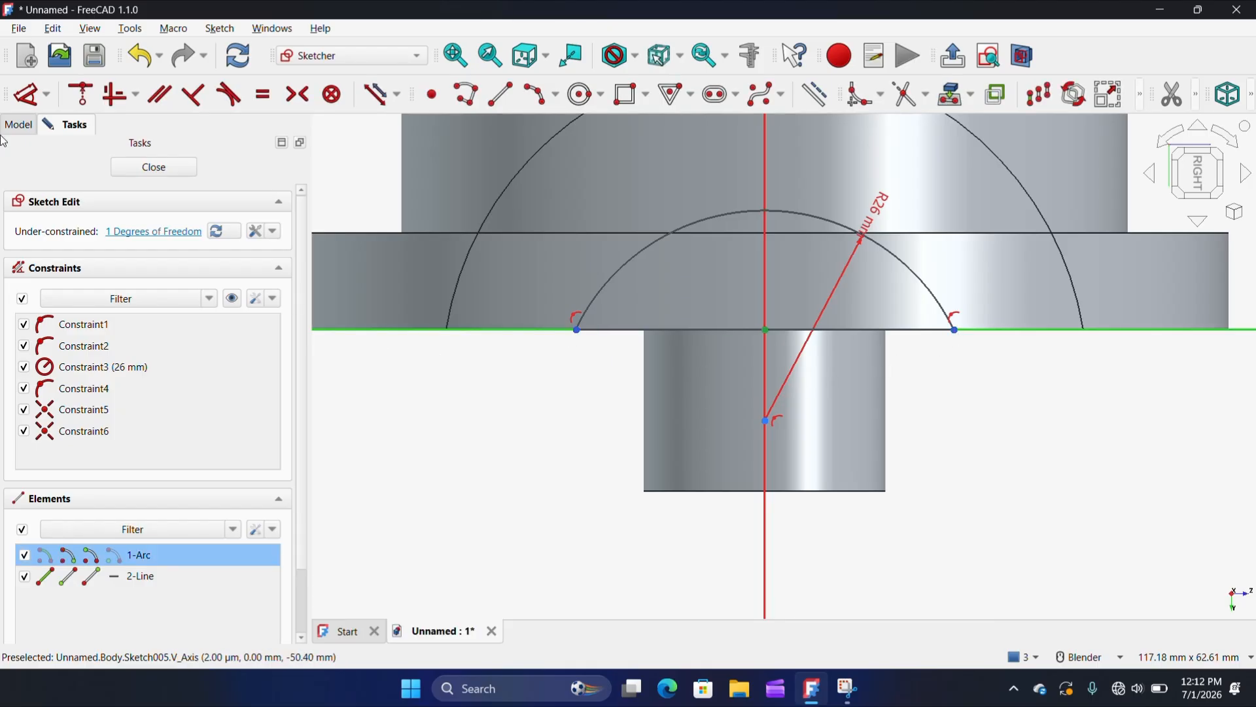
pyautogui.press('d')
pyautogui.click(484, 451)
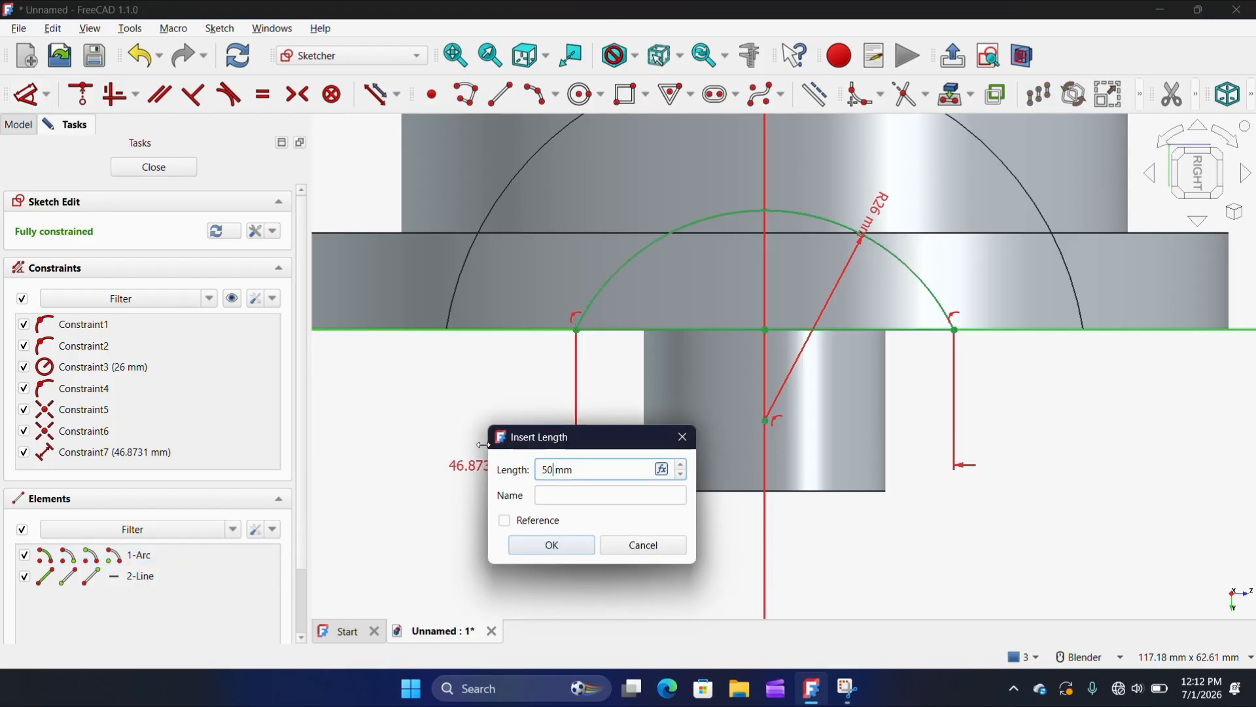
pyautogui.write('50')
pyautogui.press('Return')
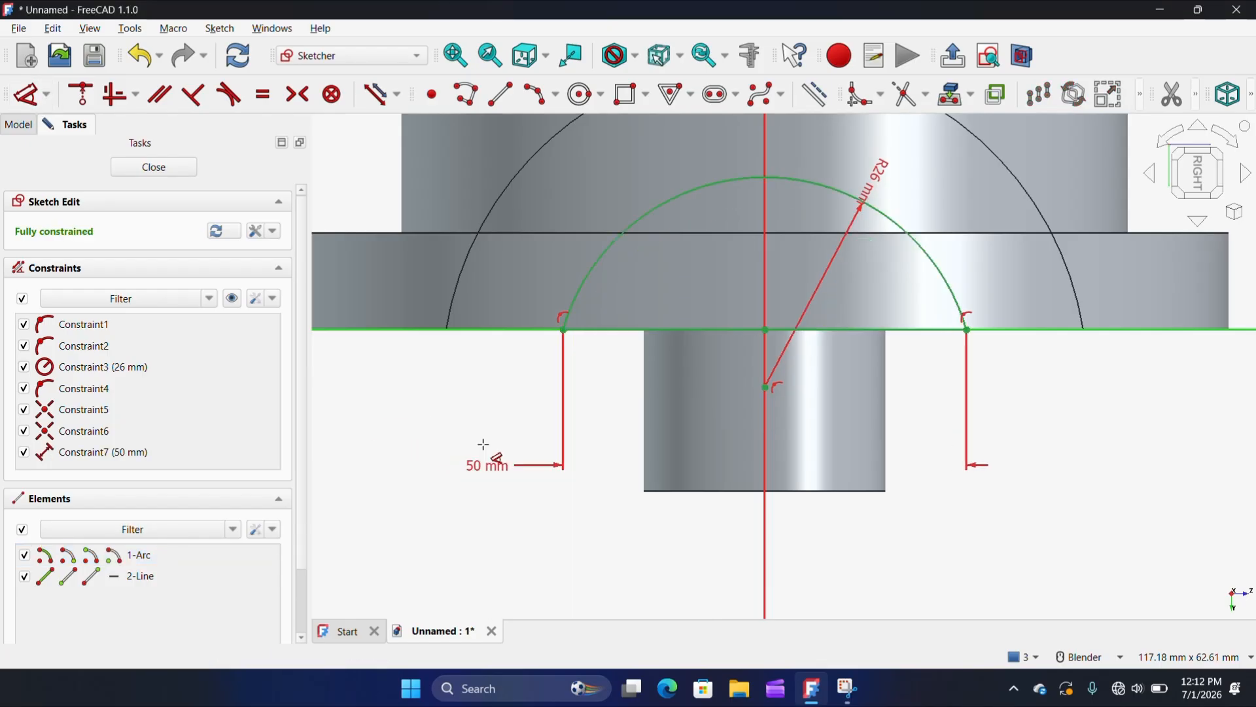
pyautogui.click(154, 167)
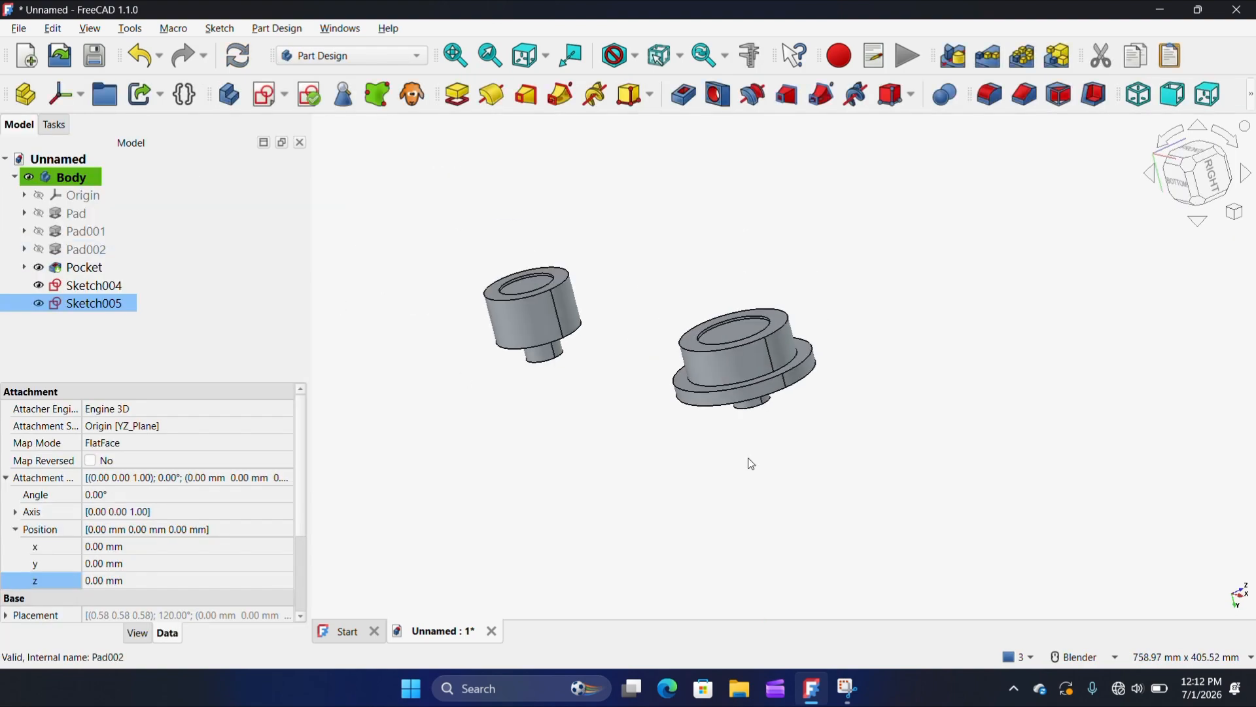
# - Hide the pocketed solid to compare the two nested arc profiles, and show the solid again
pyautogui.click(39, 268)
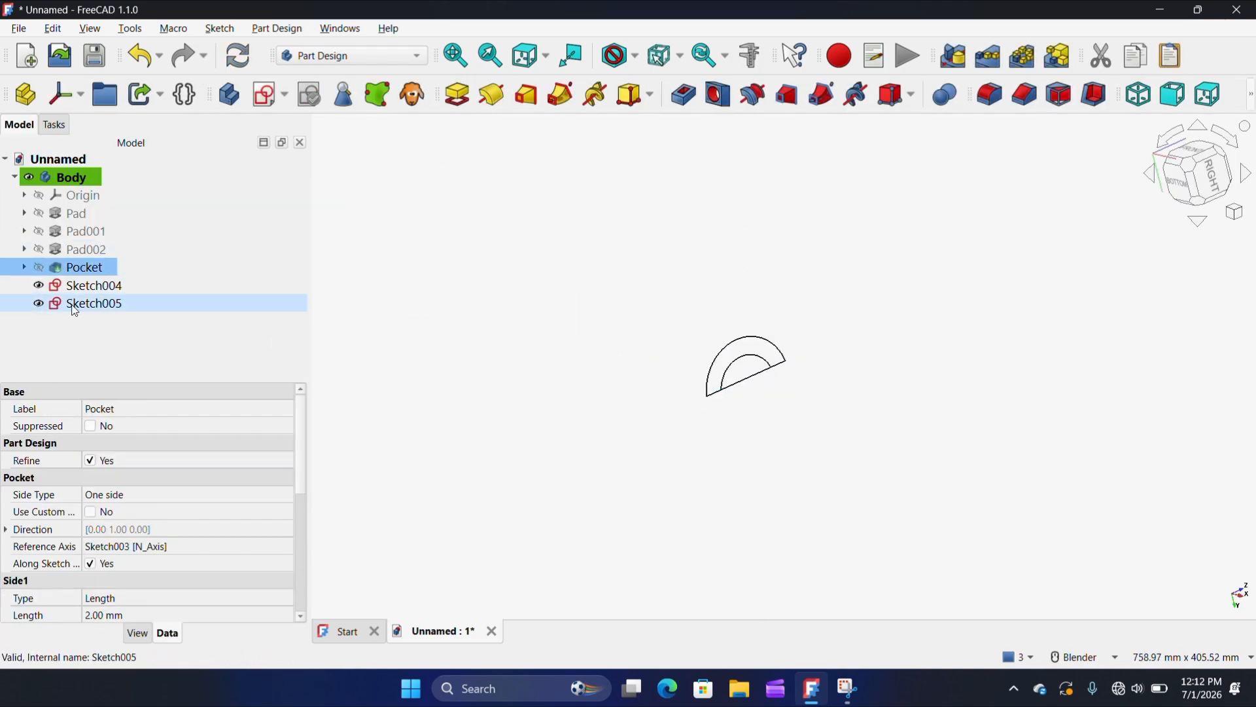
pyautogui.click(41, 268)
pyautogui.click(585, 430)
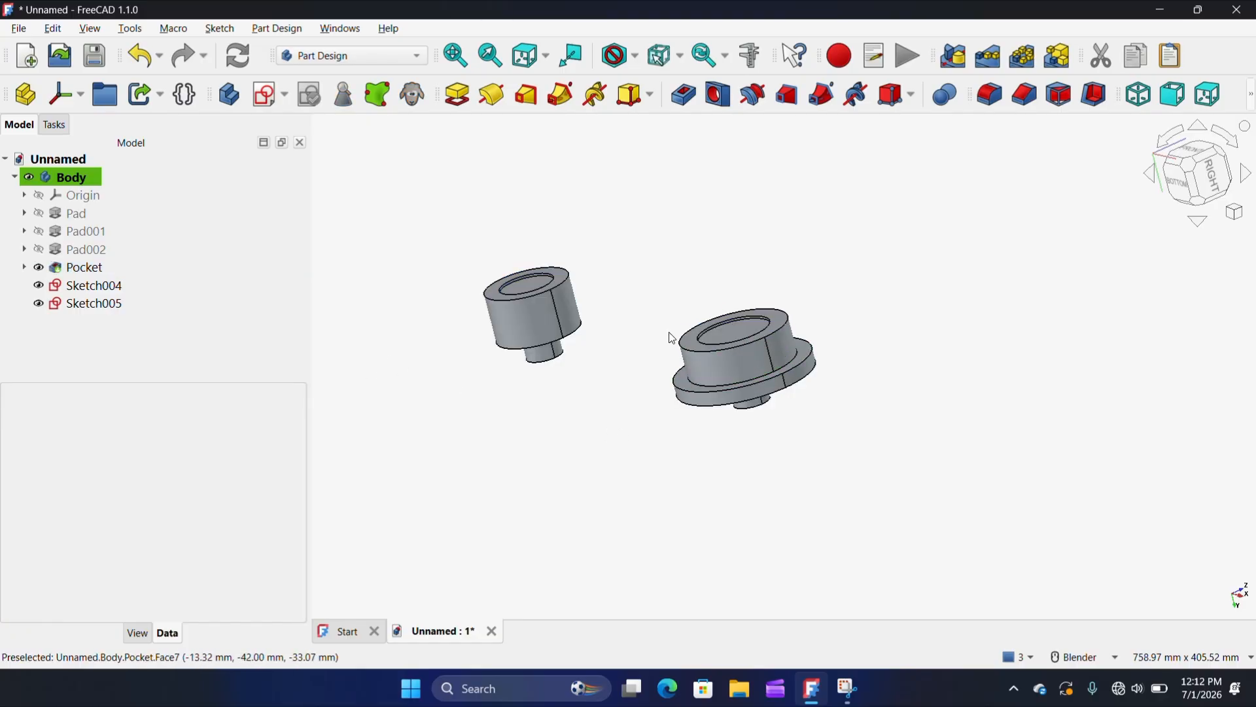
# - Reopen the first pad's two-circle sketch to check the spacing between the cylinder centres, and close it
pyautogui.scroll(3, 554, 332)
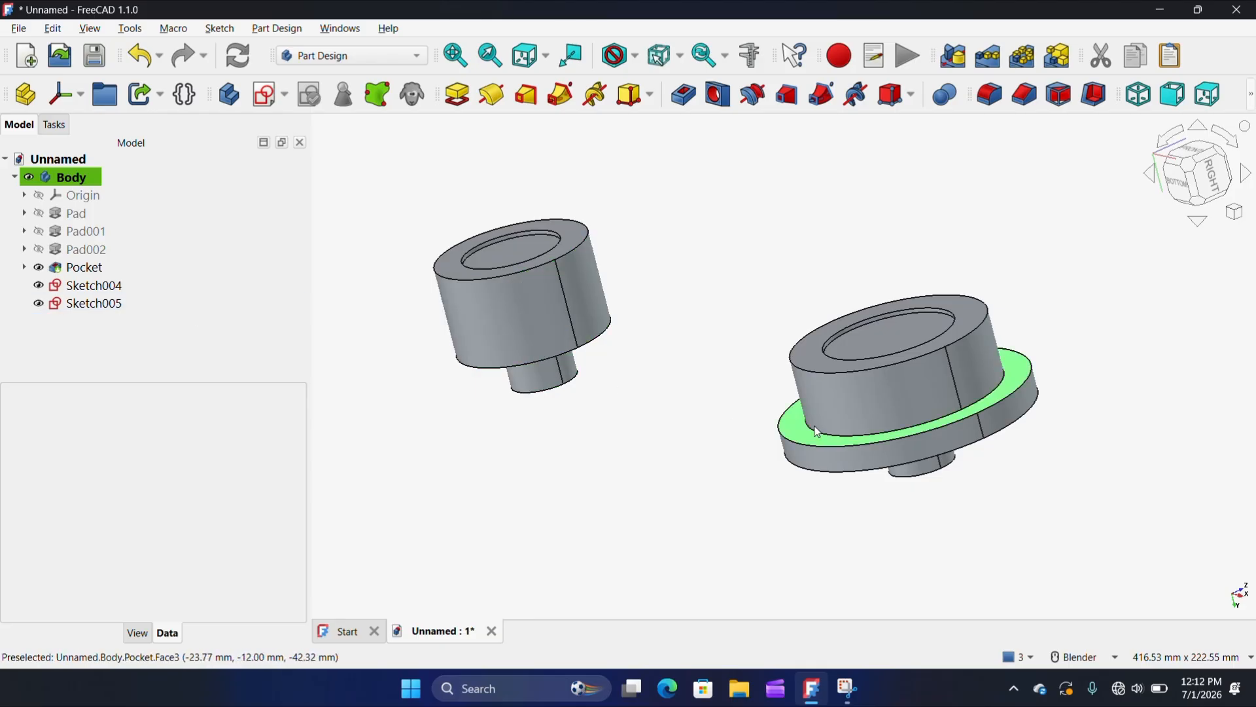
pyautogui.moveTo(825, 407); pyautogui.dragTo(954, 406, button='middle')
pyautogui.click(1204, 190)
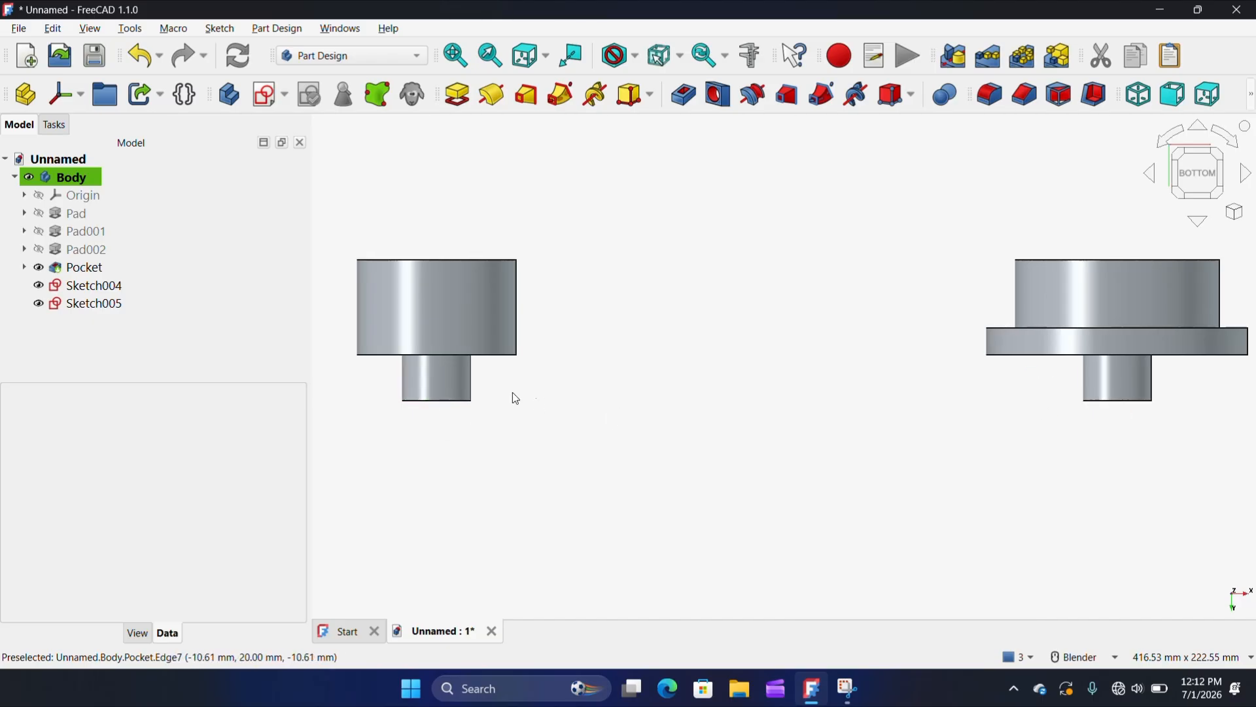
pyautogui.click(24, 231)
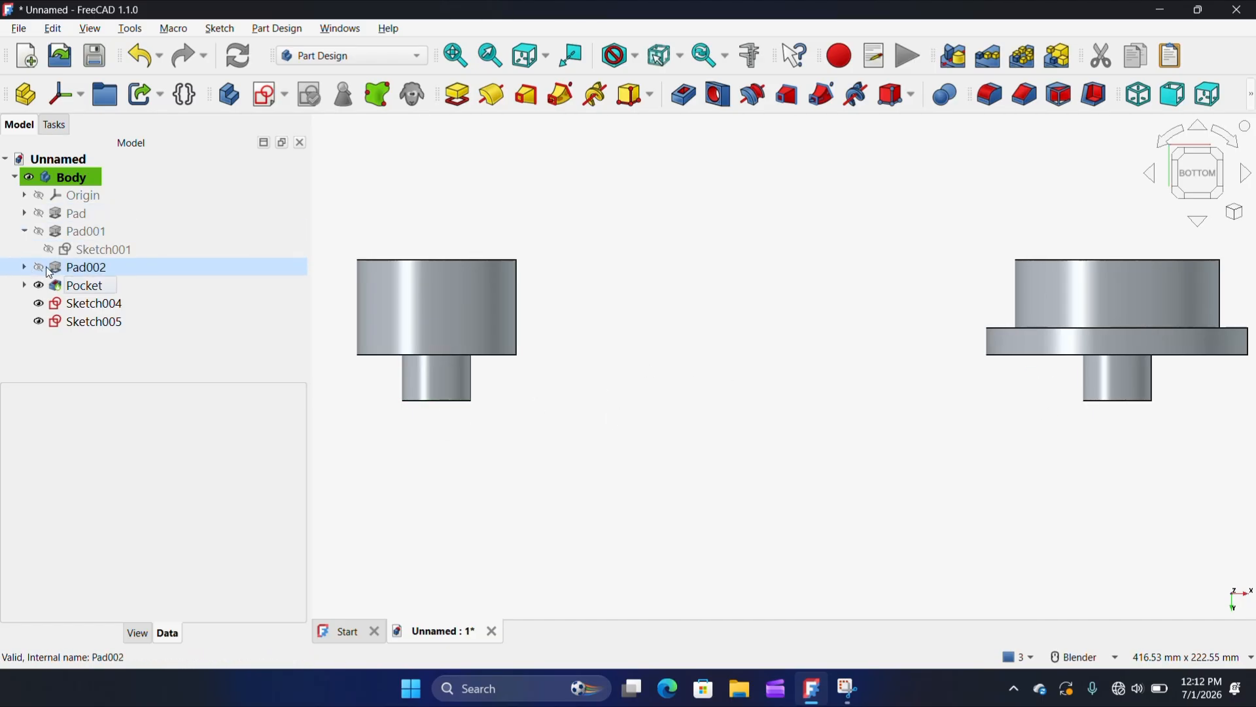
pyautogui.click(25, 213)
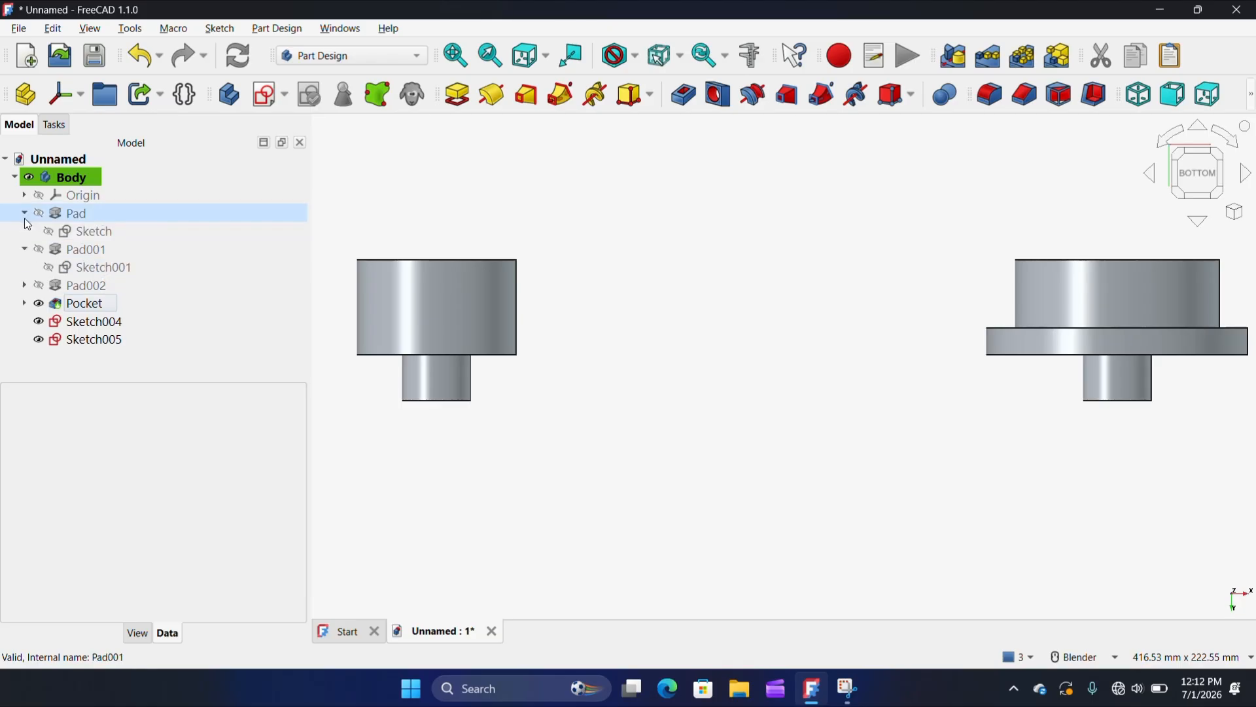
pyautogui.doubleClick(92, 231)
pyautogui.scroll(-2, 515, 281)
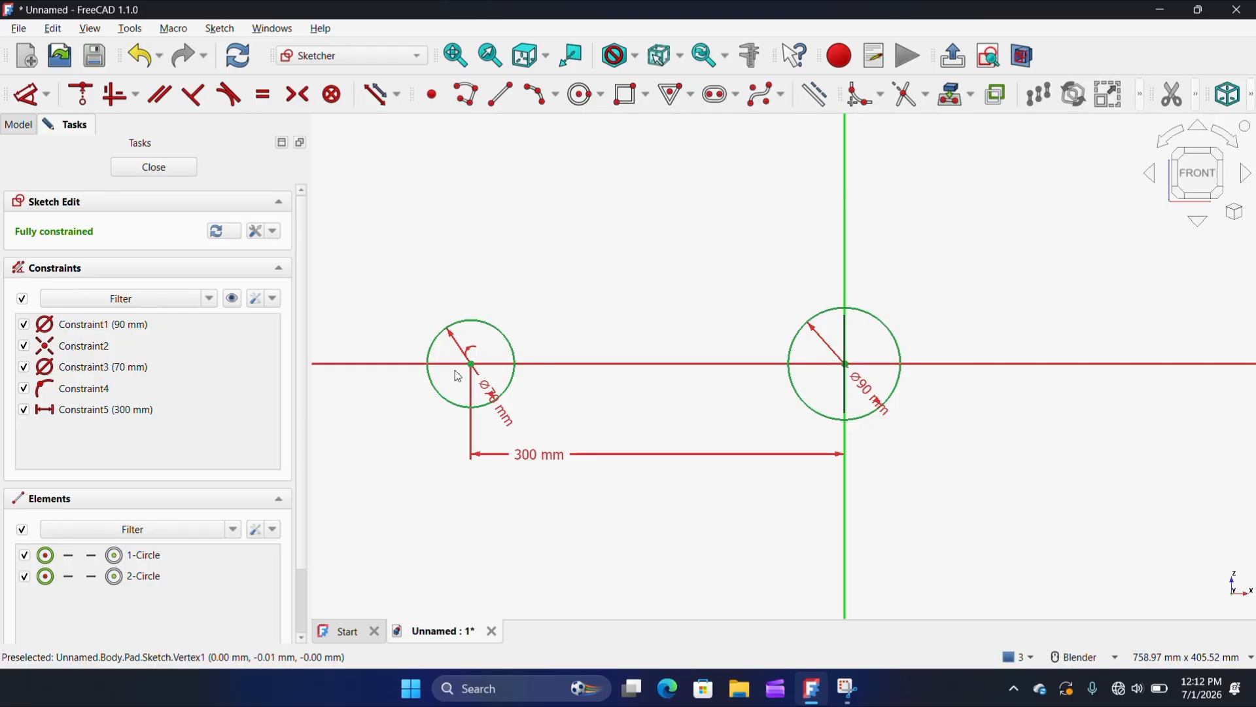
pyautogui.moveTo(533, 456); pyautogui.dragTo(697, 456)
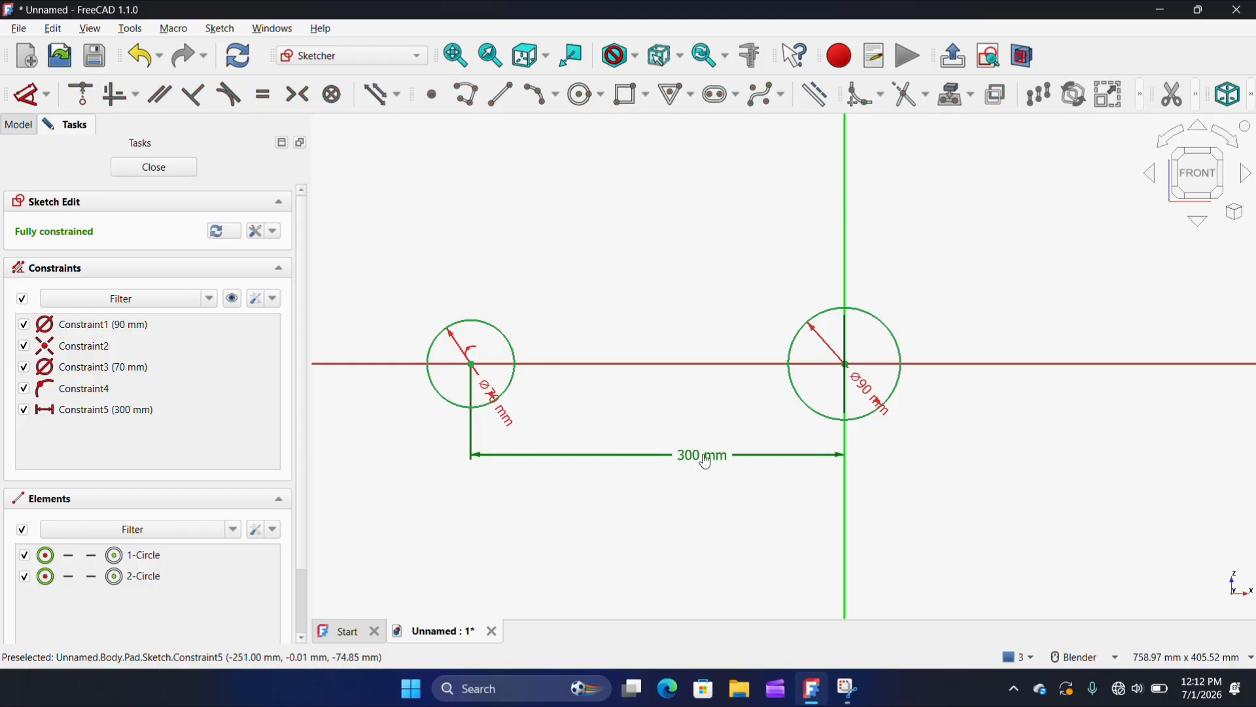
pyautogui.click(152, 169)
pyautogui.moveTo(992, 339); pyautogui.dragTo(681, 359, button='middle')
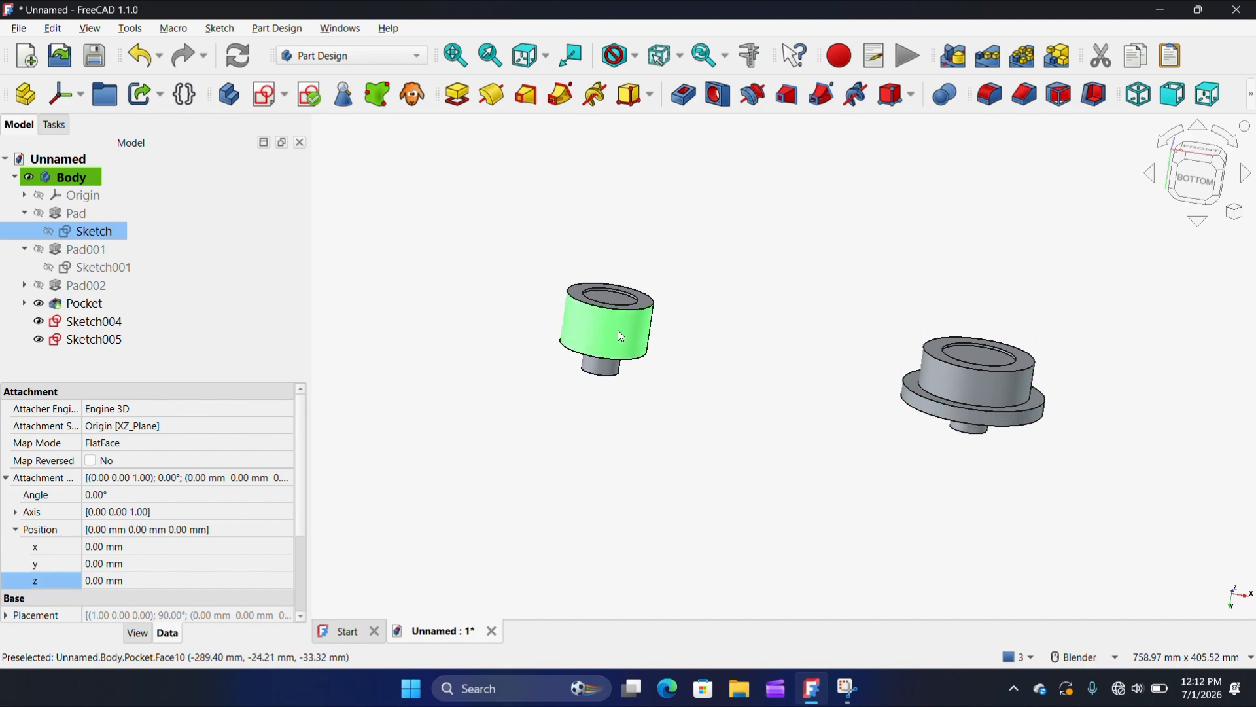
# - Move the smaller arc profile to the far joint end by setting its sketch's attachment position z to -300 mm
pyautogui.click(92, 339)
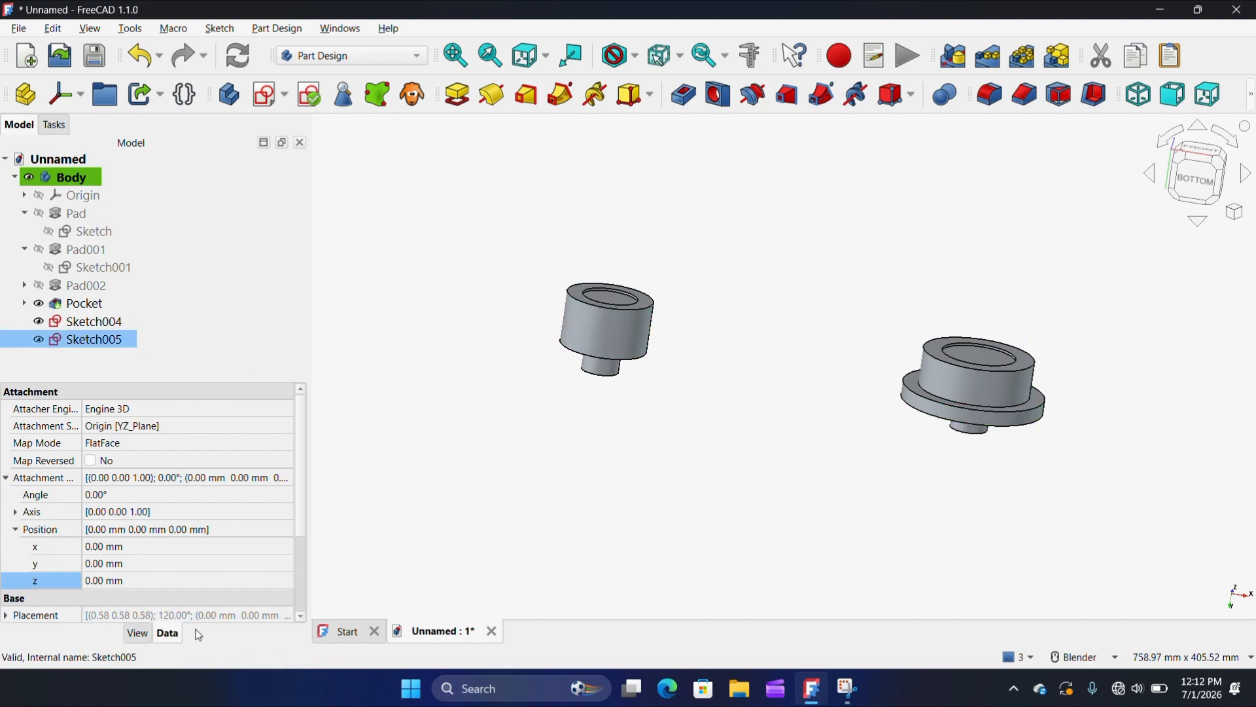
pyautogui.click(46, 578)
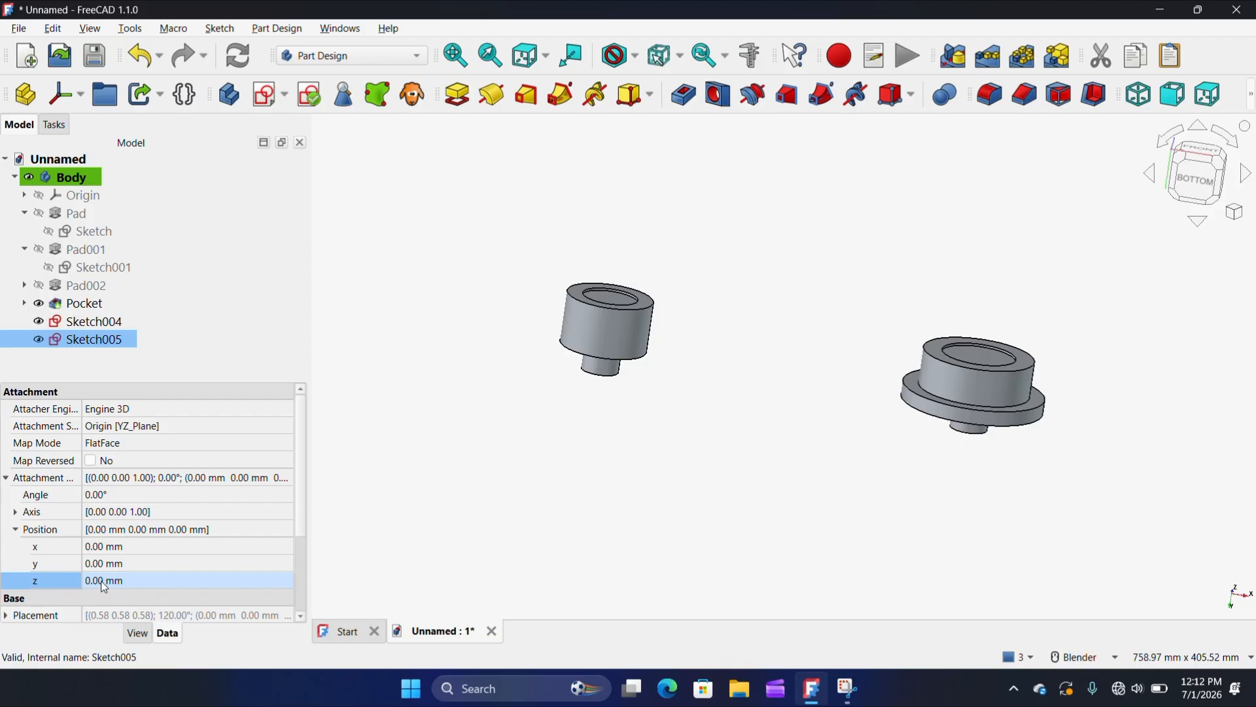
pyautogui.click(103, 581)
pyautogui.scroll(20, 291, 579)
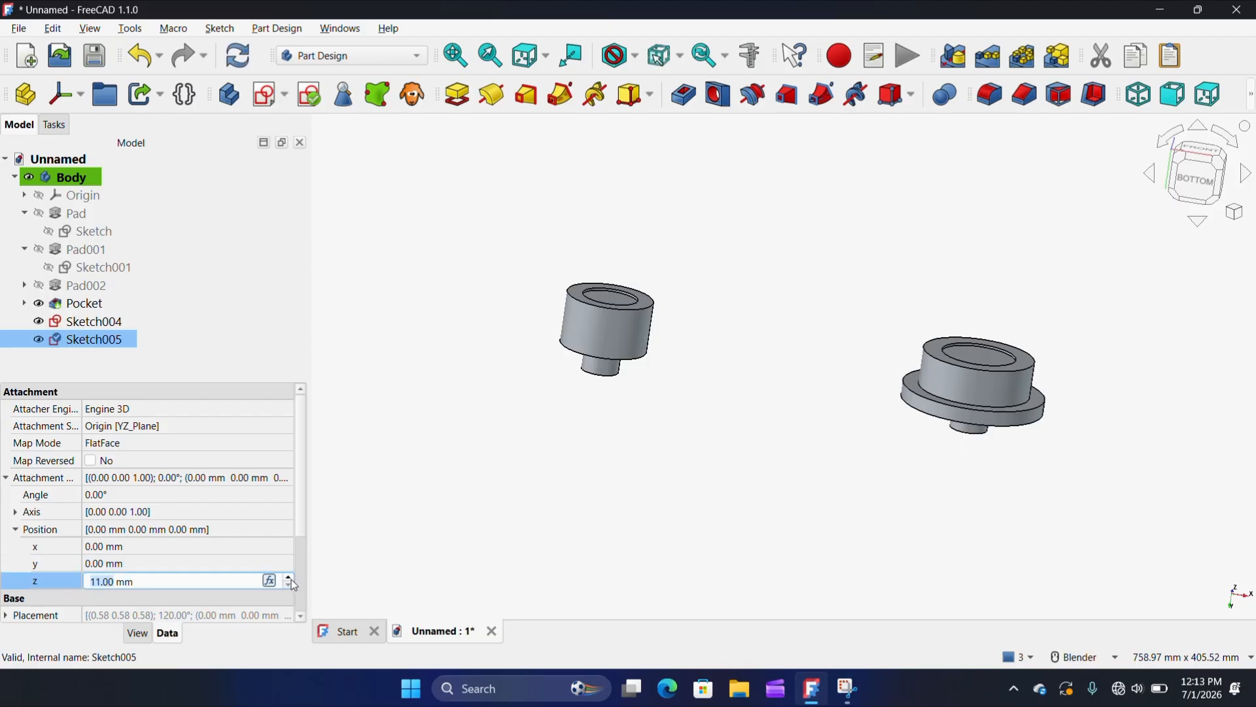
pyautogui.scroll(20, 292, 579)
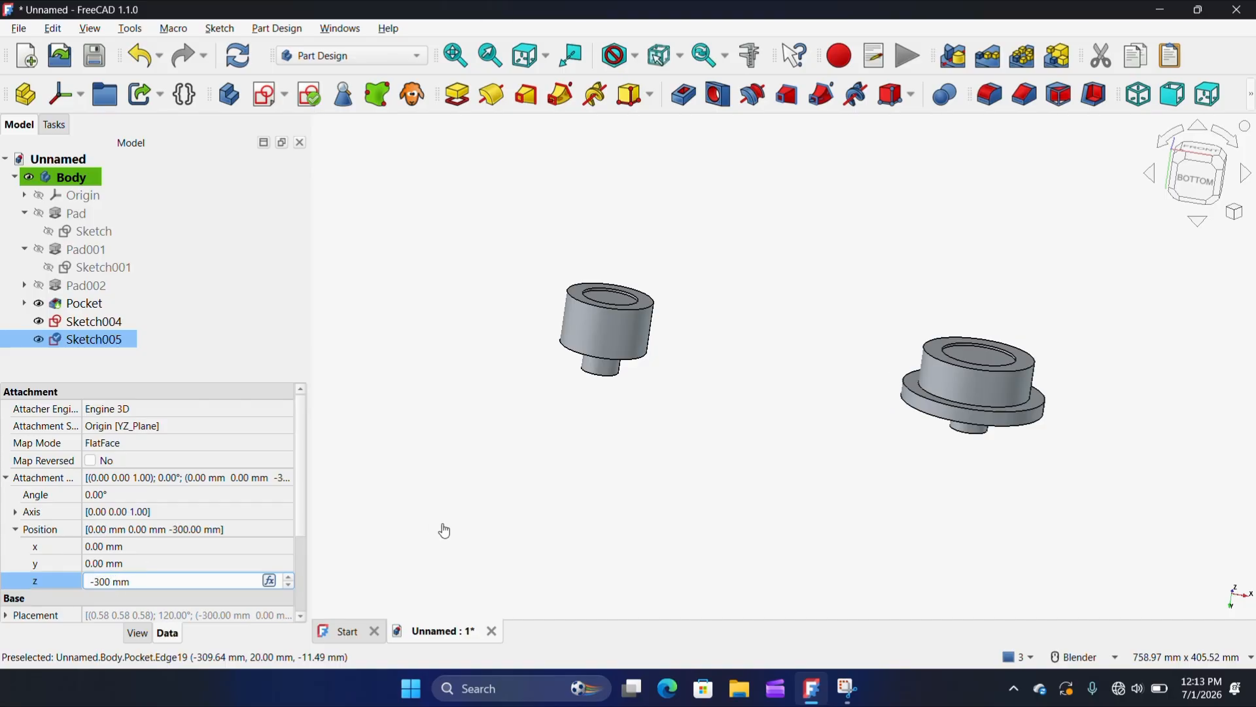
pyautogui.click(555, 386)
# - Hide the pocketed solid to check the arc profiles' positions at both joint ends, and show the solid again
pyautogui.moveTo(568, 348); pyautogui.dragTo(553, 362, button='middle')
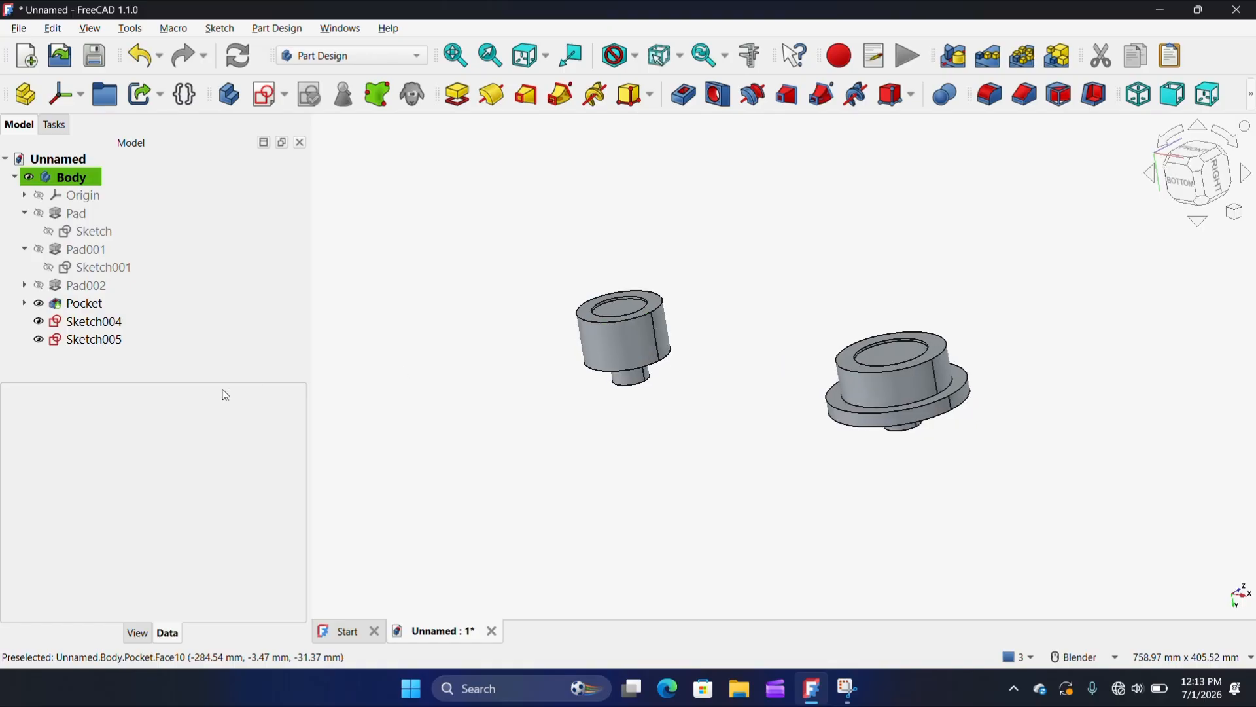
pyautogui.click(38, 303)
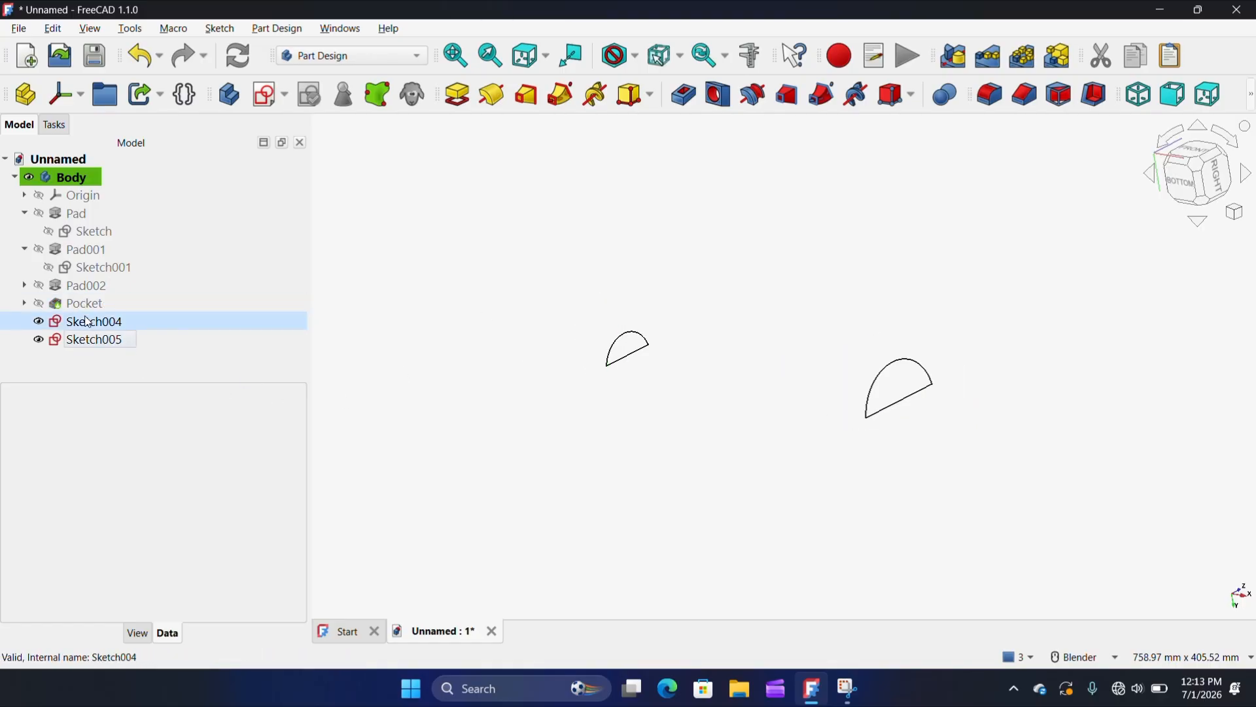
pyautogui.click(38, 304)
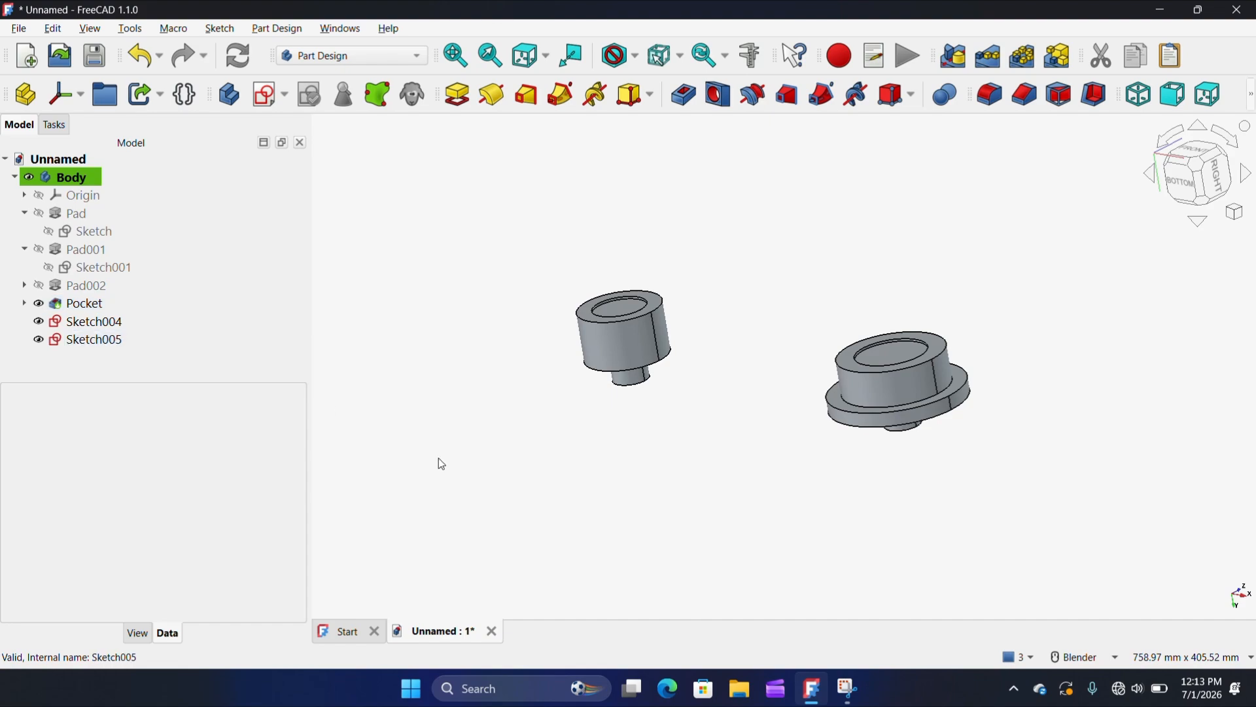
# - Create an additive loft between the larger arc profile and the smaller one to form the arm joining both cylinders
pyautogui.click(95, 322)
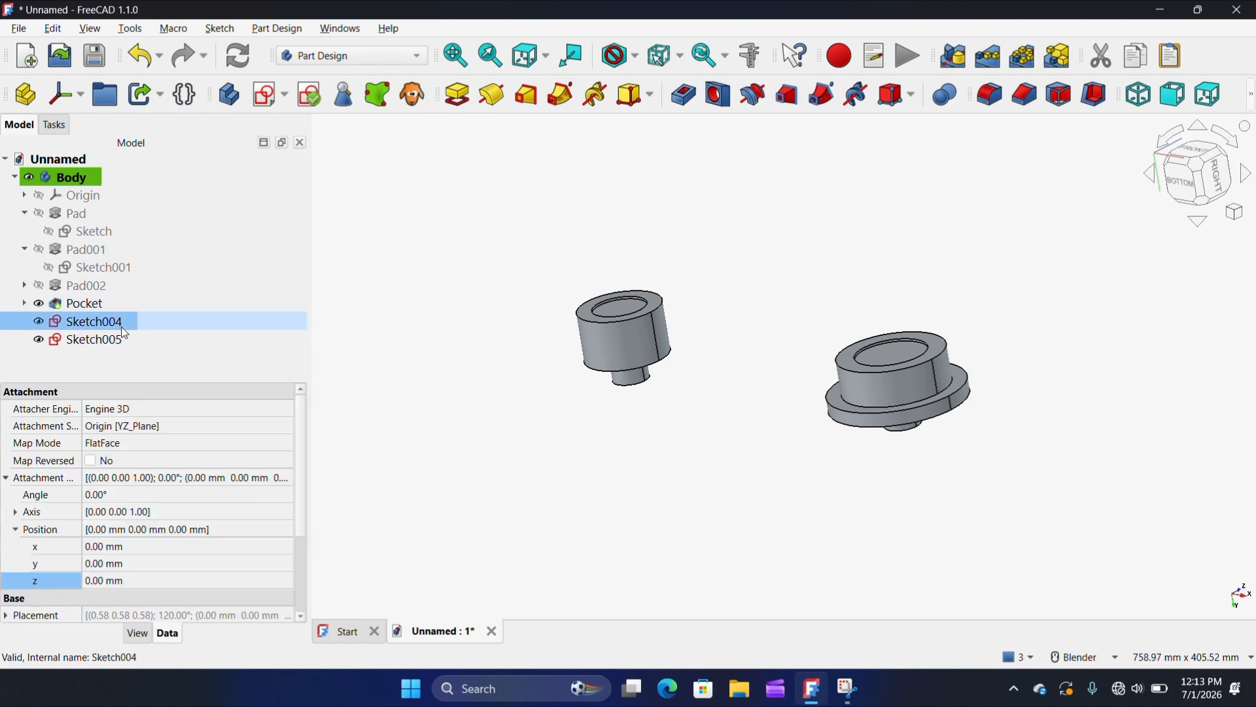
pyautogui.keyDown('ctrl'); pyautogui.click(127, 338); pyautogui.keyUp('ctrl')
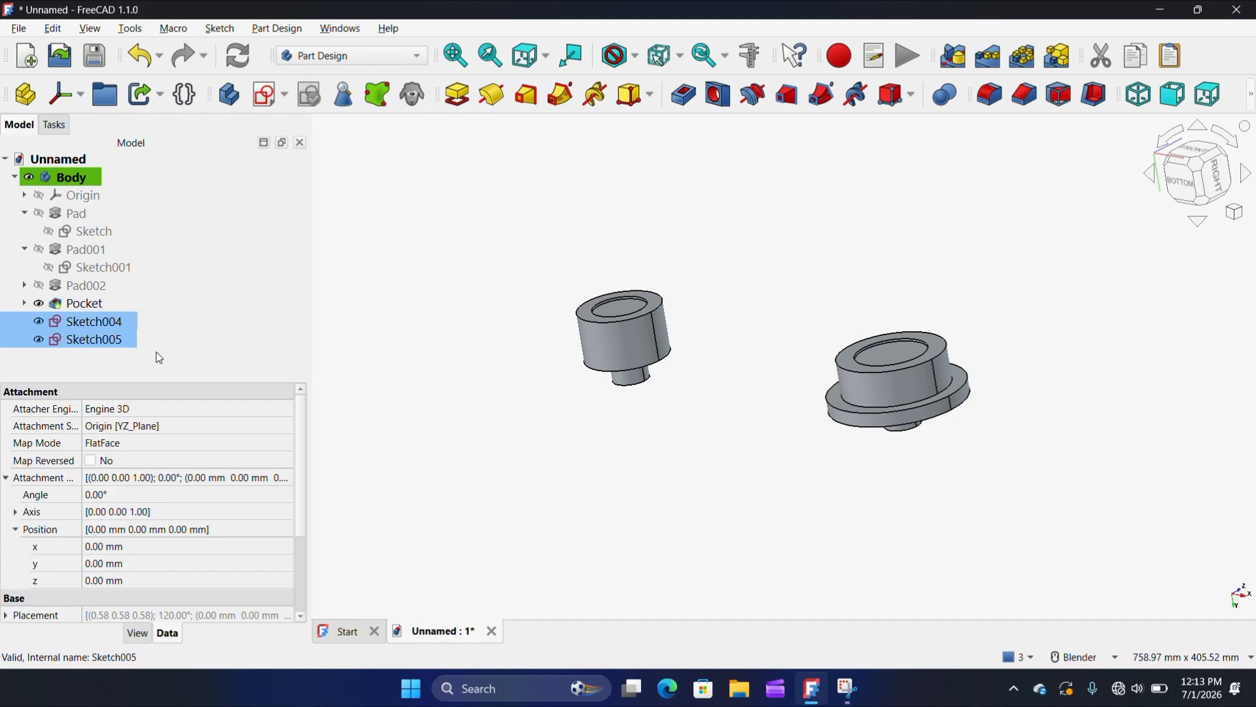
pyautogui.click(545, 98)
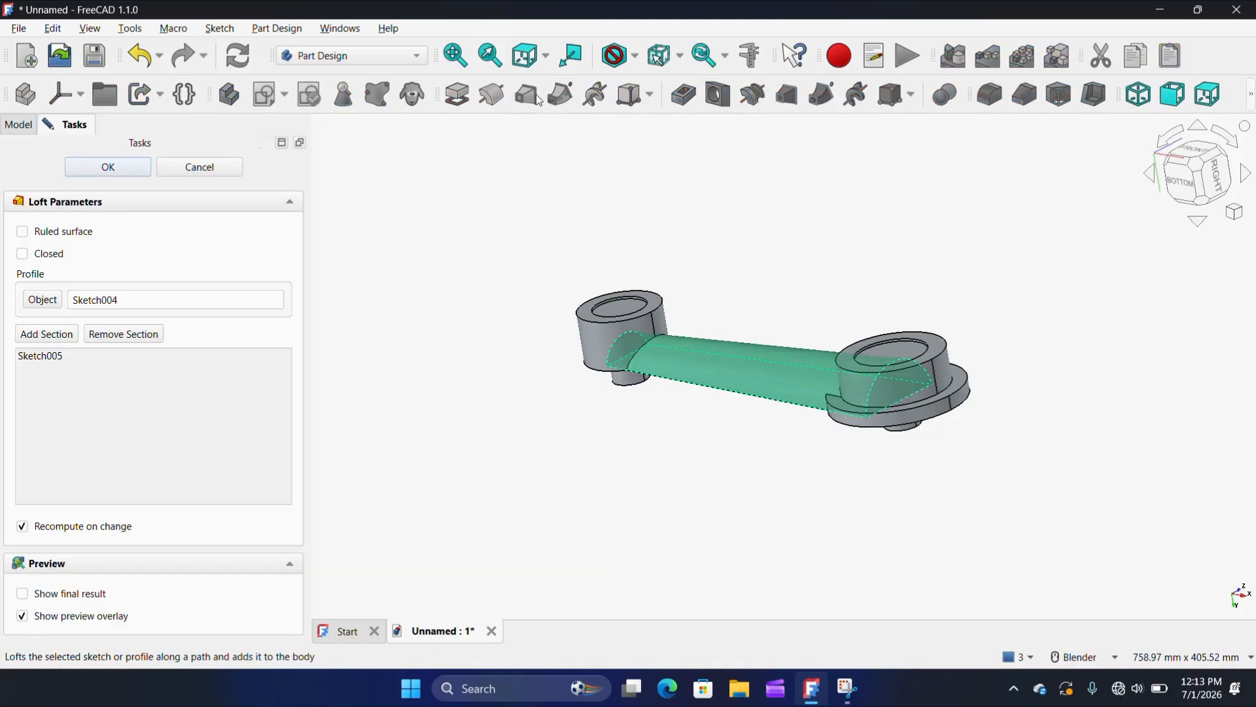
pyautogui.moveTo(735, 362)
pyautogui.mouseDown(button='middle')
pyautogui.moveTo(833, 331)
pyautogui.moveTo(1063, 345)
pyautogui.moveTo(785, 367)
pyautogui.moveTo(848, 390)
pyautogui.mouseUp(button='middle')
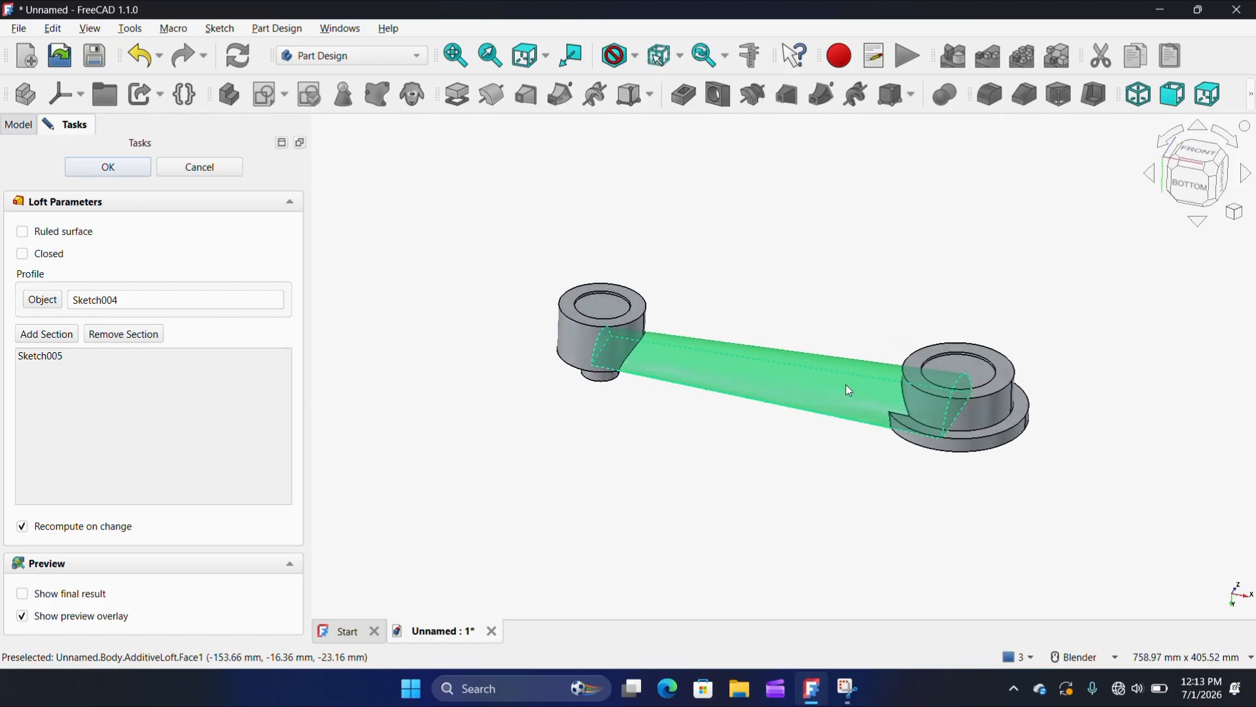
pyautogui.click(108, 167)
pyautogui.scroll(3, 653, 401)
pyautogui.moveTo(653, 401); pyautogui.dragTo(458, 393, button='middle')
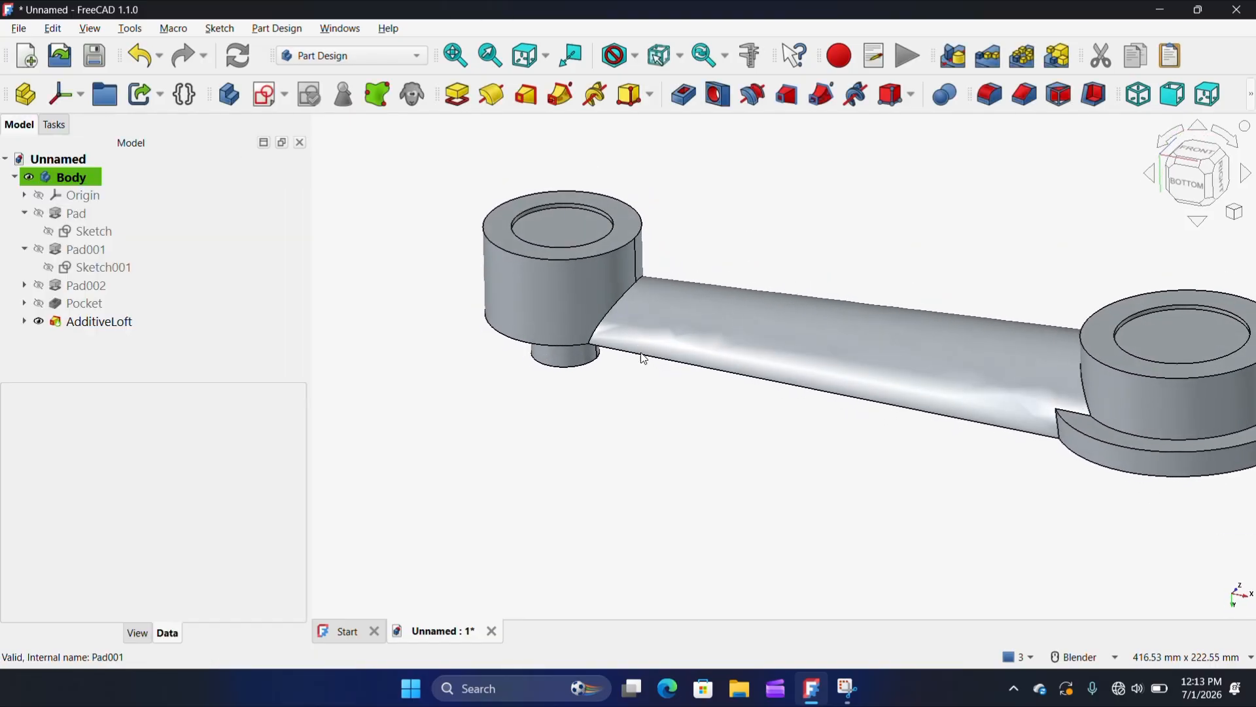
# - Start a new sketch on the XY base plane and turn the view to face the link from the front
pyautogui.scroll(-3, 410, 412)
pyautogui.scroll(2, 818, 379)
pyautogui.scroll(-1, 816, 383)
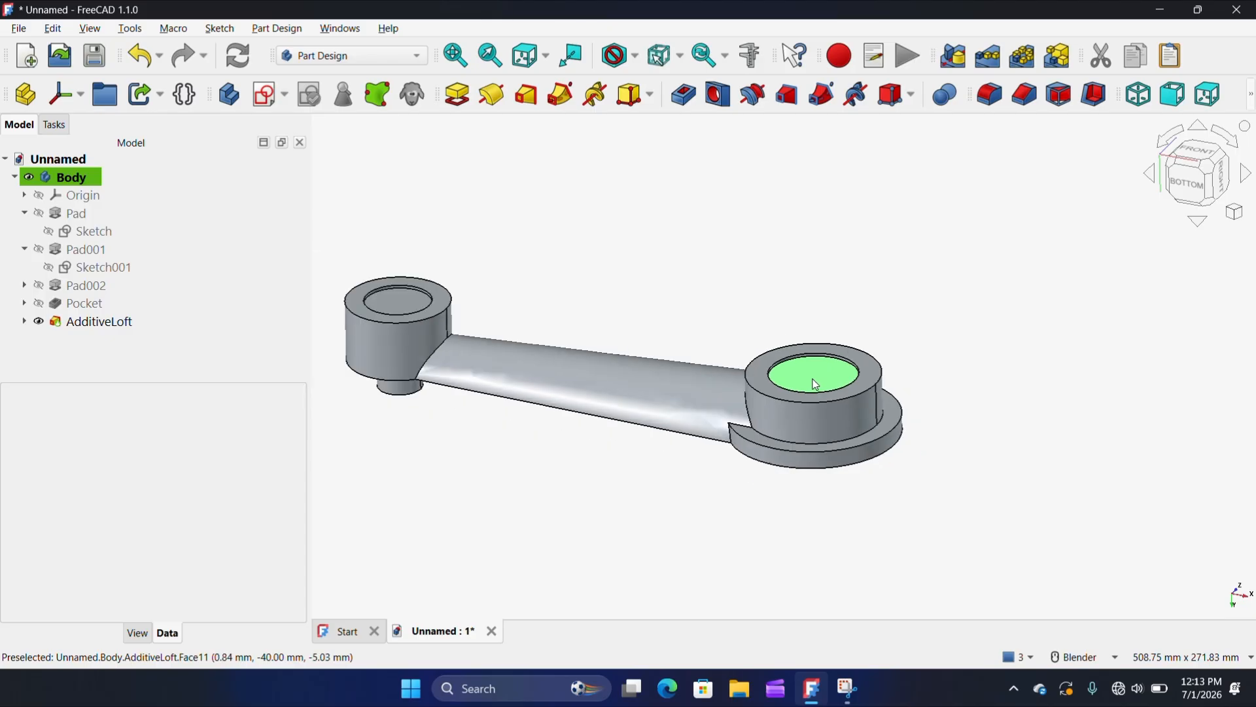
pyautogui.scroll(1, 815, 384)
pyautogui.click(265, 95)
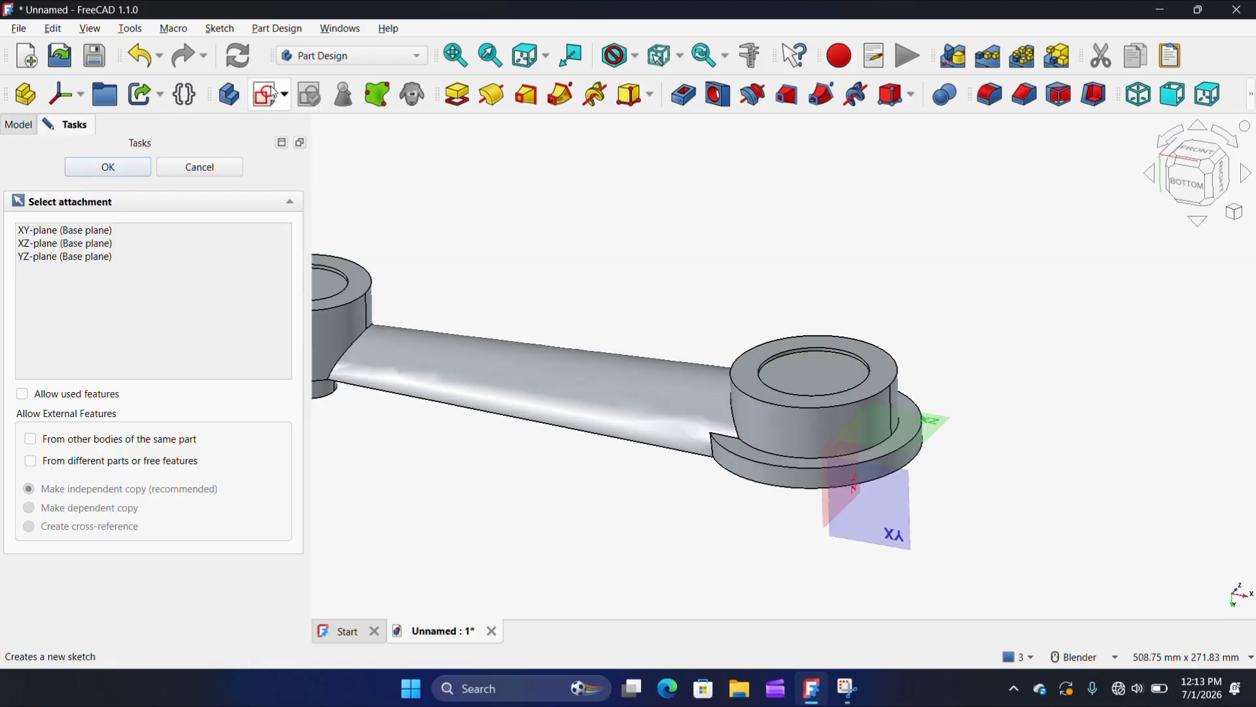
pyautogui.click(904, 514)
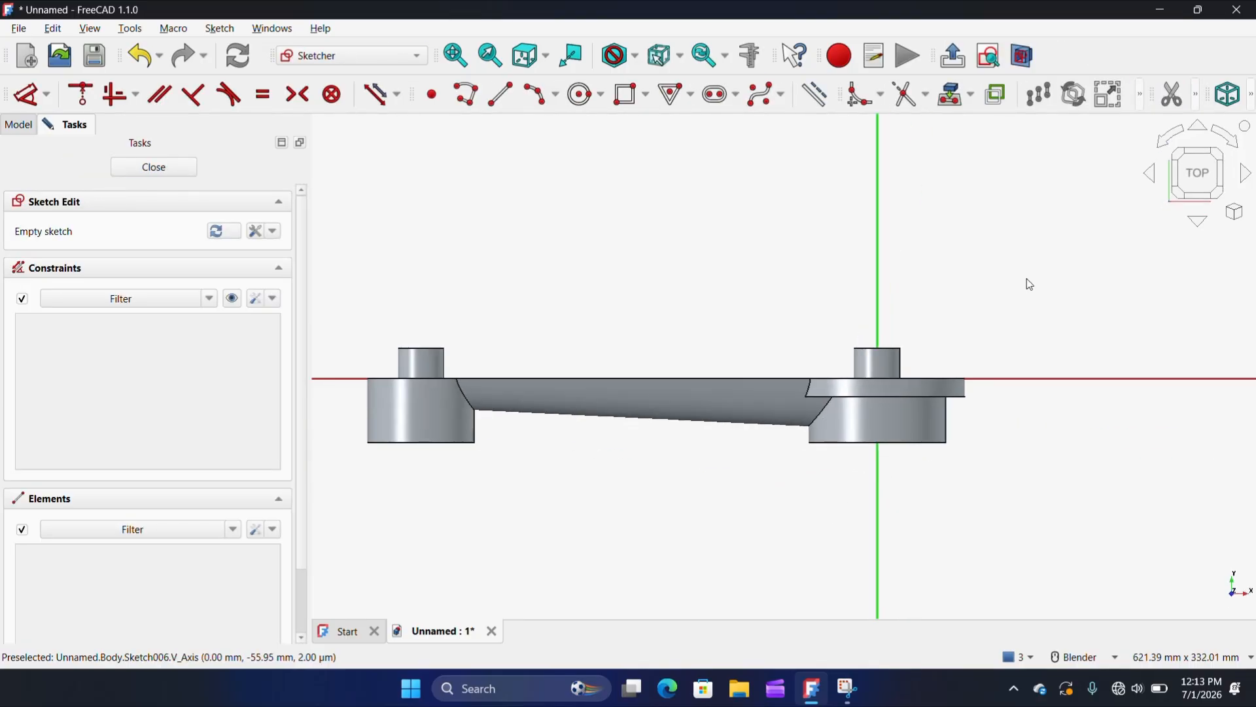
pyautogui.click(1199, 124)
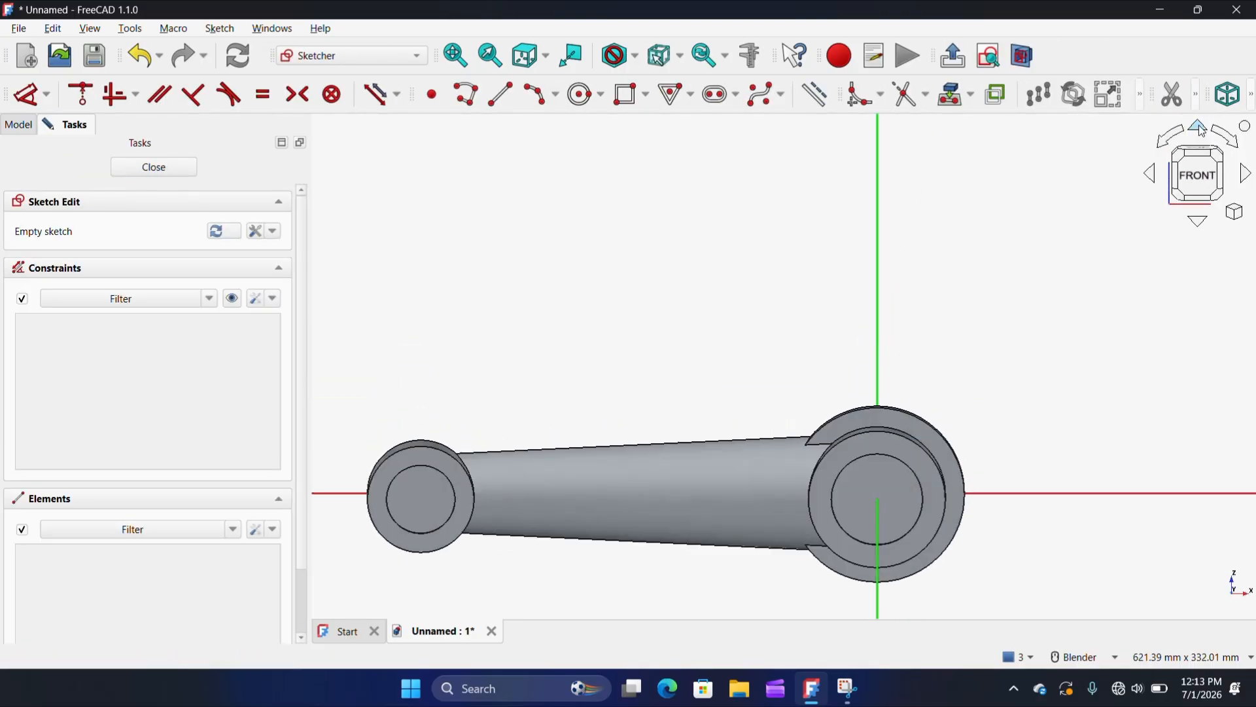
pyautogui.click(1204, 148)
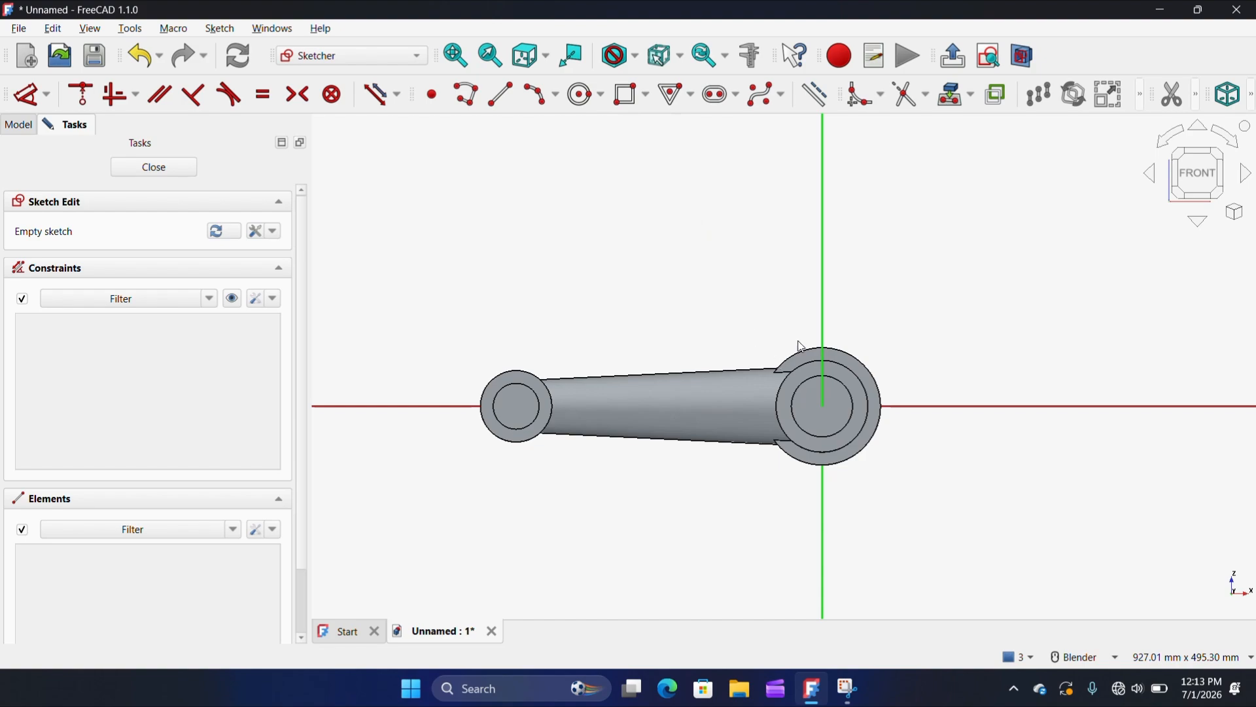
# - Project the circular floor edge of the recess in the larger joint end into the sketch as external geometry
pyautogui.click(1199, 126)
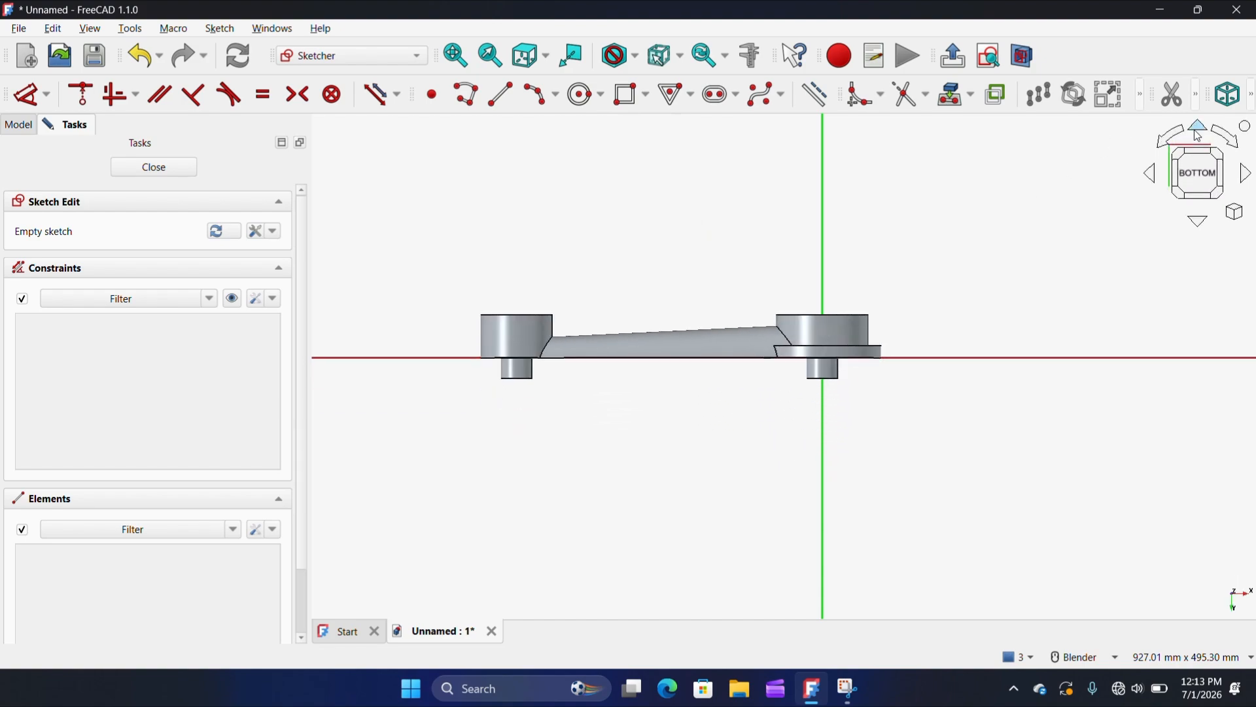
pyautogui.scroll(5, 890, 320)
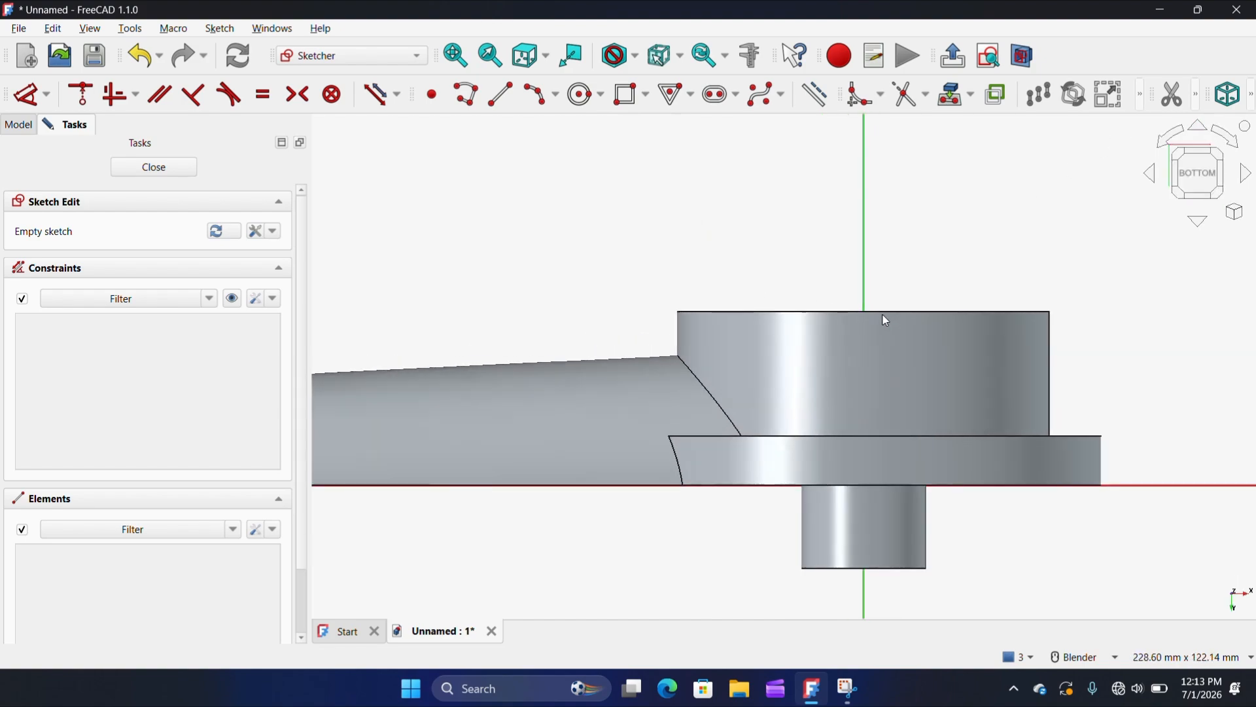
pyautogui.moveTo(911, 210); pyautogui.dragTo(876, 259, button='middle')
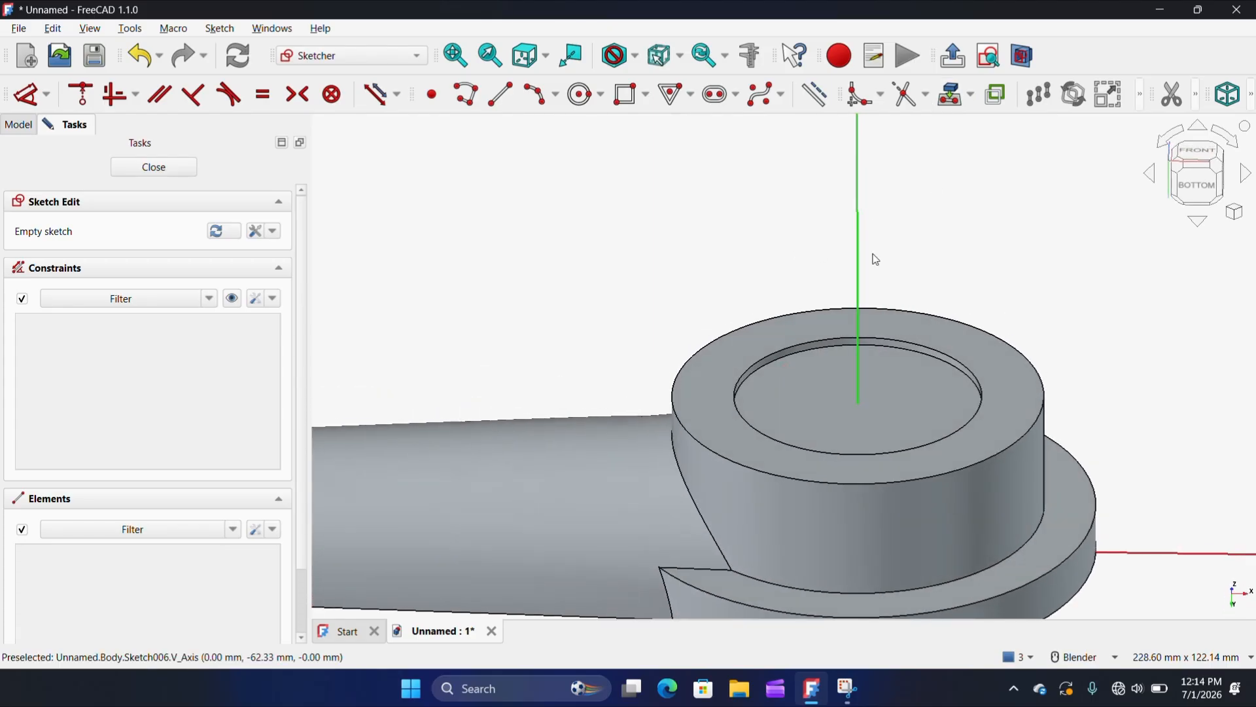
pyautogui.click(951, 94)
pyautogui.scroll(3, 935, 368)
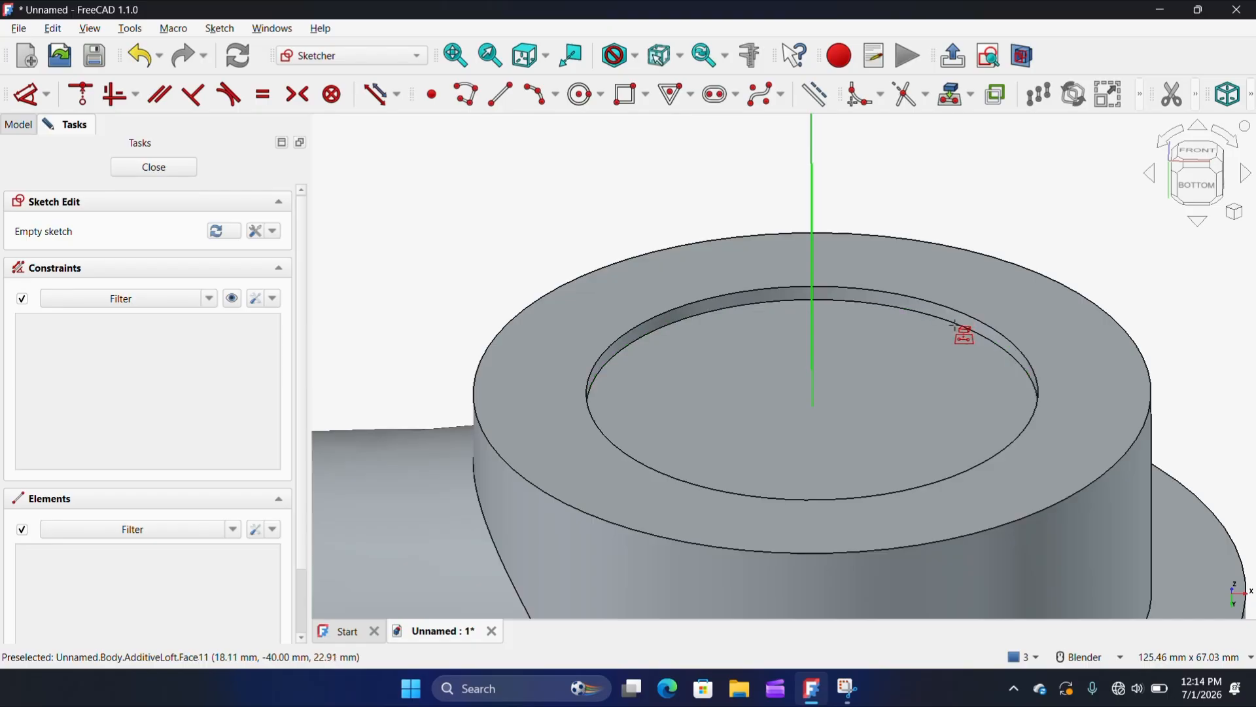
pyautogui.scroll(5, 956, 324)
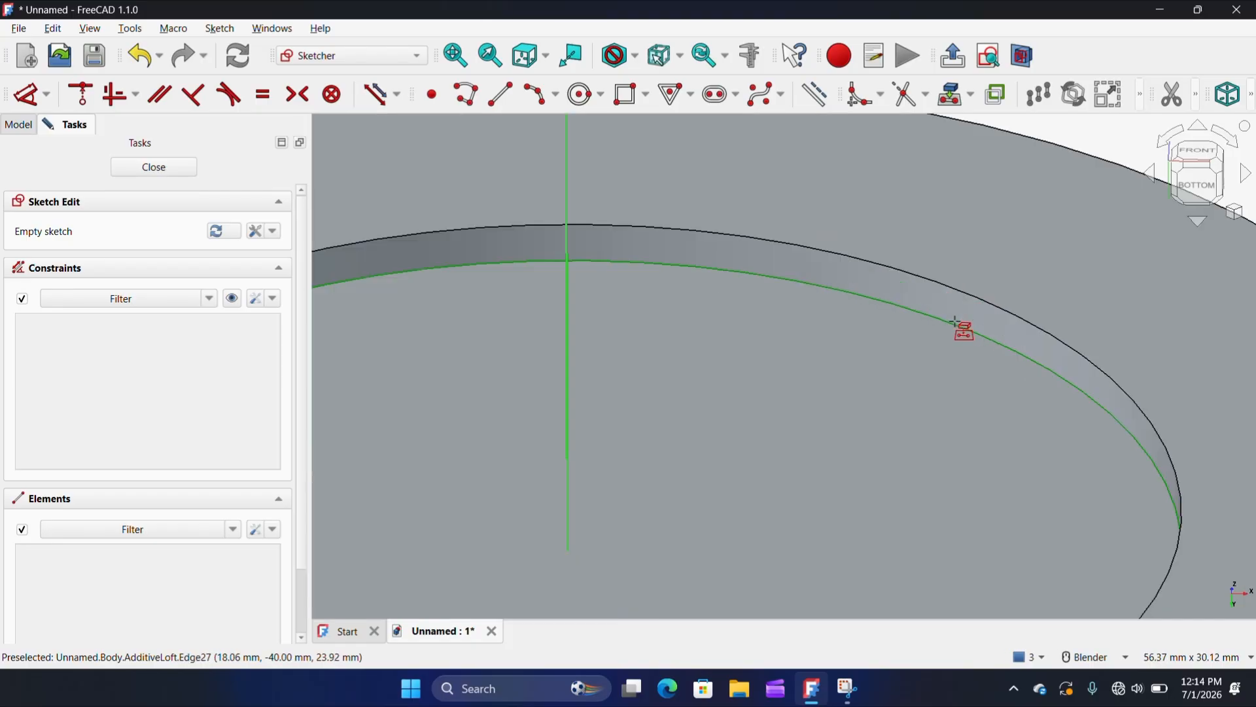
pyautogui.click(957, 327)
pyautogui.scroll(-4, 957, 327)
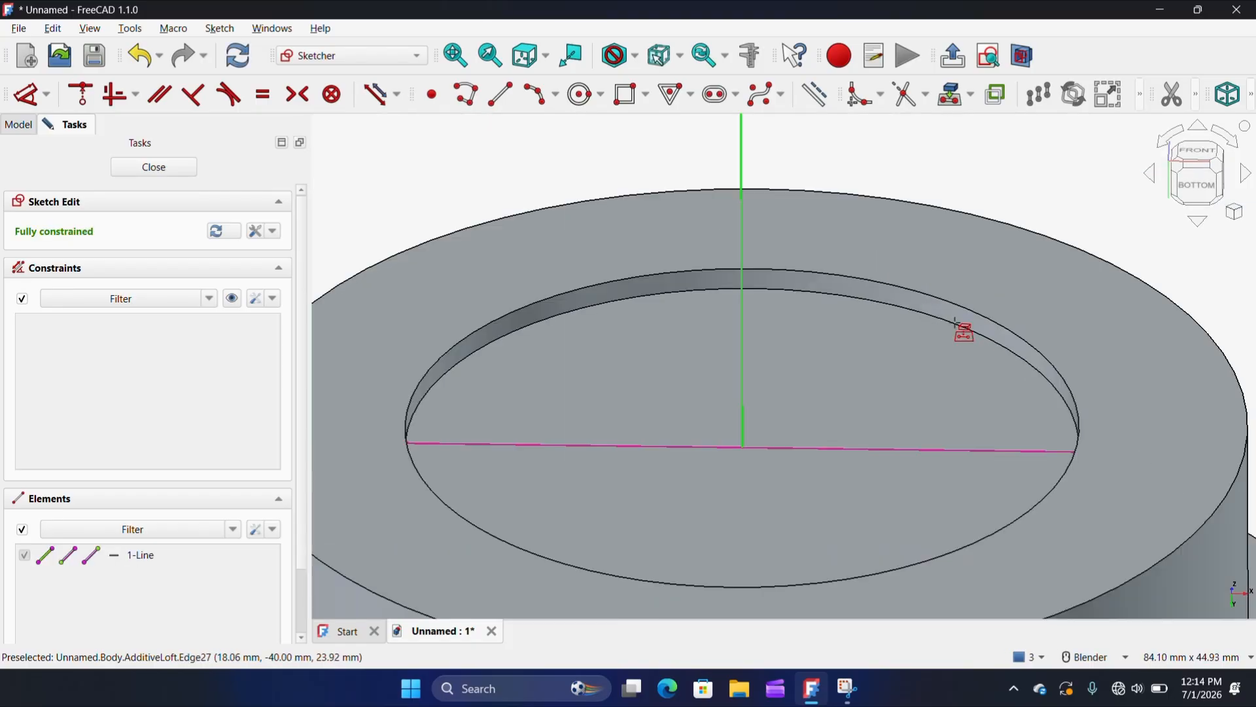
pyautogui.scroll(-3, 956, 324)
pyautogui.press('q')
pyautogui.press('p')
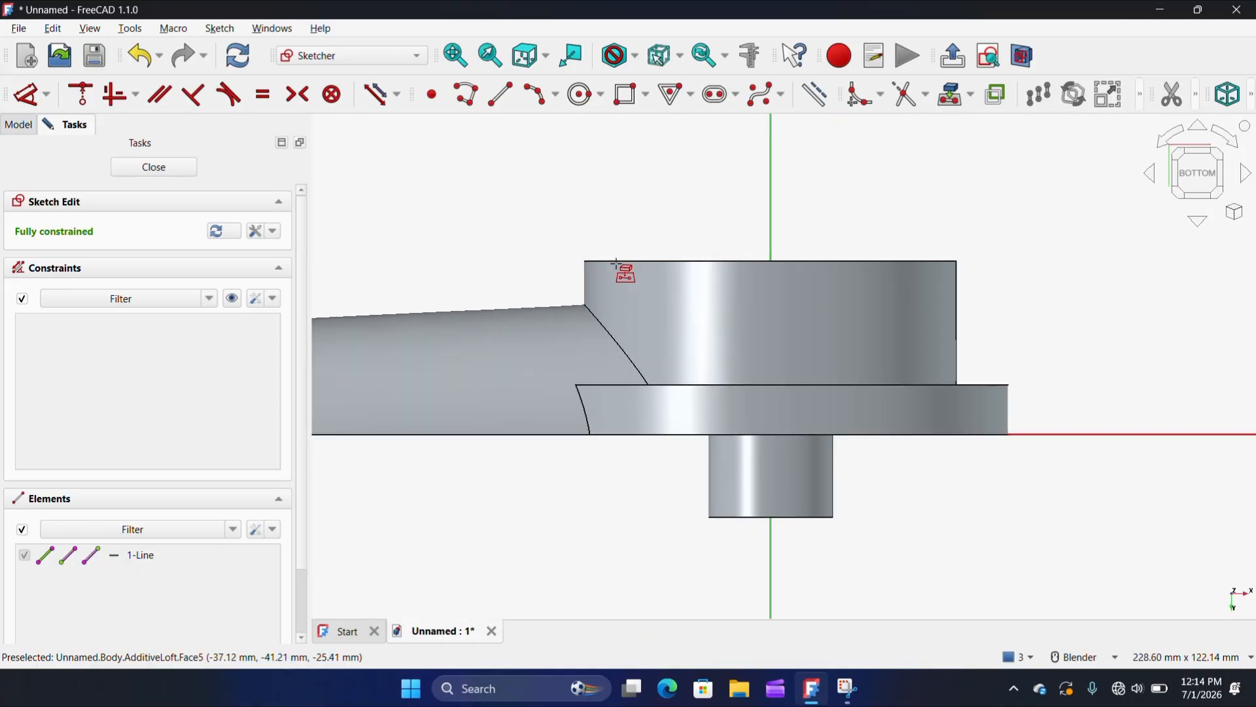
# - Section the view at the sketch plane and turn the projected recess edge into construction geometry
pyautogui.click(988, 56)
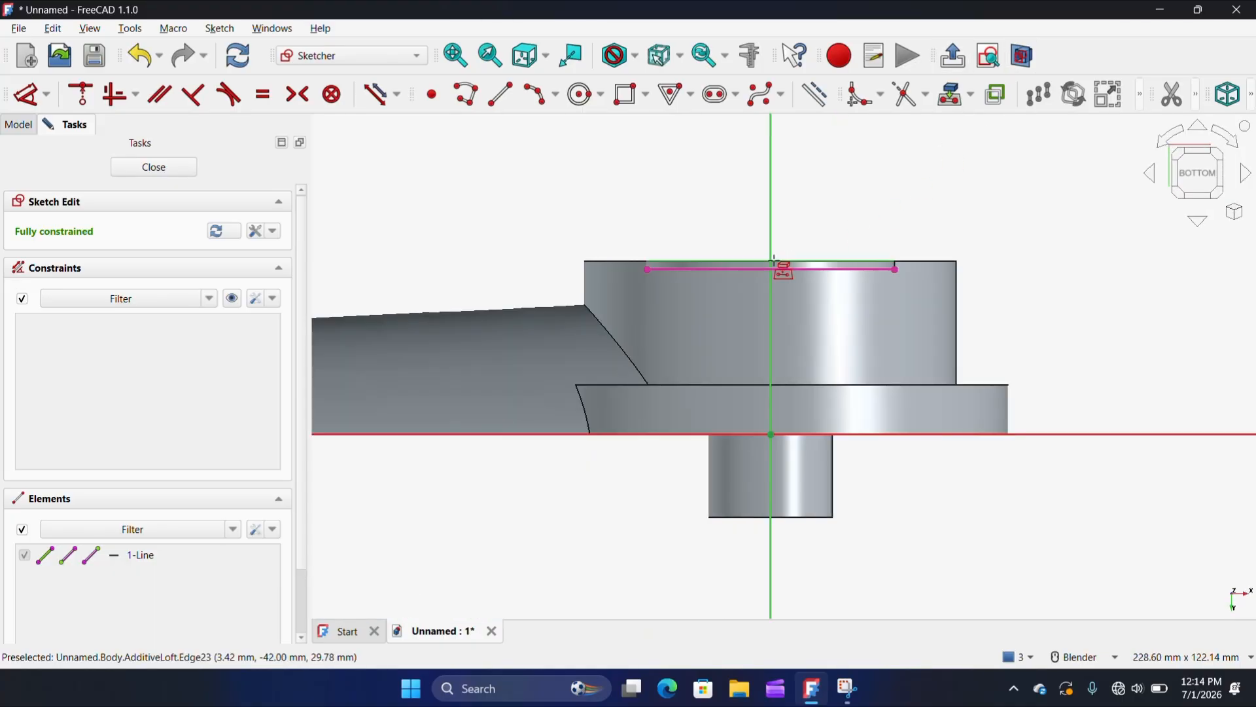
pyautogui.scroll(4, 733, 241)
pyautogui.press('Escape')
pyautogui.moveTo(477, 194); pyautogui.dragTo(1164, 401)
pyautogui.click(815, 93)
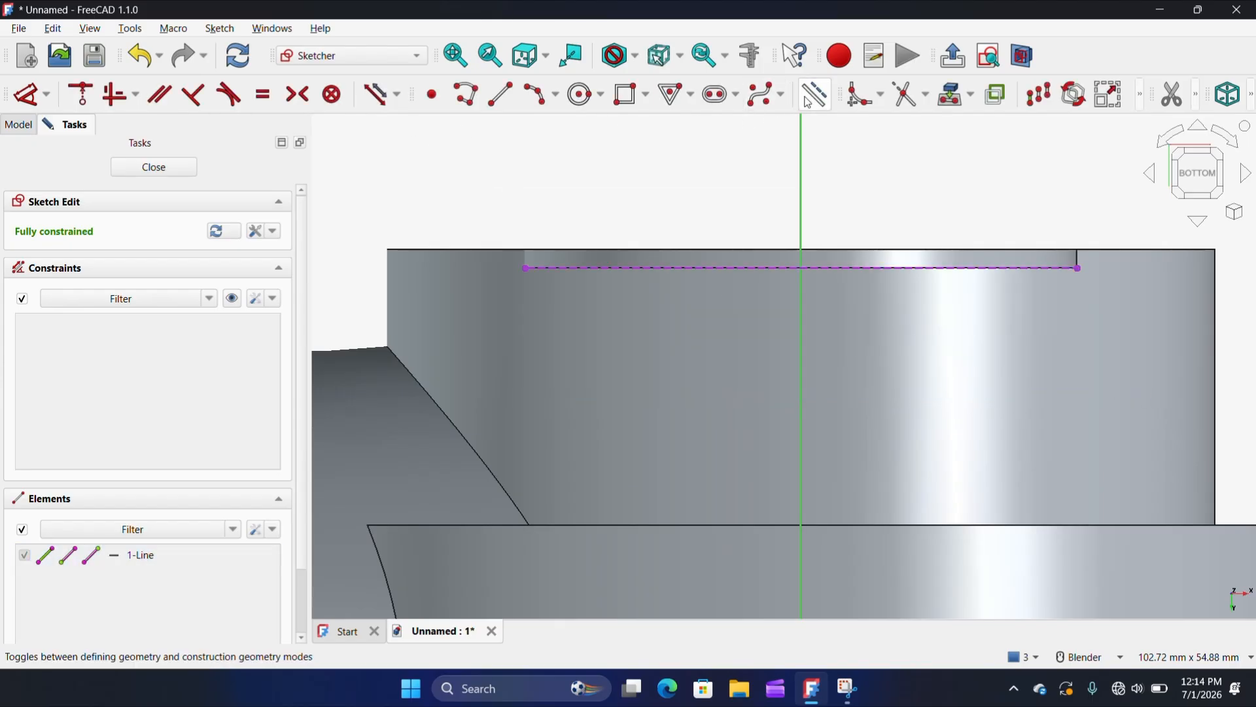
pyautogui.scroll(-1, 844, 340)
pyautogui.scroll(2, 844, 340)
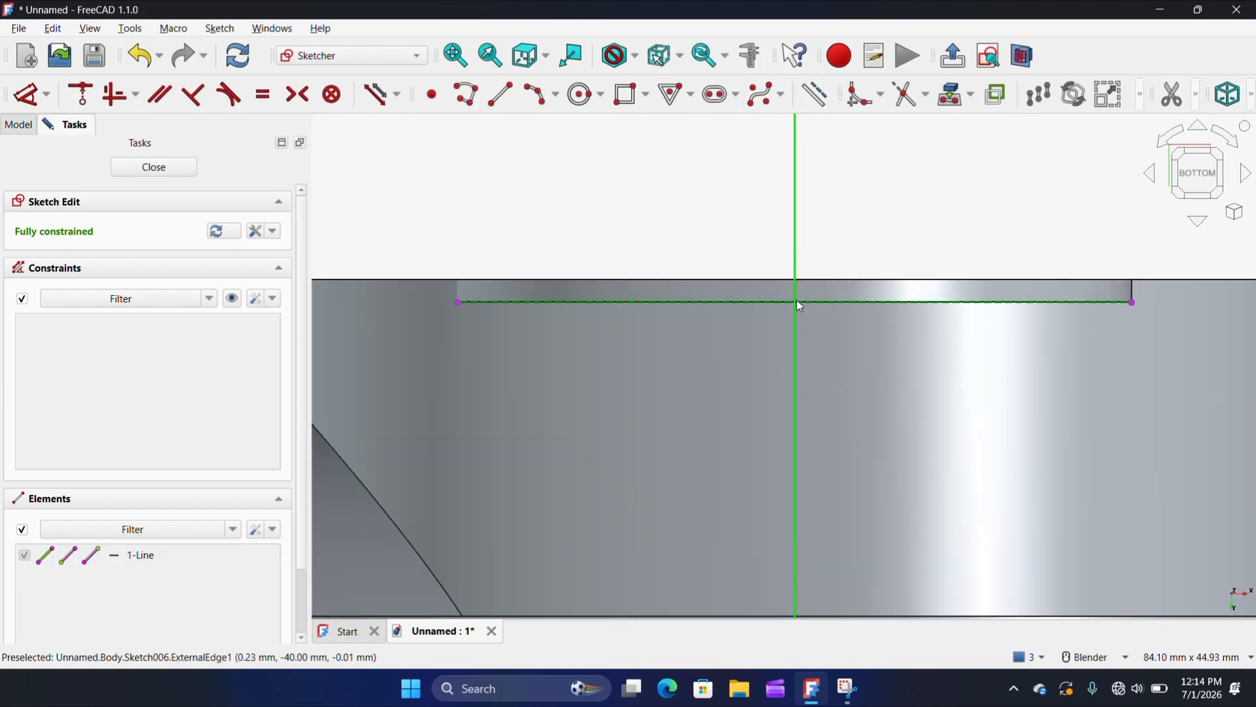
pyautogui.scroll(-4, 759, 354)
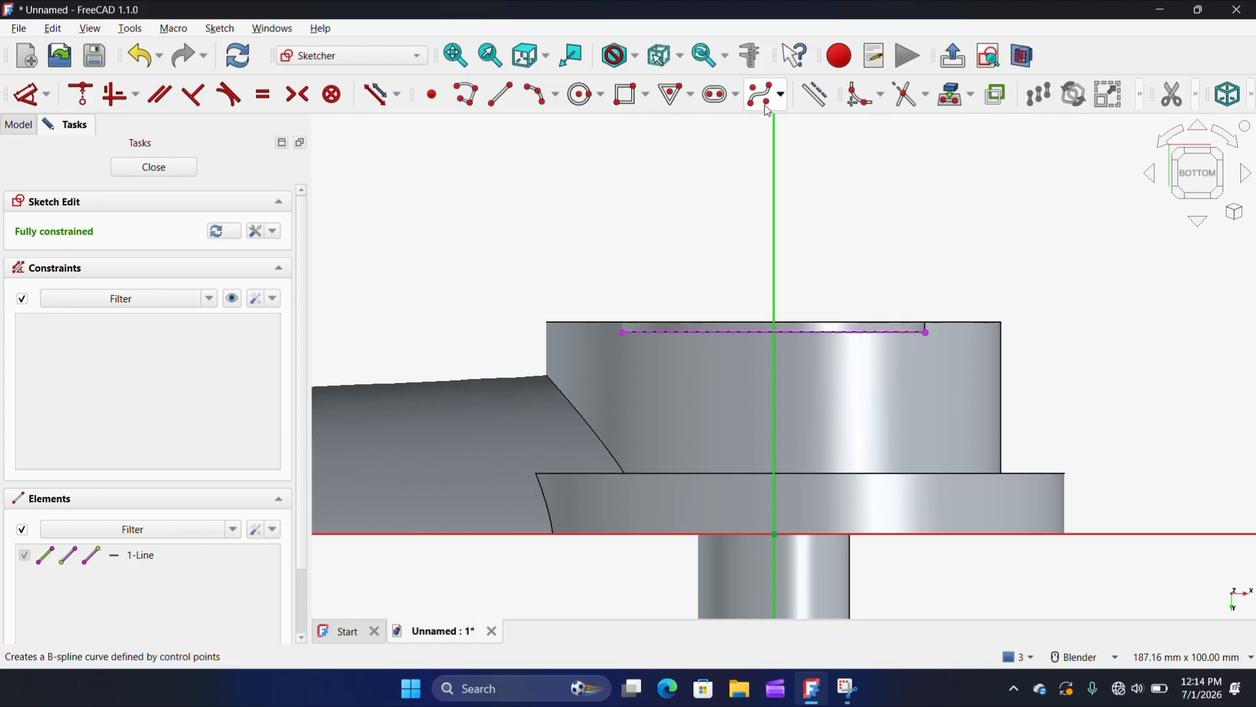
# - Draw an arc by three rim points from the projected recess line, about 25 mm from the vertical axis, up to that axis
pyautogui.click(540, 98)
pyautogui.click(556, 97)
pyautogui.click(576, 141)
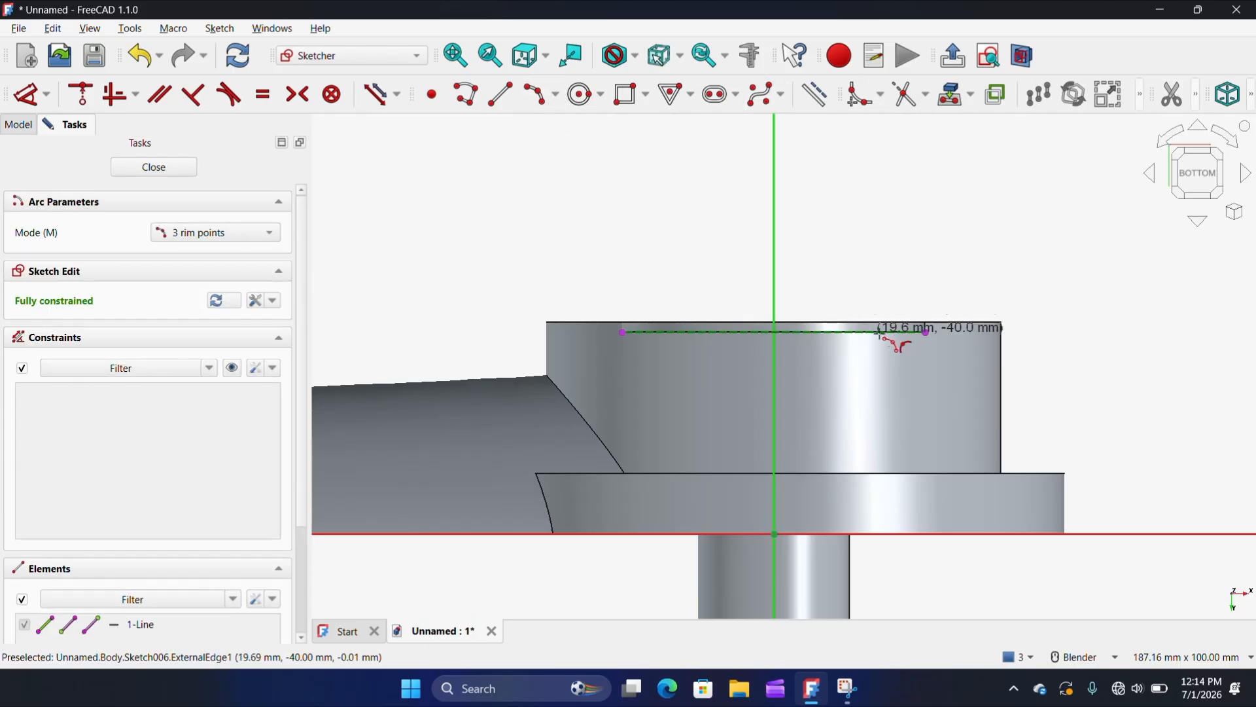
pyautogui.click(901, 328)
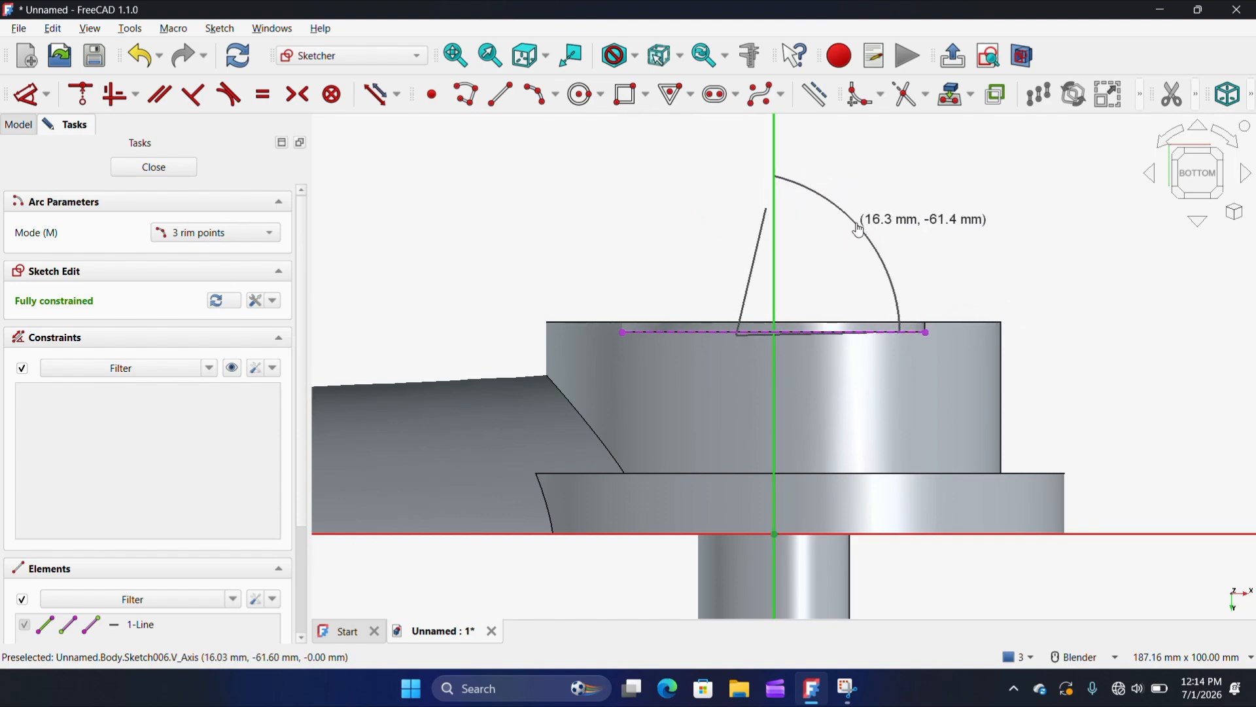
pyautogui.click(852, 219)
pyautogui.rightClick(710, 247)
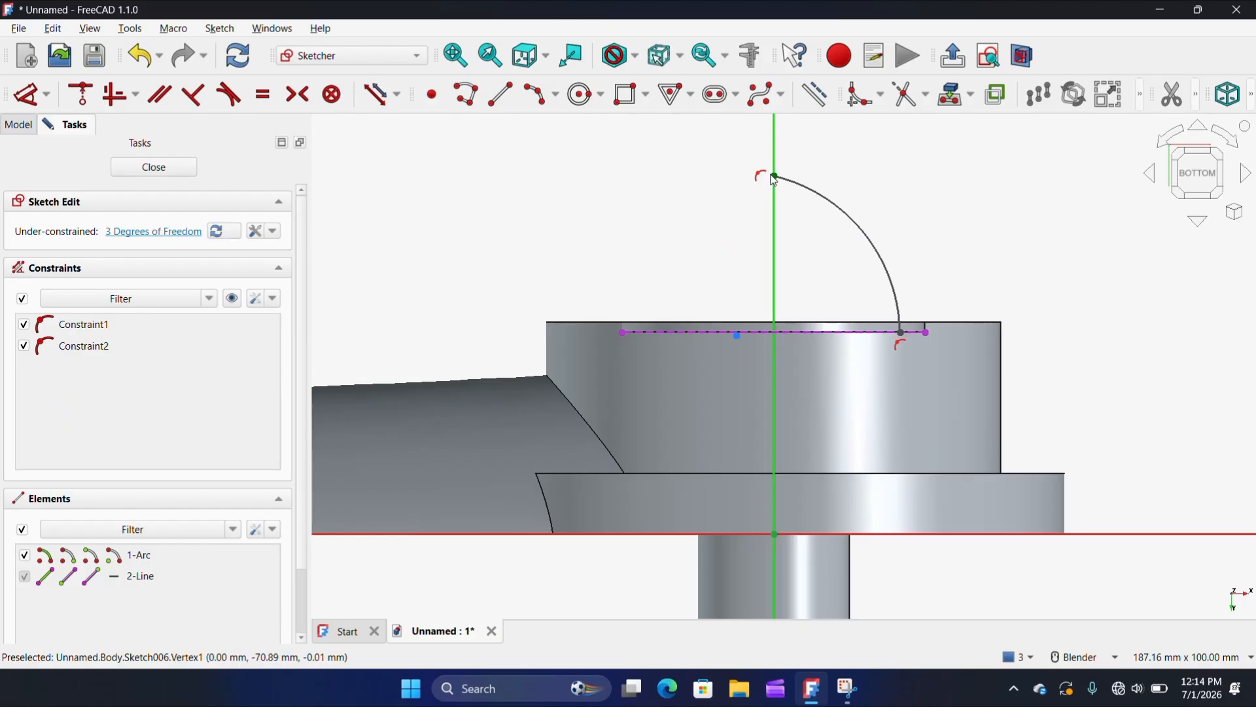
# - Close the arc profile with a vertical line down the axis and a horizontal line along the projected recess edge to the arc's end
pyautogui.press('g')
pyautogui.press('l')
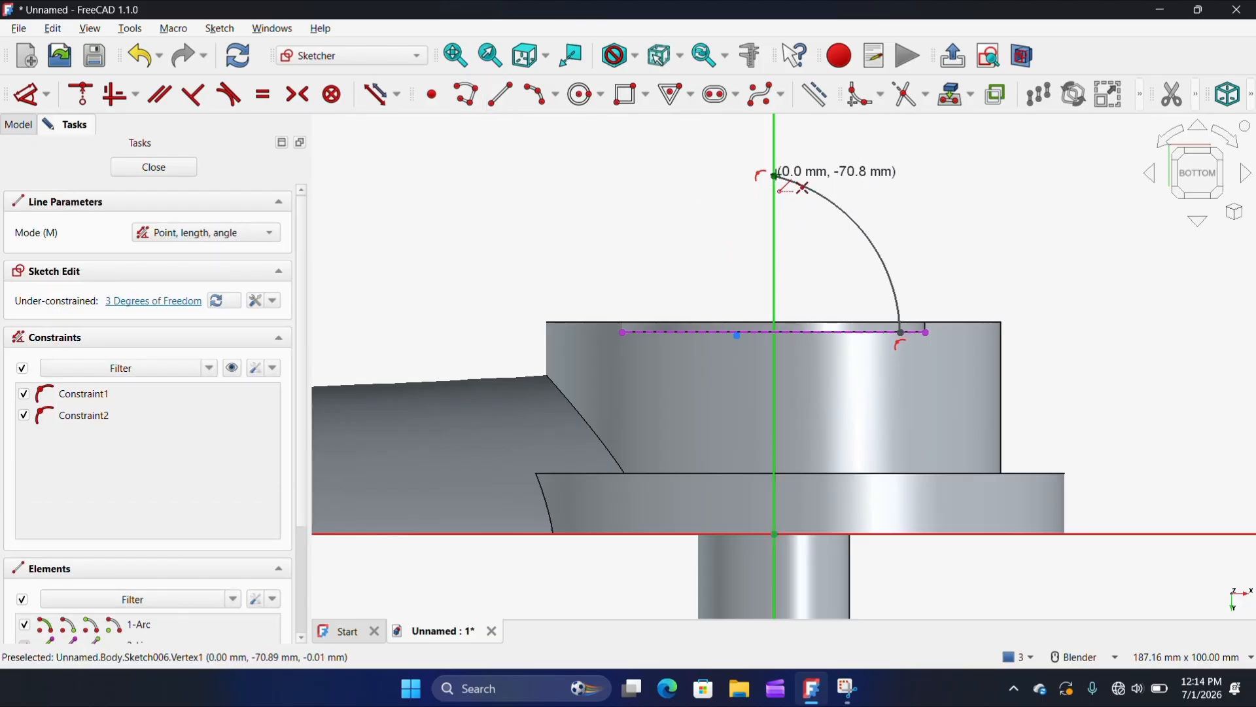
pyautogui.click(776, 175)
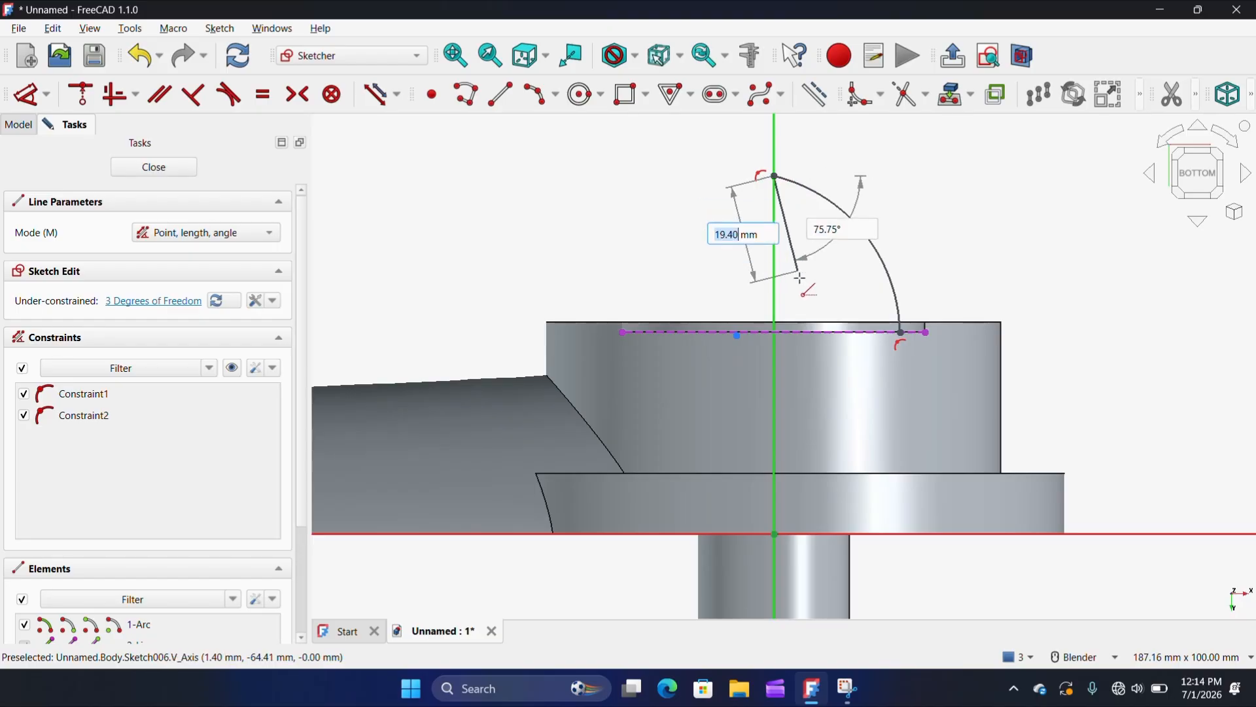
pyautogui.click(775, 332)
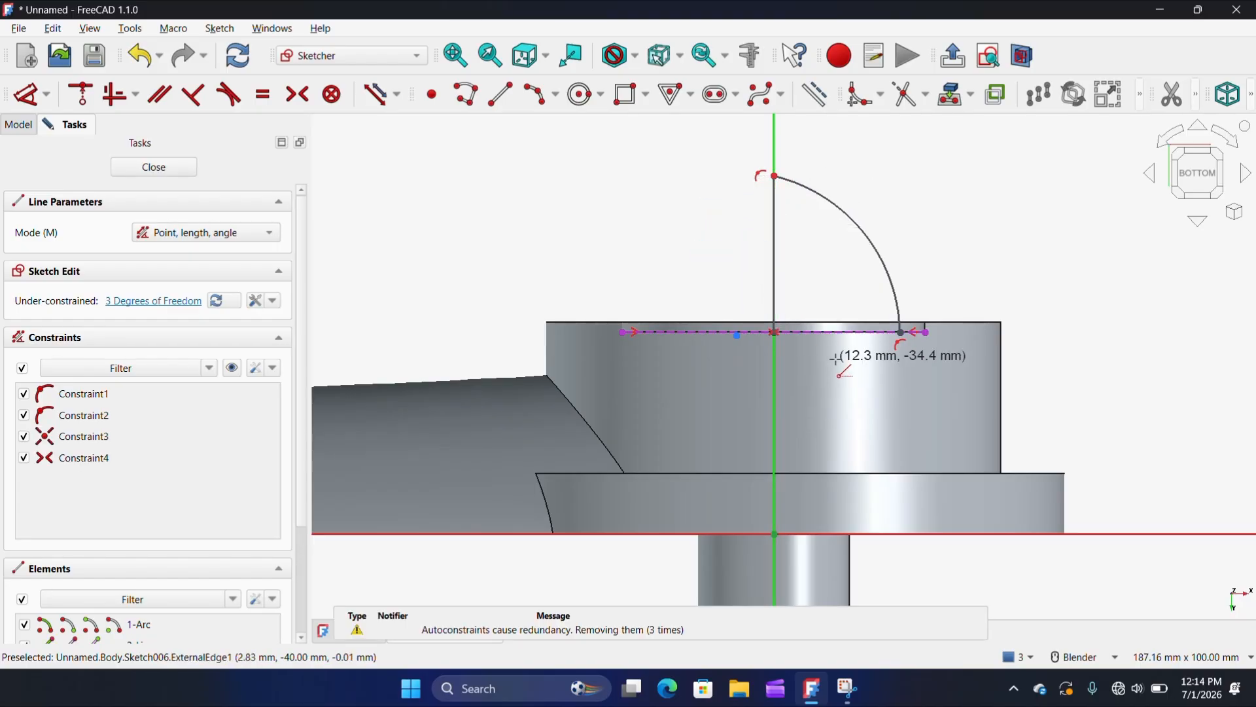
pyautogui.click(776, 332)
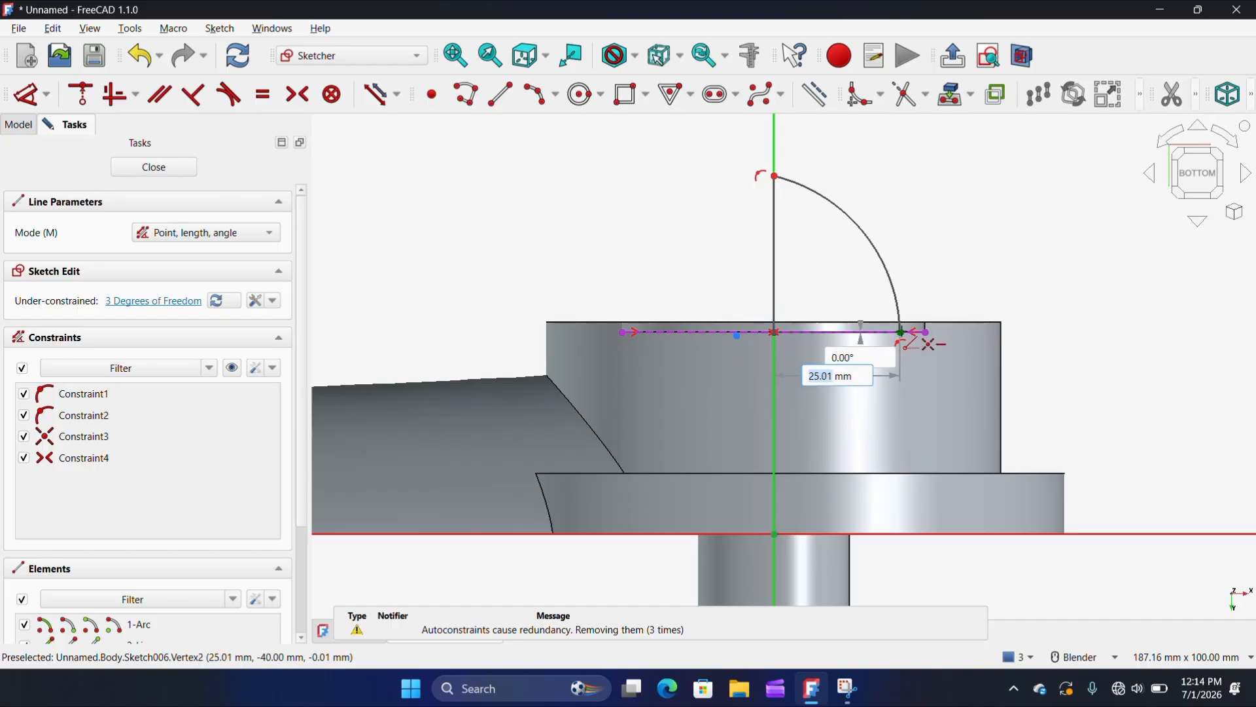
pyautogui.click(901, 333)
pyautogui.press('Escape')
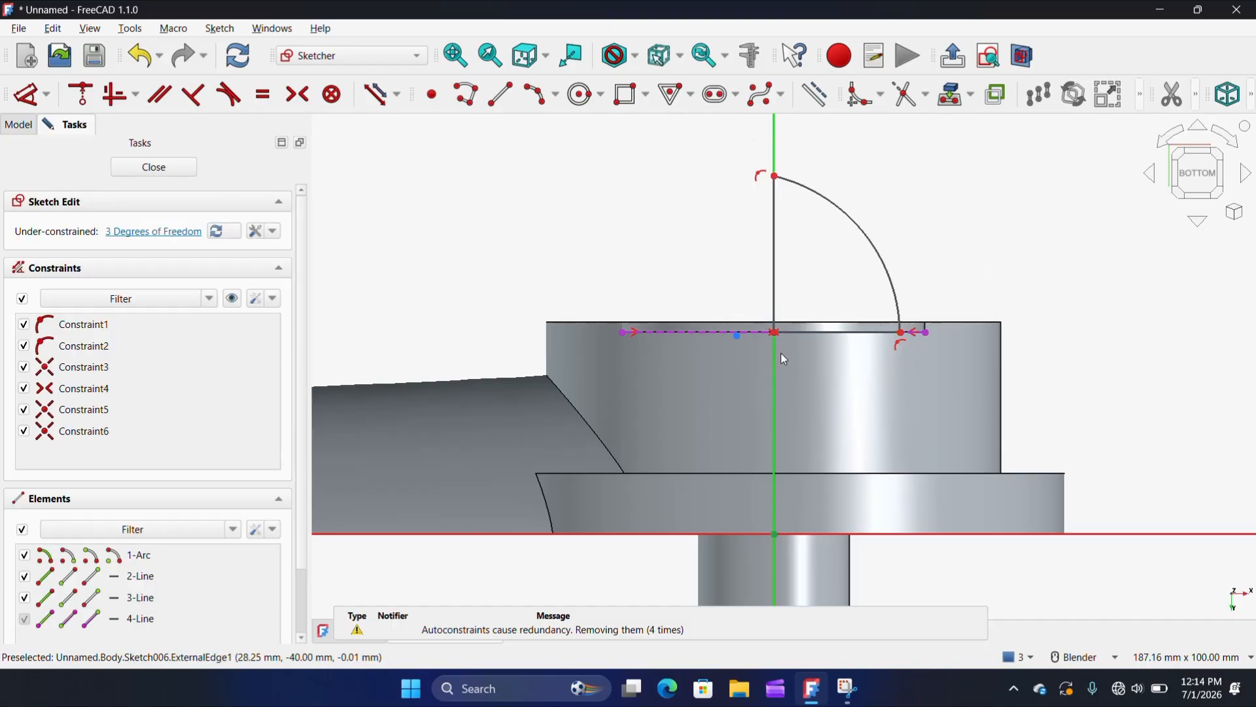
# - Make the arc's centre coincident with the corner where the vertical and horizontal lines meet
pyautogui.scroll(3, 780, 352)
pyautogui.moveTo(689, 320); pyautogui.dragTo(750, 323)
pyautogui.click(749, 321)
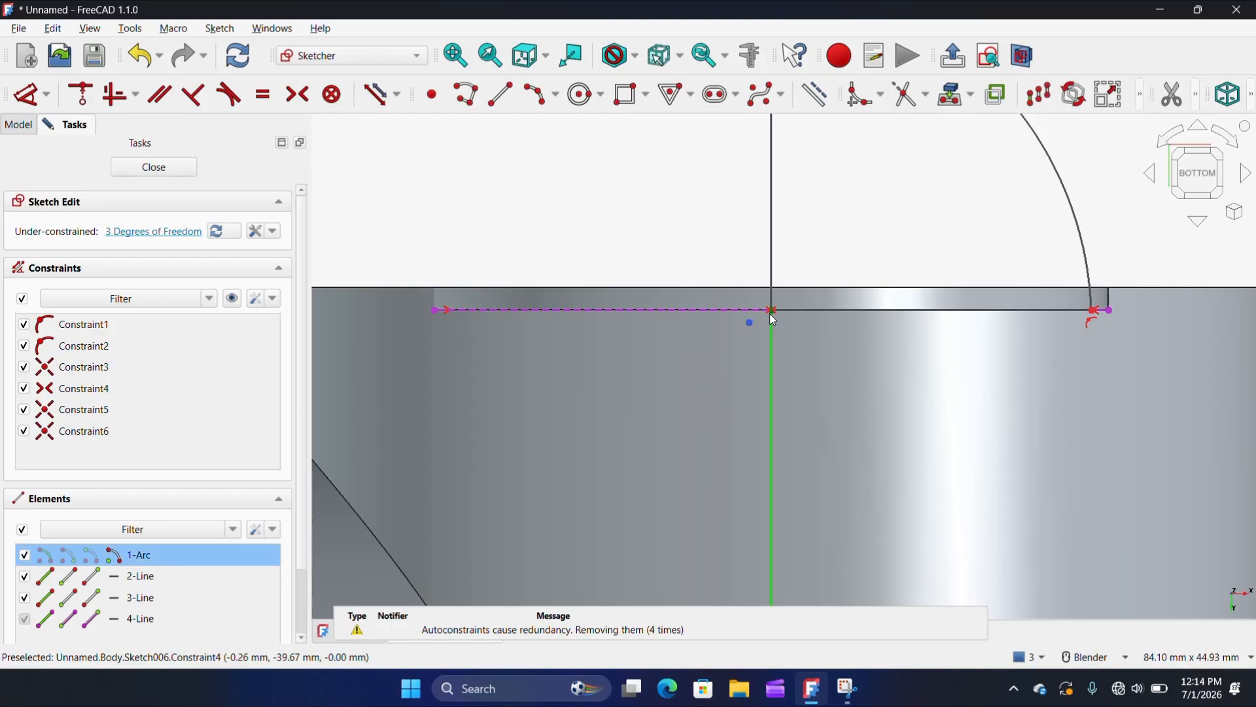
pyautogui.click(714, 249)
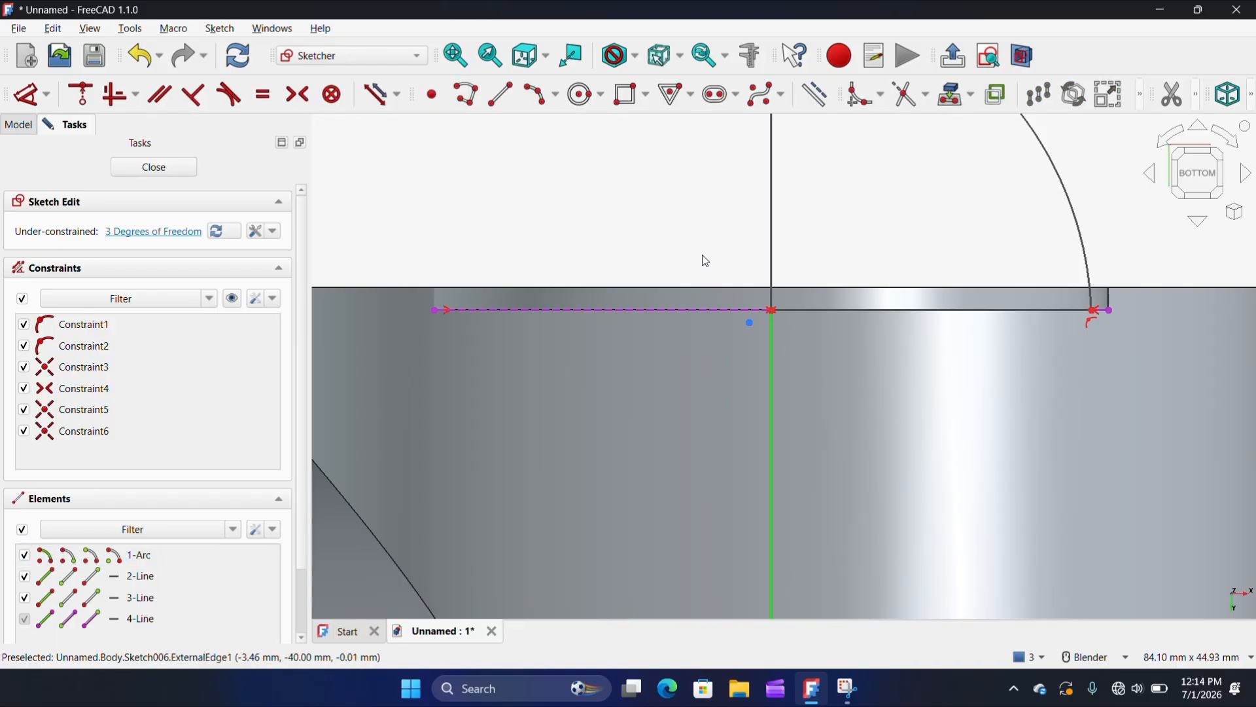
pyautogui.moveTo(697, 248); pyautogui.dragTo(827, 390)
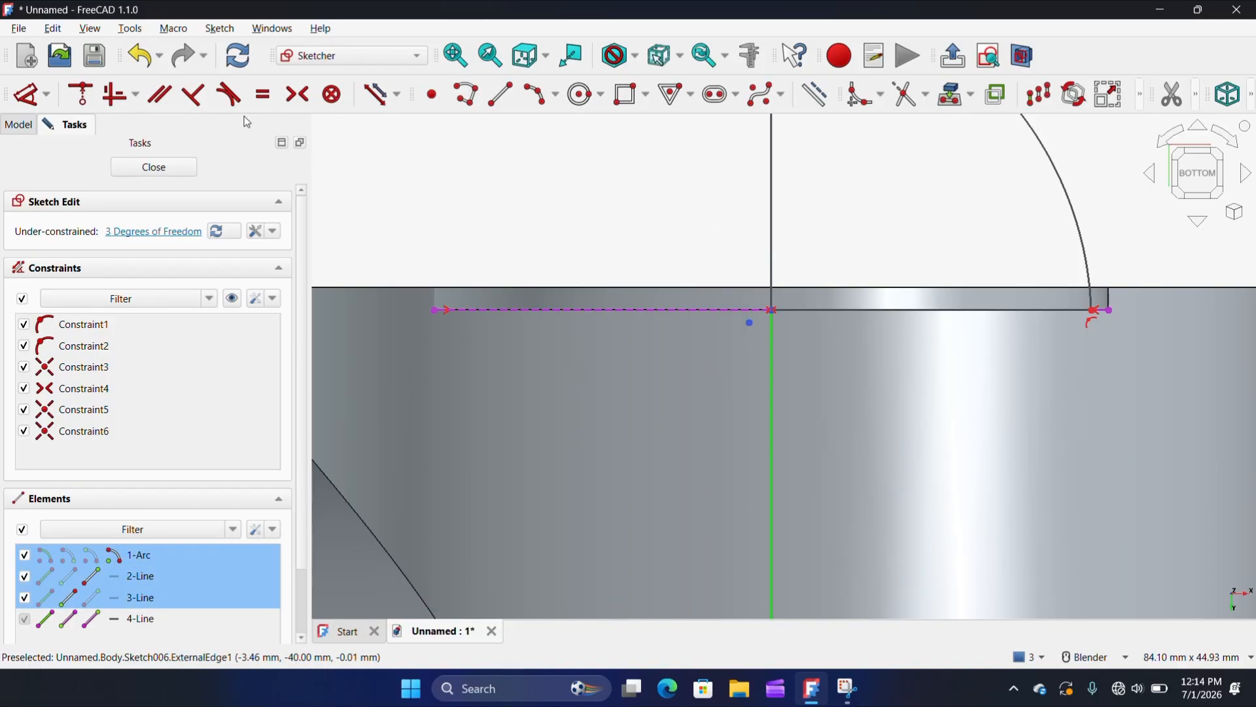
pyautogui.click(94, 101)
pyautogui.scroll(-3, 580, 337)
pyautogui.scroll(1, 883, 313)
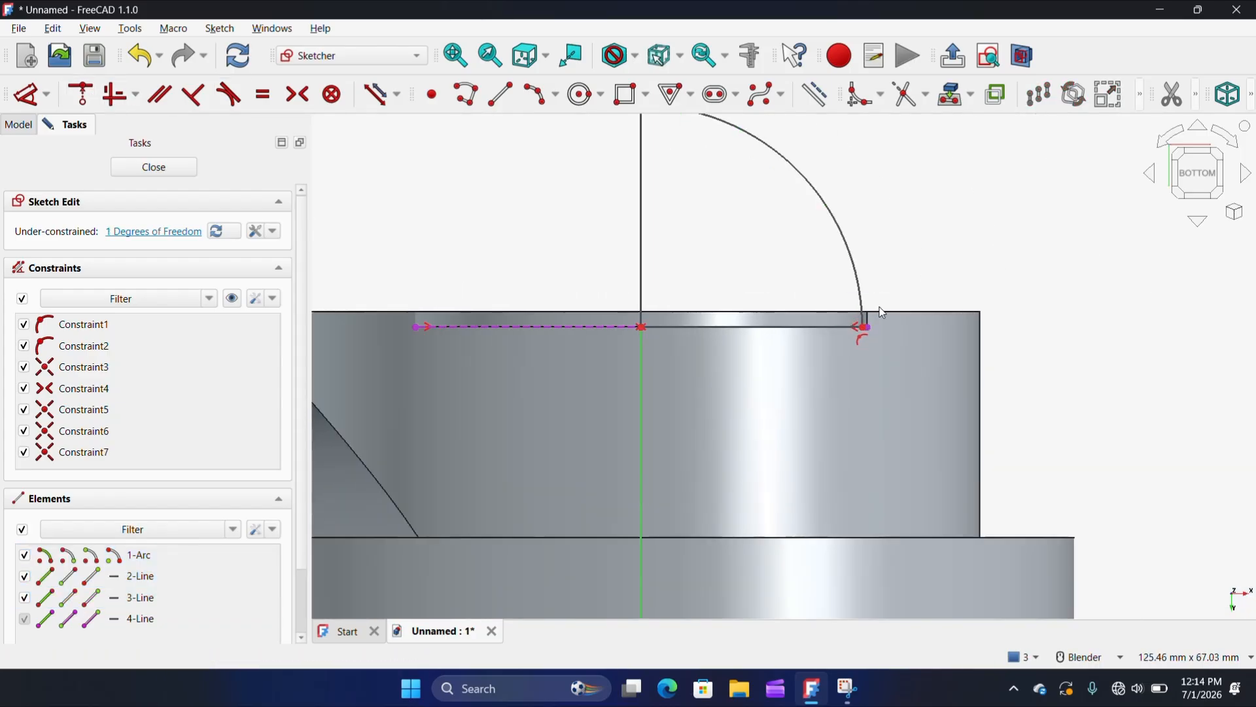
pyautogui.scroll(2, 879, 319)
pyautogui.scroll(-5, 879, 319)
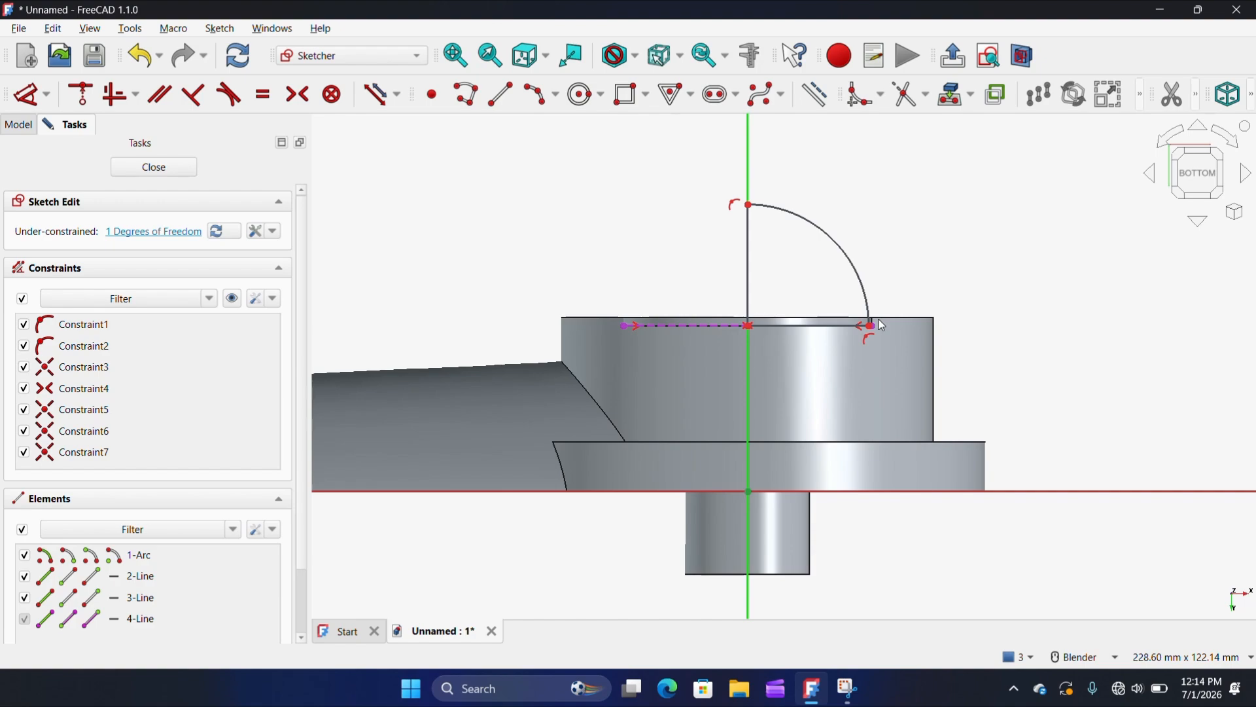
# - Constrain the arc's radius to 27 mm and leave the sketch
pyautogui.click(540, 24)
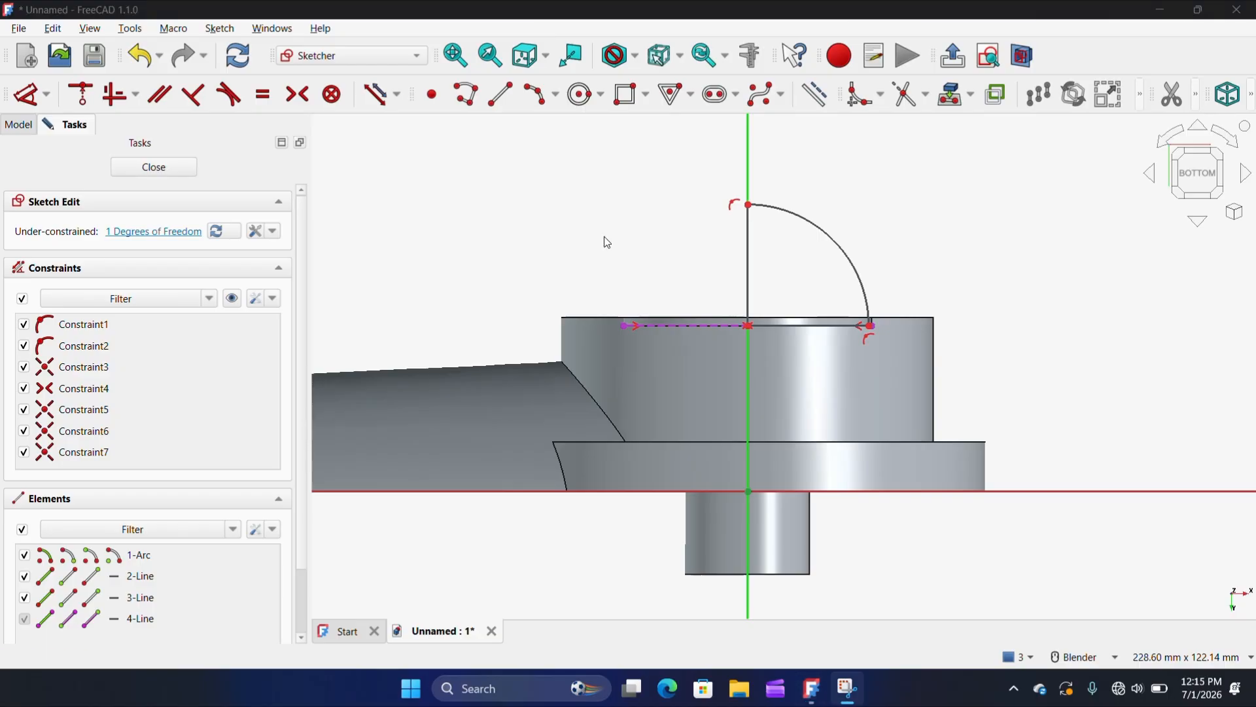
pyautogui.click(26, 95)
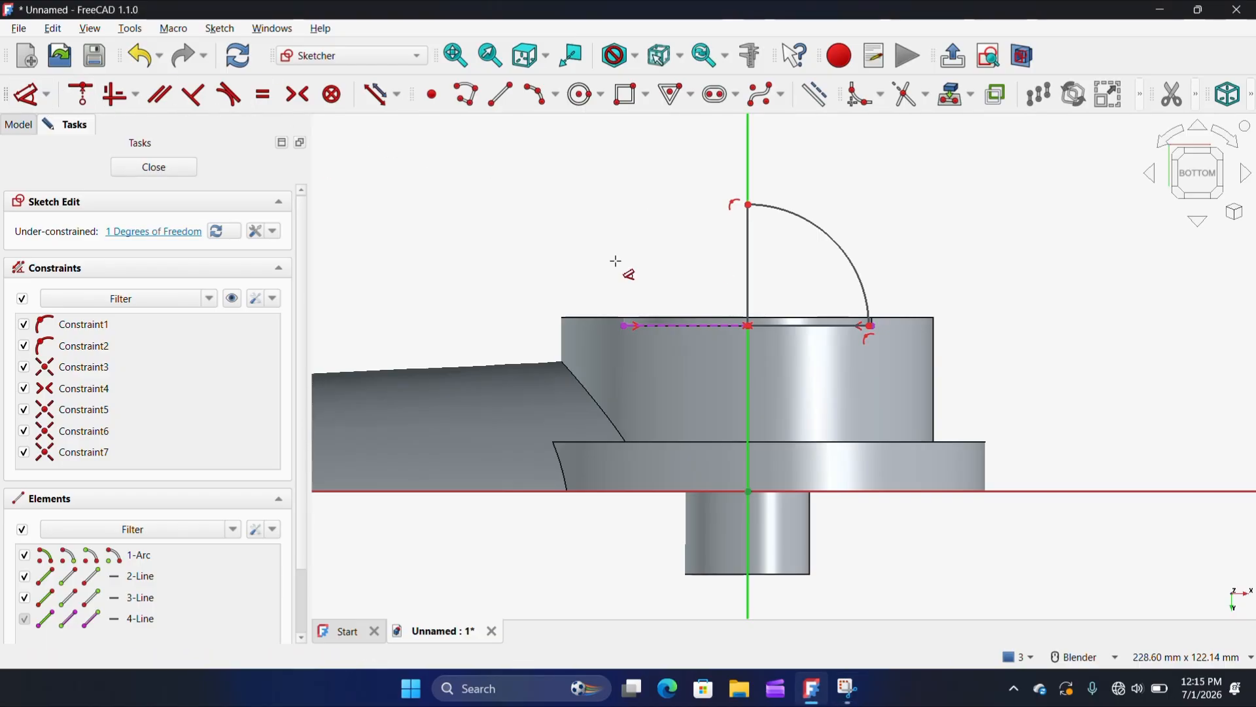
pyautogui.click(835, 243)
pyautogui.click(907, 208)
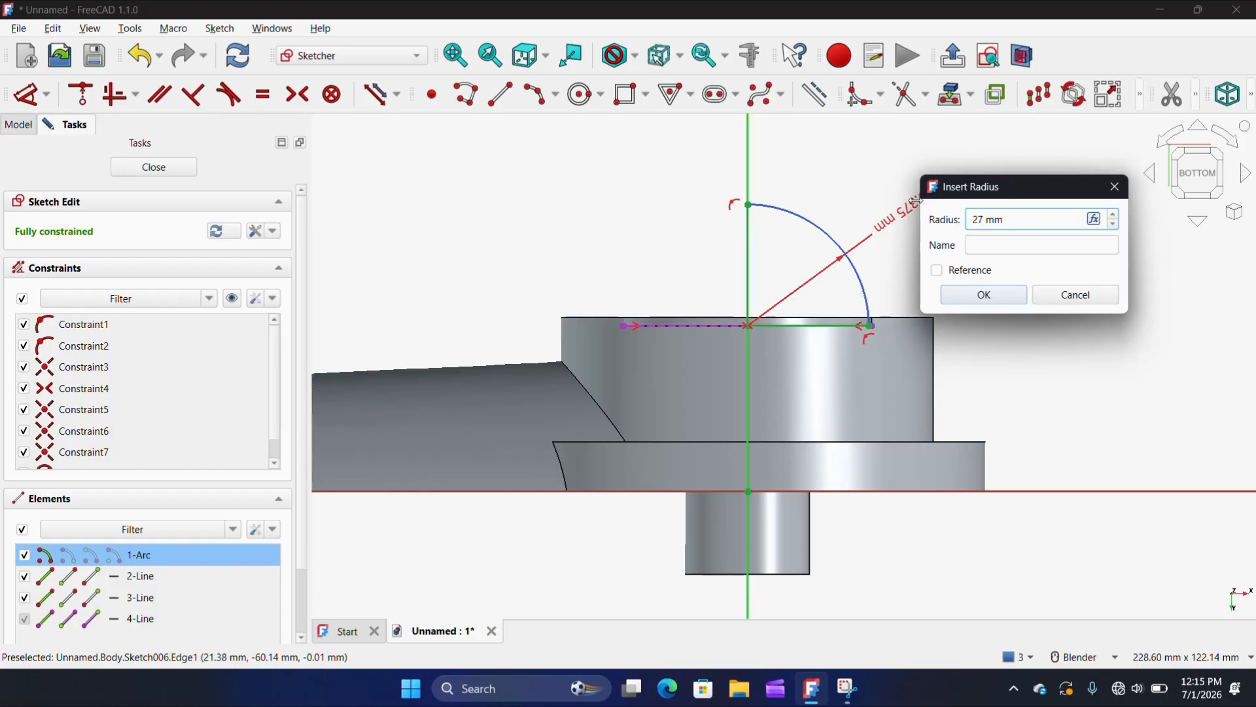
pyautogui.click(1011, 294)
pyautogui.scroll(4, 865, 312)
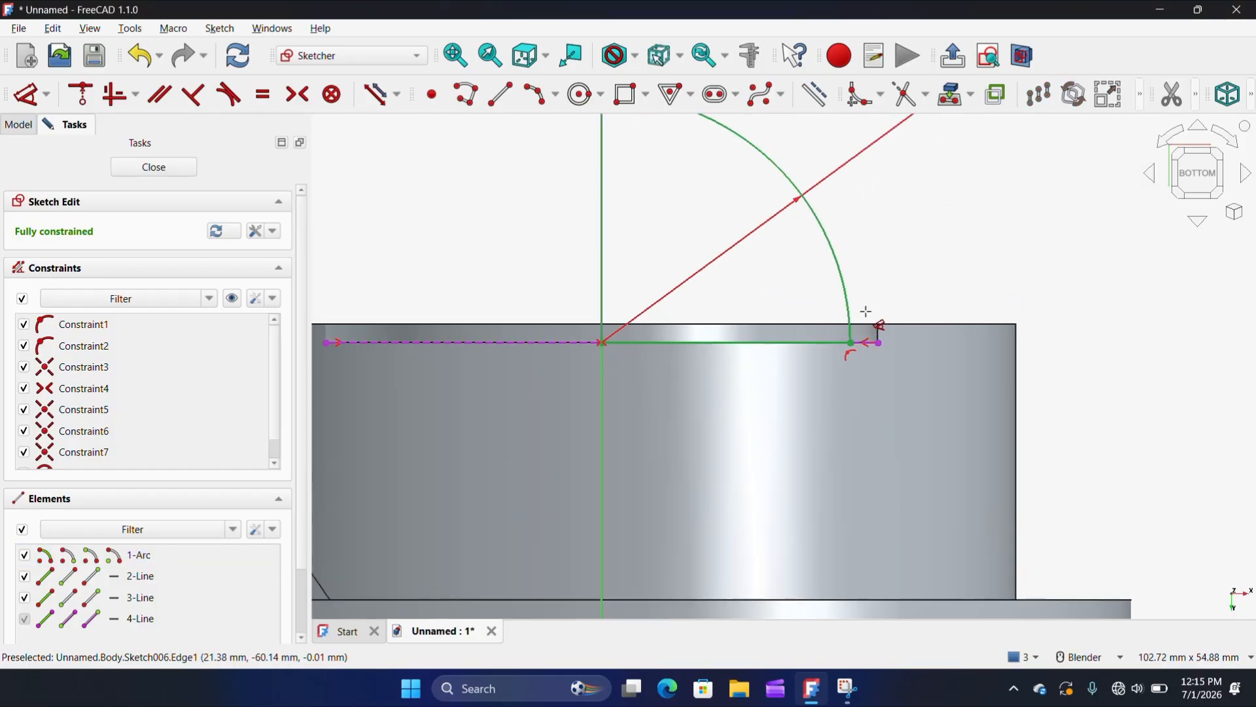
pyautogui.press('Escape')
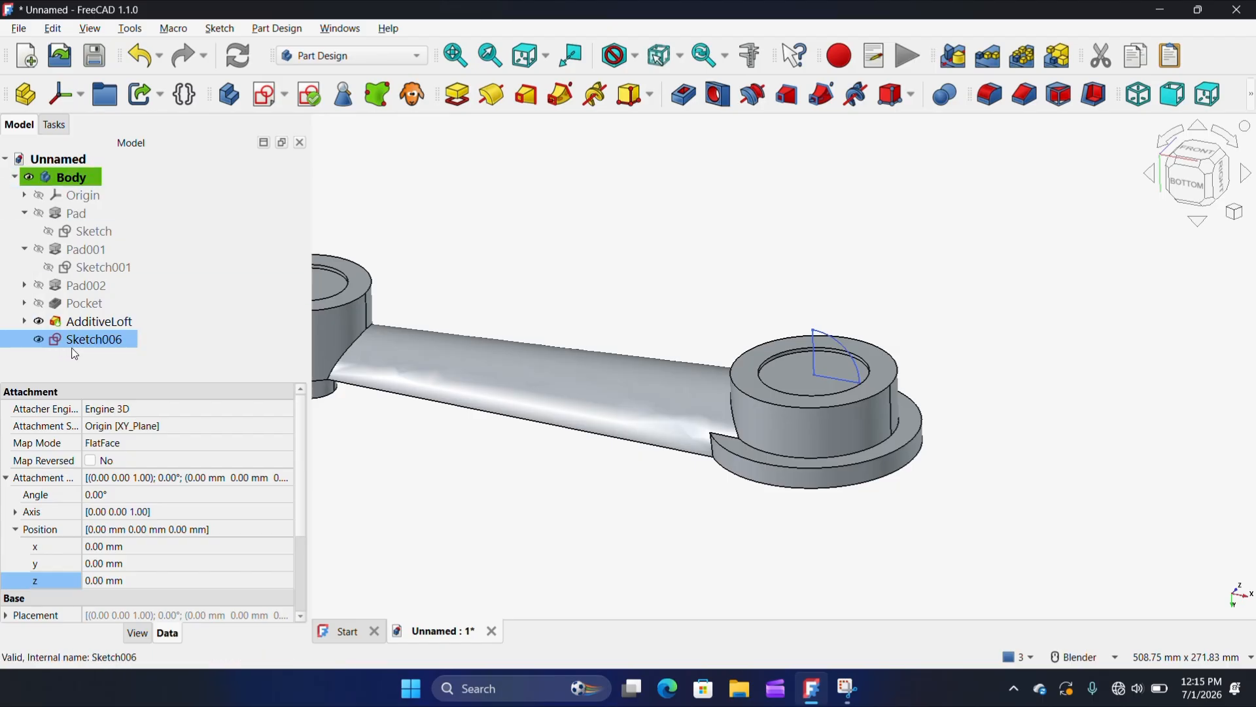
# - Revolve the quarter-circle profile 360° about the vertical sketch axis to form a dome in the larger joint's recess
pyautogui.click(491, 97)
pyautogui.scroll(5, 685, 284)
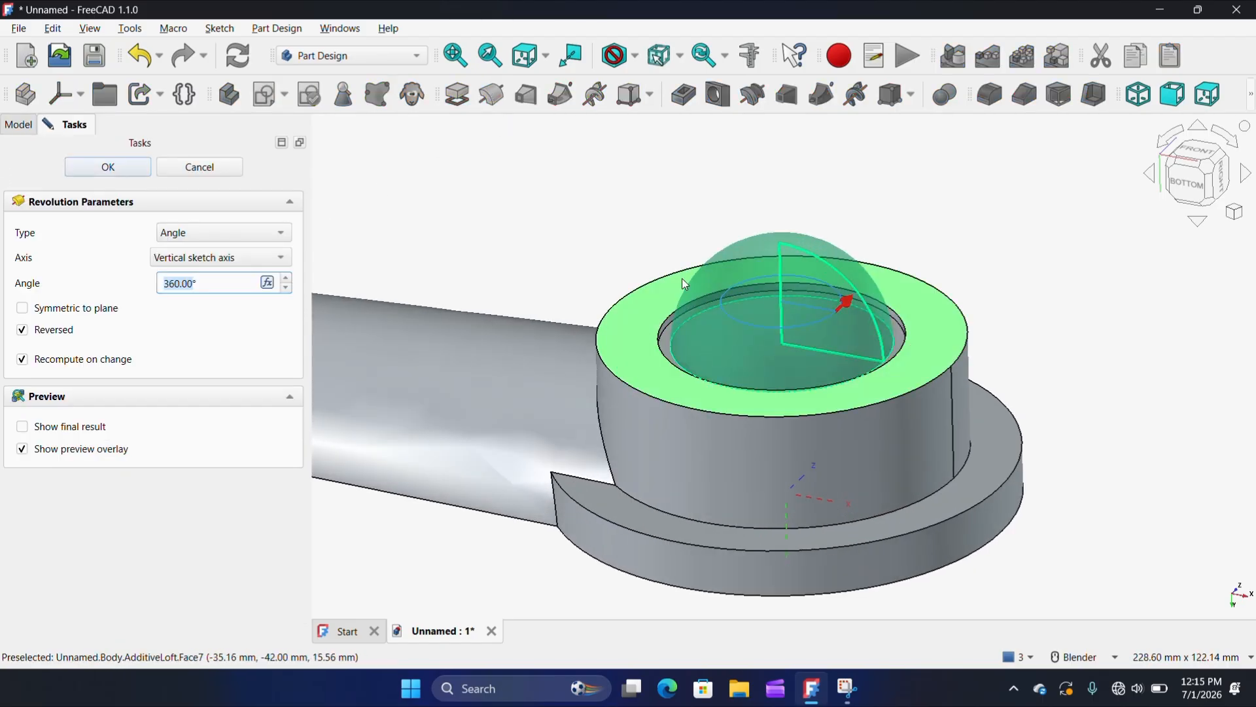
pyautogui.moveTo(716, 317)
pyautogui.mouseDown(button='middle')
pyautogui.moveTo(868, 246)
pyautogui.moveTo(720, 314)
pyautogui.mouseUp(button='middle')
pyautogui.click(108, 167)
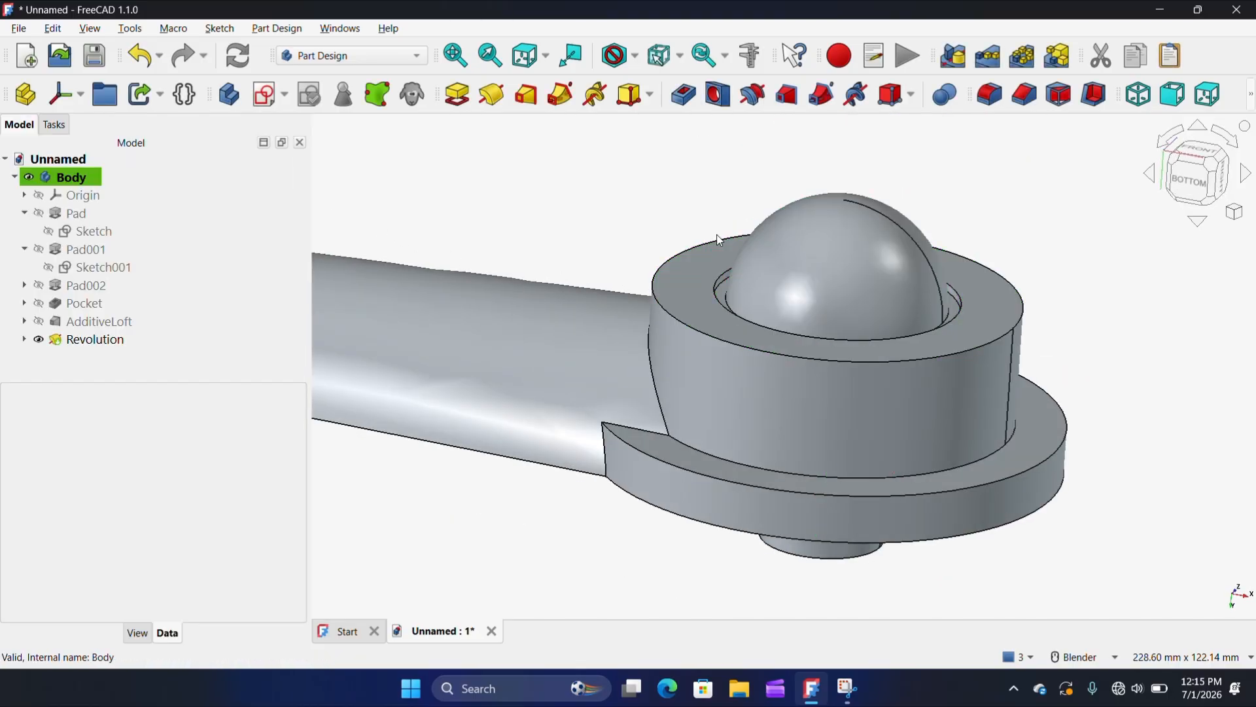
# - Start another sketch on the XY base plane and turn the view from the top towards the bottom of the link
pyautogui.scroll(-5, 718, 239)
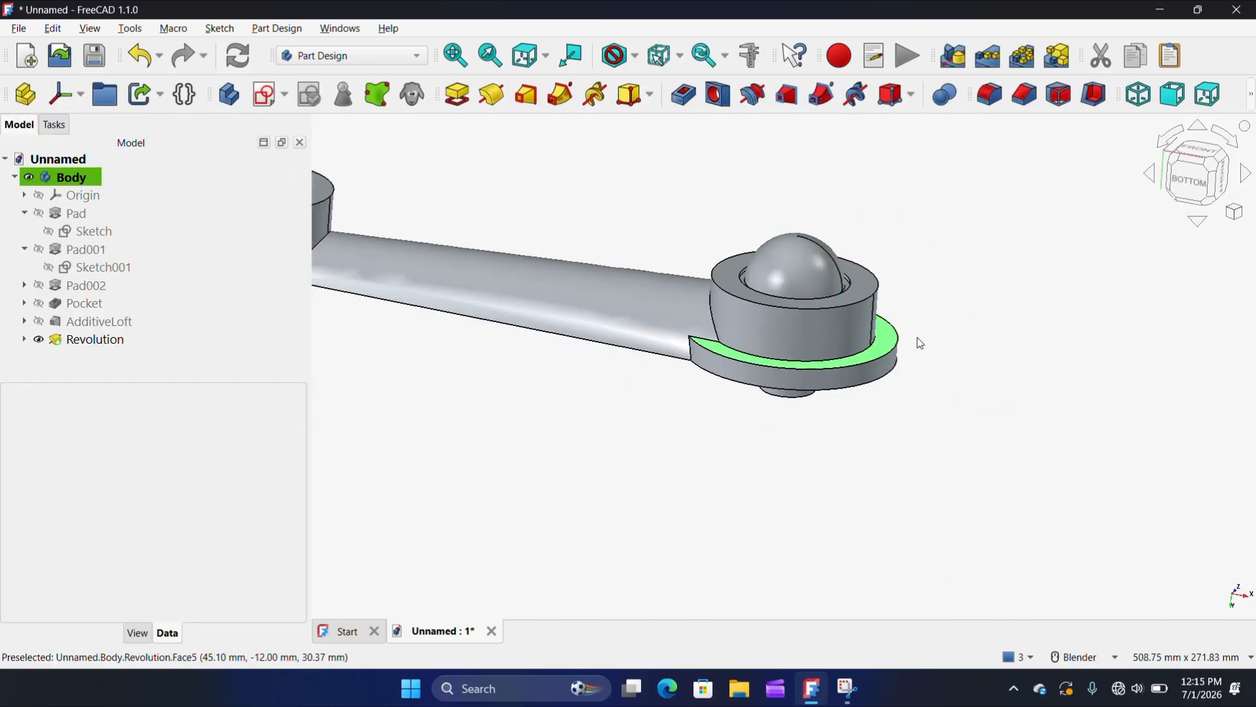
pyautogui.click(269, 95)
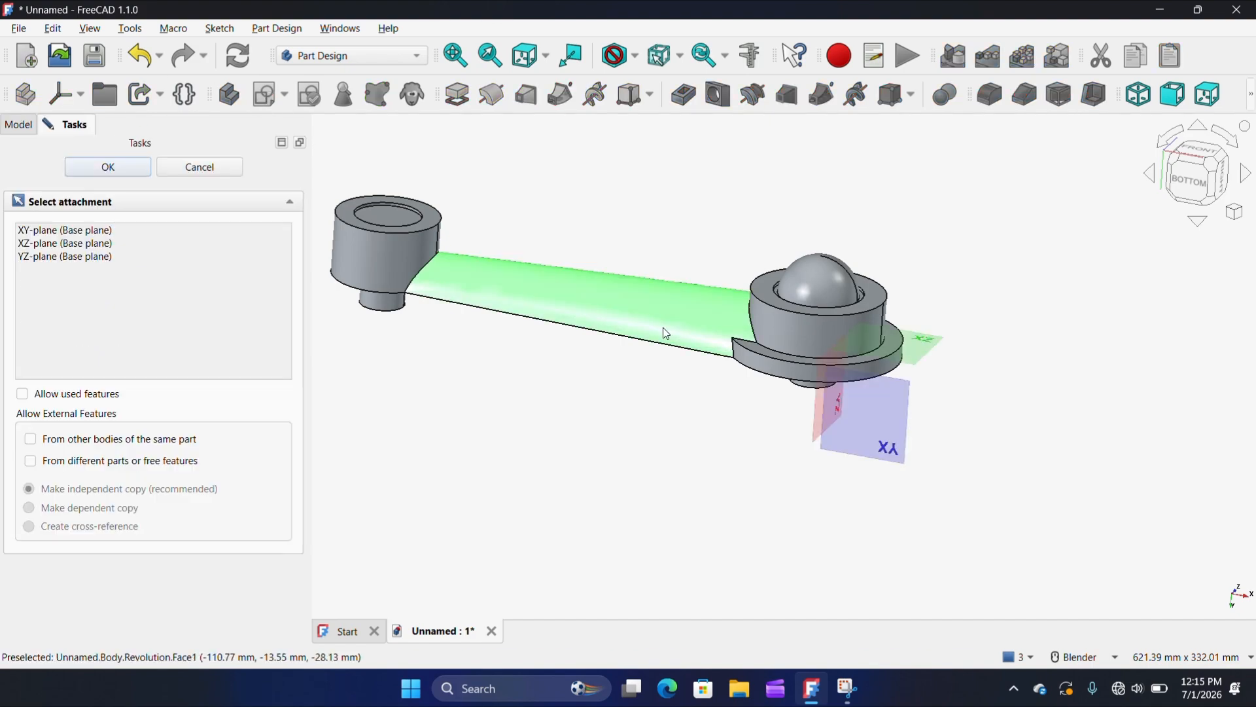
pyautogui.click(908, 406)
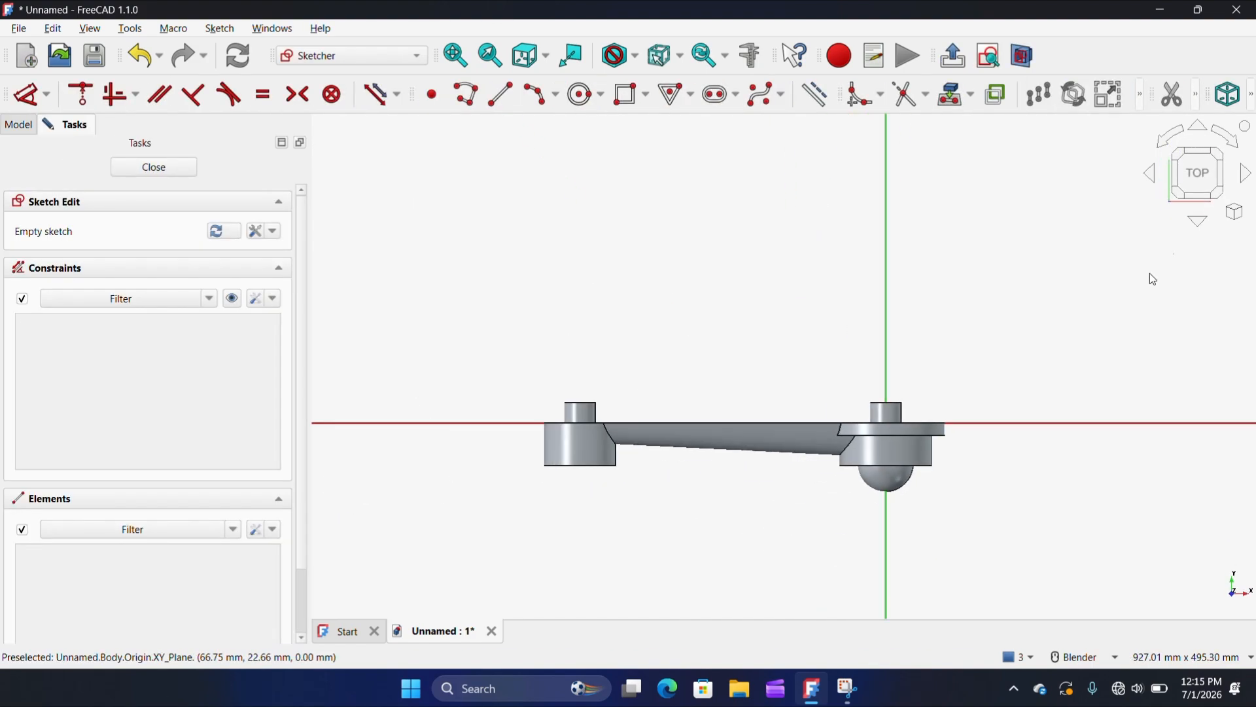
pyautogui.click(1198, 129)
pyautogui.click(1198, 130)
pyautogui.click(1198, 130)
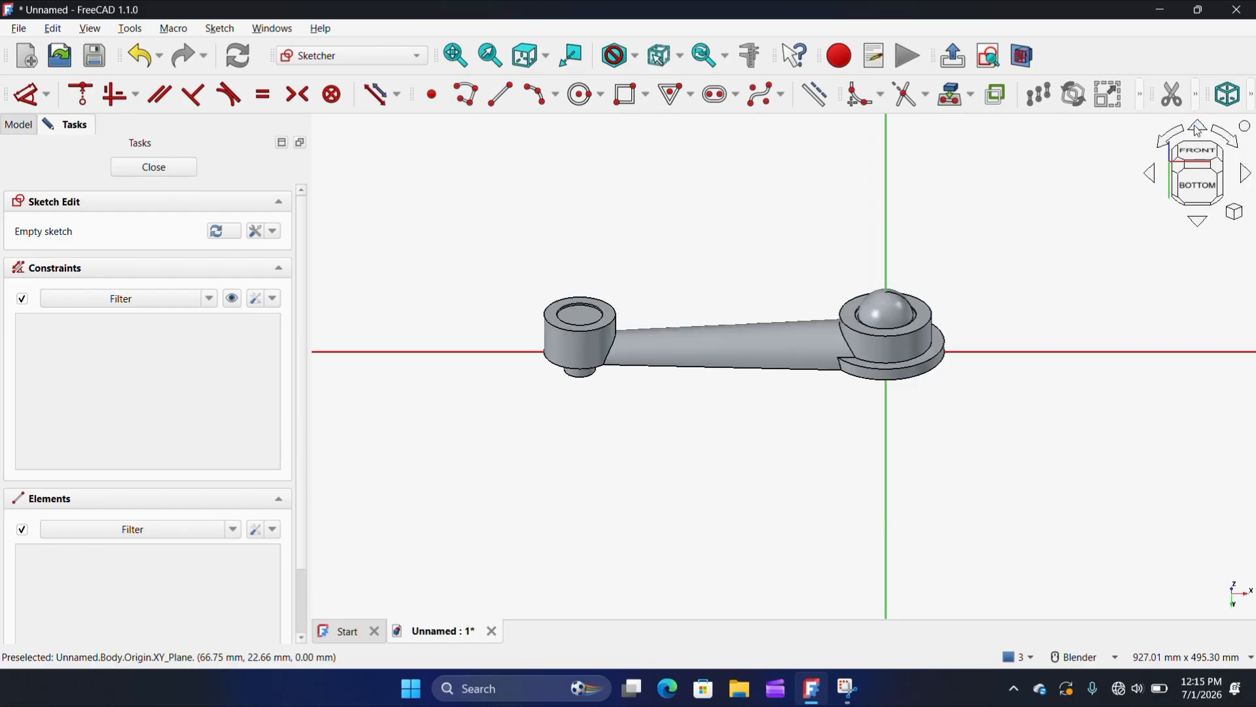
# - Project the circular floor edge of the smaller joint's recess into the sketch as external geometry
pyautogui.click(1198, 129)
pyautogui.scroll(4, 574, 329)
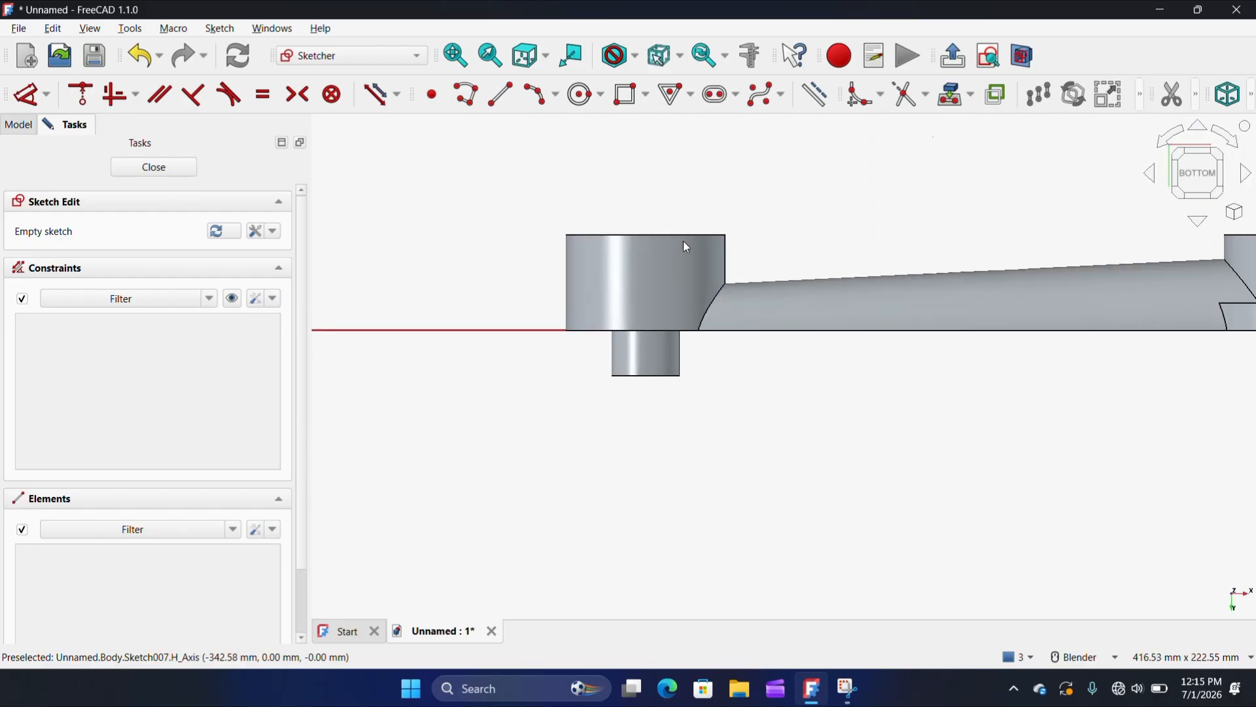
pyautogui.moveTo(686, 247); pyautogui.dragTo(670, 280, button='middle')
pyautogui.click(956, 95)
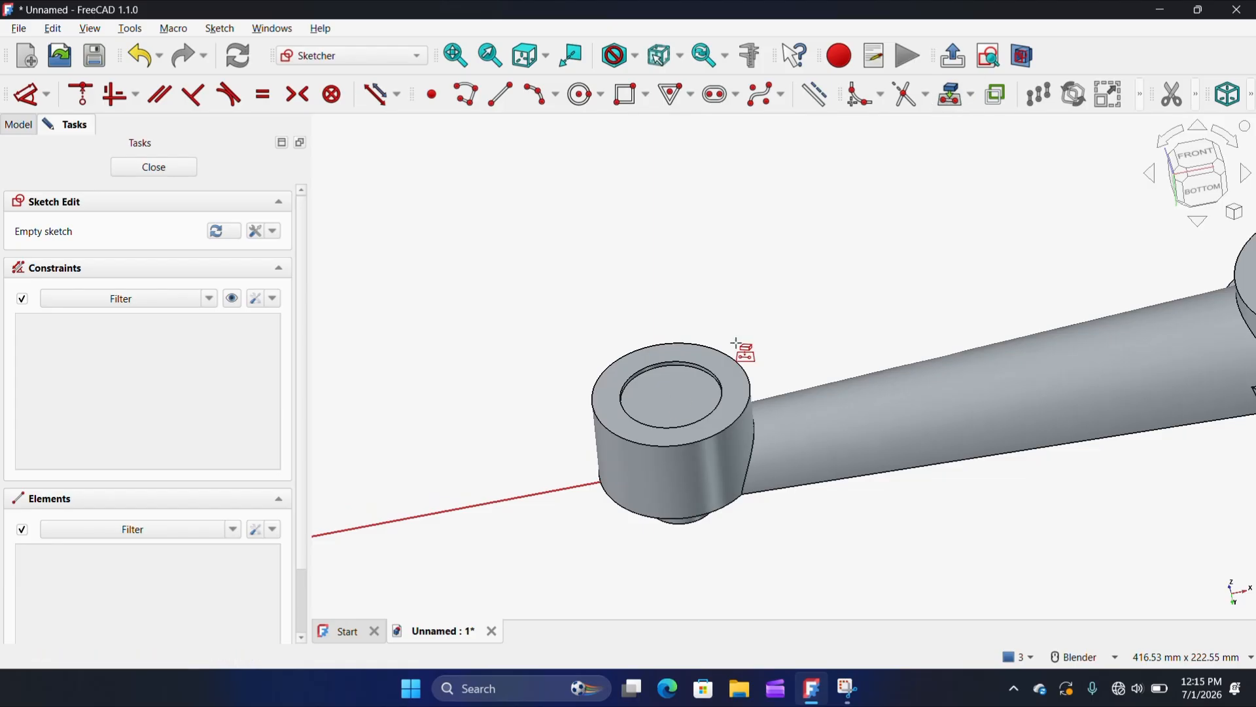
pyautogui.scroll(10, 690, 366)
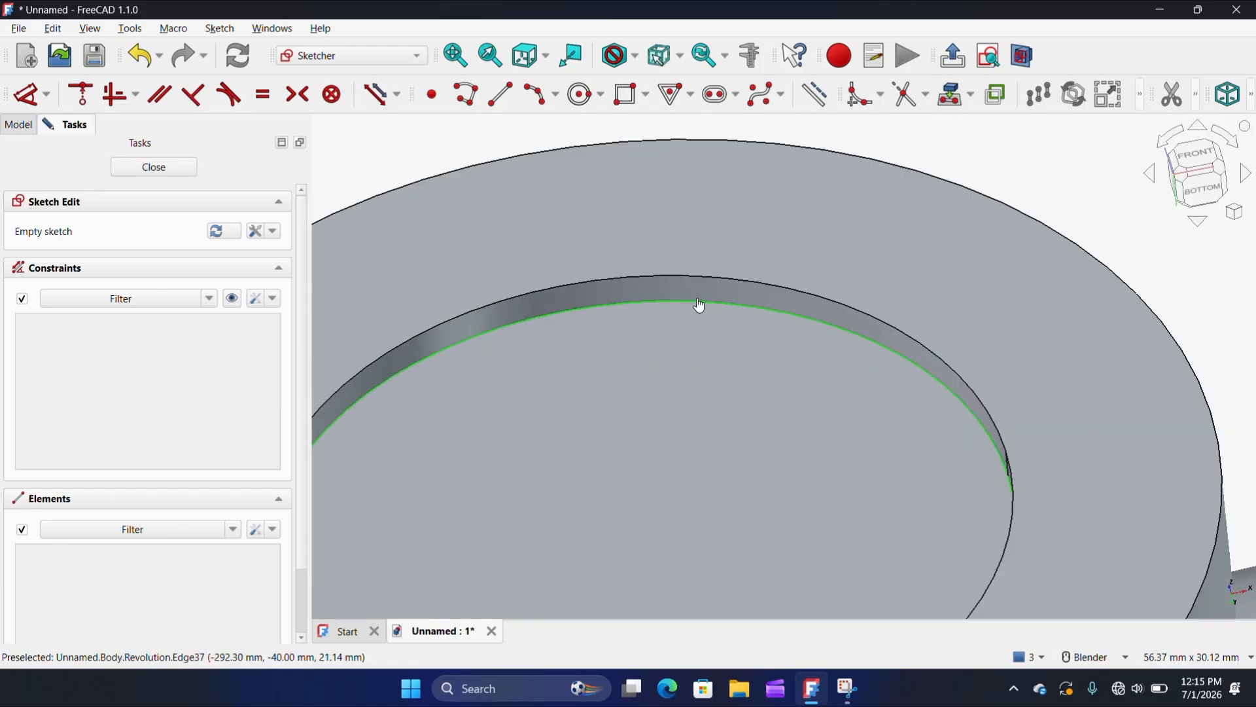
pyautogui.click(700, 305)
pyautogui.scroll(-8, 699, 305)
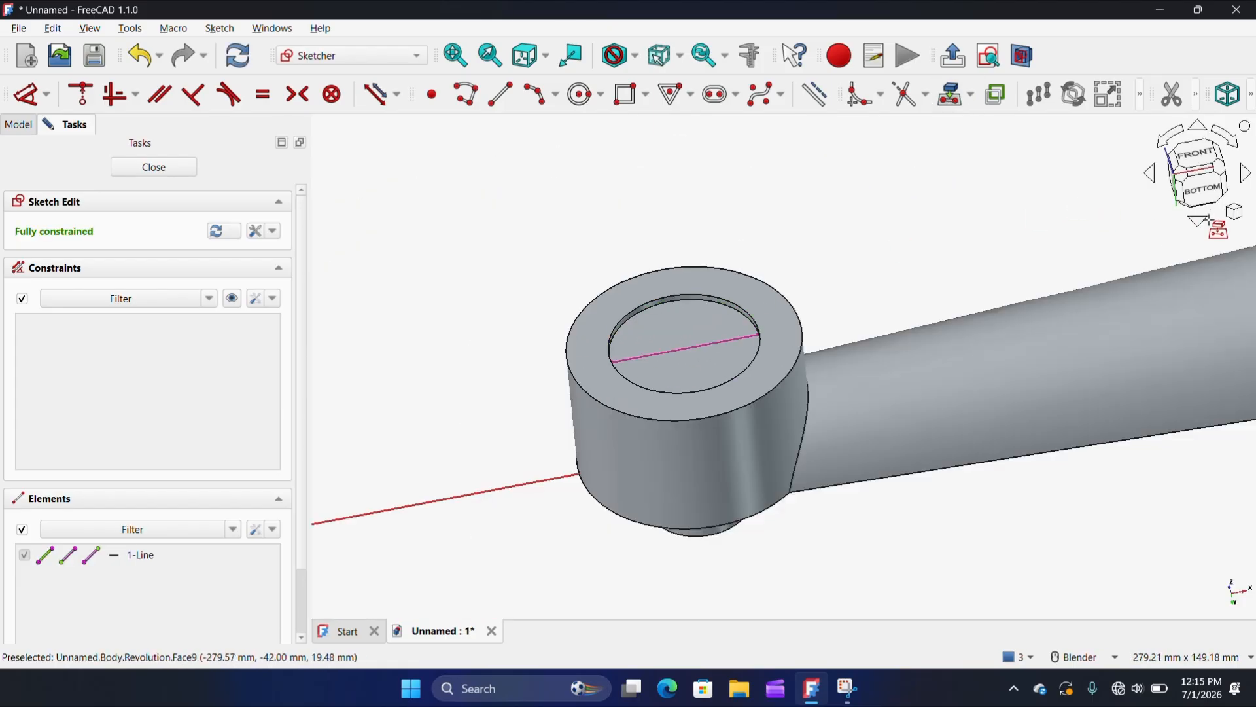
pyautogui.click(1199, 189)
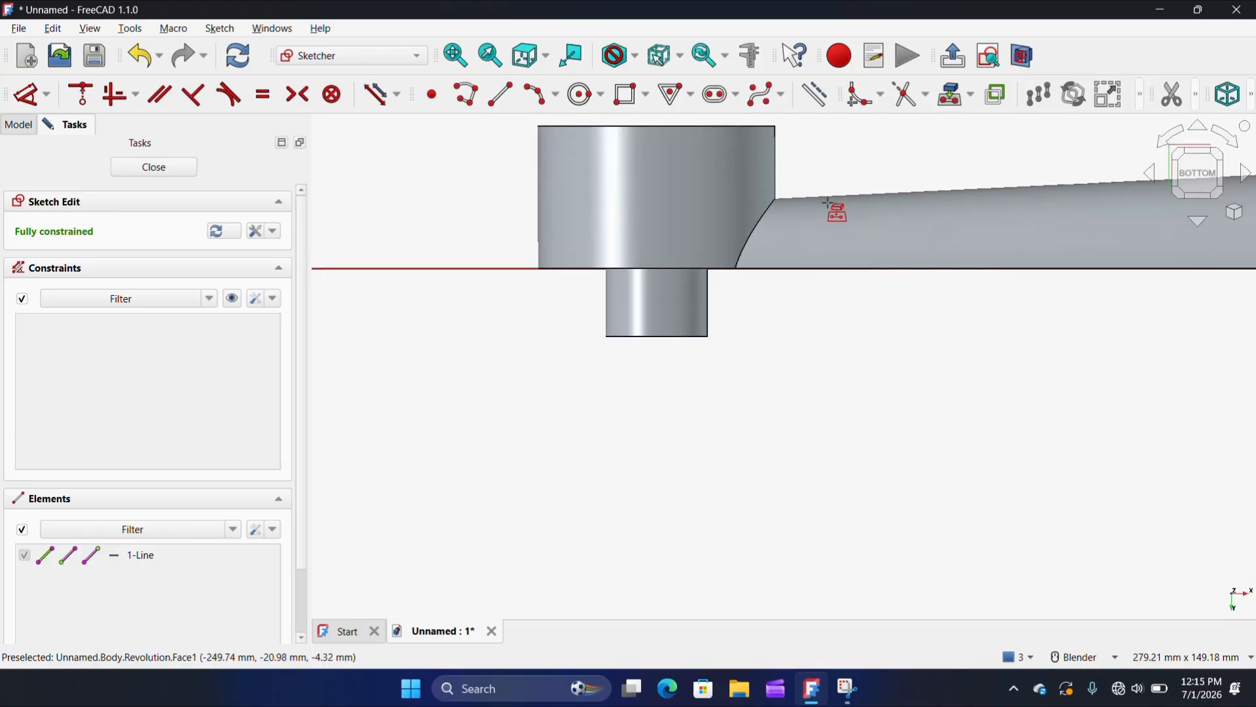
# - Section the model at the sketch plane and switch the projected recess line to construction geometry
pyautogui.click(1022, 55)
pyautogui.scroll(3, 806, 386)
pyautogui.moveTo(599, 180); pyautogui.dragTo(889, 347)
pyautogui.click(814, 94)
pyautogui.scroll(3, 784, 286)
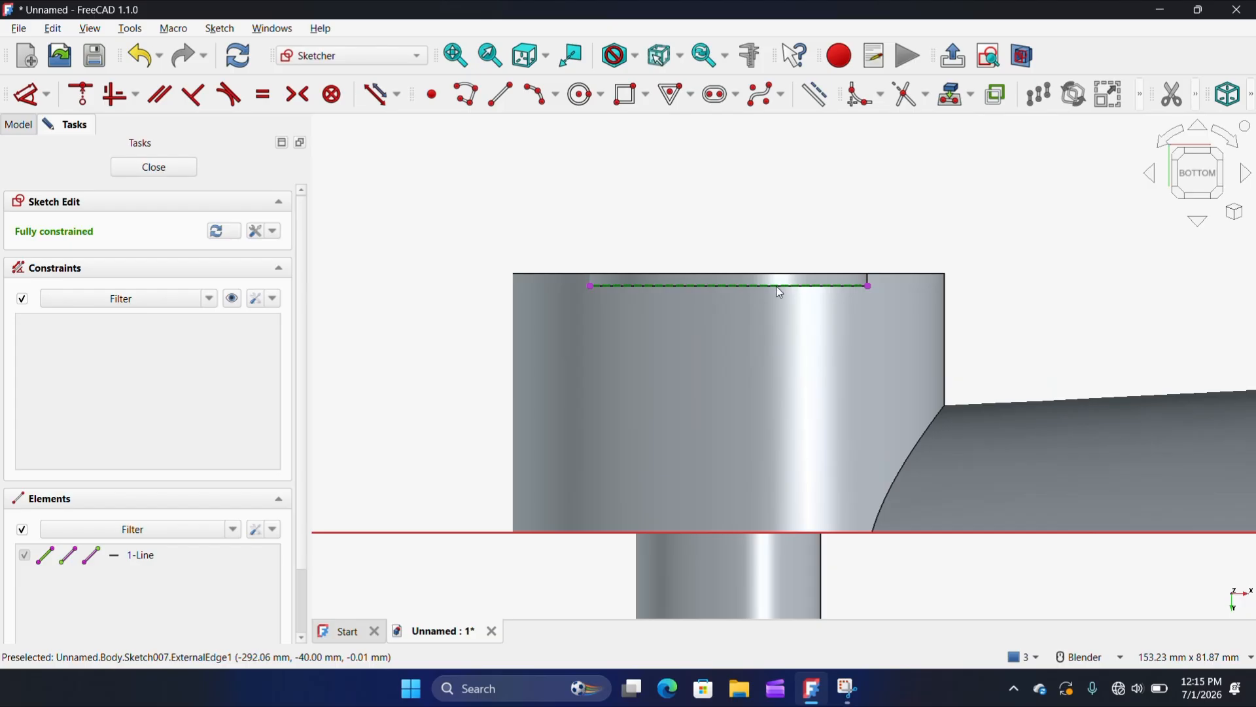
pyautogui.click(500, 94)
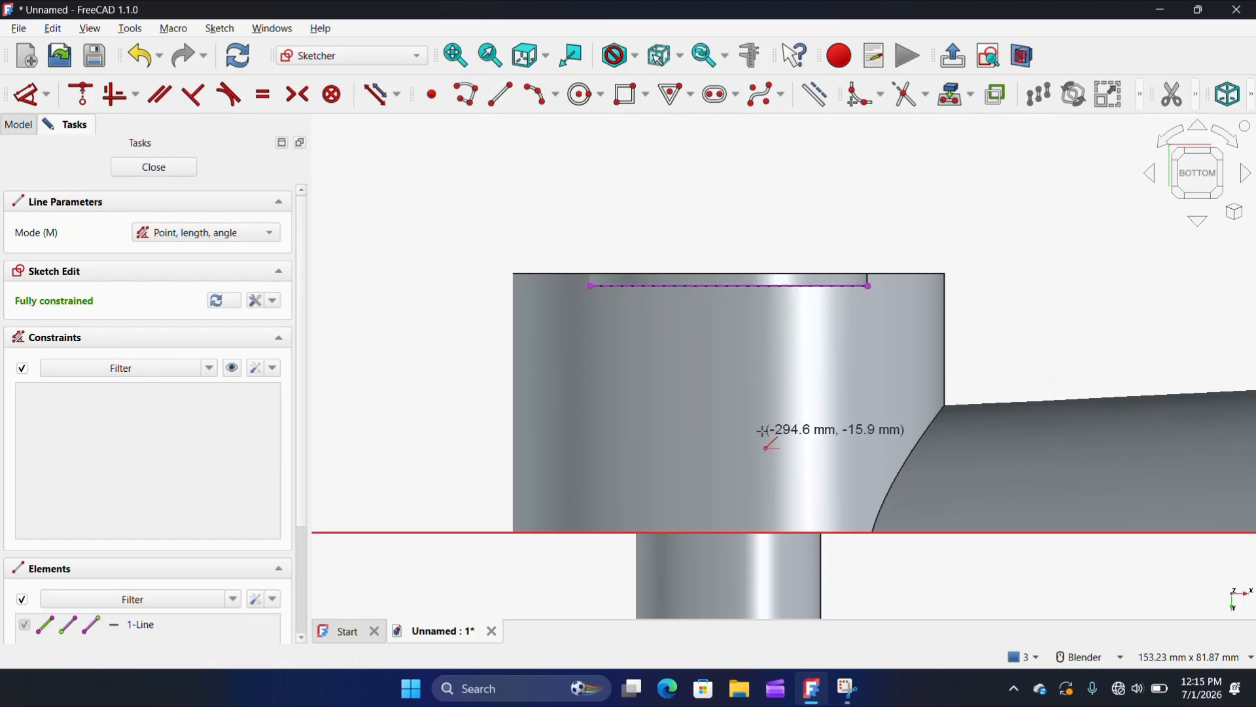
pyautogui.scroll(3, 762, 425)
pyautogui.scroll(-3, 765, 416)
pyautogui.click(273, 368)
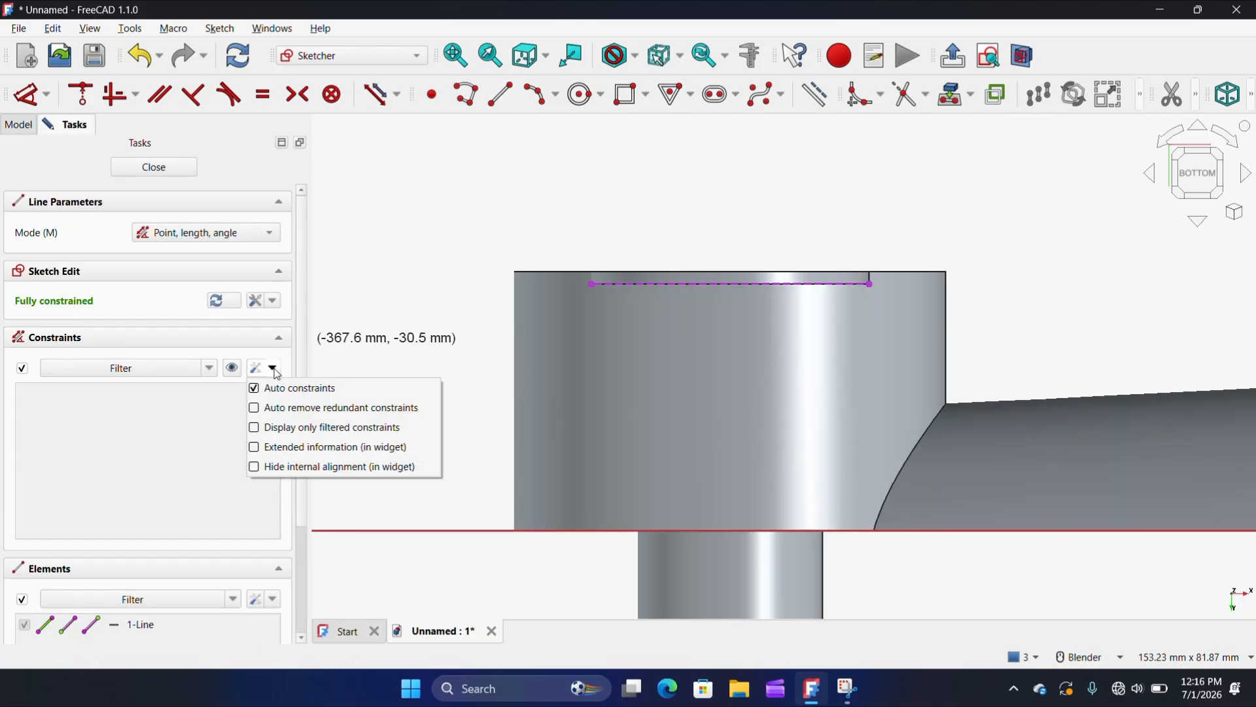
pyautogui.click(548, 218)
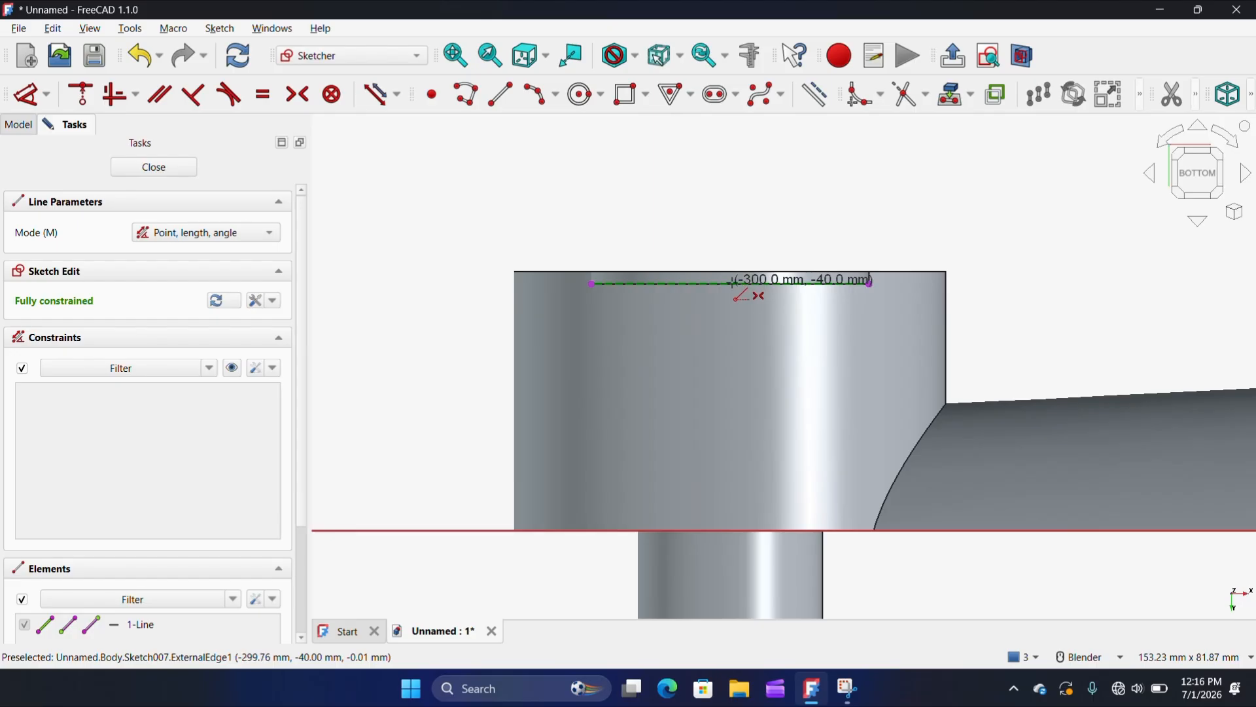
pyautogui.rightClick(754, 220)
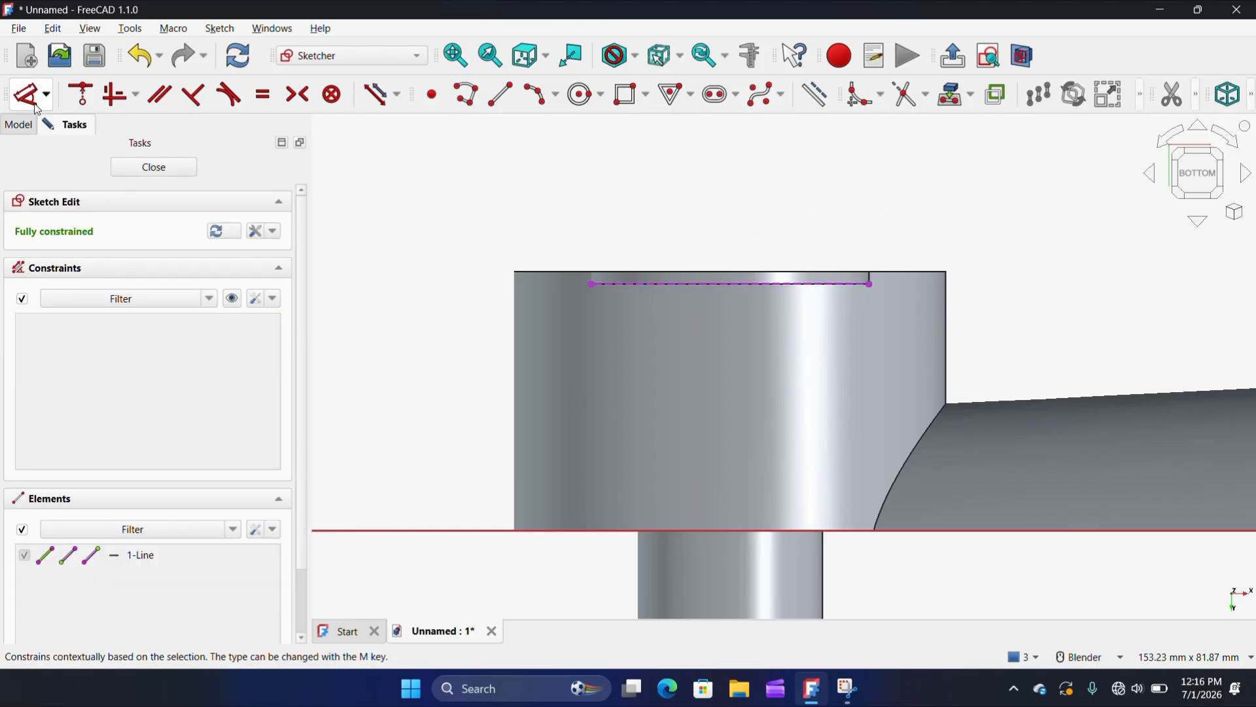
# - Add a reference length dimension to the projected recess line and draw a vertical line upward from its midpoint
pyautogui.click(27, 94)
pyautogui.click(678, 286)
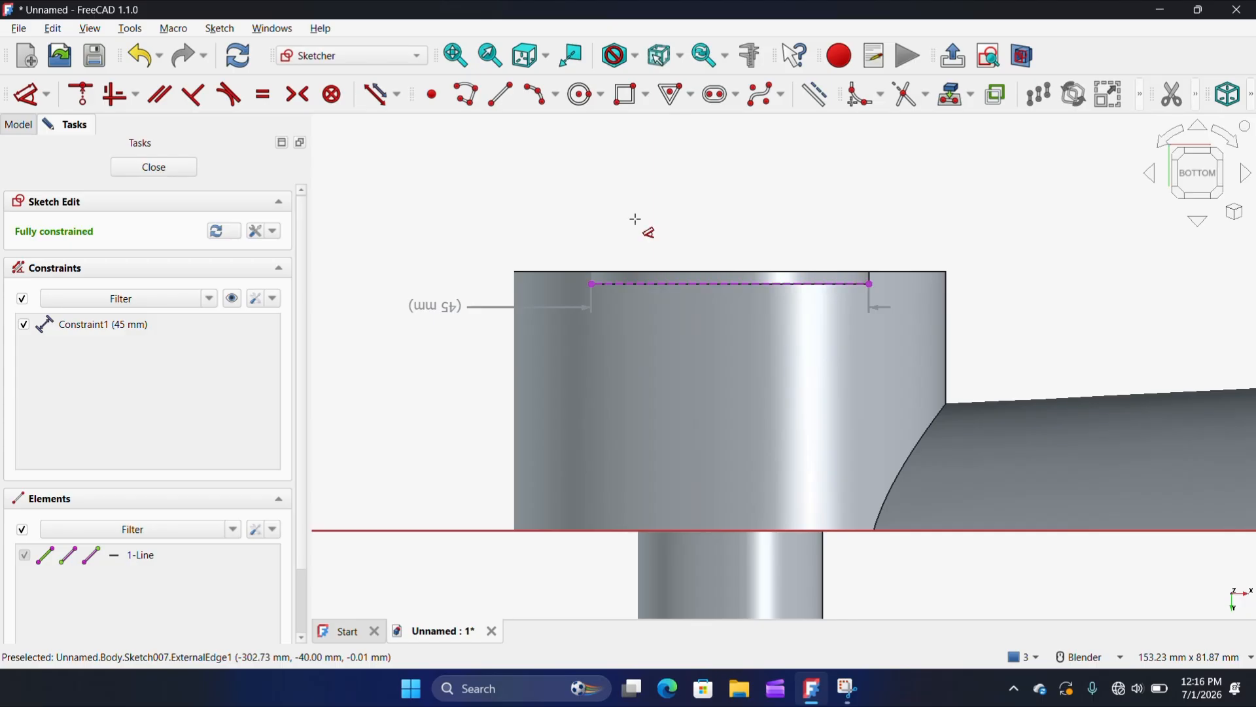
pyautogui.click(501, 94)
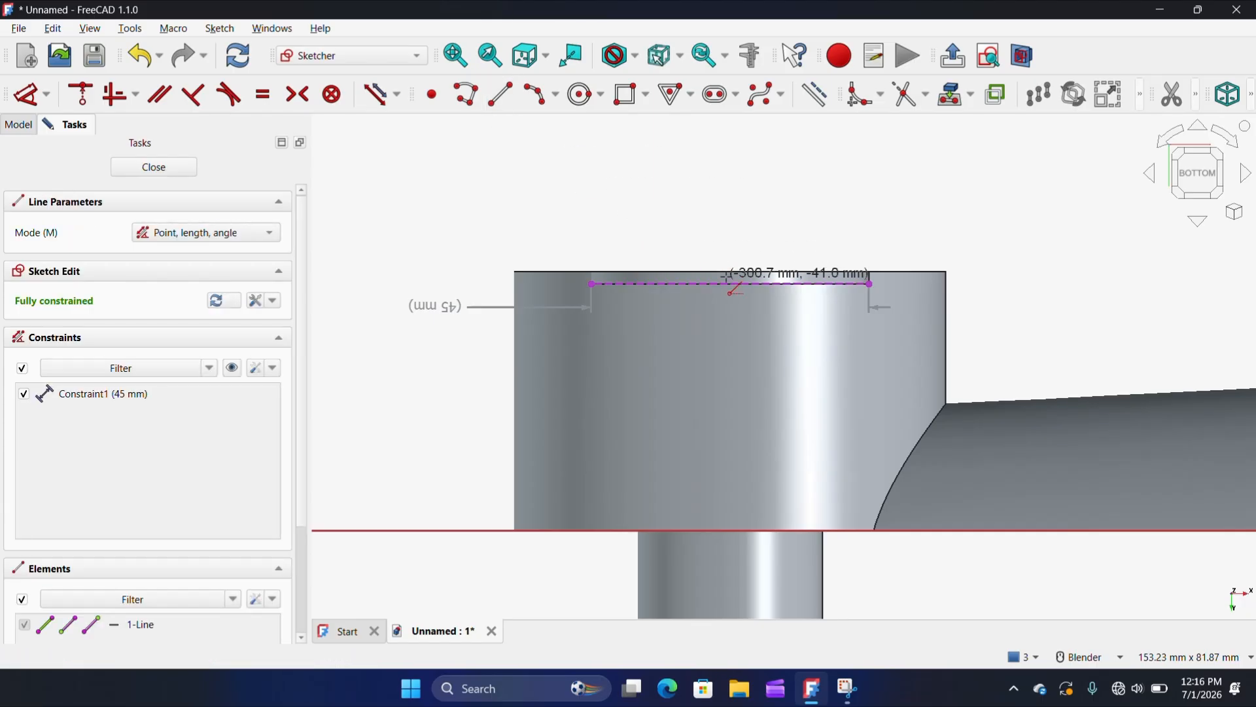
pyautogui.click(726, 279)
pyautogui.scroll(-3, 736, 222)
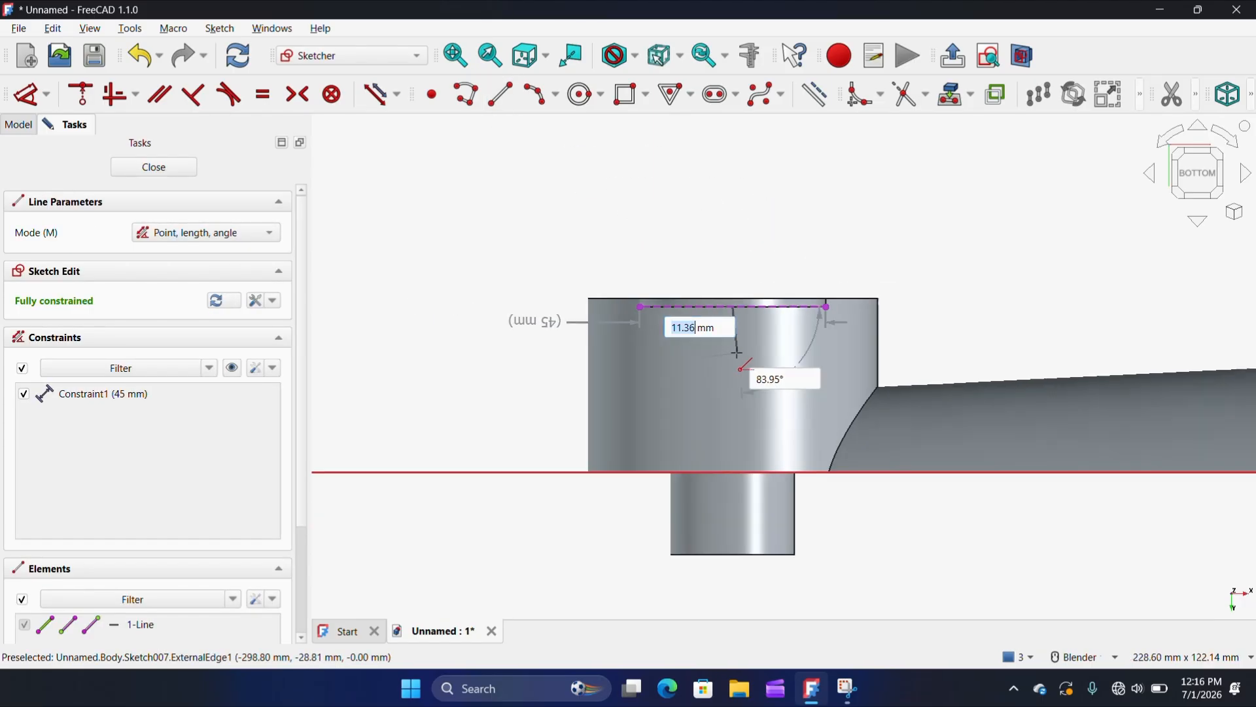
pyautogui.click(734, 182)
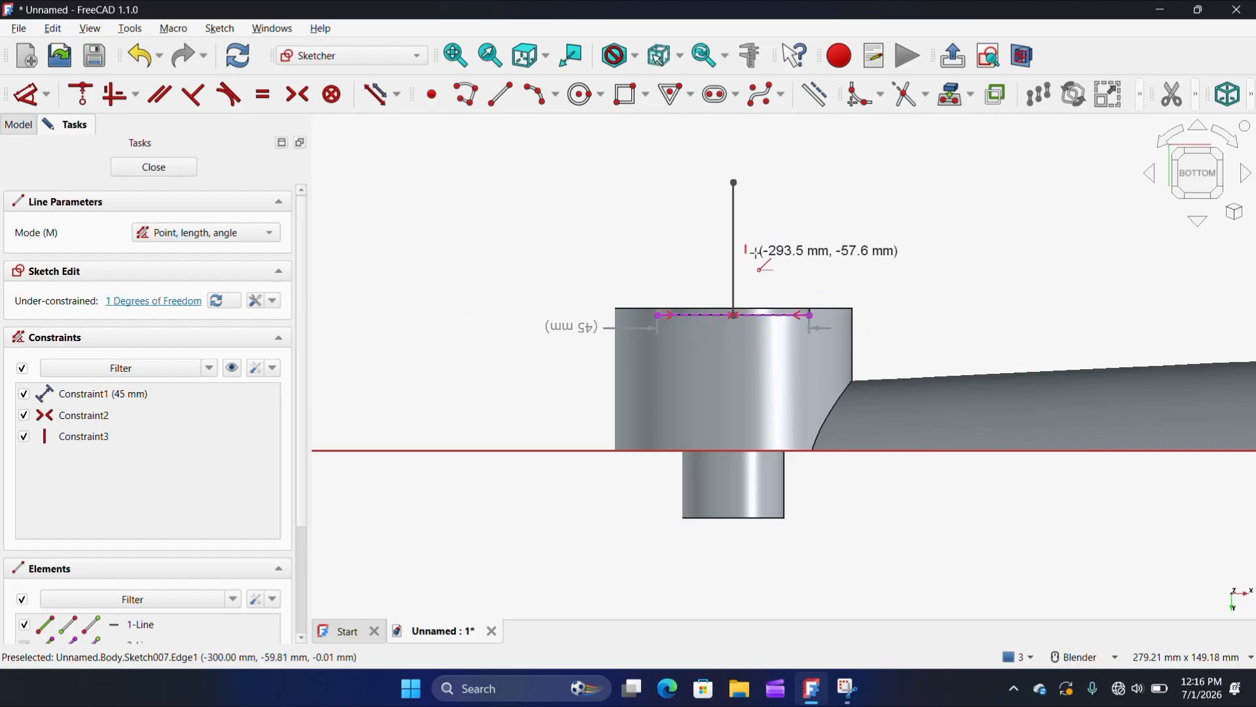
pyautogui.press('Escape')
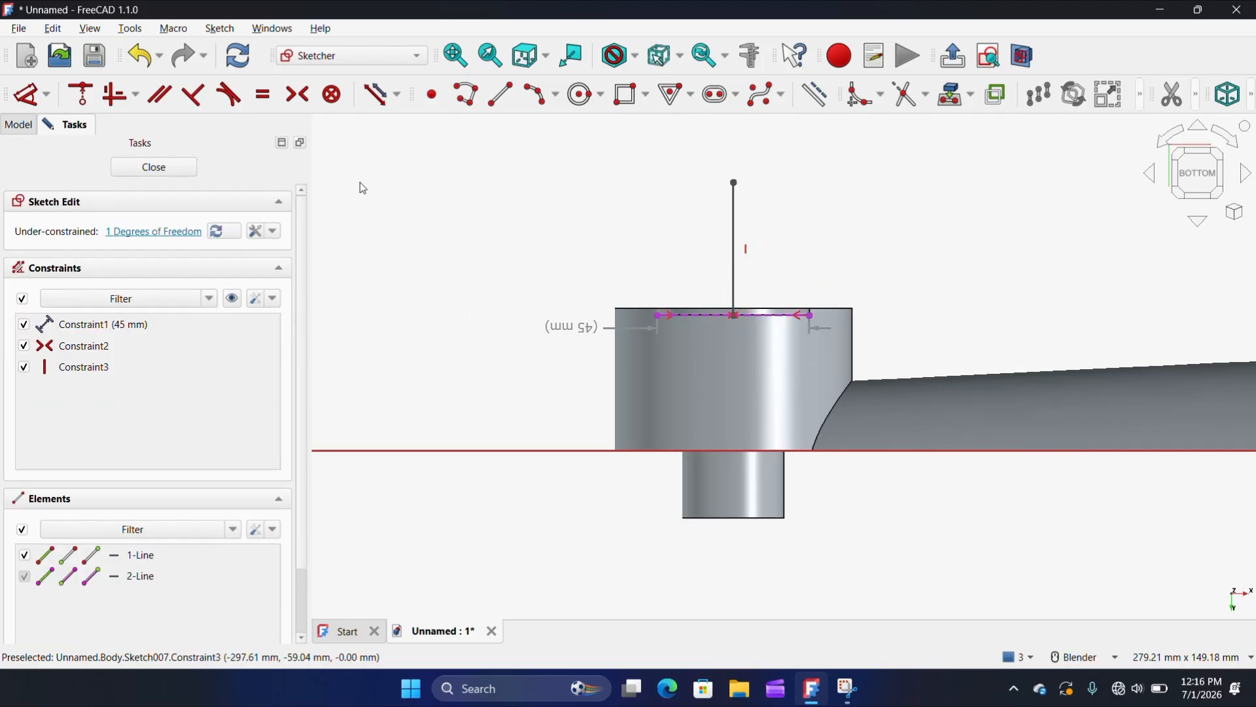
# - Try a three-rim-point arc from the projected recess line to the vertical line, centred near their meeting point
pyautogui.click(541, 94)
pyautogui.scroll(2, 739, 298)
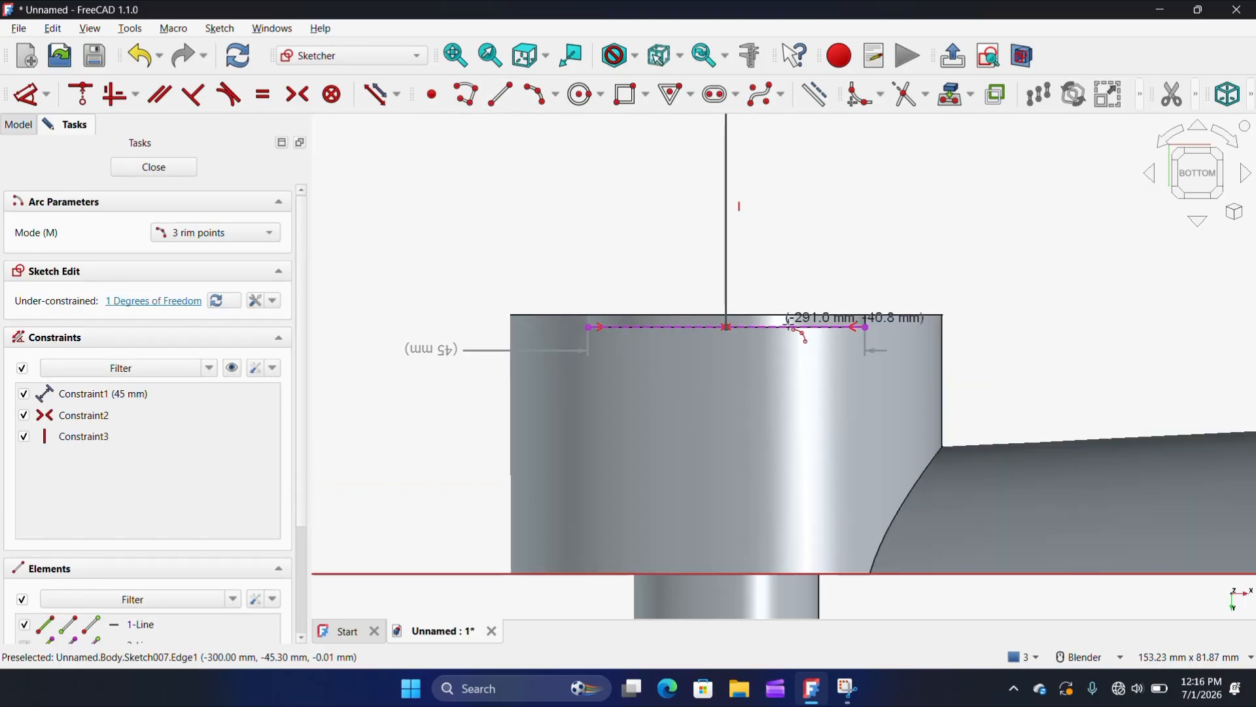
pyautogui.click(835, 327)
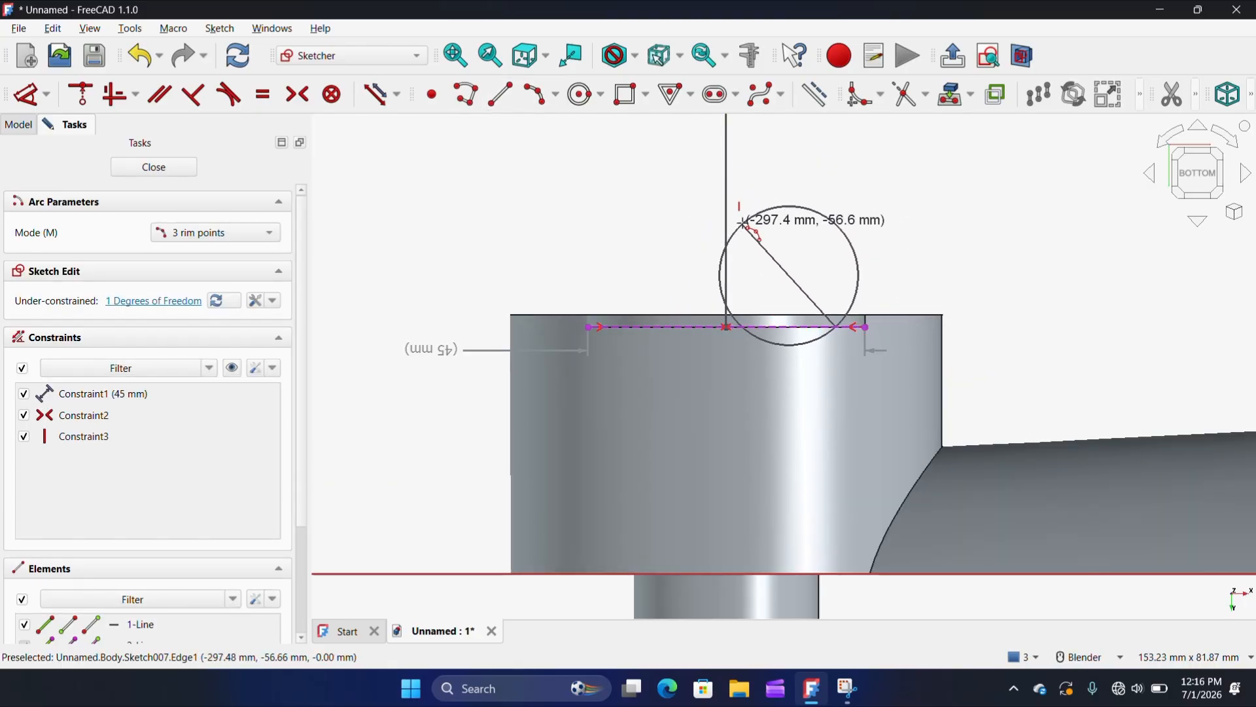
pyautogui.click(729, 205)
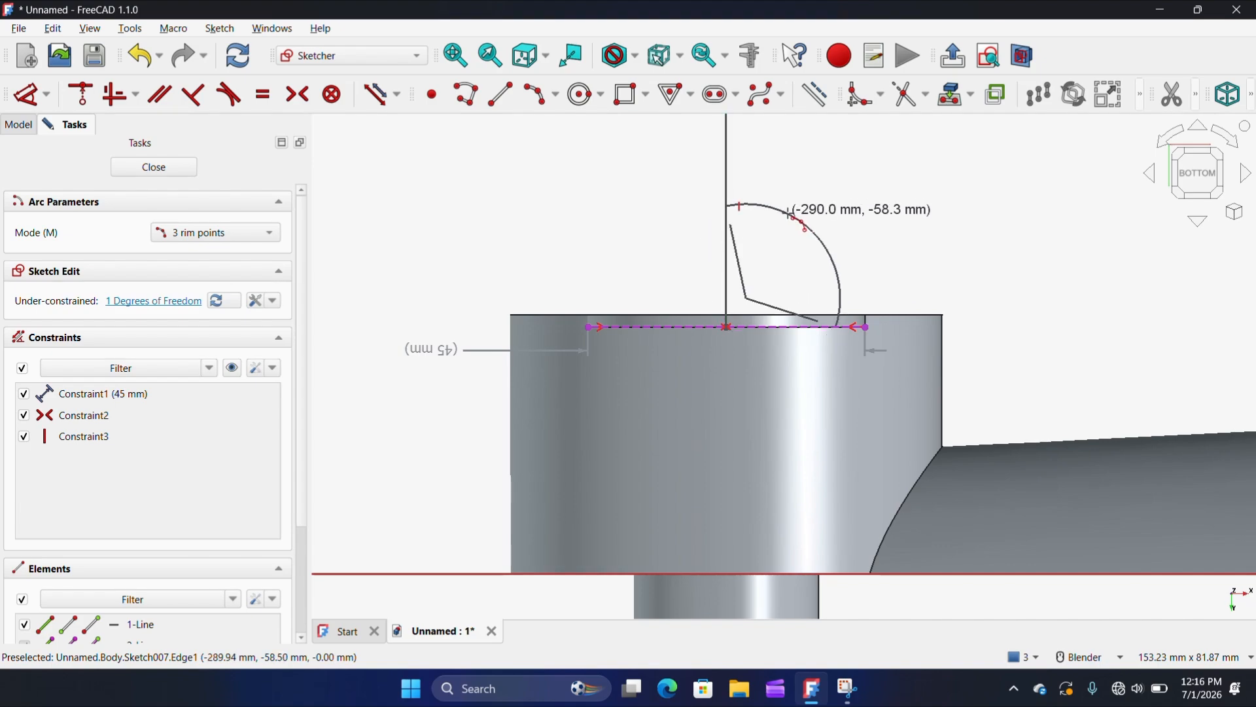
pyautogui.click(844, 199)
pyautogui.rightClick(844, 195)
pyautogui.scroll(2, 843, 211)
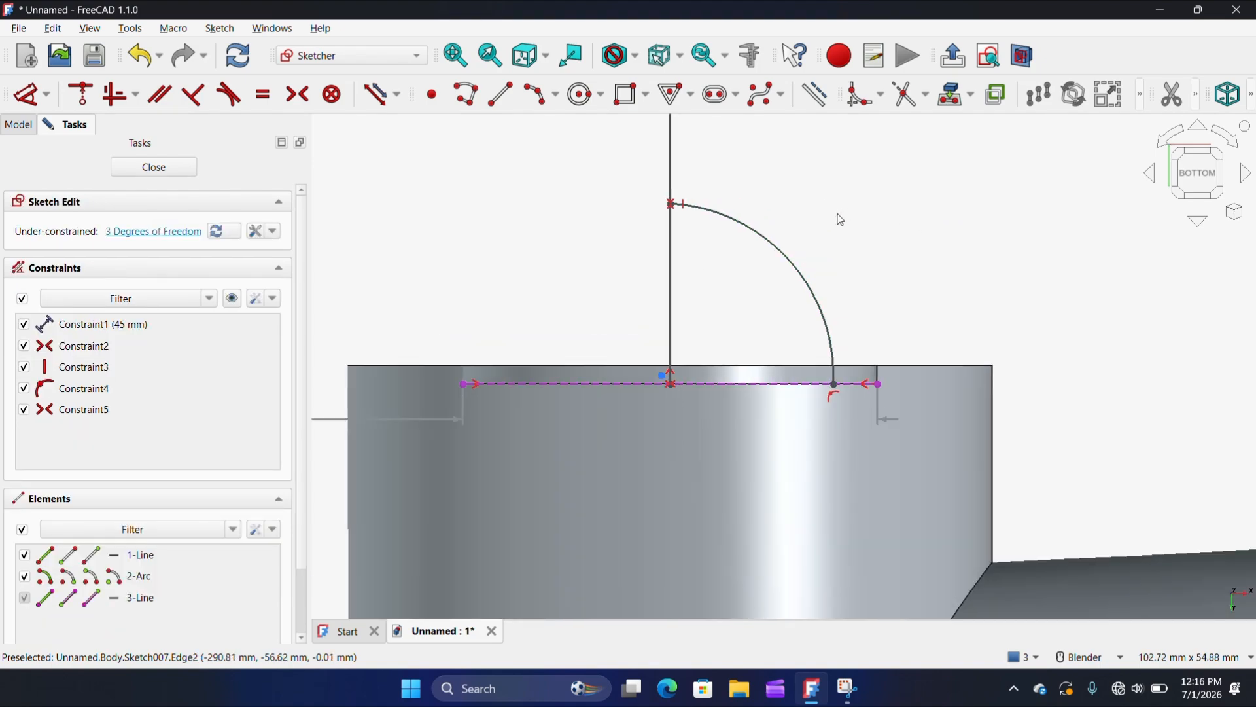
# - Test how the arc and the vertical line's upper end move, and delete the arc
pyautogui.moveTo(823, 315)
pyautogui.mouseDown()
pyautogui.moveTo(854, 275)
pyautogui.moveTo(793, 308)
pyautogui.moveTo(809, 304)
pyautogui.mouseUp()
pyautogui.scroll(-1, 809, 305)
pyautogui.scroll(-3, 817, 308)
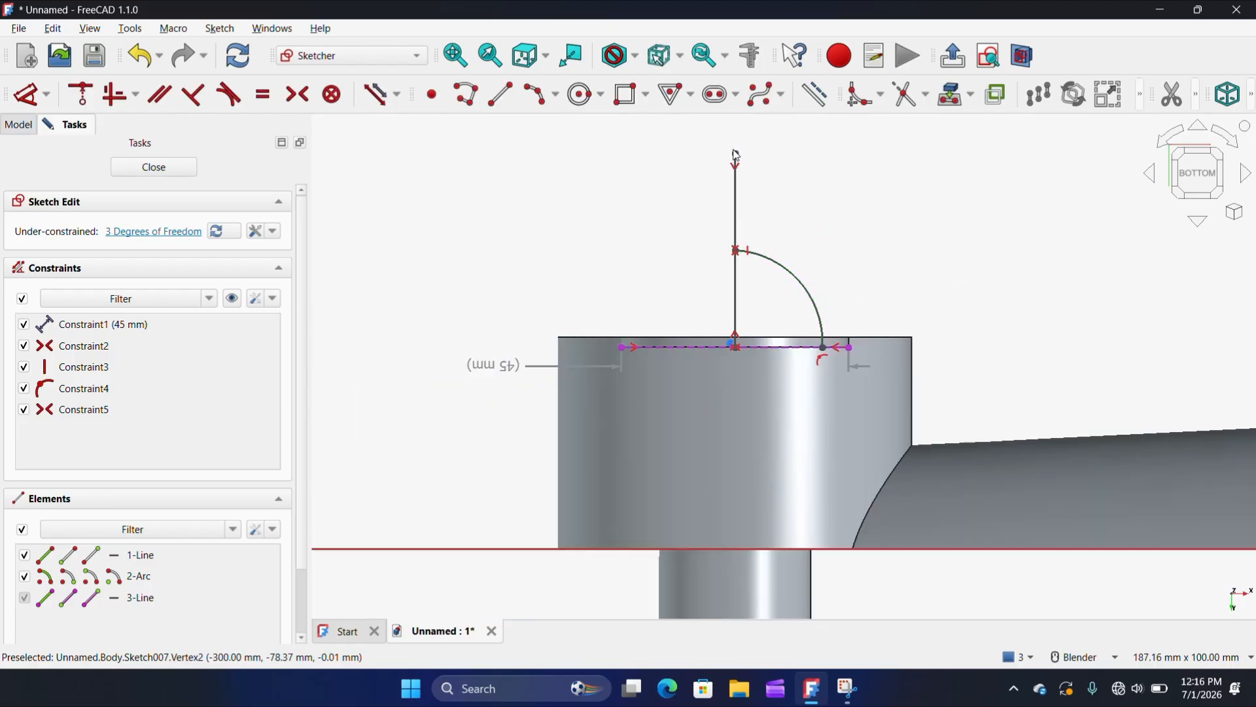
pyautogui.moveTo(742, 161); pyautogui.dragTo(767, 197)
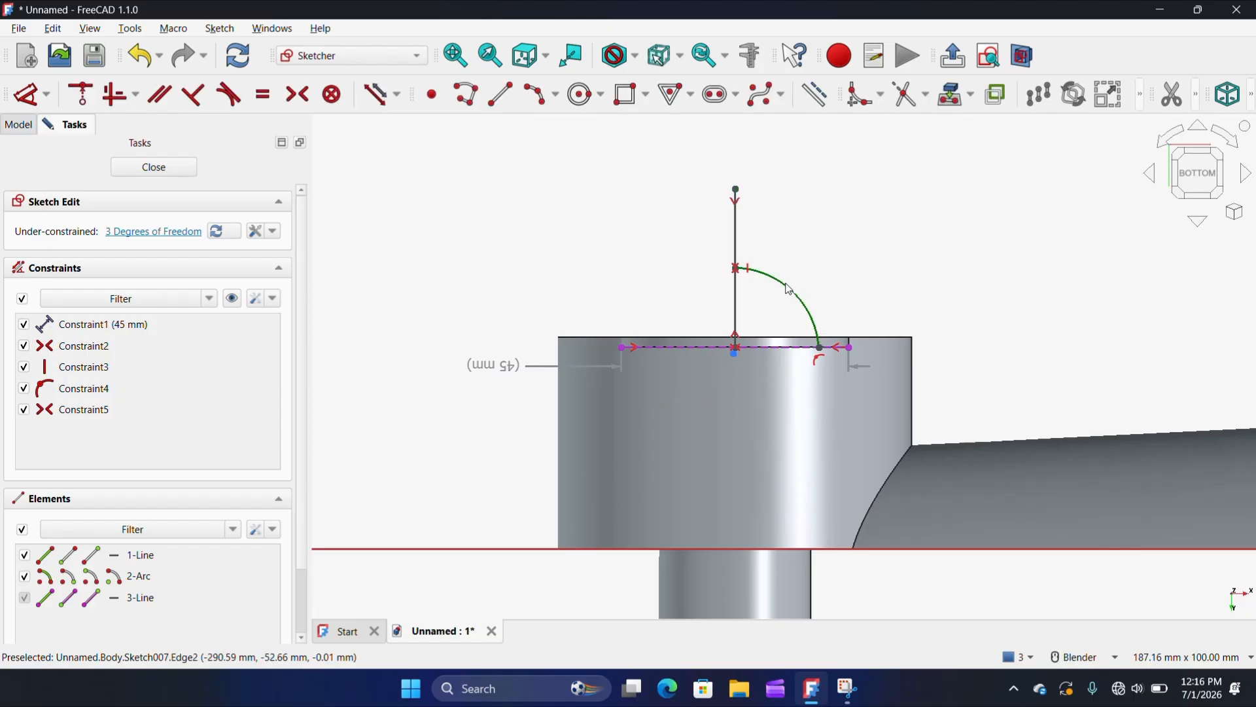
pyautogui.rightClick(837, 261)
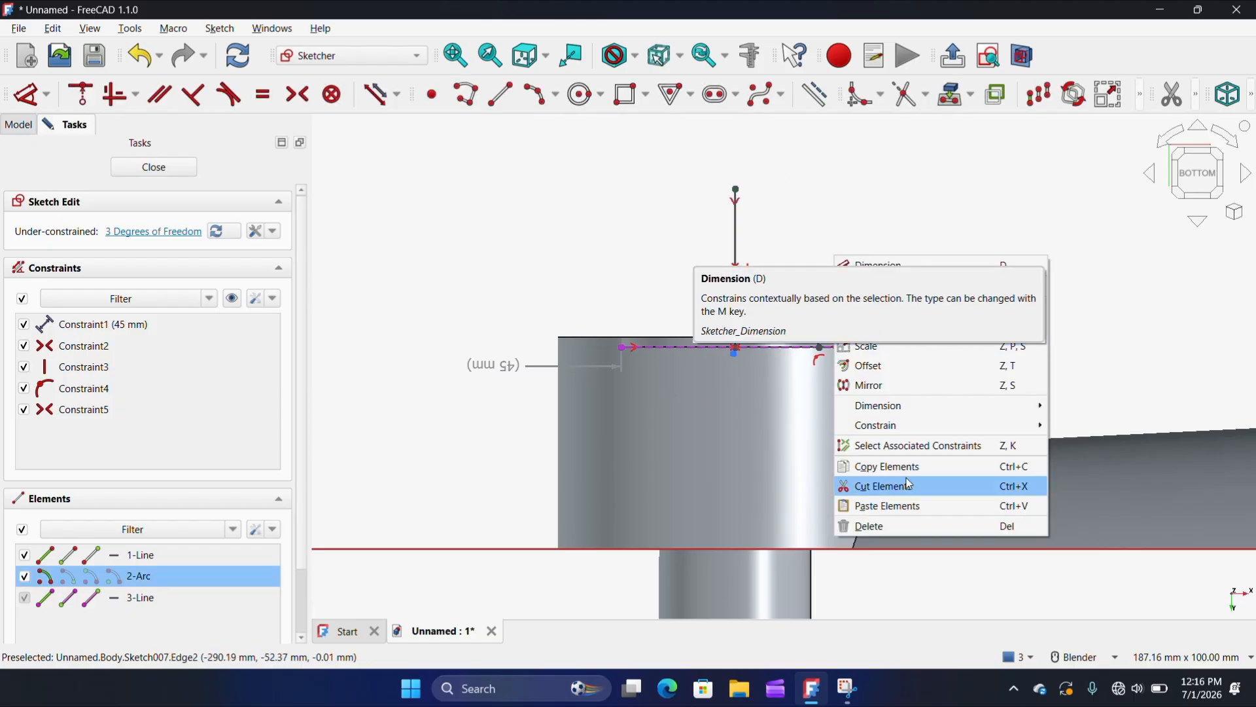
pyautogui.click(906, 527)
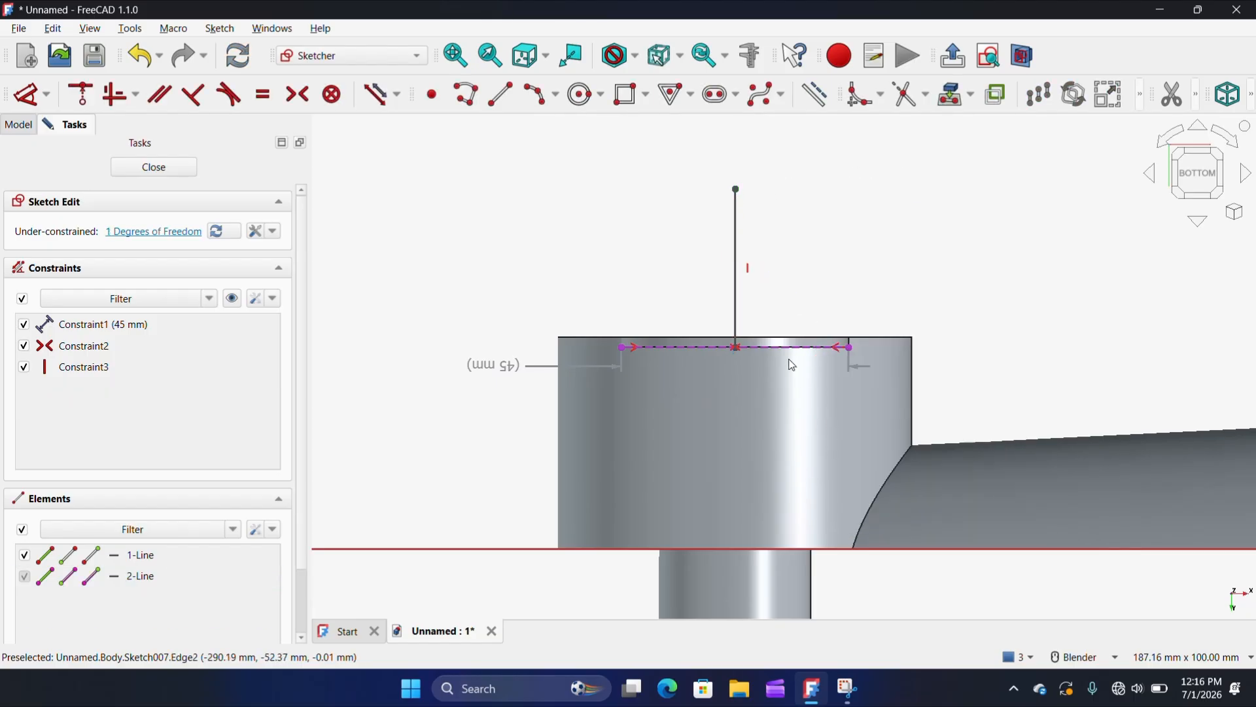
# - Draw a three-rim-point arc from the projected recess line up to a point on the vertical line
pyautogui.click(538, 95)
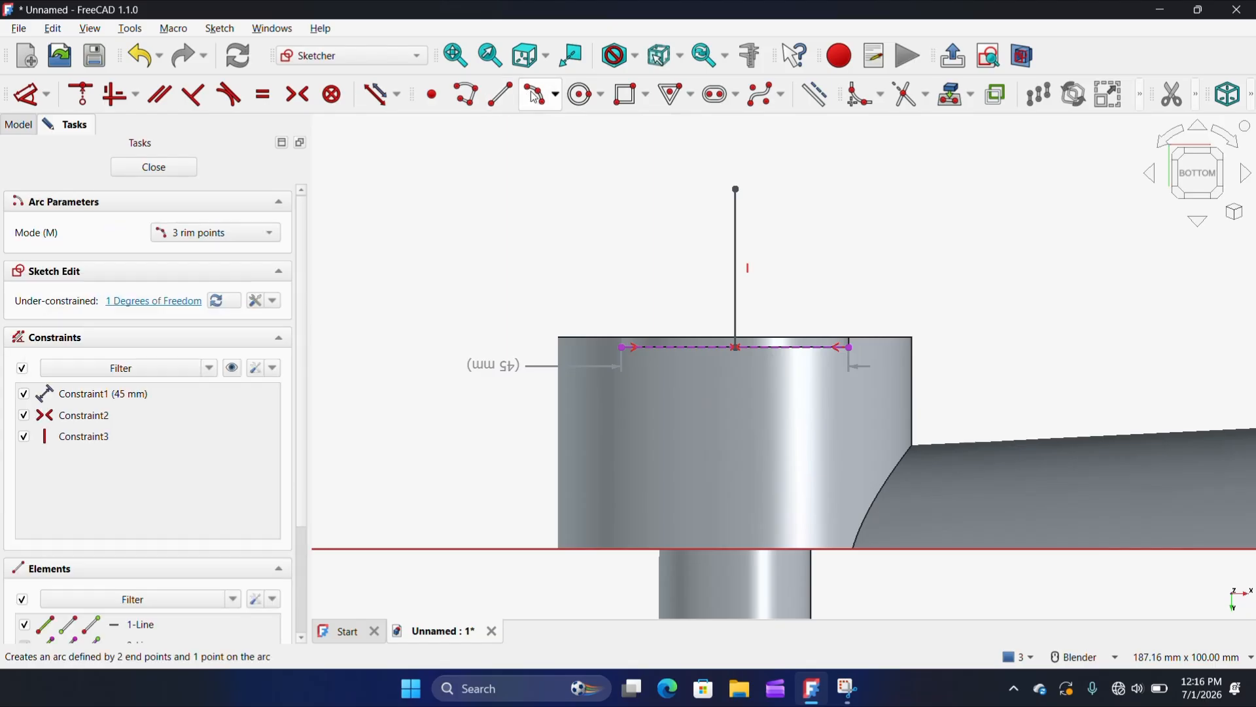
pyautogui.click(826, 346)
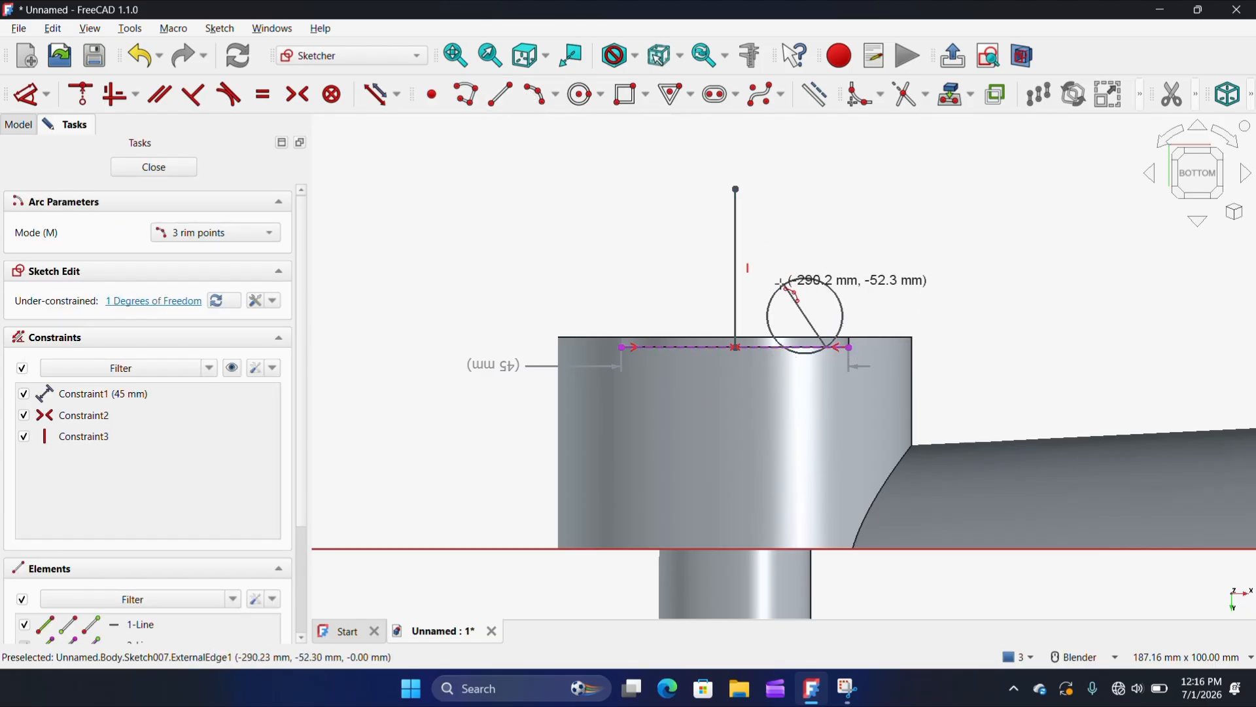
pyautogui.click(735, 280)
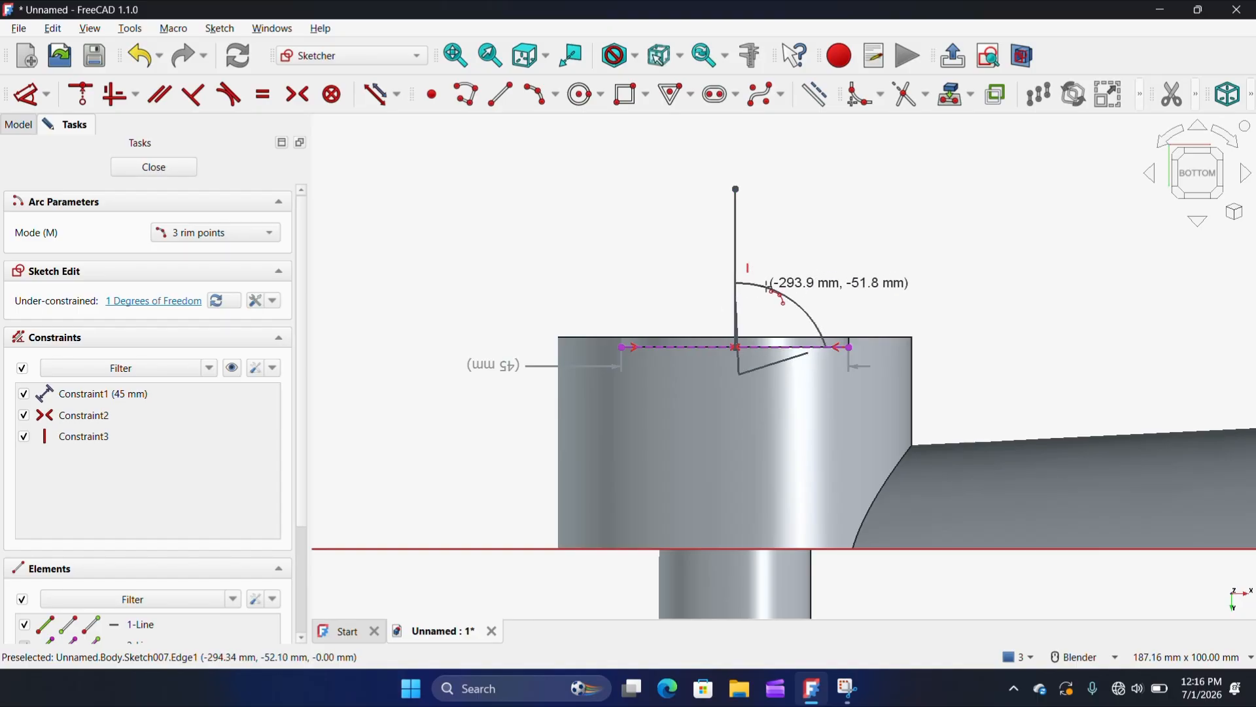
pyautogui.click(769, 288)
pyautogui.press('Escape')
pyautogui.scroll(2, 746, 288)
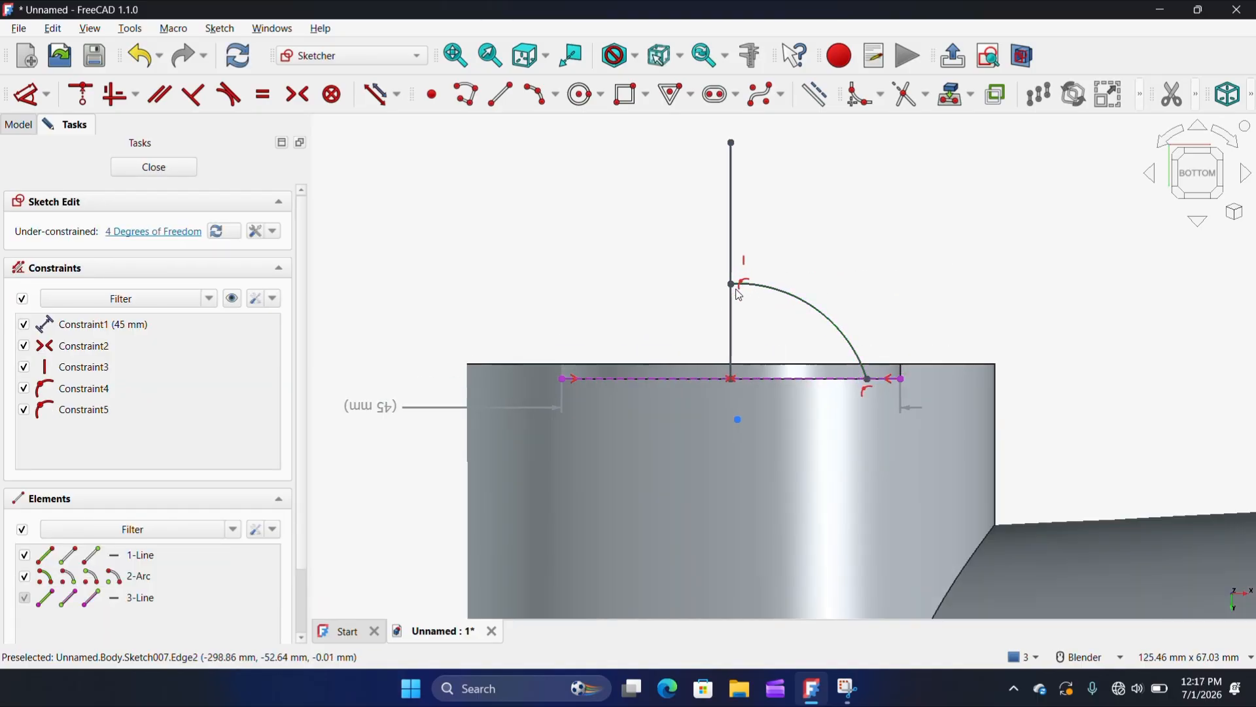
# - Enlarge the arc slightly and make its centre coincident with the vertical line's lower end
pyautogui.moveTo(739, 294); pyautogui.dragTo(738, 256)
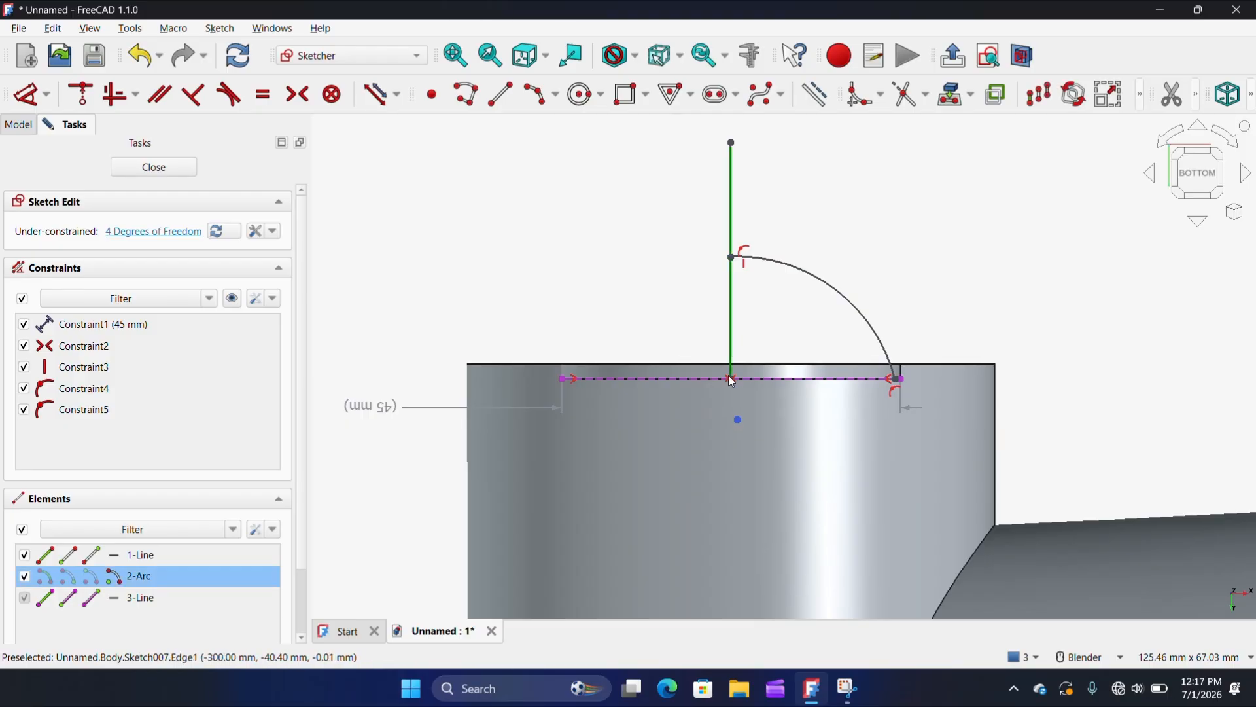
pyautogui.moveTo(689, 328); pyautogui.dragTo(791, 450)
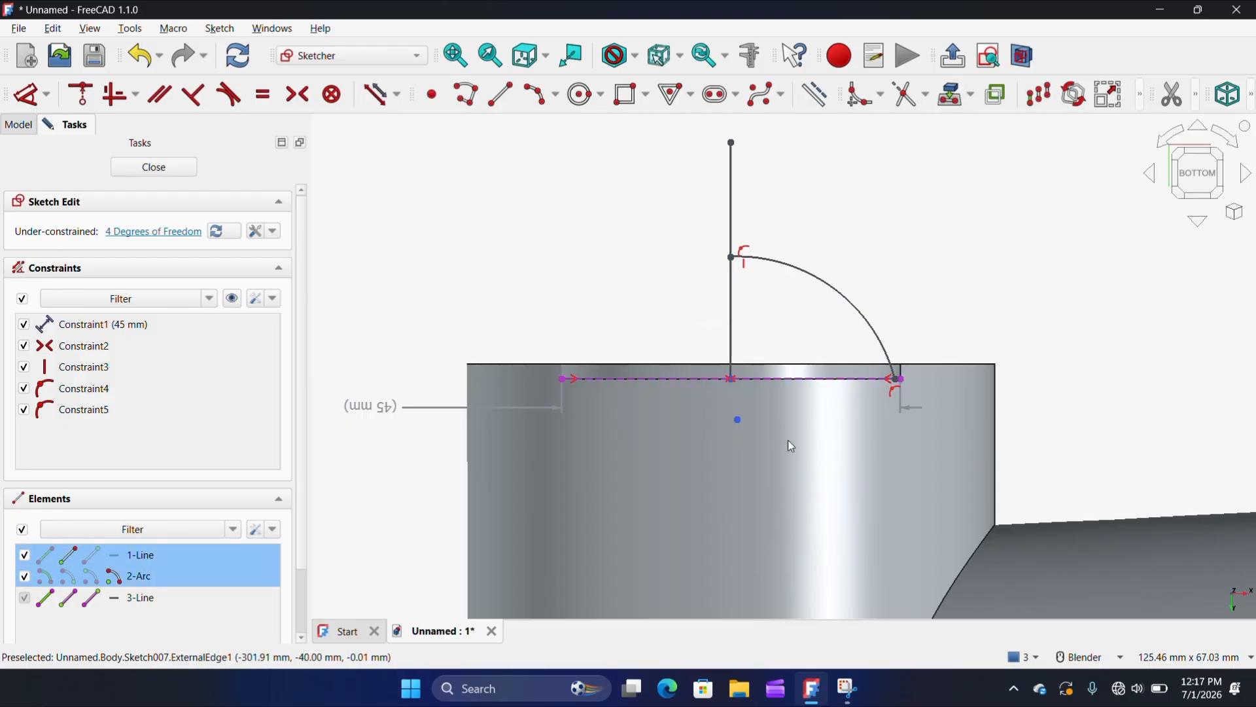
pyautogui.click(299, 95)
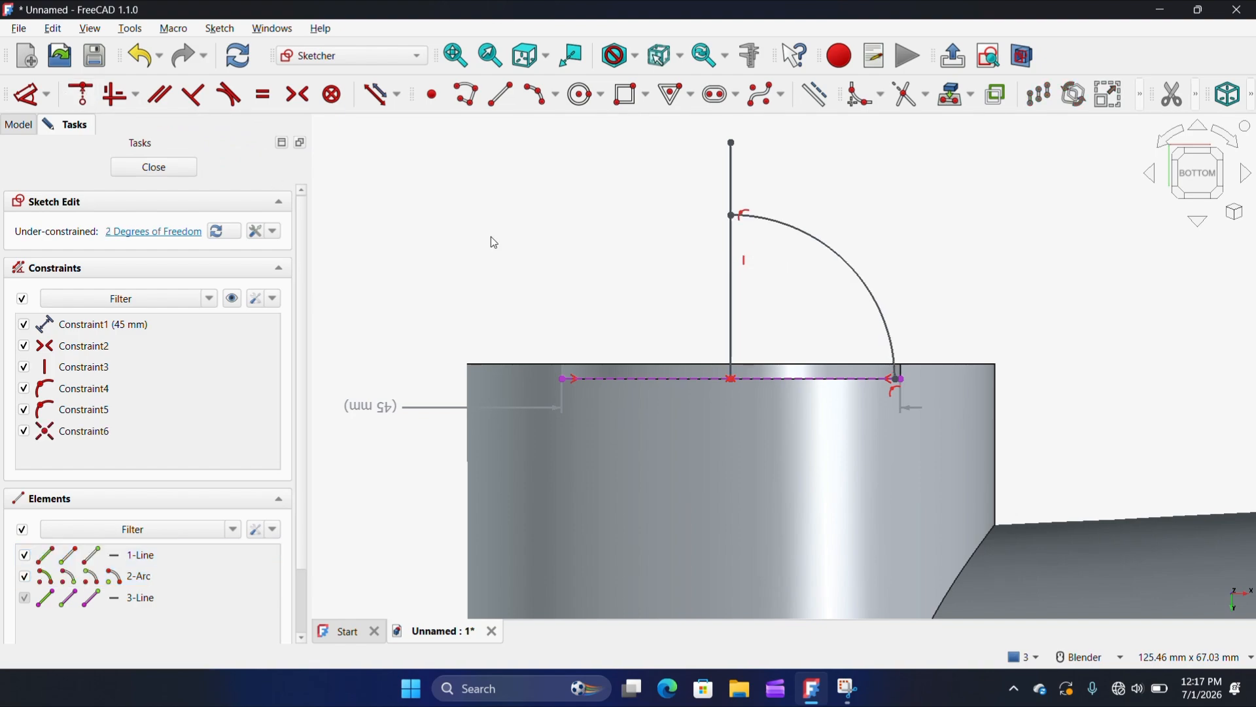
# - Make the vertical line's upper end coincident with the arc's upper end and delete the redundant point-on-object constraint
pyautogui.scroll(-3, 569, 242)
pyautogui.scroll(2, 661, 232)
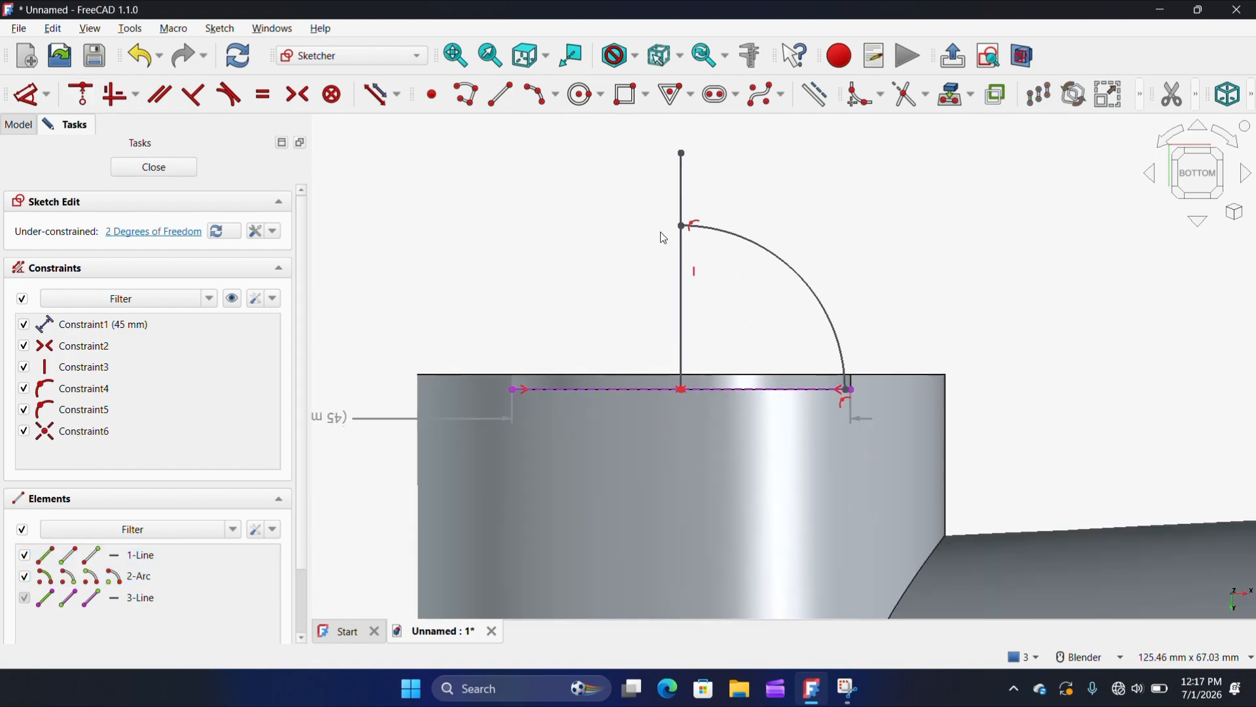
pyautogui.click(682, 154)
pyautogui.moveTo(682, 154); pyautogui.dragTo(712, 255)
pyautogui.click(81, 94)
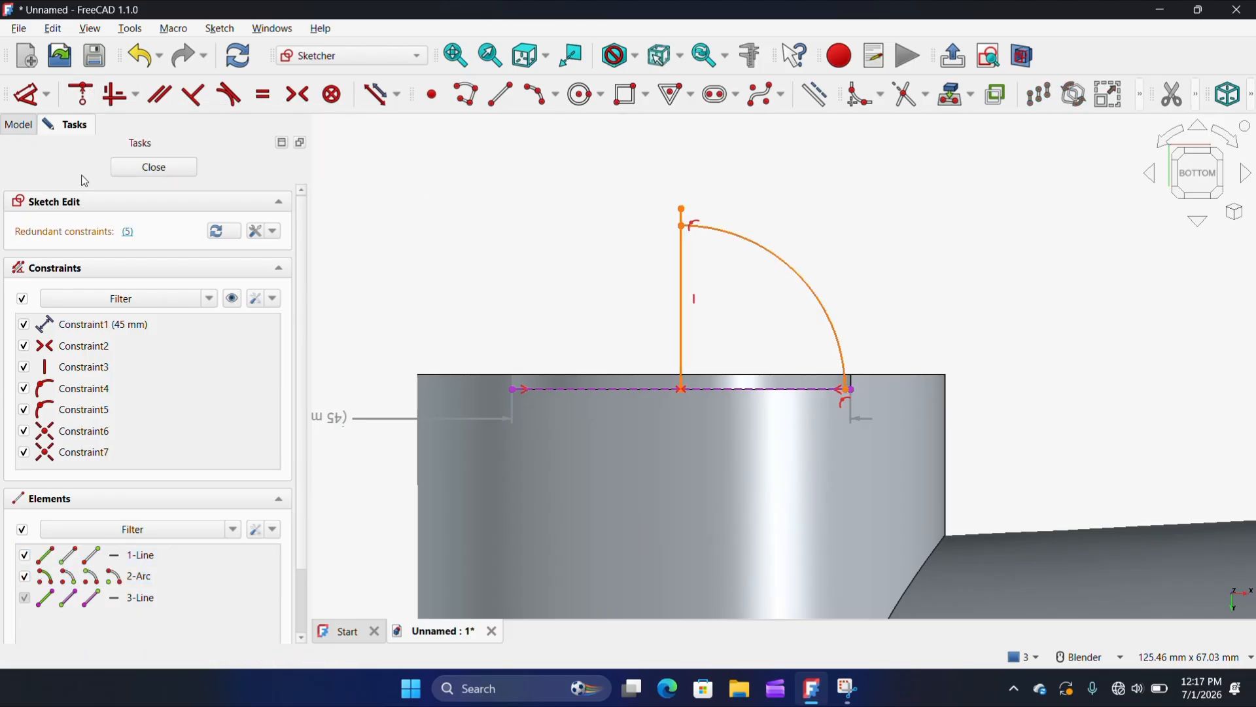
pyautogui.click(127, 233)
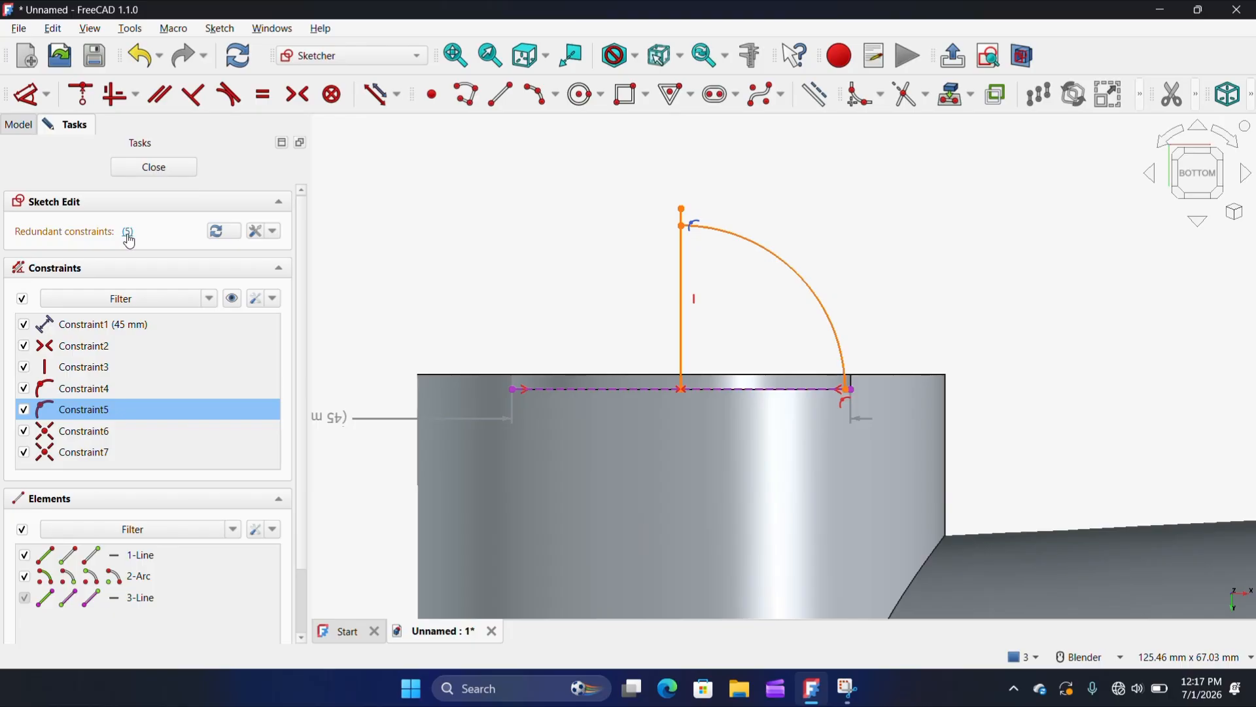
pyautogui.press('Delete')
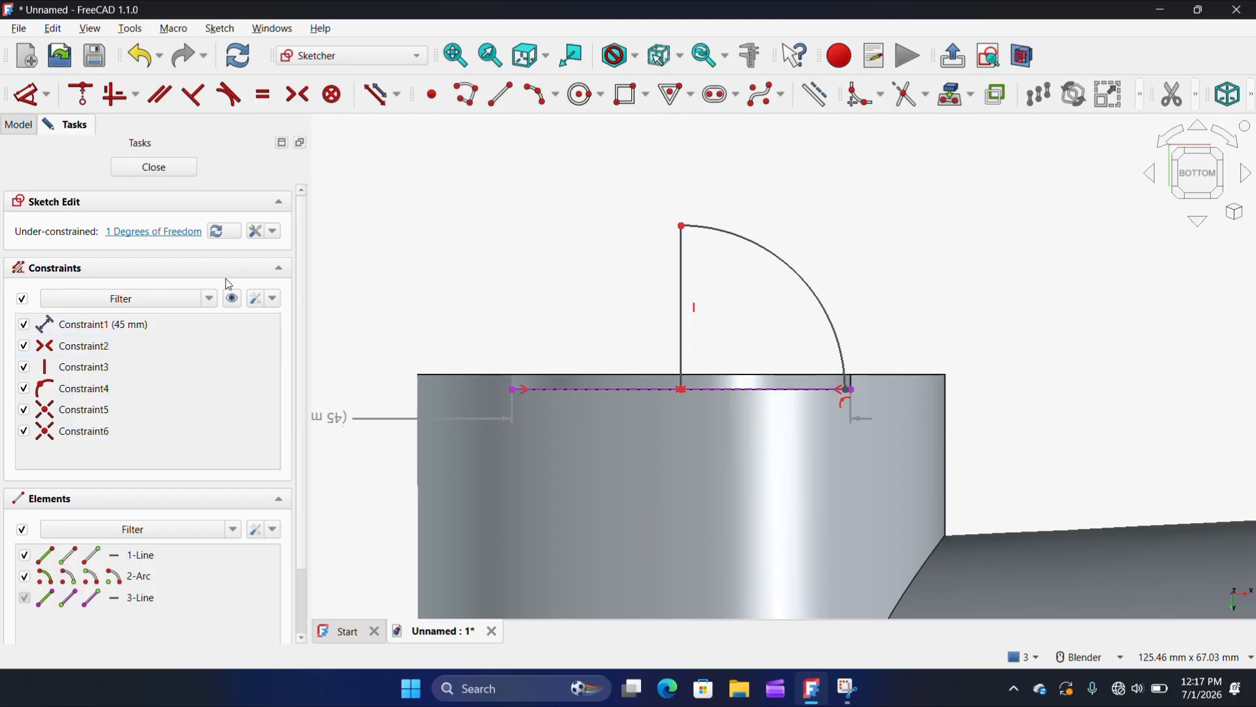
# - Dimension the arc's radius and set it to 17.5 mm
pyautogui.click(46, 95)
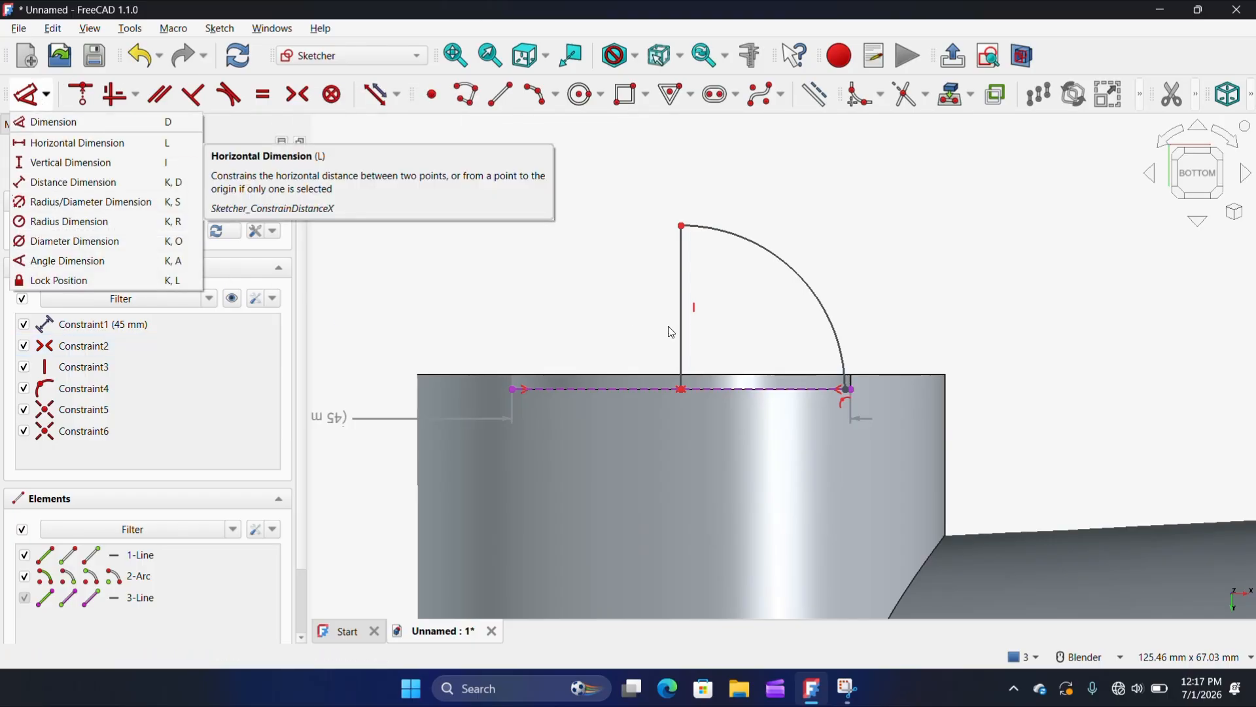
pyautogui.click(26, 99)
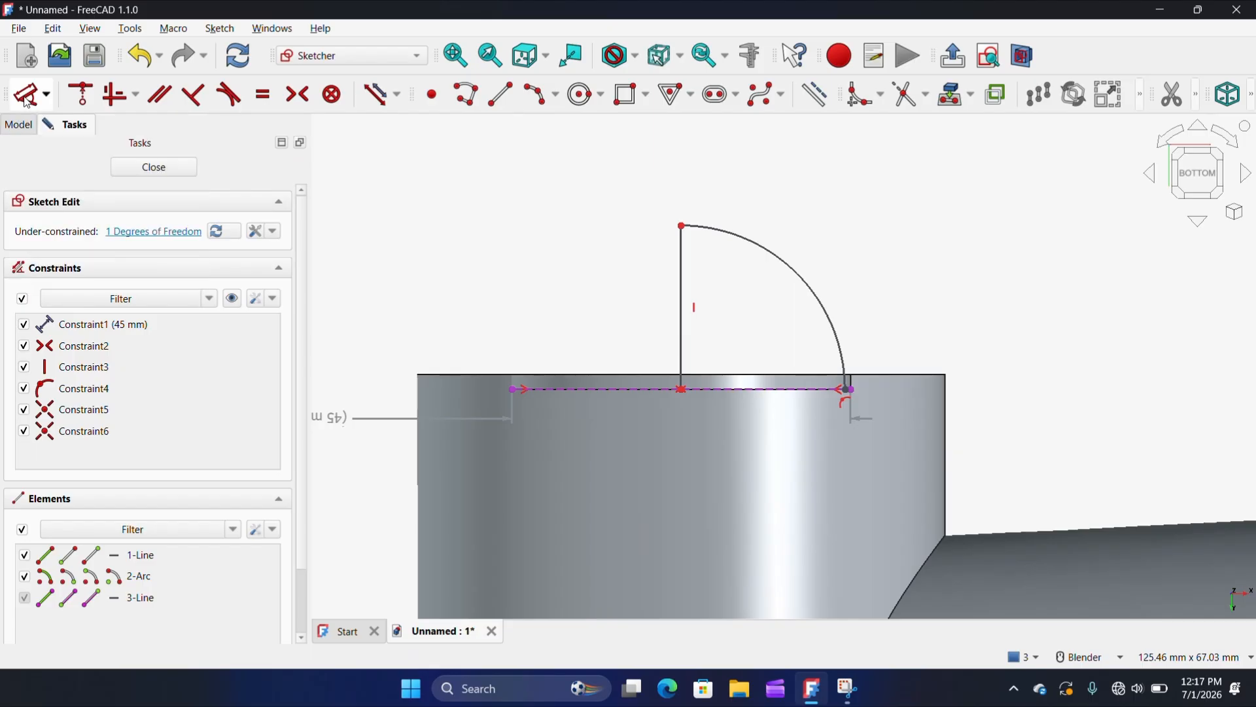
pyautogui.click(680, 312)
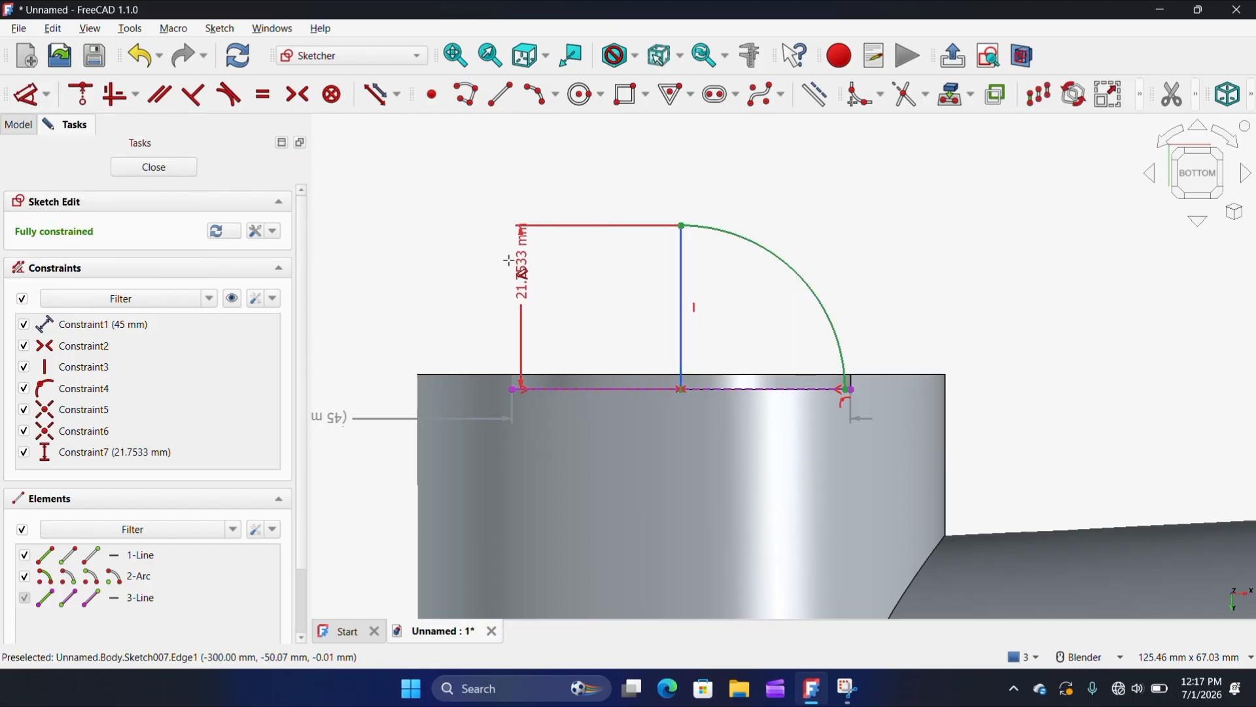
pyautogui.click(837, 278)
pyautogui.click(822, 297)
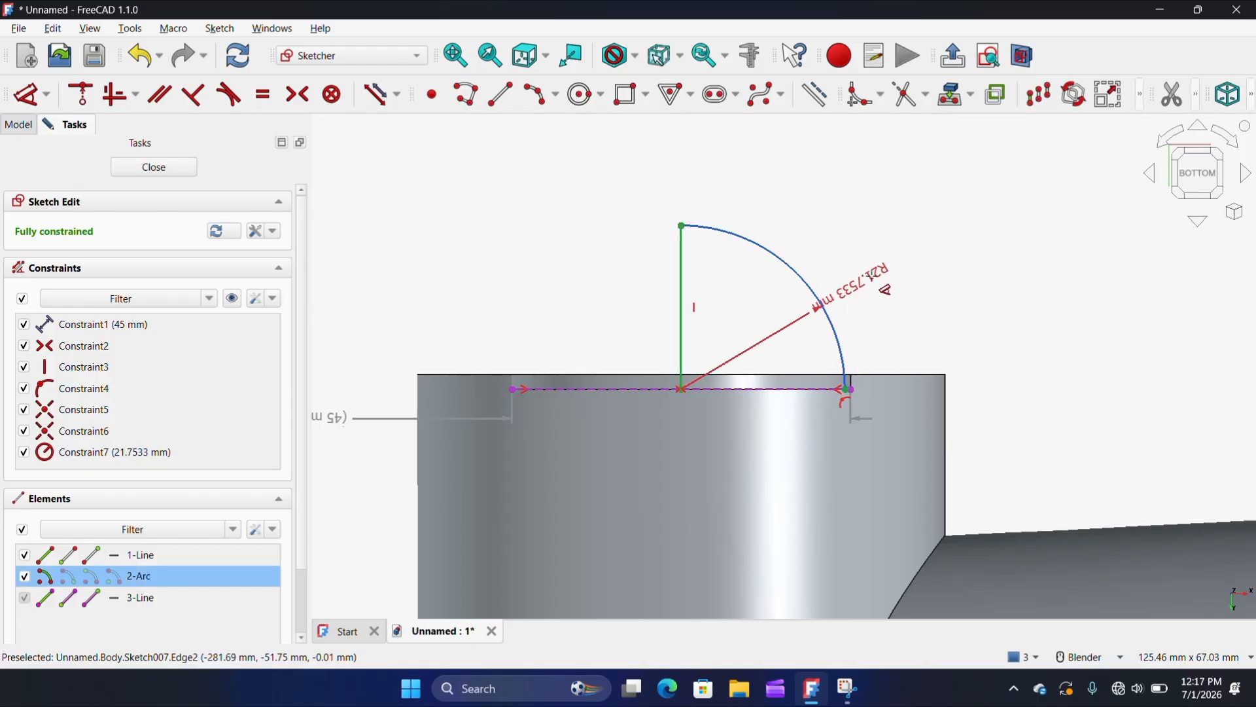
pyautogui.click(910, 259)
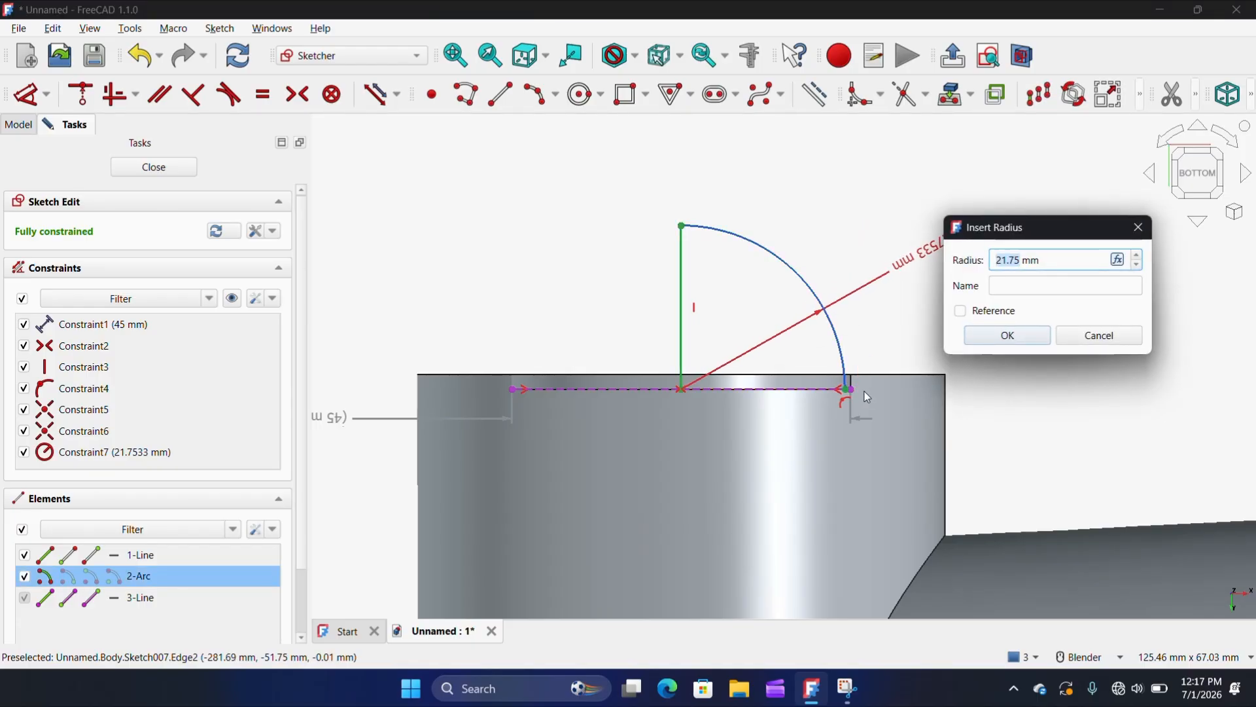
pyautogui.write('17.5')
pyautogui.click(1028, 342)
pyautogui.scroll(3, 975, 386)
pyautogui.scroll(-2, 1111, 371)
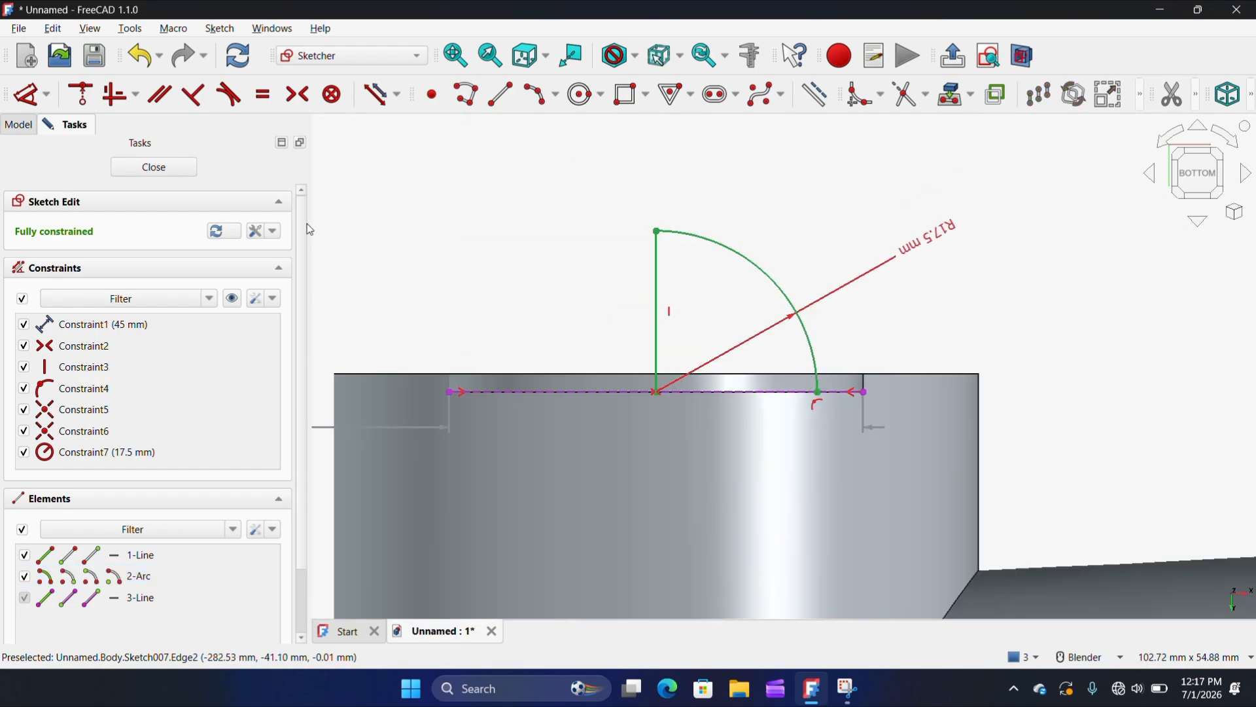
# - Leave the arc sketch and try to revolve its profile about the vertical sketch axis
pyautogui.click(153, 168)
pyautogui.scroll(5, 517, 219)
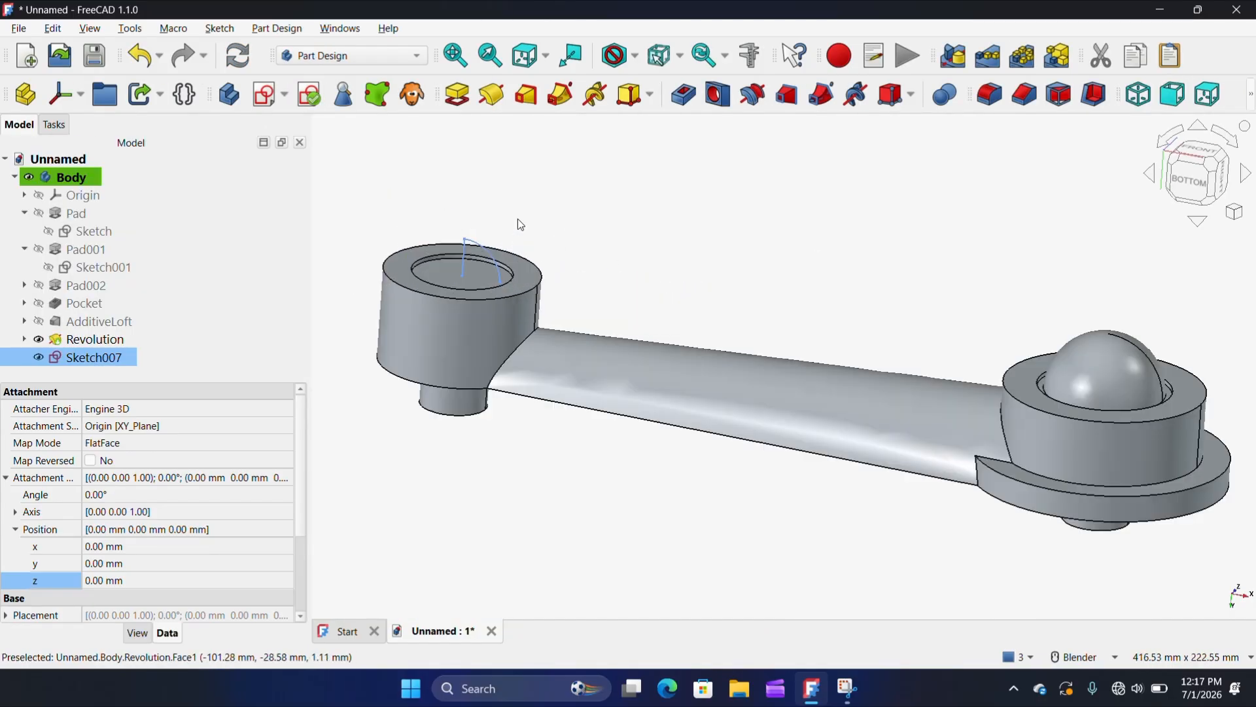
pyautogui.scroll(3, 485, 255)
pyautogui.click(491, 94)
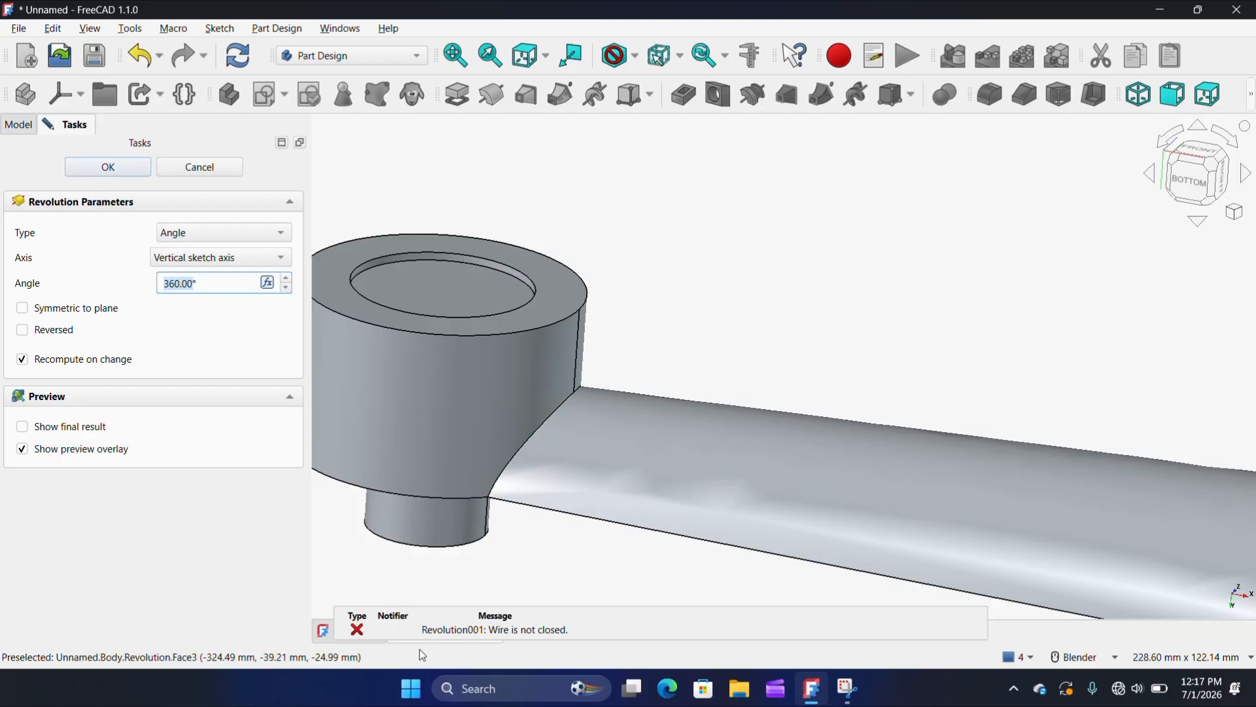
pyautogui.click(205, 183)
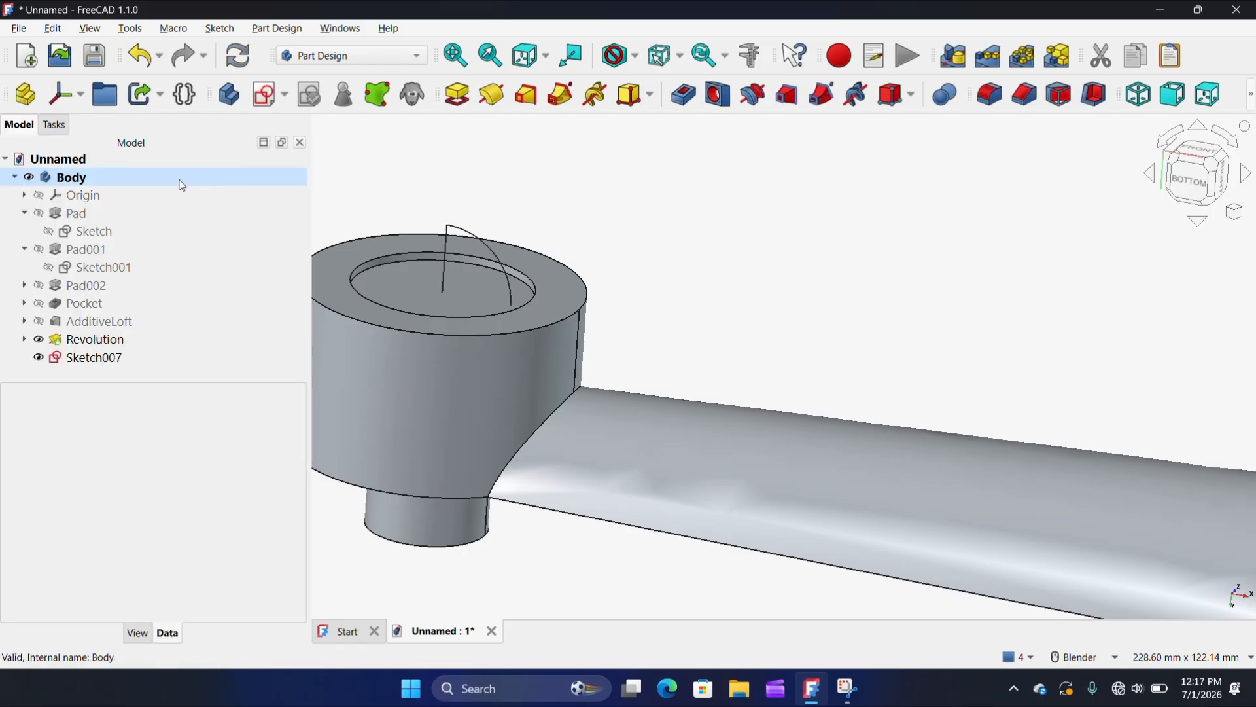
# - Reopen the arc sketch and close its profile with a line from the arc's centre to its lower end on the projected recess line
pyautogui.doubleClick(77, 356)
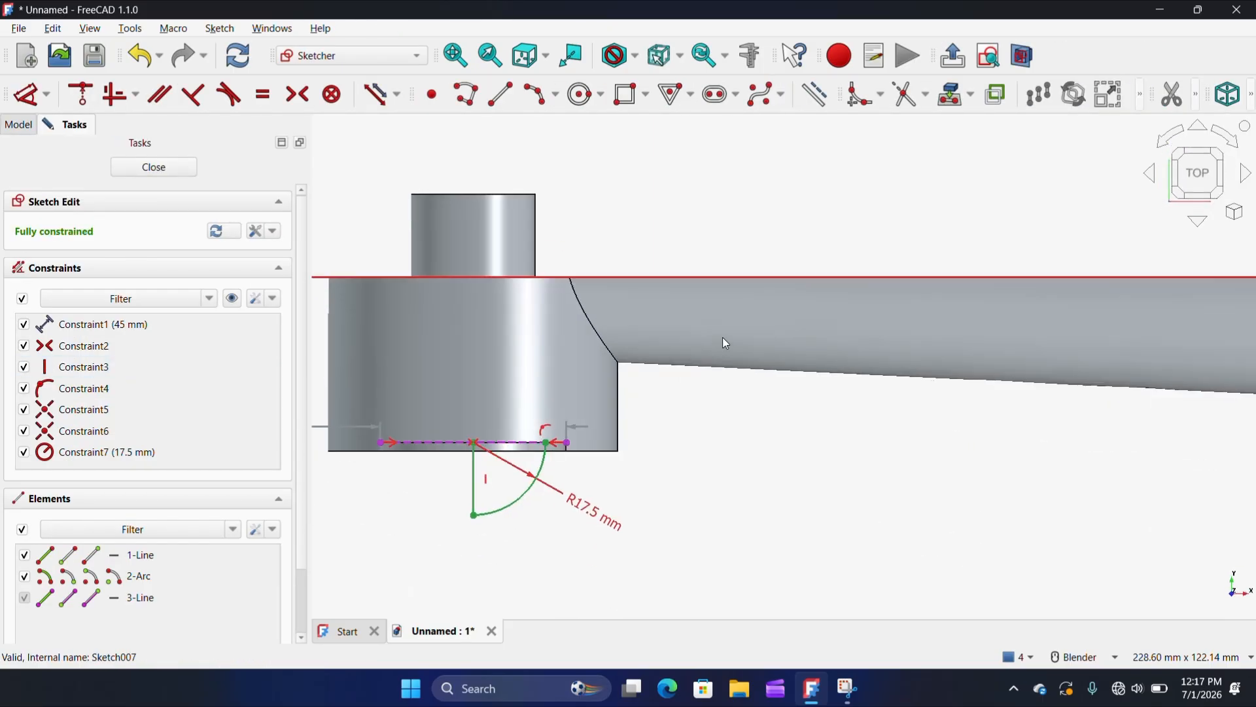
pyautogui.scroll(-3, 722, 337)
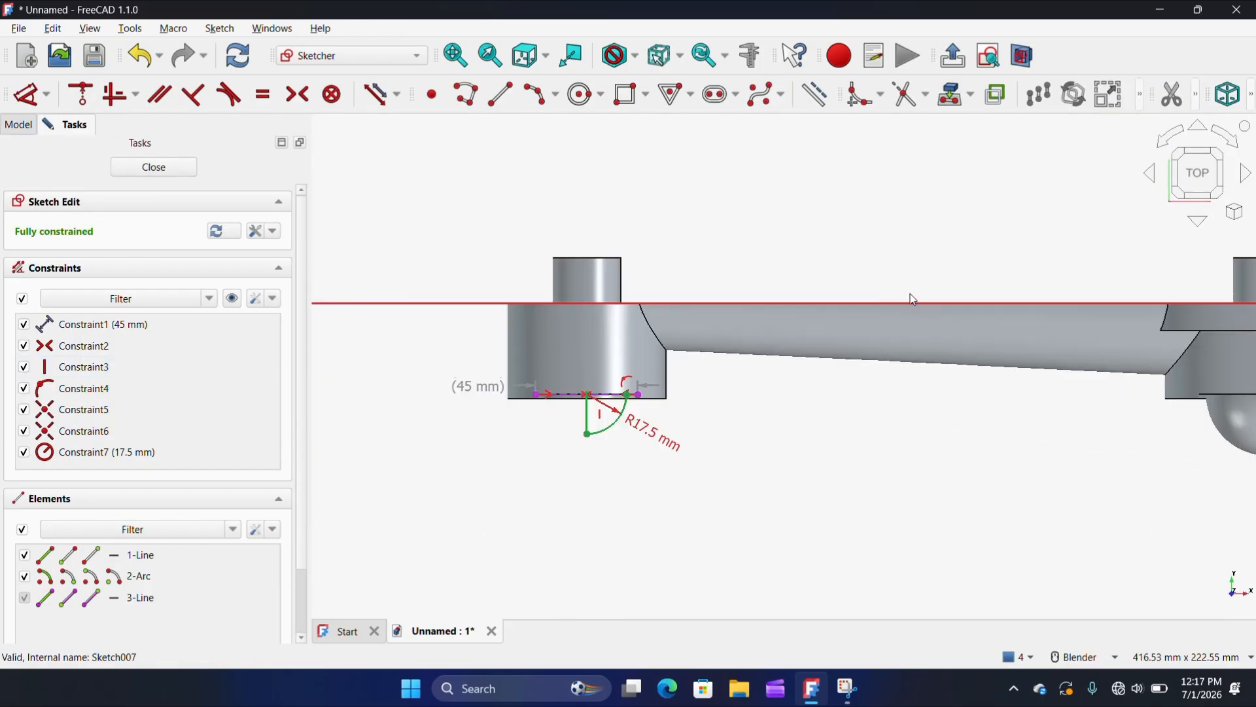
pyautogui.click(1198, 127)
pyautogui.click(1200, 136)
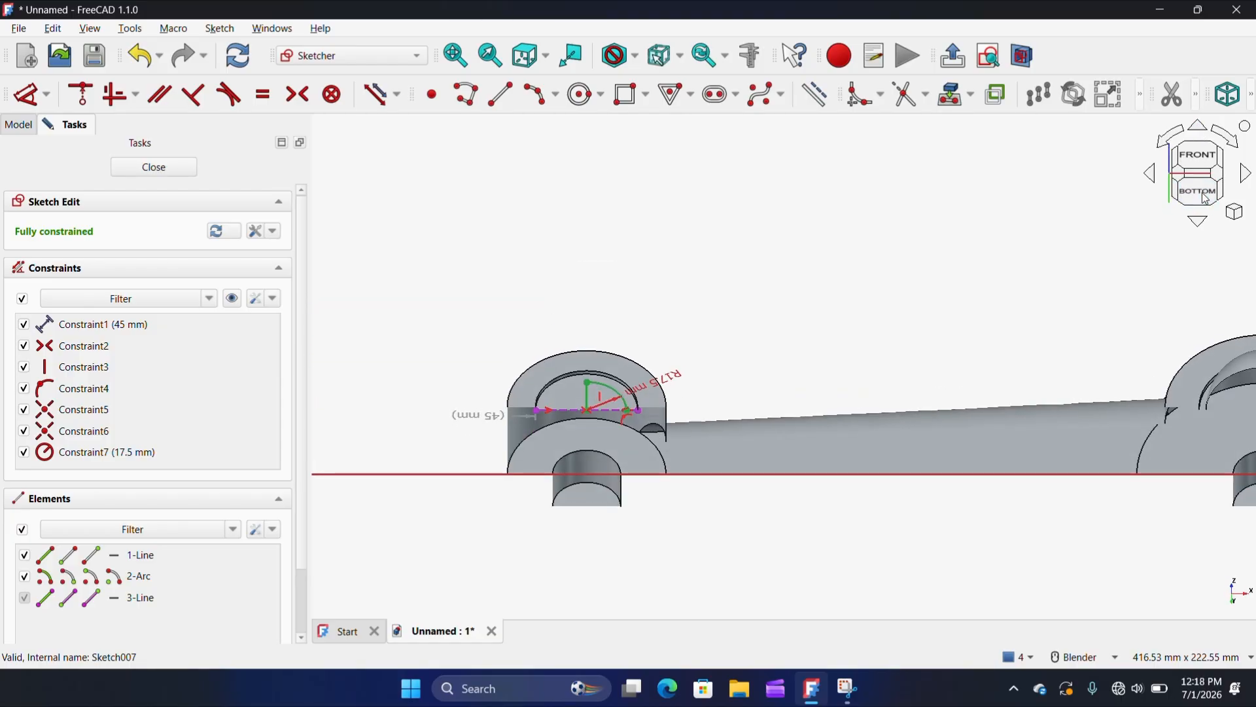
pyautogui.scroll(5, 752, 346)
pyautogui.scroll(3, 752, 324)
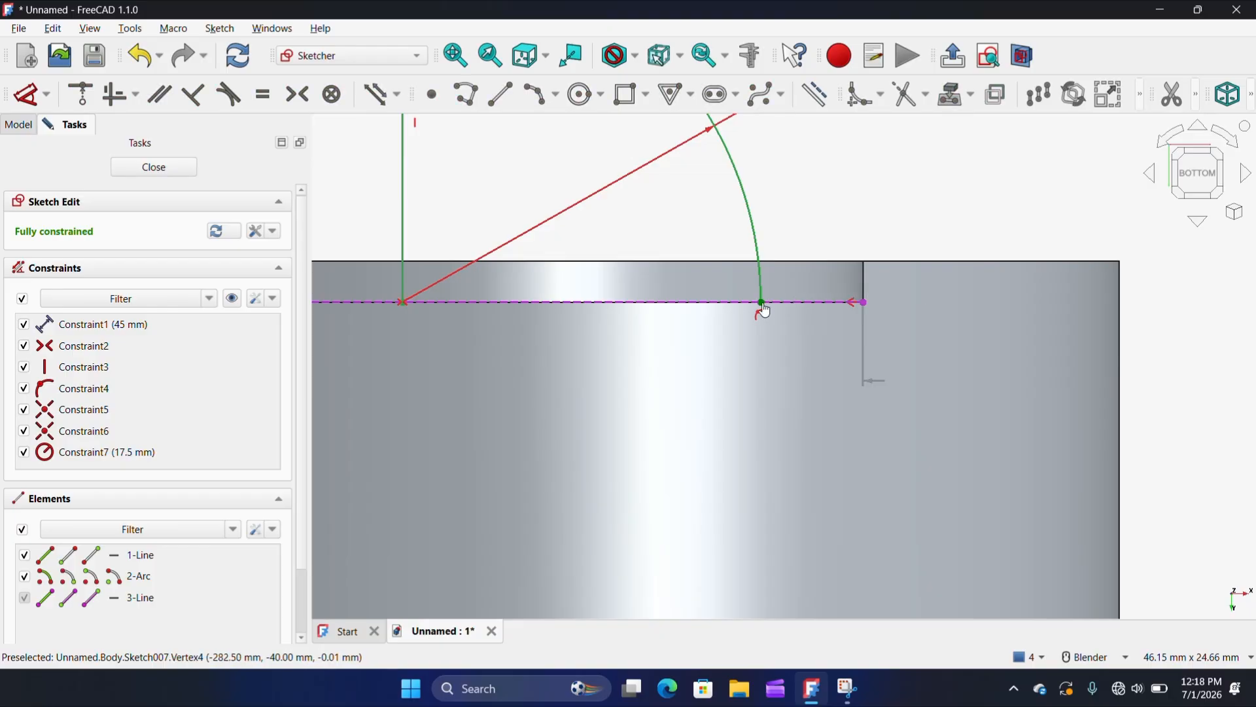
pyautogui.scroll(-5, 789, 289)
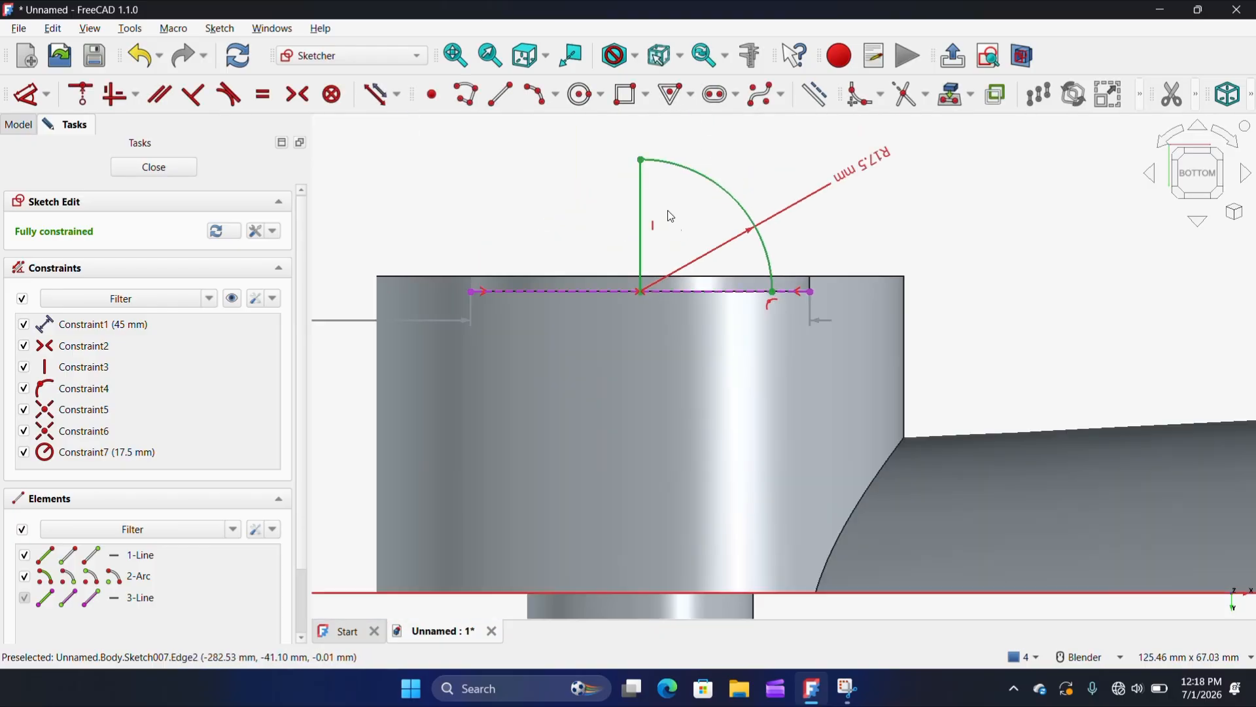
pyautogui.scroll(3, 643, 288)
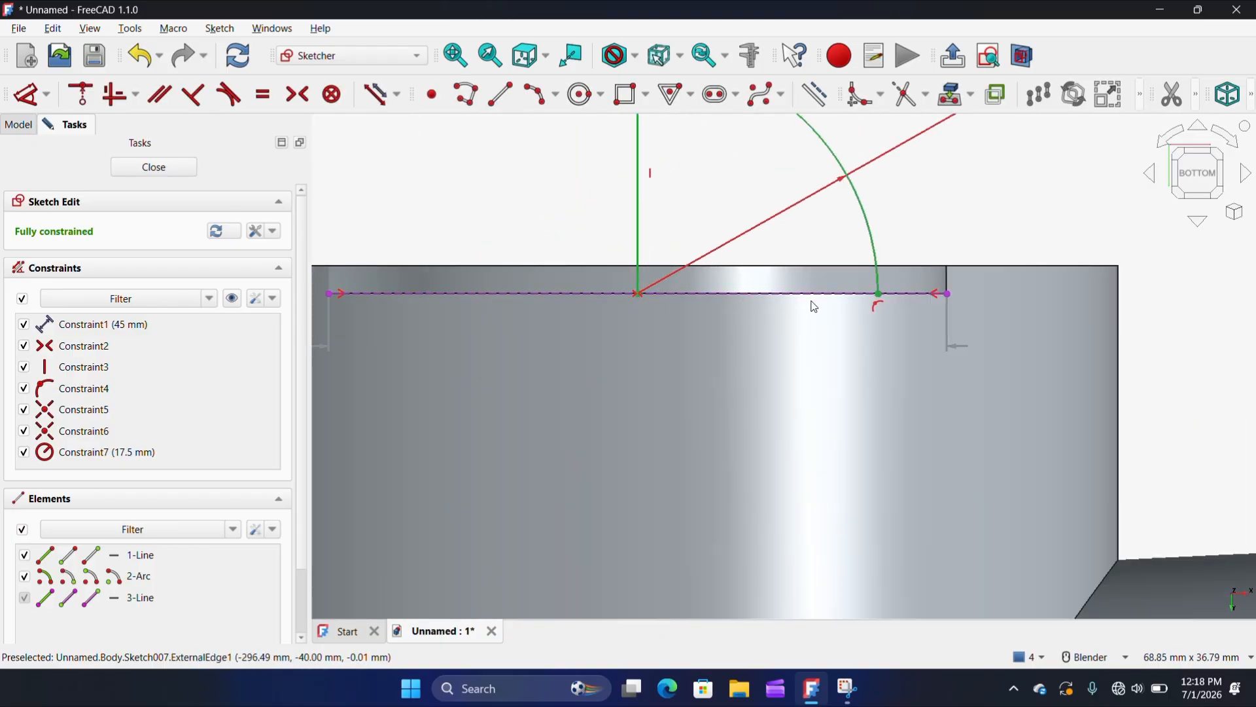
pyautogui.click(500, 94)
pyautogui.scroll(3, 643, 281)
pyautogui.click(649, 269)
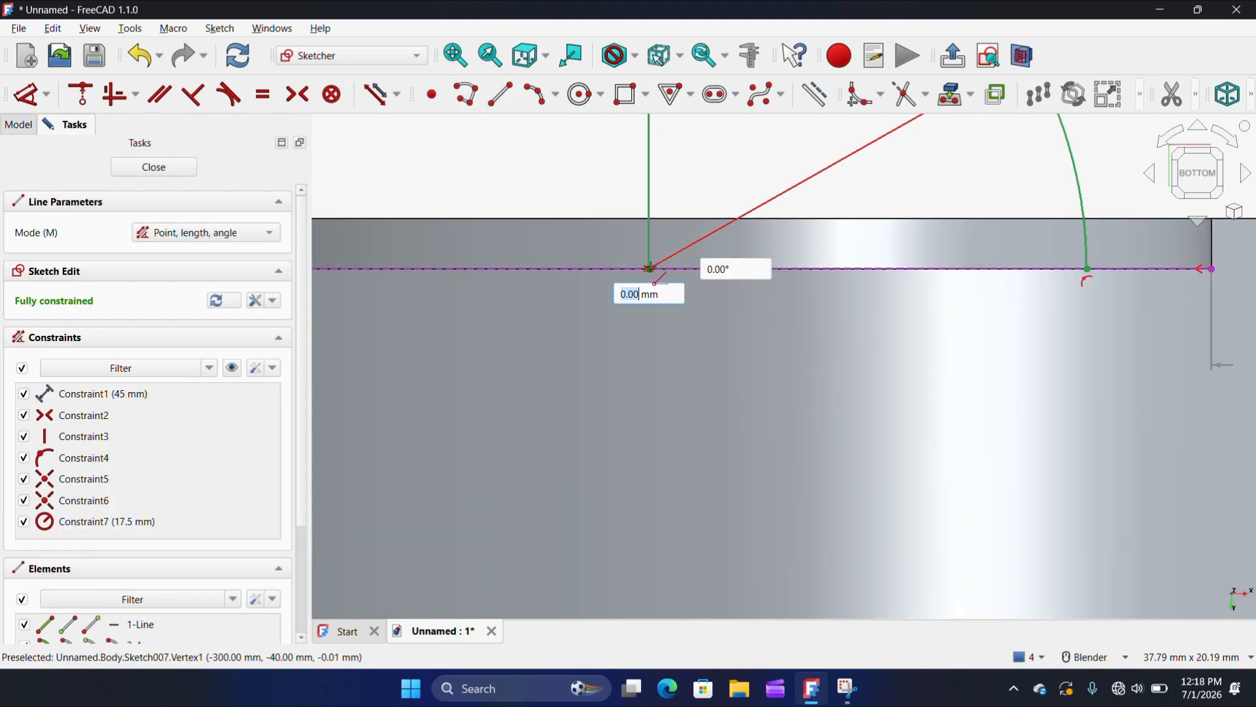
pyautogui.click(1087, 269)
pyautogui.scroll(-3, 880, 359)
pyautogui.scroll(-3, 867, 353)
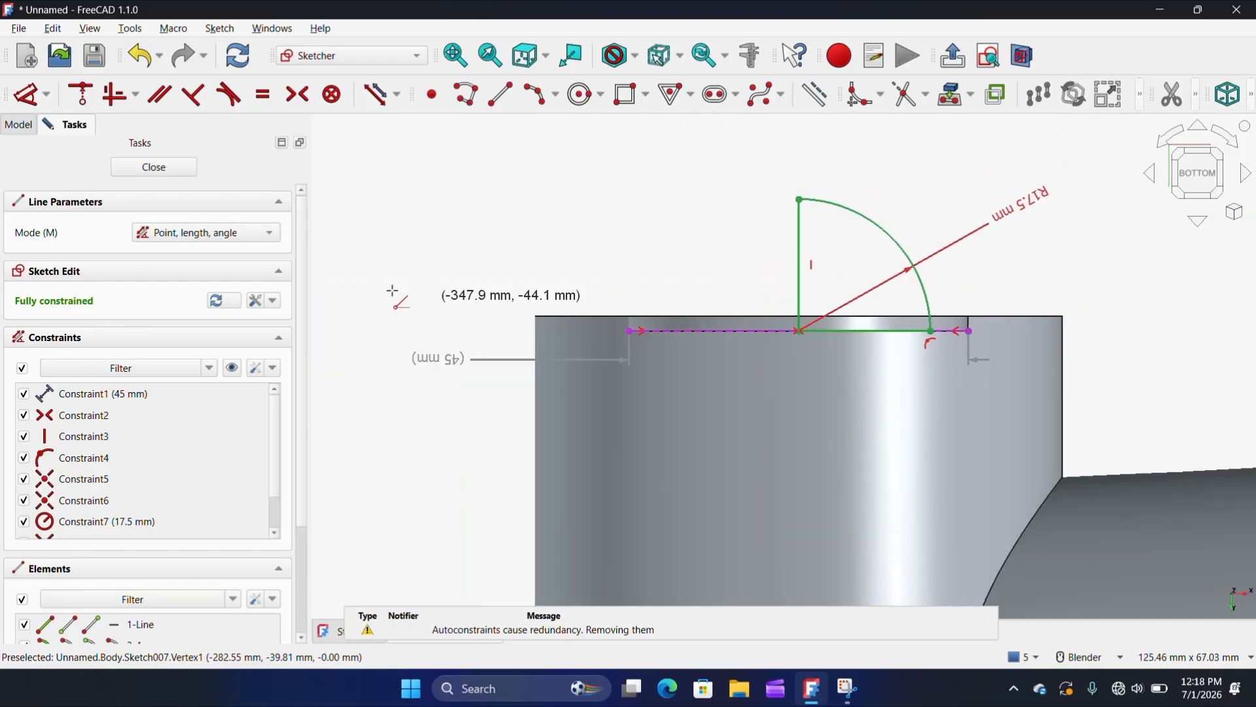
pyautogui.click(154, 167)
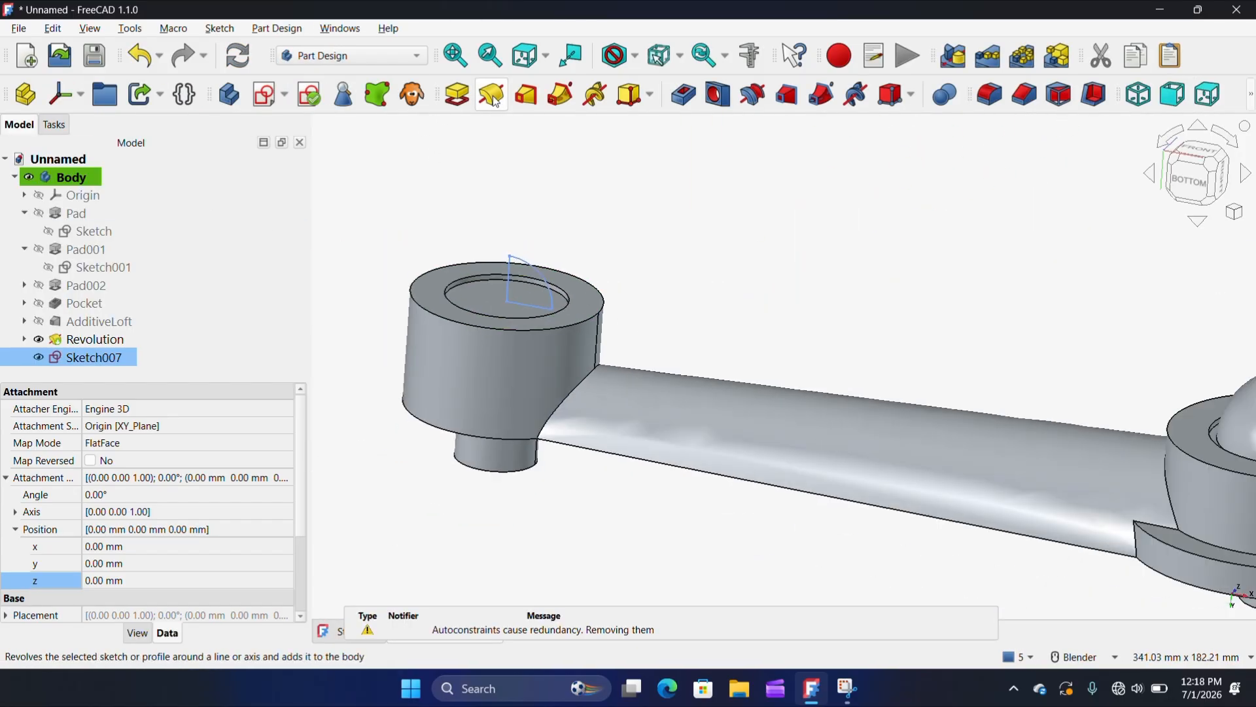
# - Revolve the quarter-circle profile 360° about its own vertical line to form the dome in the smaller joint end's recess
pyautogui.click(493, 95)
pyautogui.scroll(-3, 589, 249)
pyautogui.moveTo(581, 271)
pyautogui.mouseDown(button='middle')
pyautogui.moveTo(553, 291)
pyautogui.moveTo(566, 255)
pyautogui.moveTo(576, 271)
pyautogui.mouseUp(button='middle')
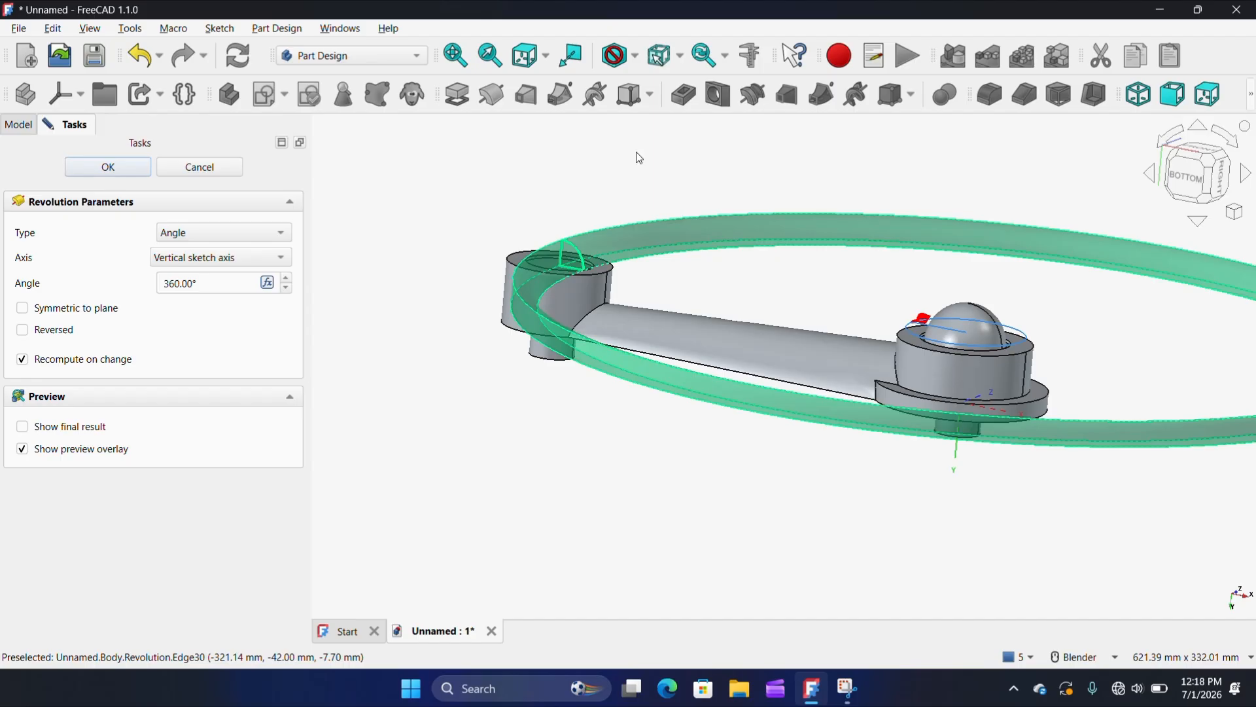
pyautogui.scroll(8, 508, 245)
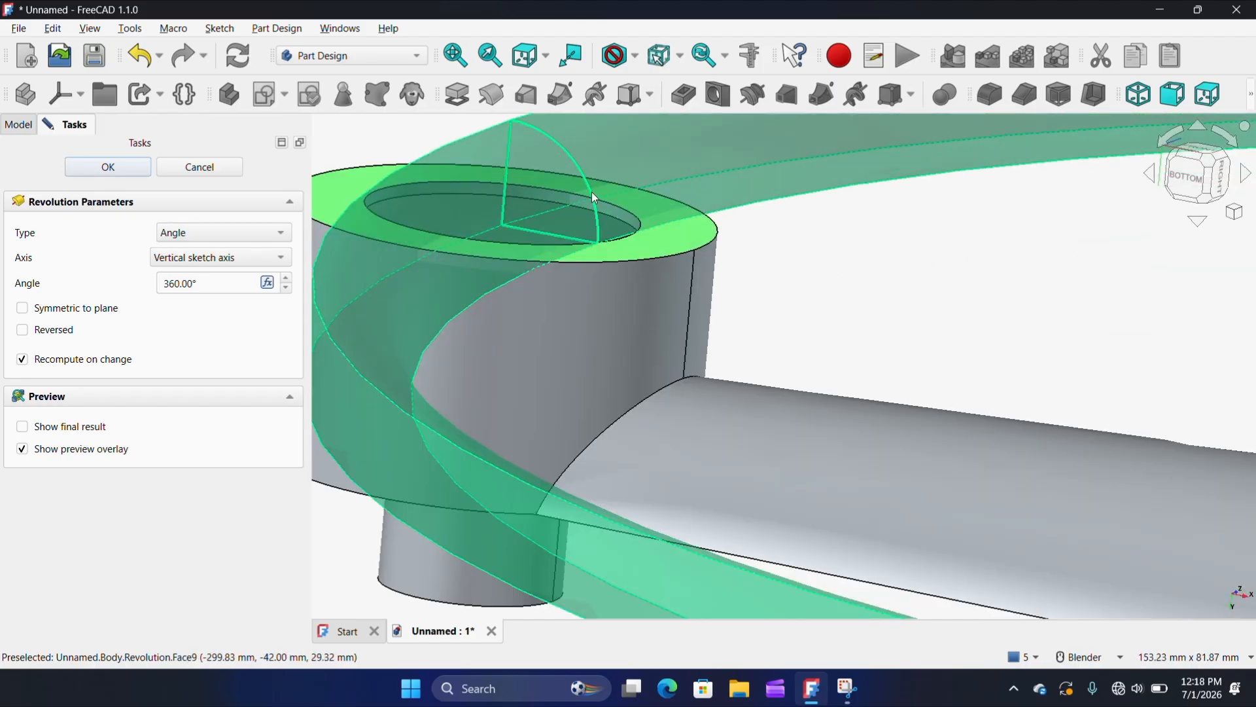
pyautogui.scroll(-3, 628, 275)
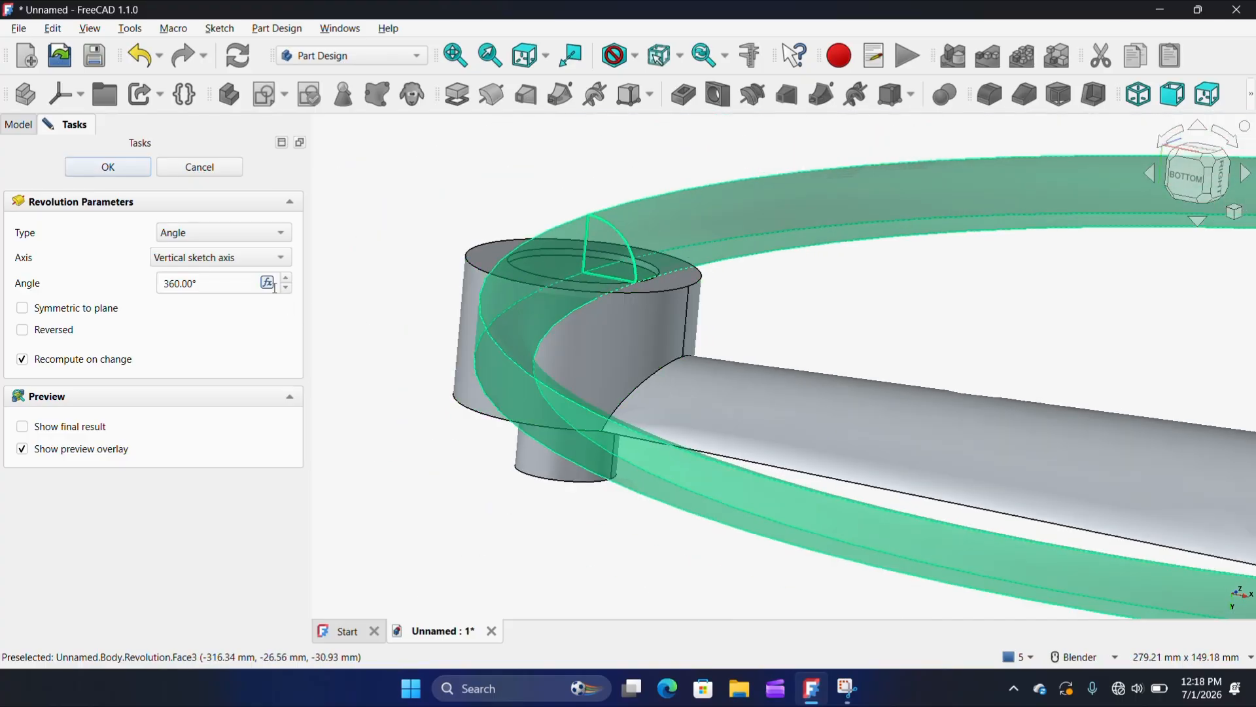
pyautogui.click(275, 259)
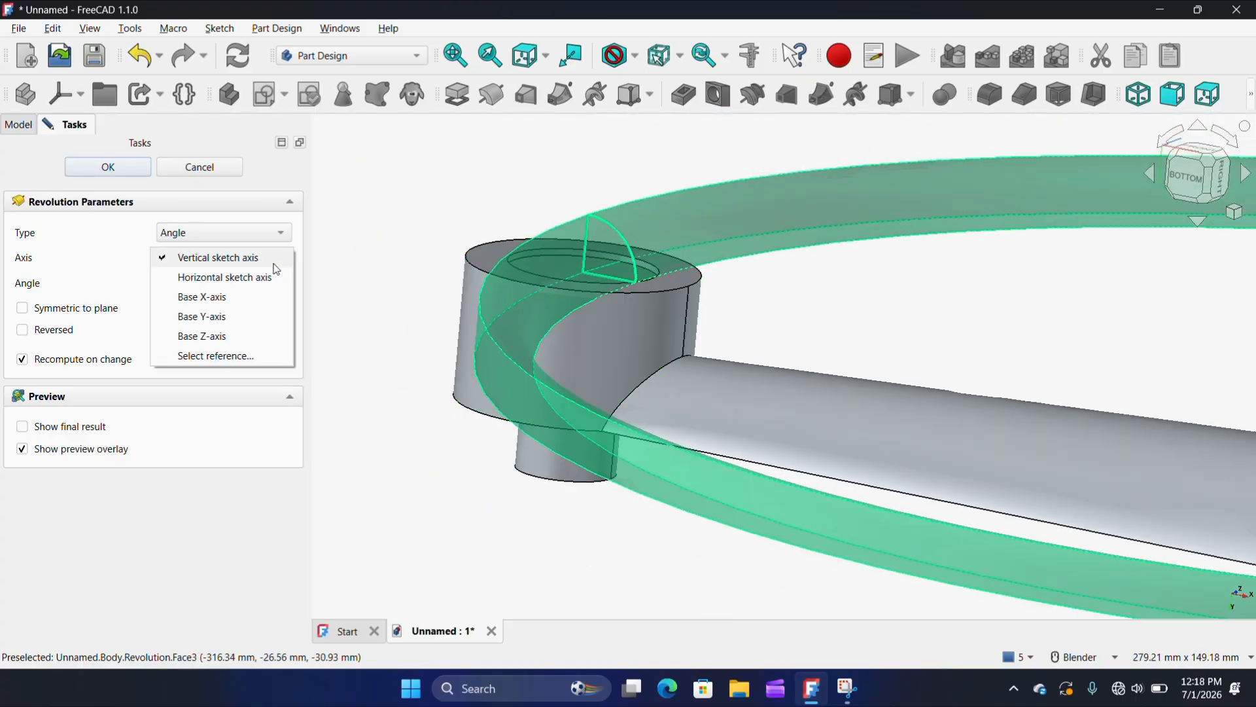
pyautogui.click(229, 355)
pyautogui.scroll(5, 524, 253)
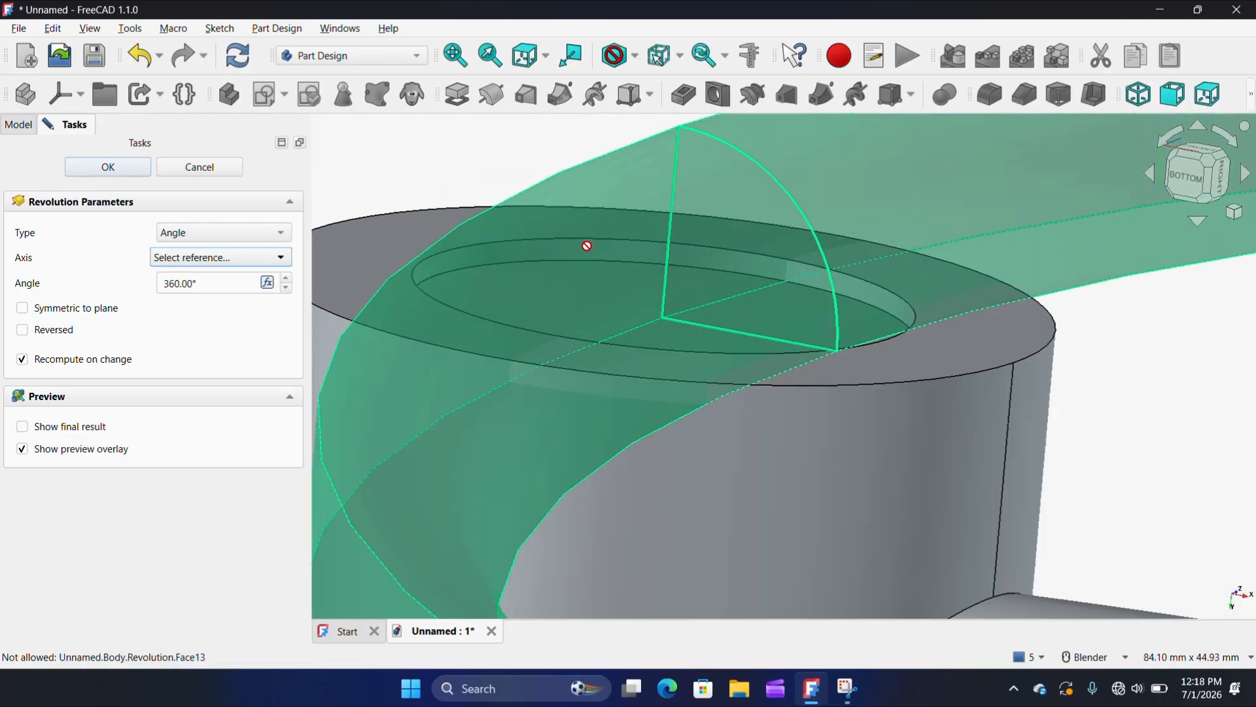
pyautogui.click(672, 239)
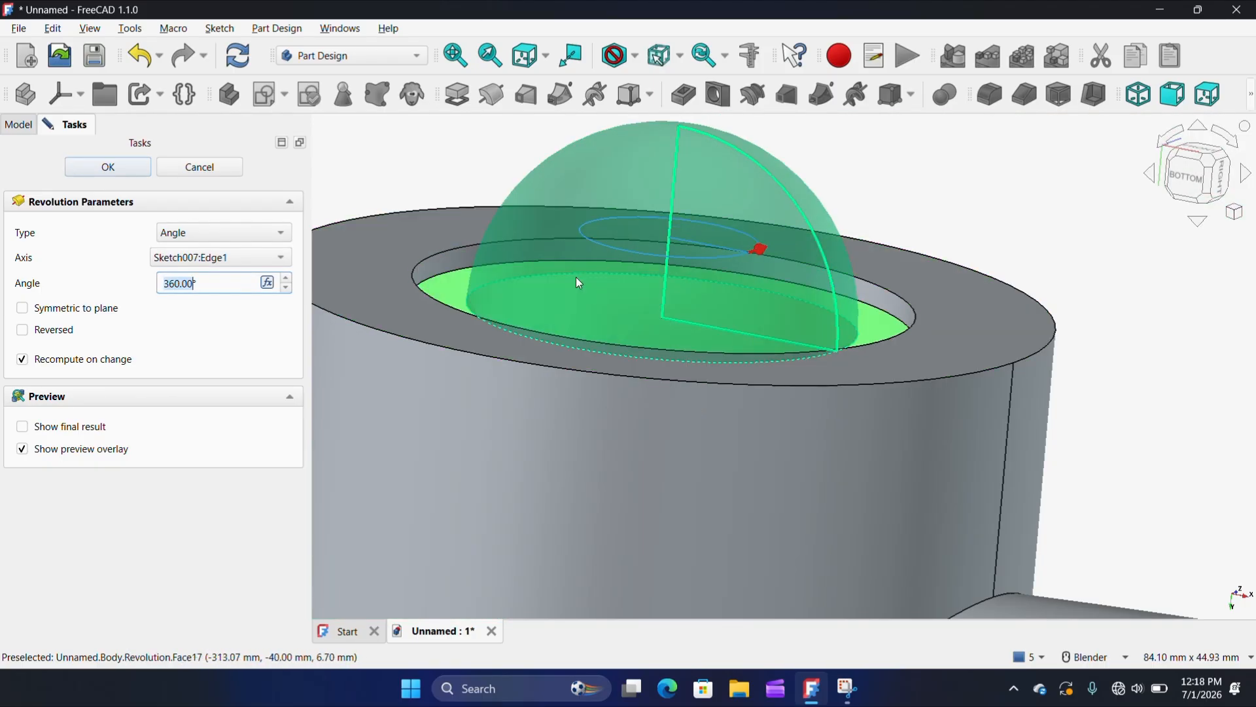
pyautogui.moveTo(599, 297); pyautogui.dragTo(627, 331, button='middle')
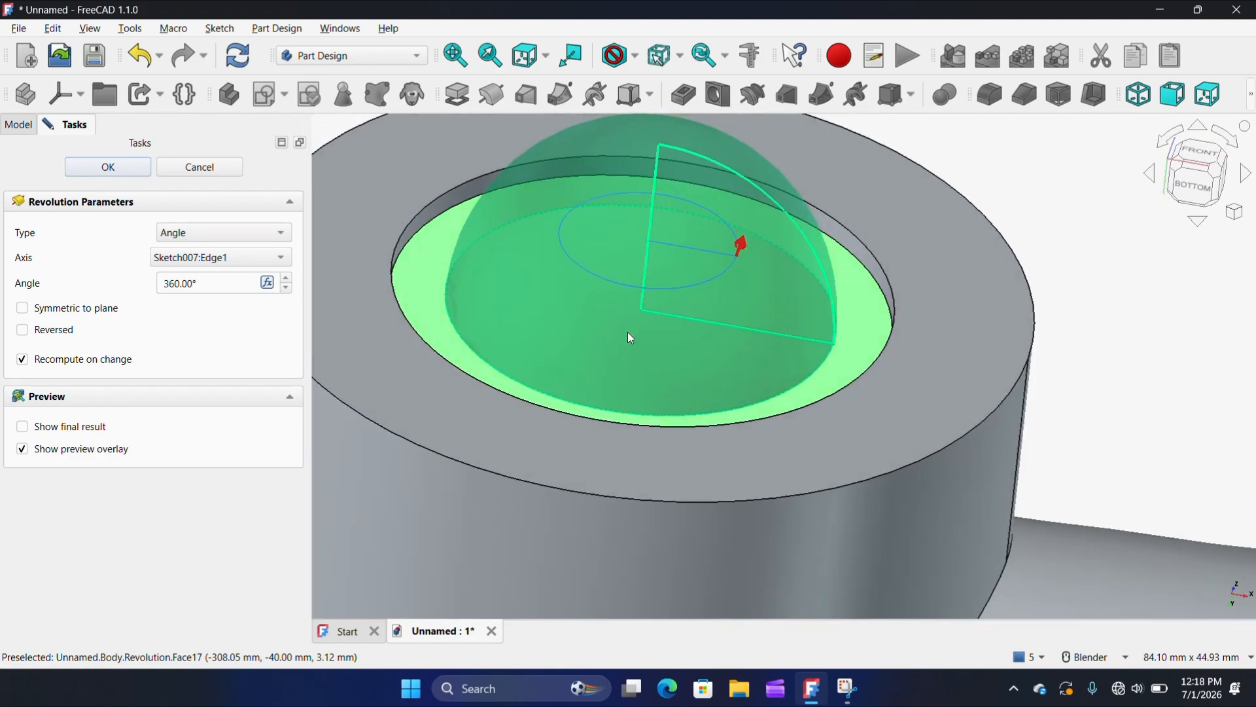
pyautogui.scroll(-5, 619, 324)
pyautogui.scroll(-5, 527, 303)
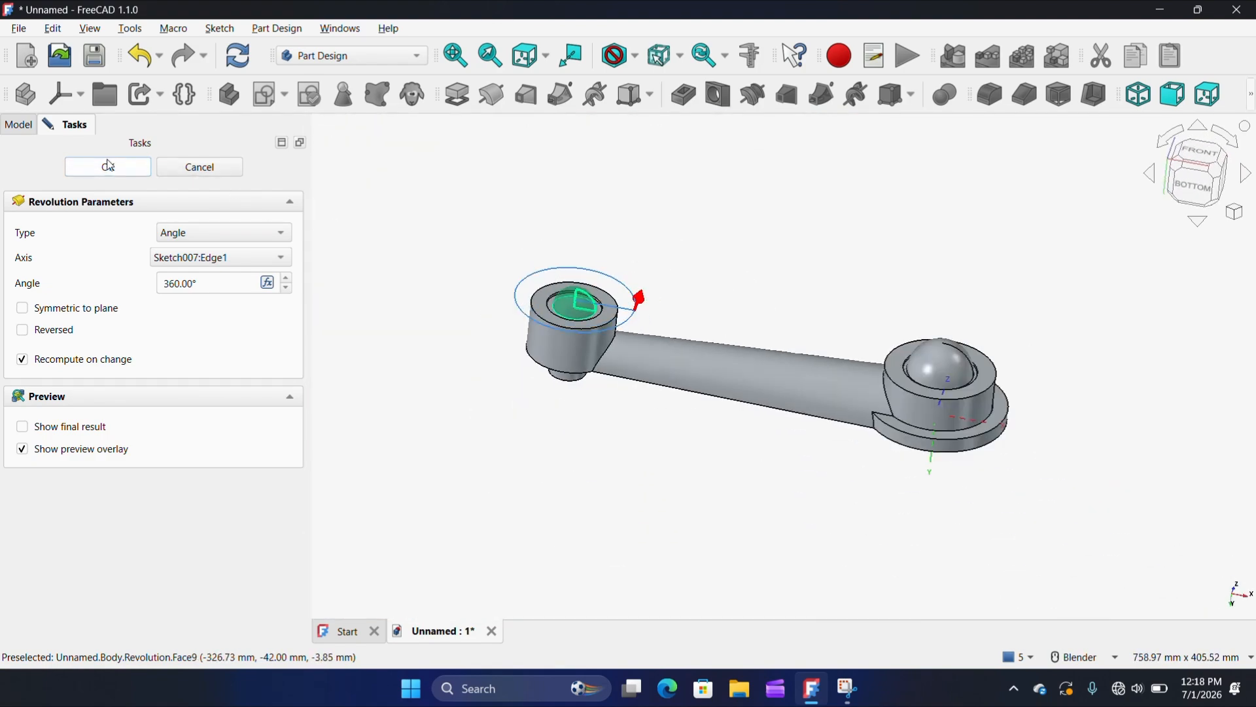
pyautogui.click(108, 167)
pyautogui.scroll(3, 577, 332)
pyautogui.moveTo(567, 299); pyautogui.dragTo(521, 344, button='middle')
pyautogui.scroll(-5, 449, 355)
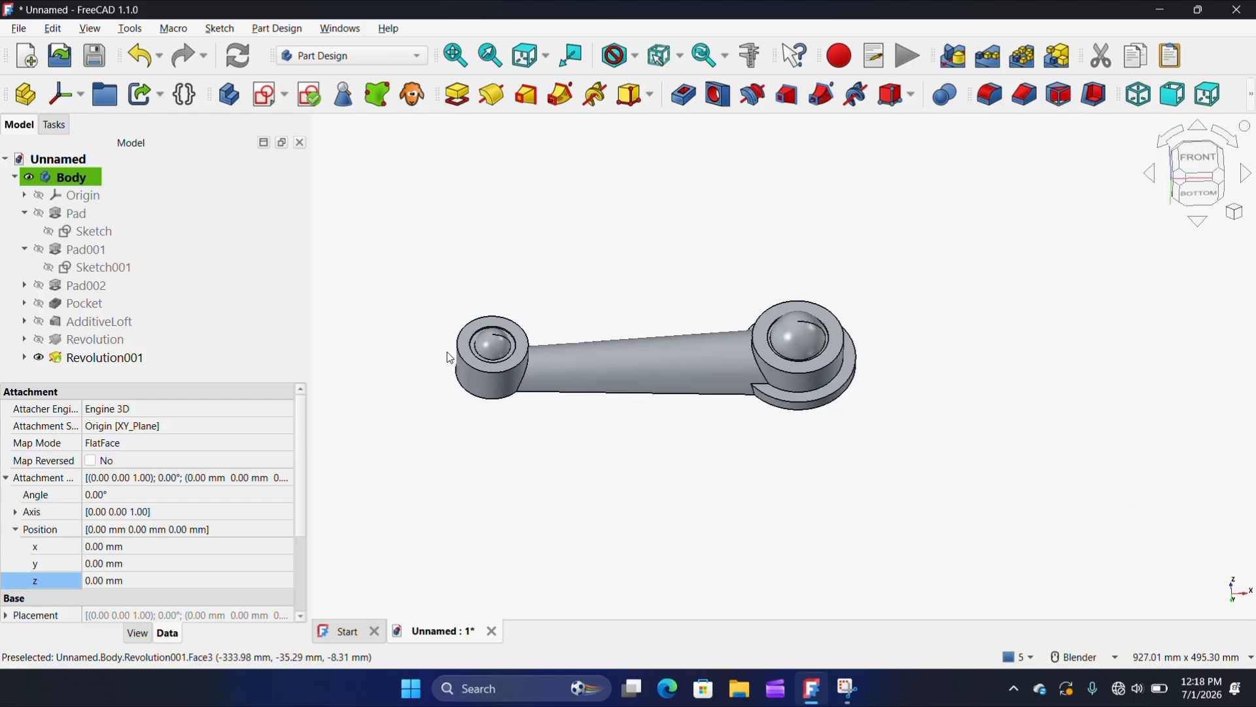
# - Start a sketch on the flange face around the larger joint end and turn on the section view at the sketch plane
pyautogui.scroll(4, 807, 385)
pyautogui.click(800, 413)
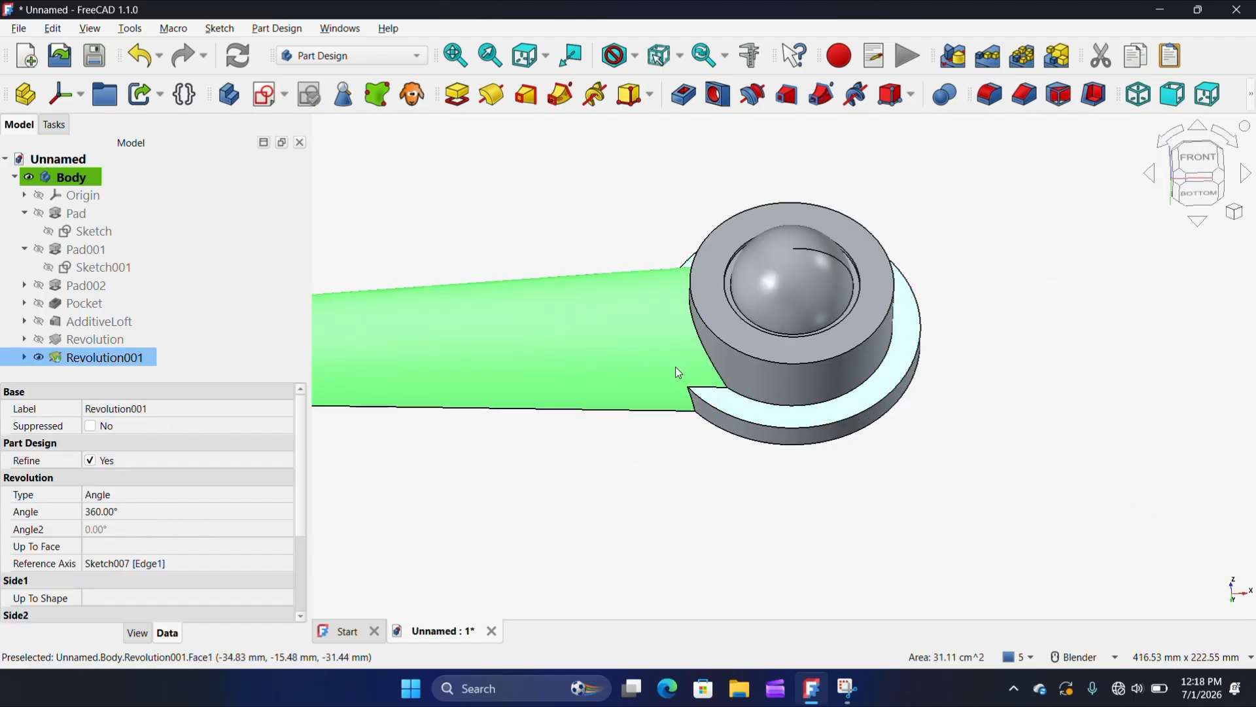
pyautogui.click(267, 97)
pyautogui.scroll(2, 802, 344)
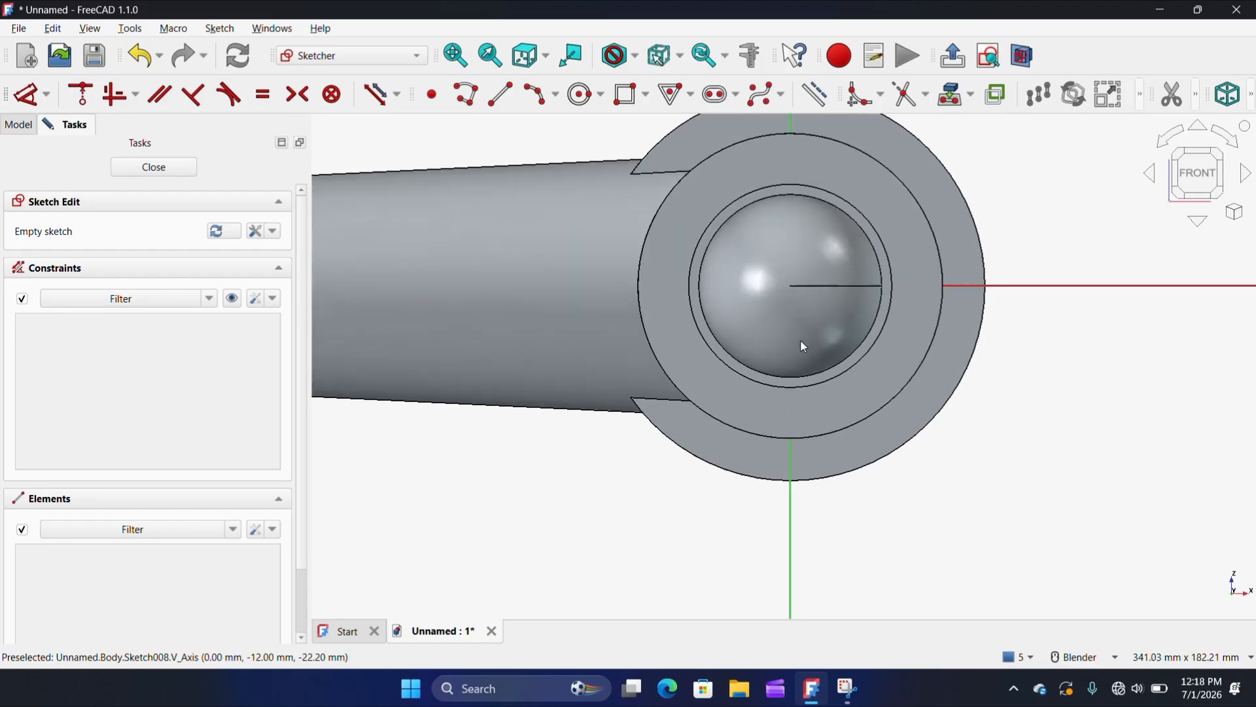
pyautogui.scroll(-4, 801, 416)
pyautogui.click(1022, 55)
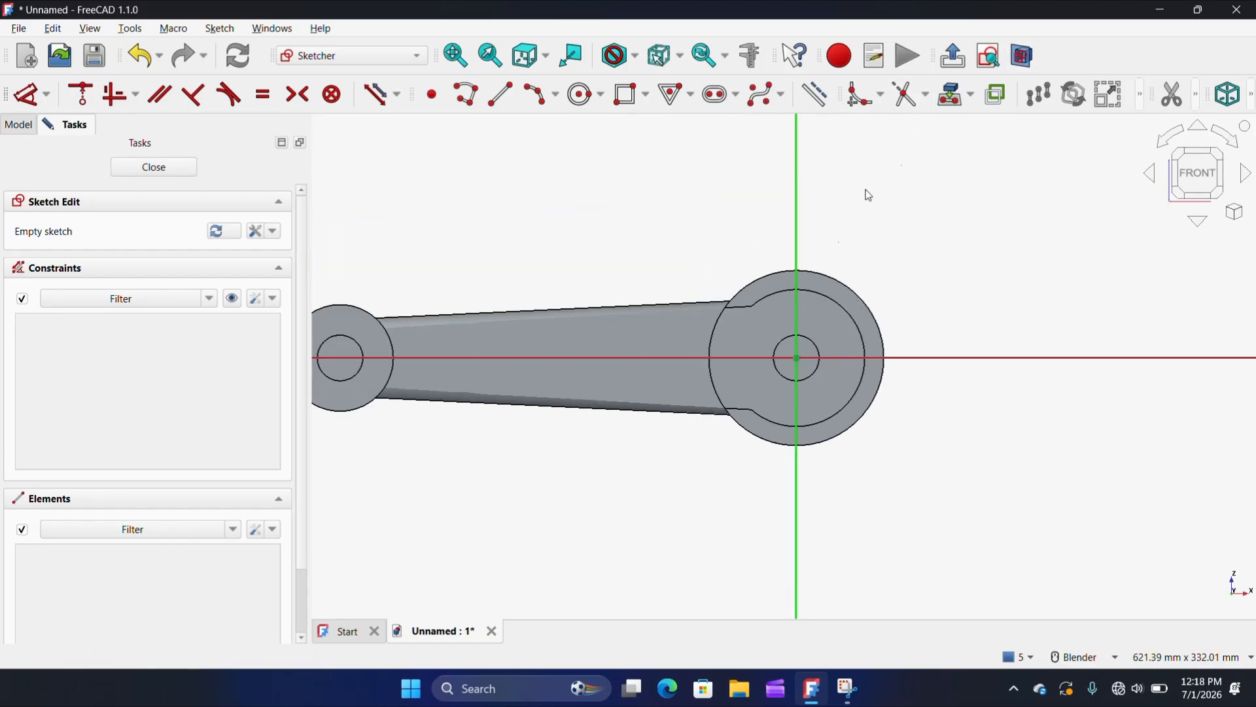
pyautogui.scroll(3, 801, 315)
# - Draw two lines about 50 mm long from the sketch origin, diagonally up and down towards the arm side of the flange
pyautogui.click(500, 94)
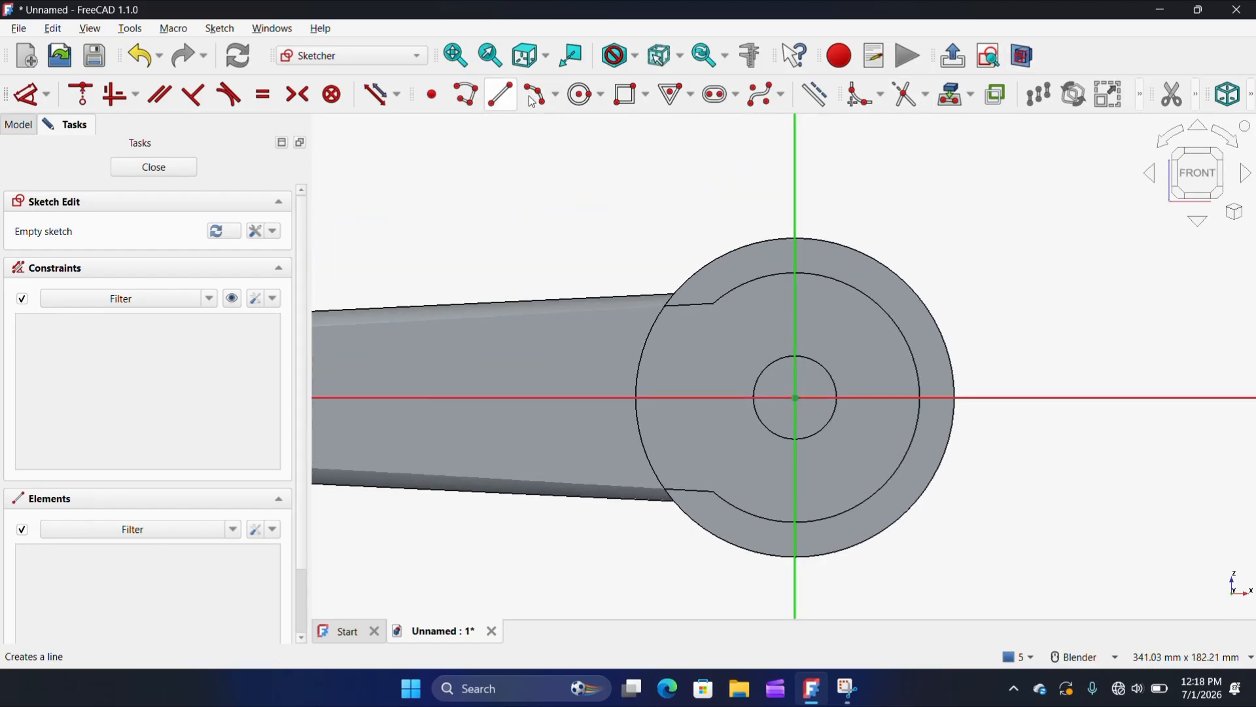
pyautogui.click(500, 95)
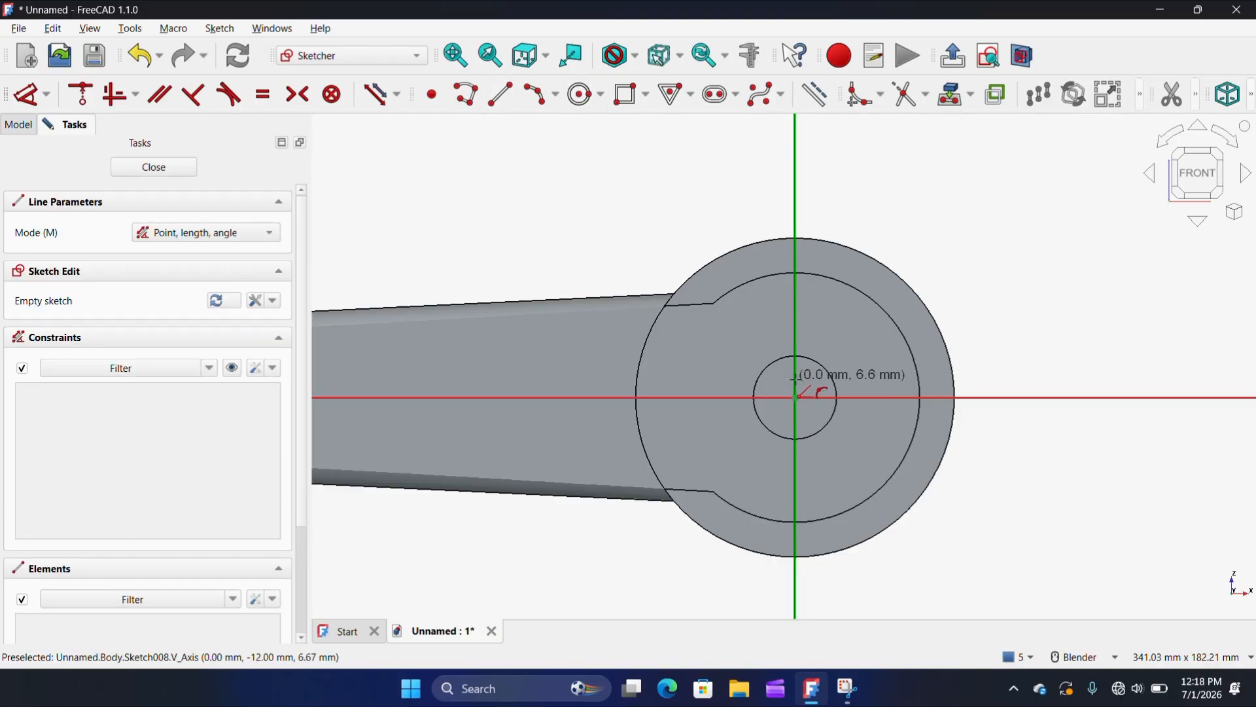
pyautogui.scroll(2, 796, 378)
pyautogui.click(791, 397)
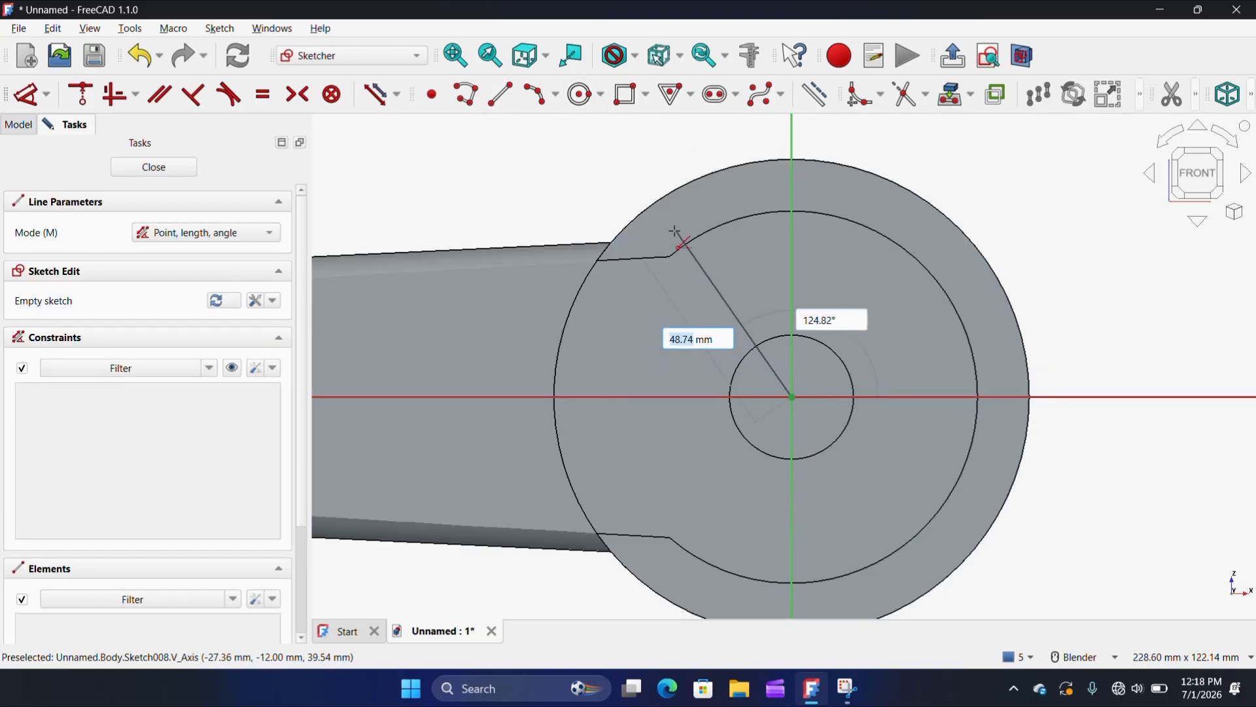
pyautogui.click(664, 235)
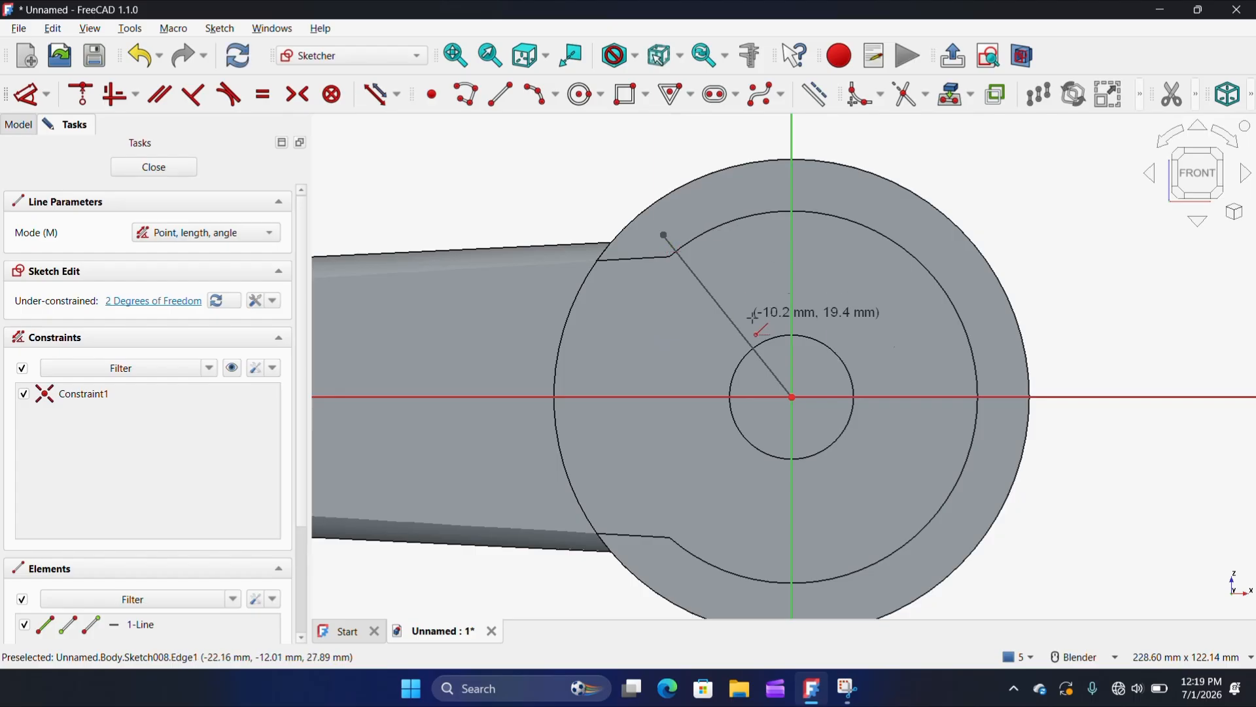
pyautogui.click(792, 397)
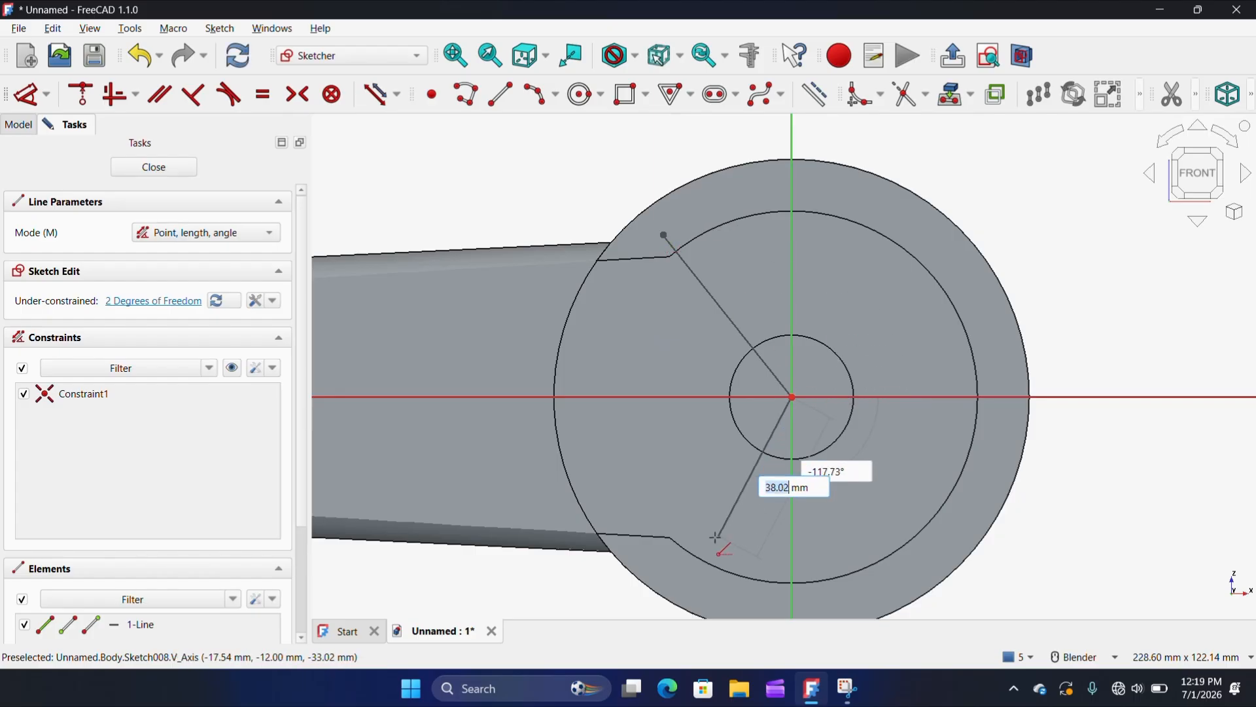
pyautogui.click(672, 570)
pyautogui.scroll(-3, 487, 147)
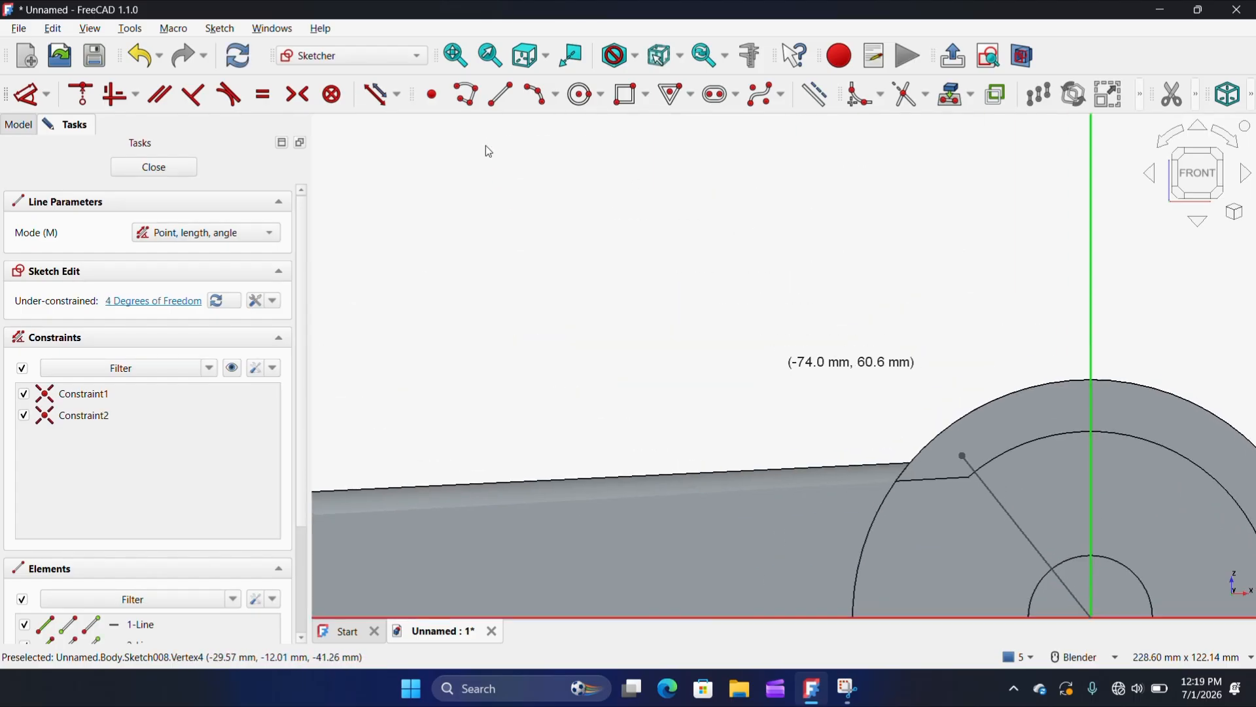
pyautogui.press('Escape')
pyautogui.scroll(-5, 674, 275)
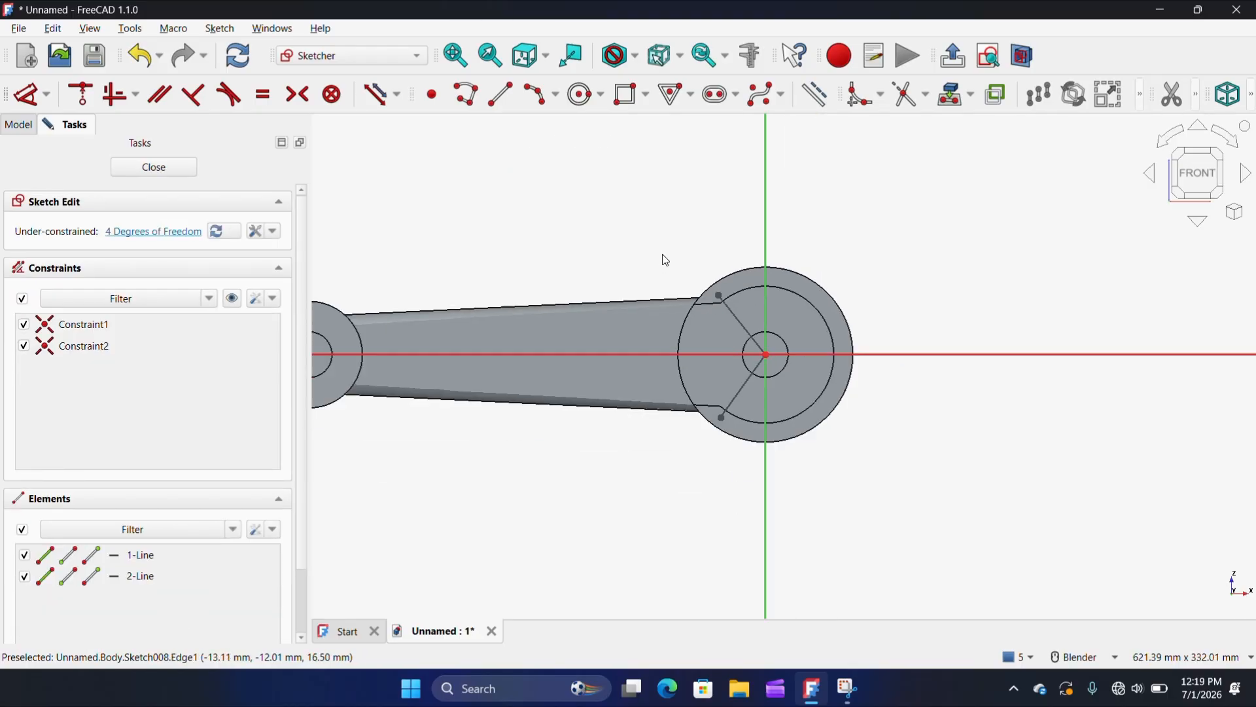
pyautogui.scroll(5, 702, 321)
pyautogui.scroll(2, 705, 318)
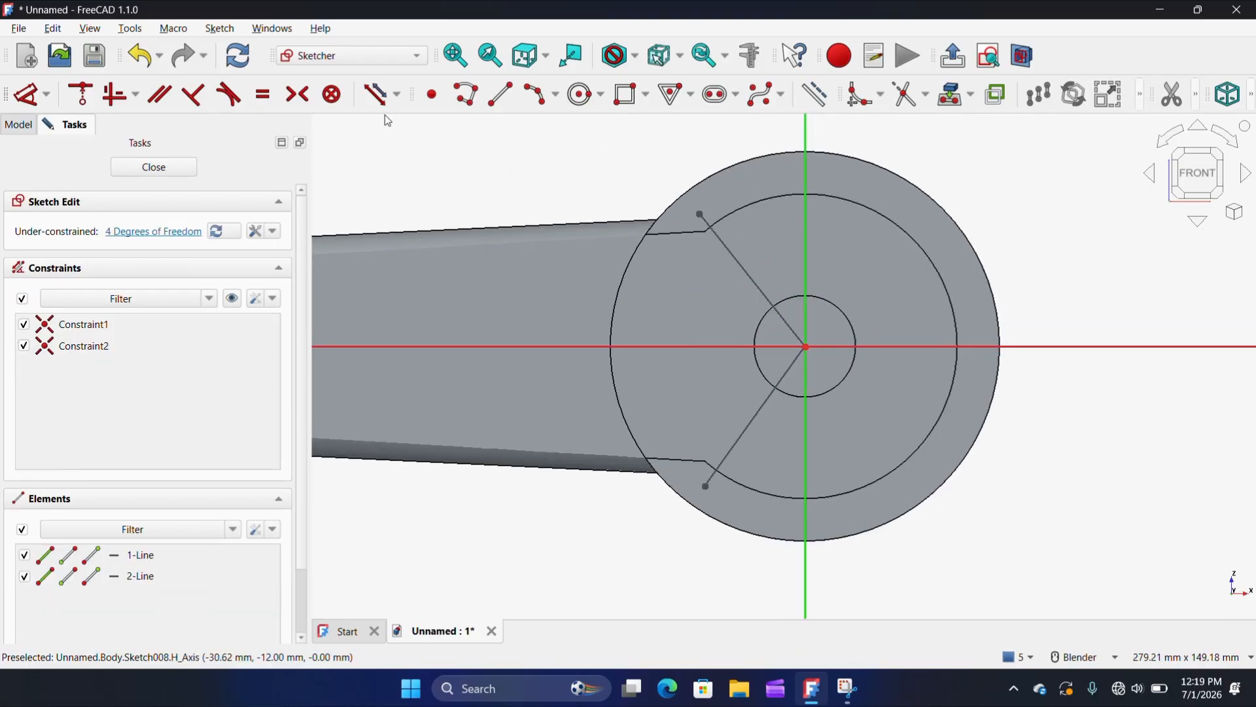
# - Constrain the angle between the upper line and the horizontal axis to 50°
pyautogui.click(762, 295)
pyautogui.click(721, 348)
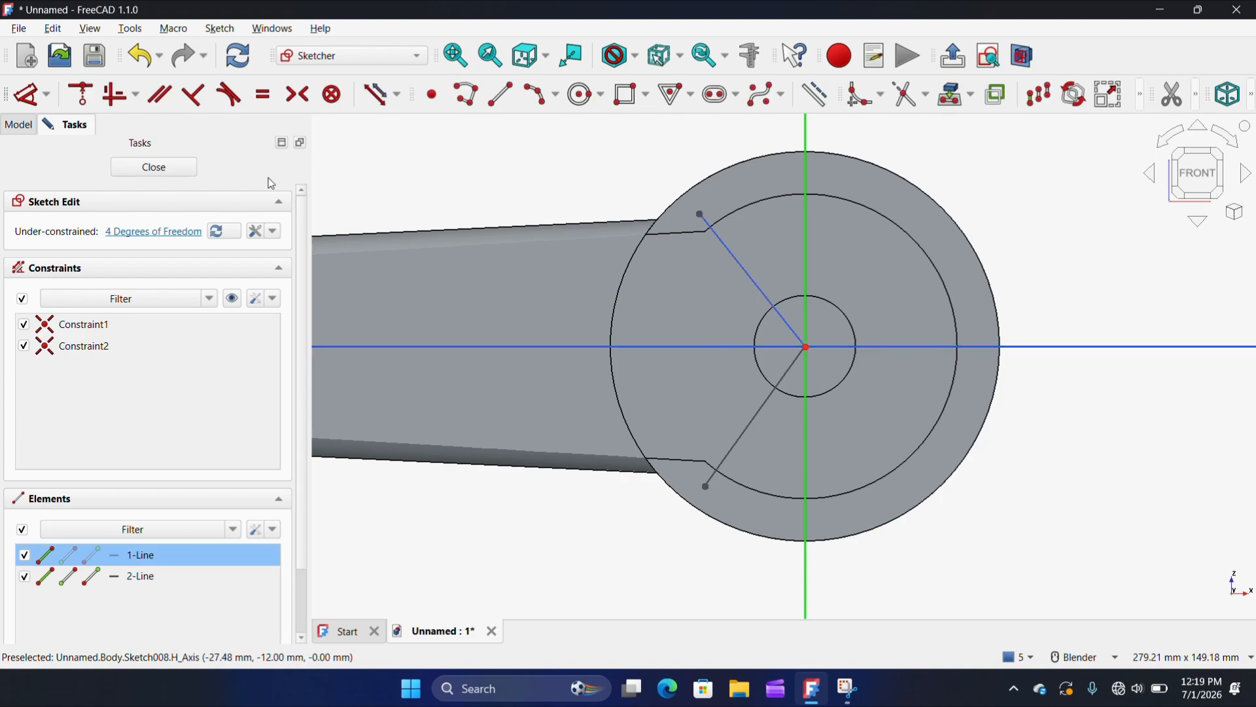
pyautogui.click(35, 108)
pyautogui.click(694, 301)
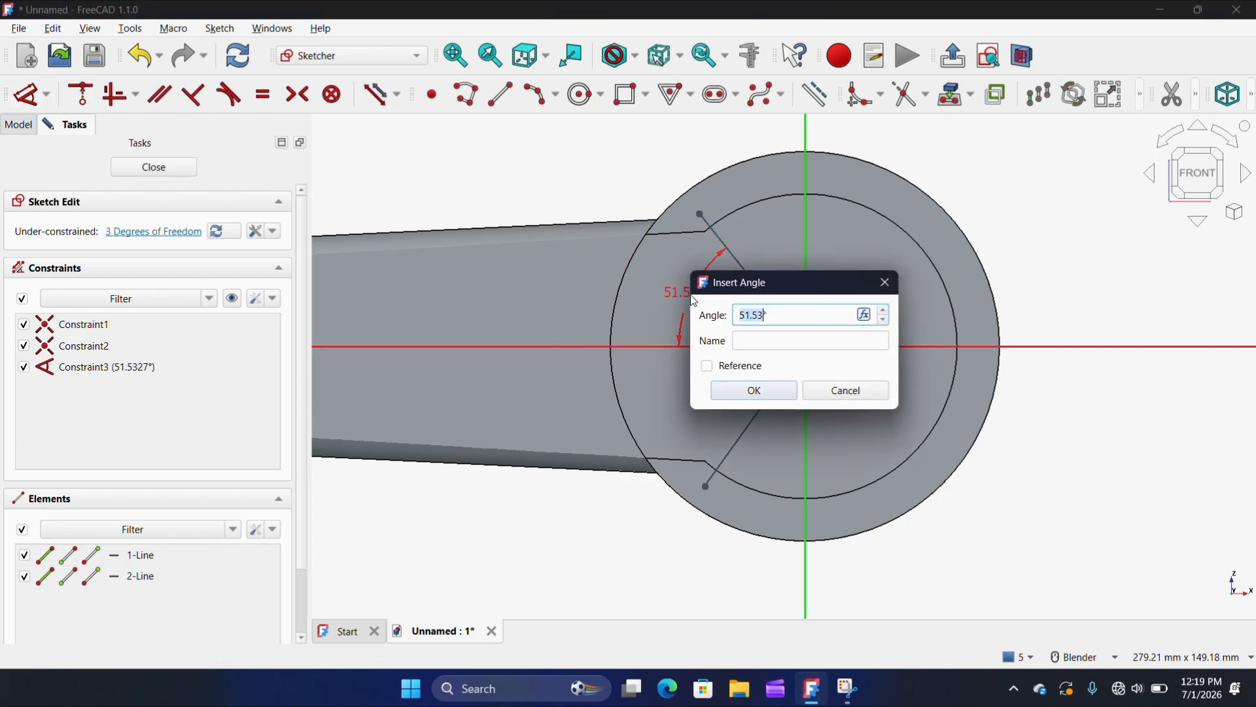
pyautogui.click(756, 389)
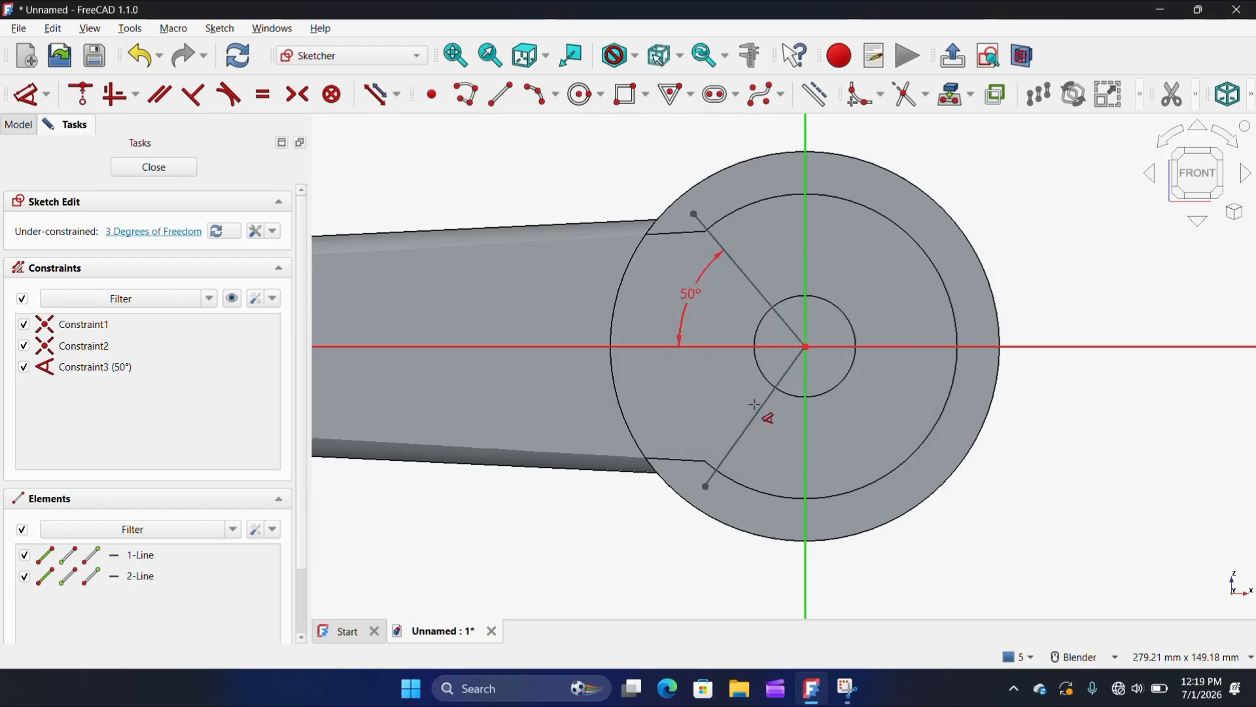
# - Constrain the angle between the lower line and the horizontal axis to 54°
pyautogui.click(745, 438)
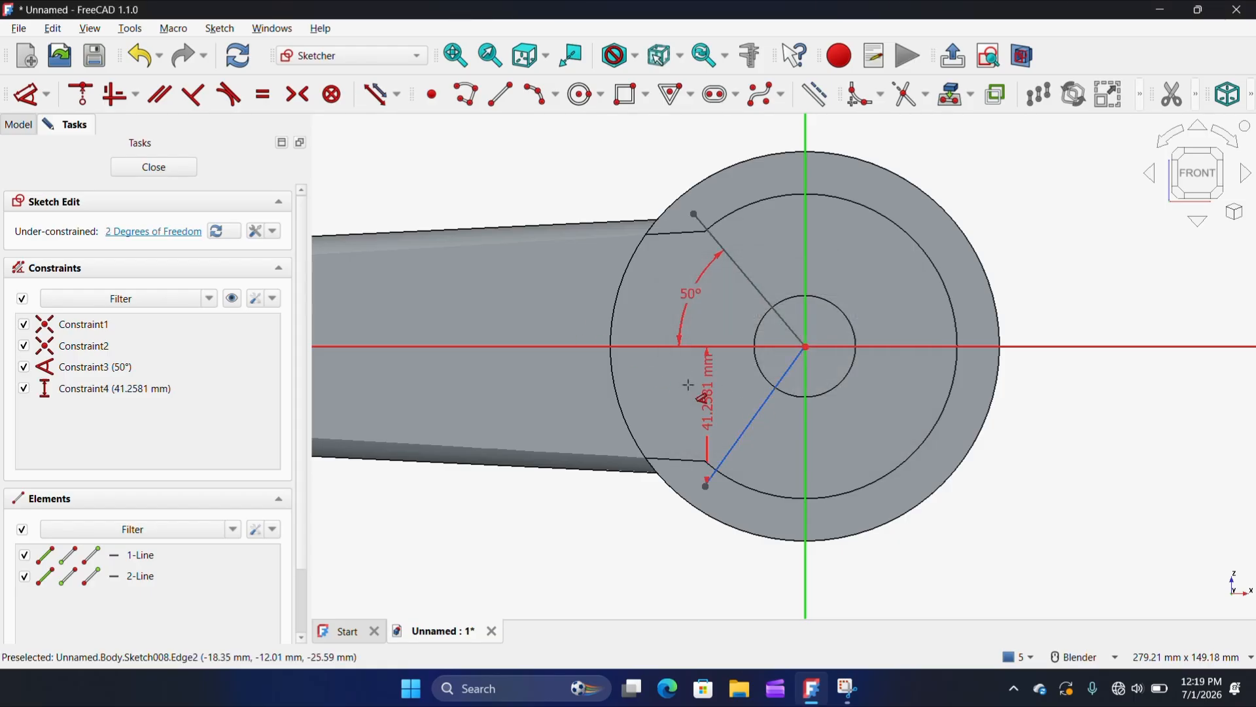
pyautogui.click(661, 347)
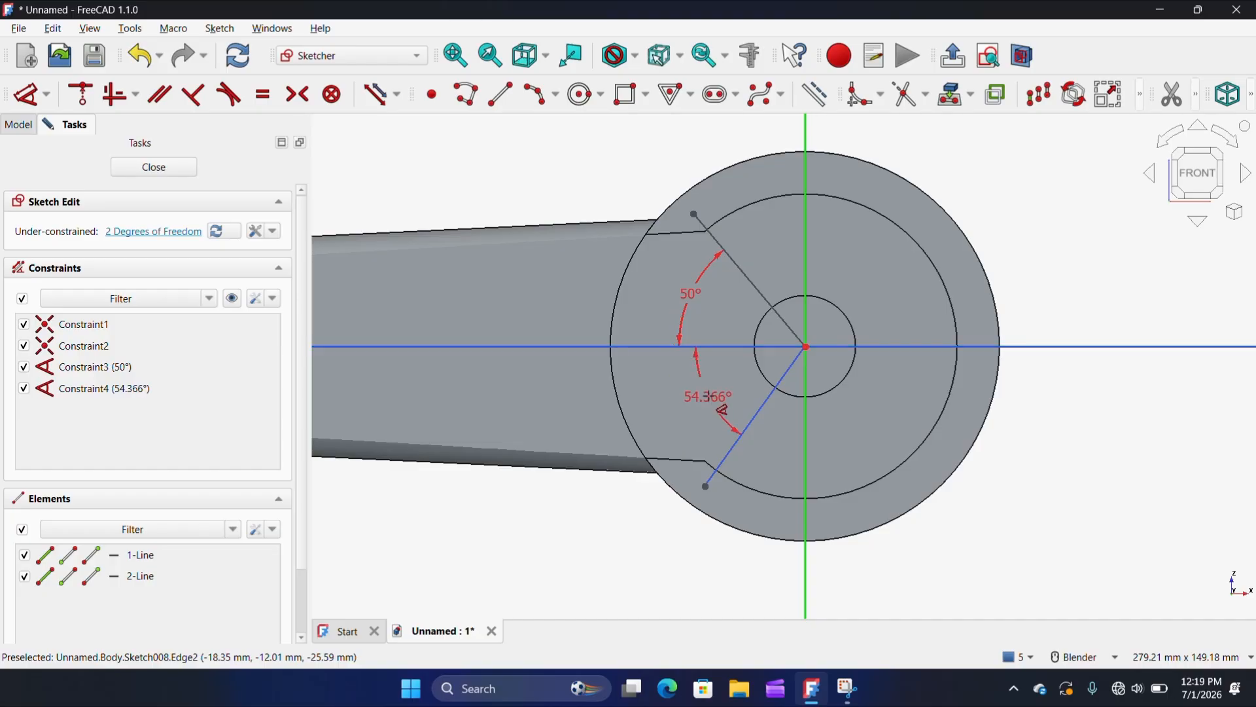
pyautogui.press('0')
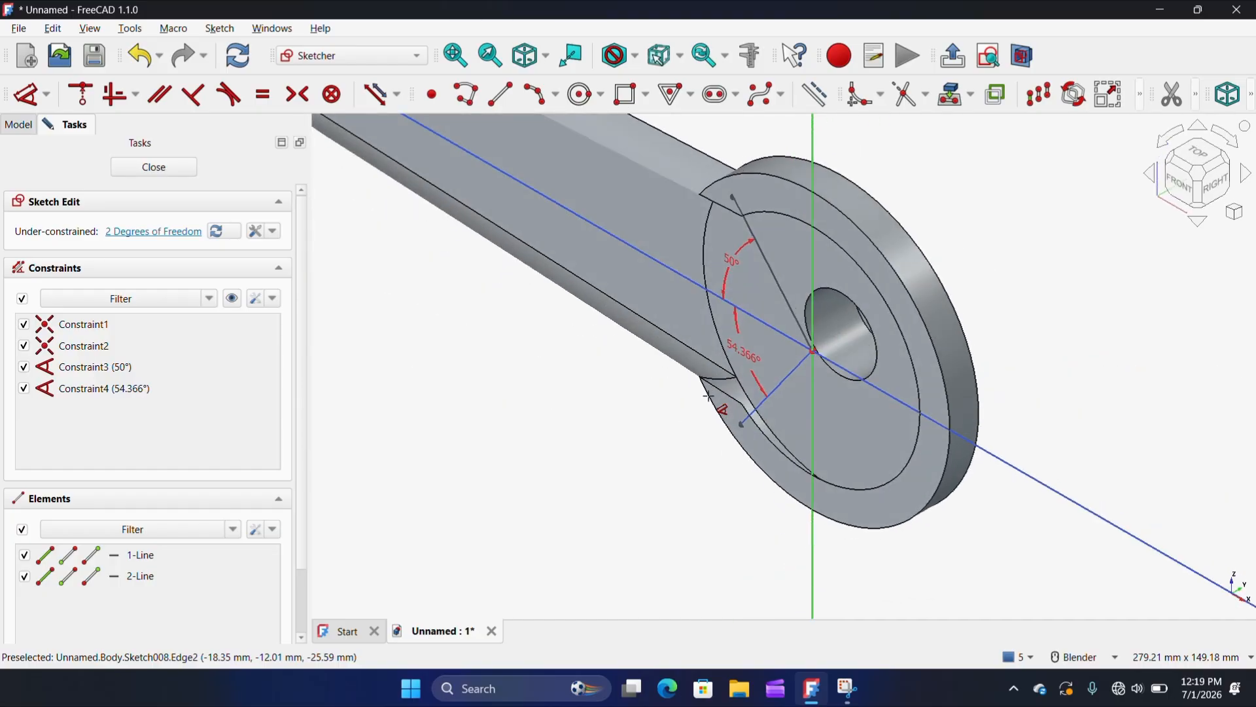
pyautogui.press('1')
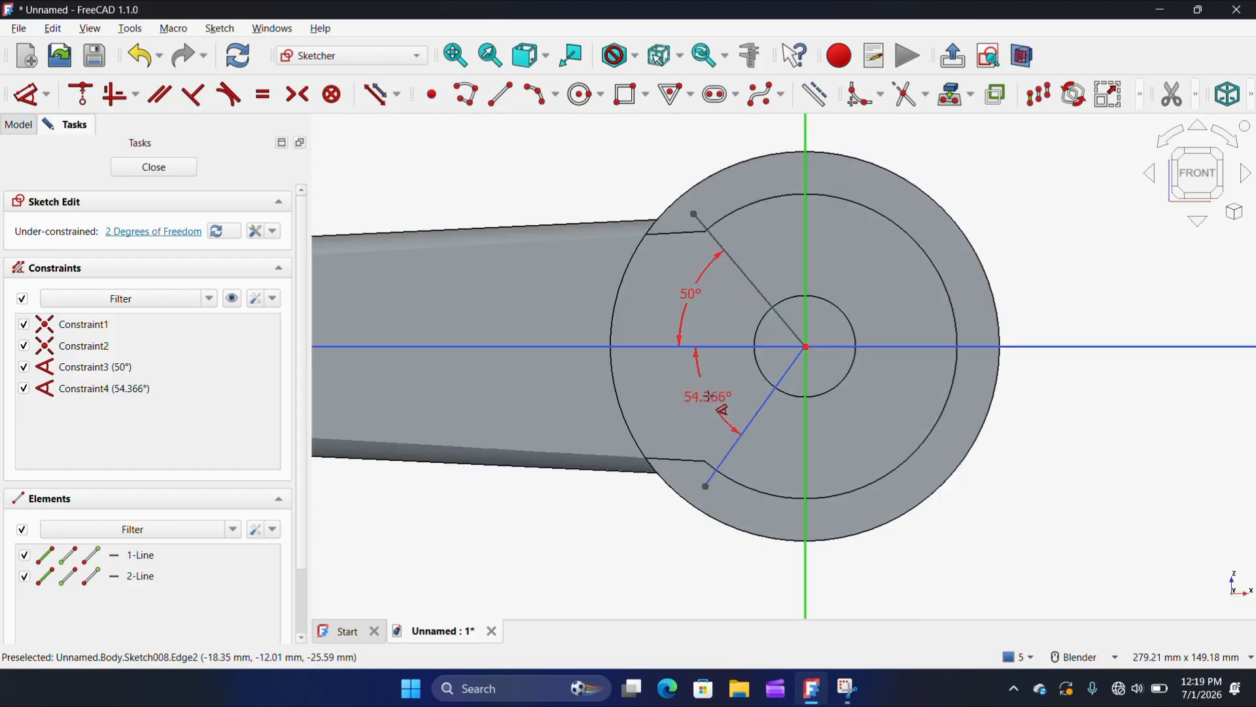
pyautogui.doubleClick(708, 396)
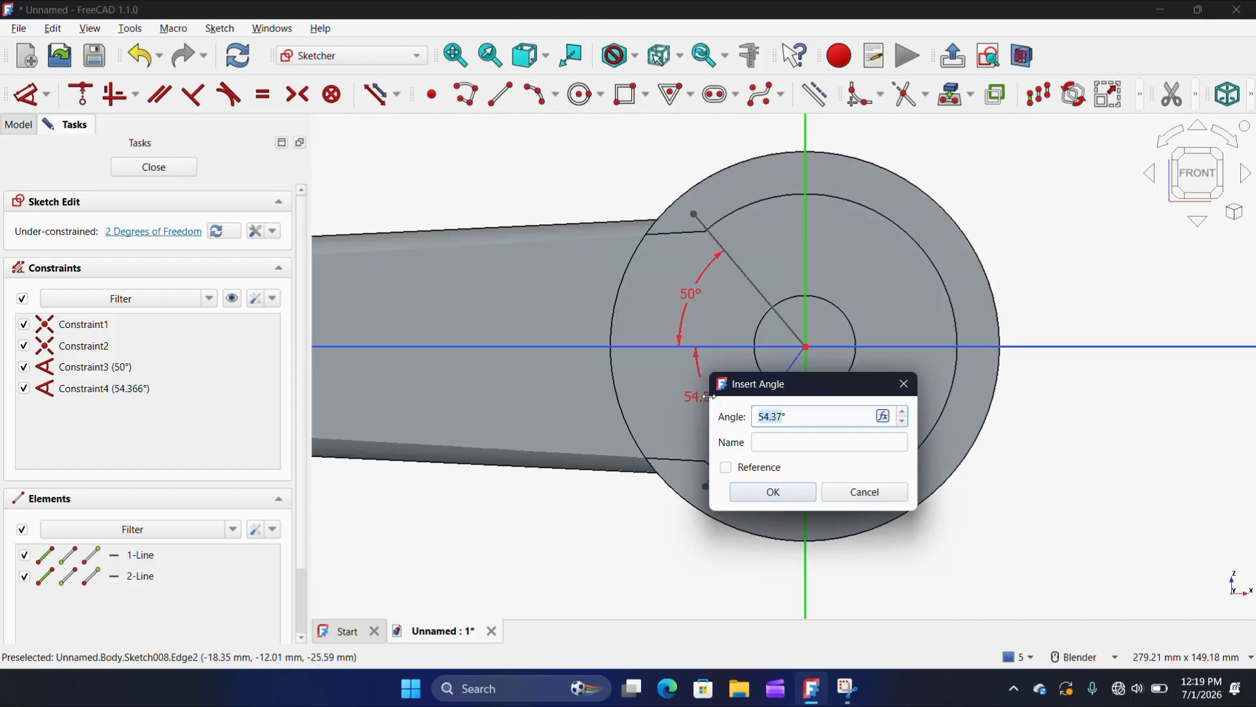
pyautogui.write('54')
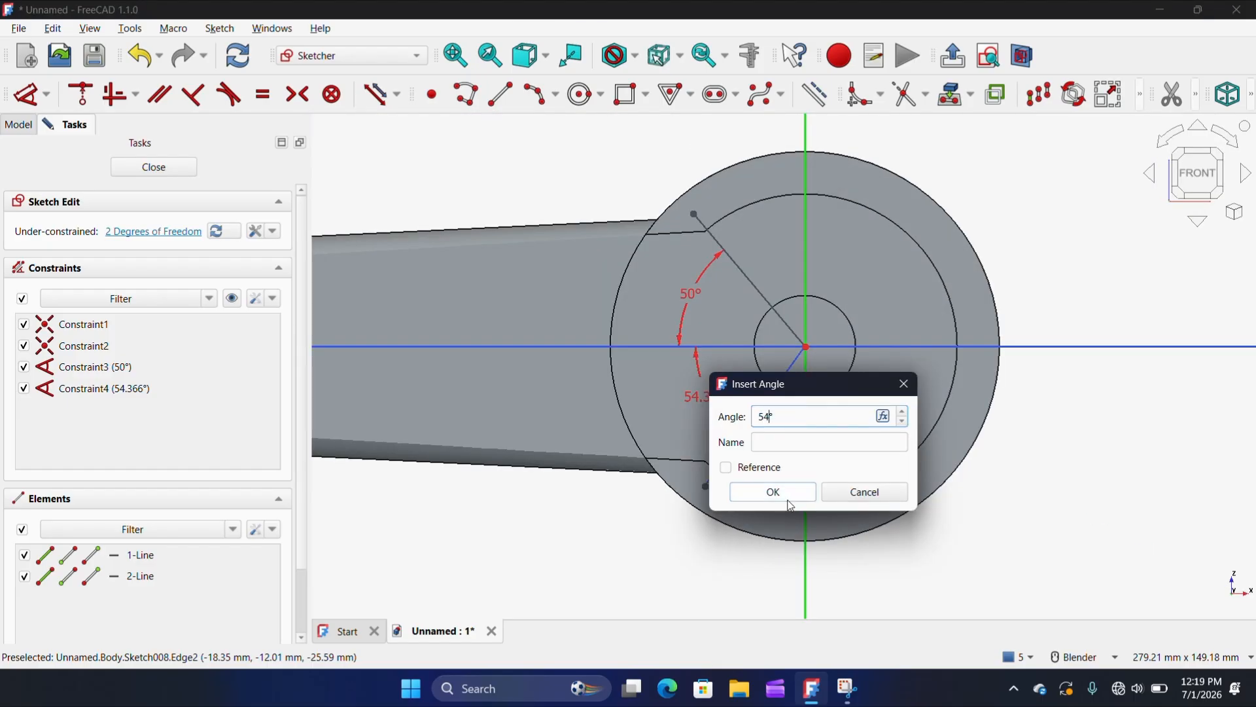
pyautogui.click(772, 492)
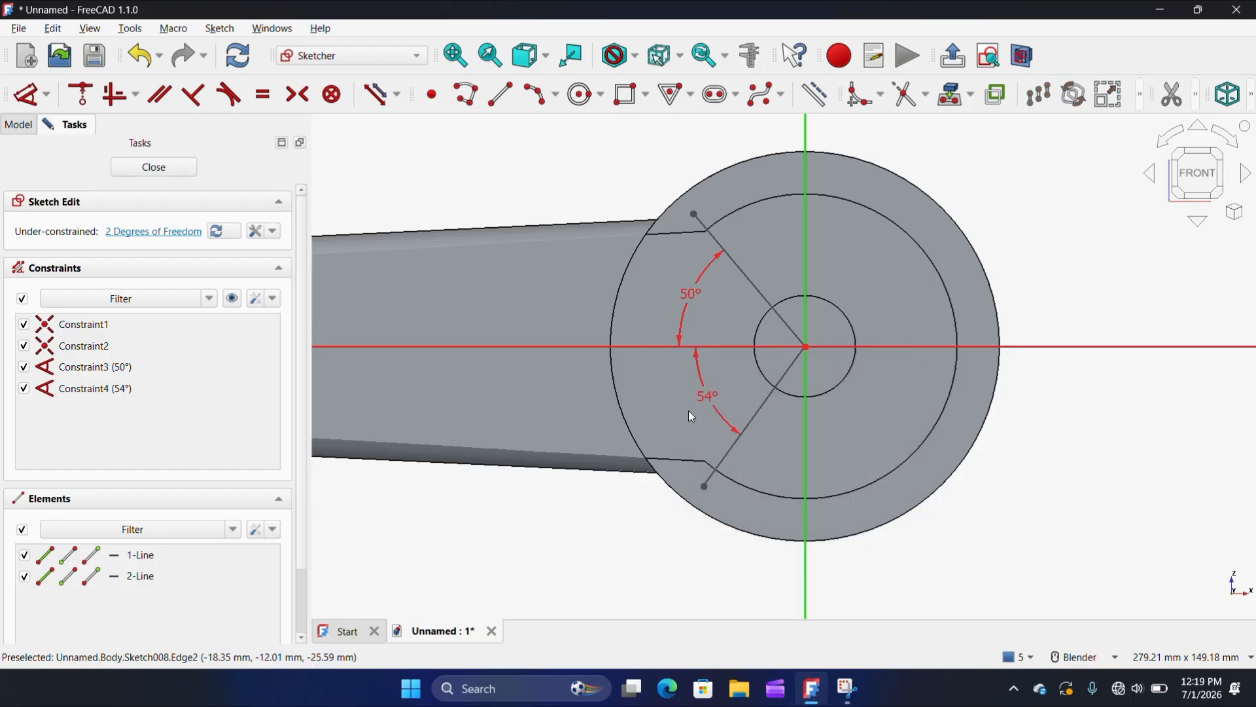
# - Set the lower line's angle to 50° and shorten the line slightly at its outer end
pyautogui.doubleClick(700, 393)
pyautogui.write('5')
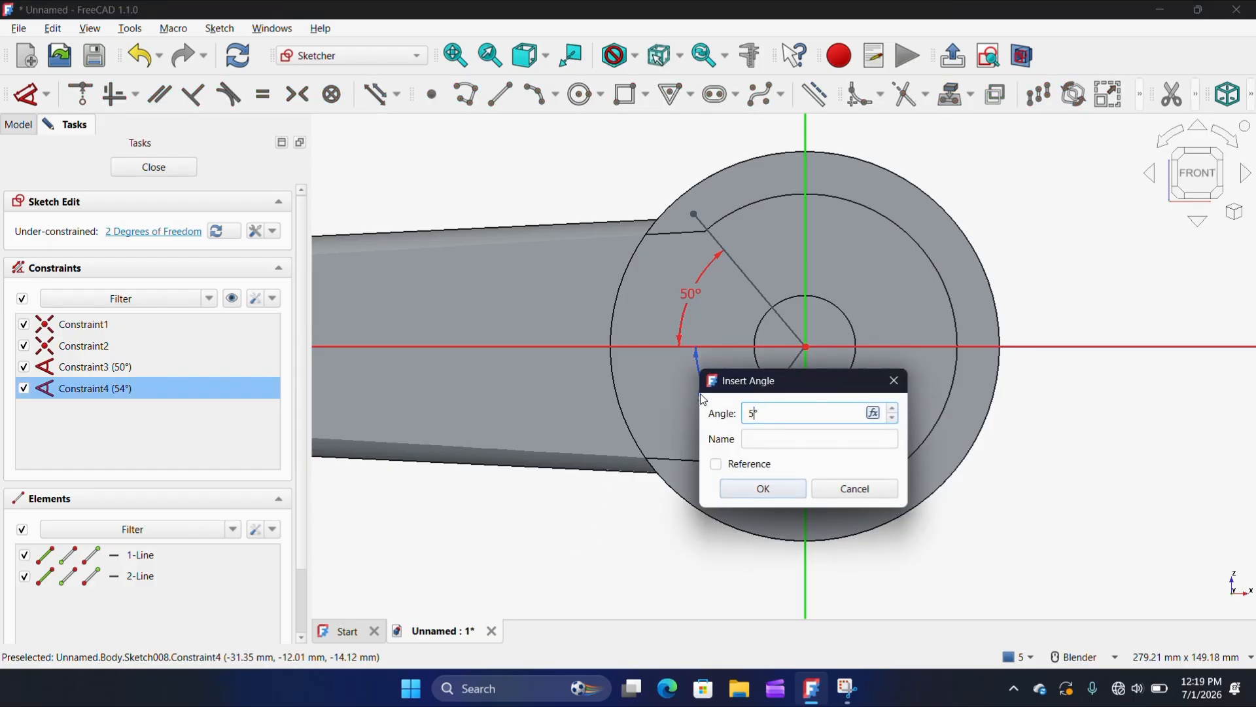
pyautogui.write('0')
pyautogui.press('Return')
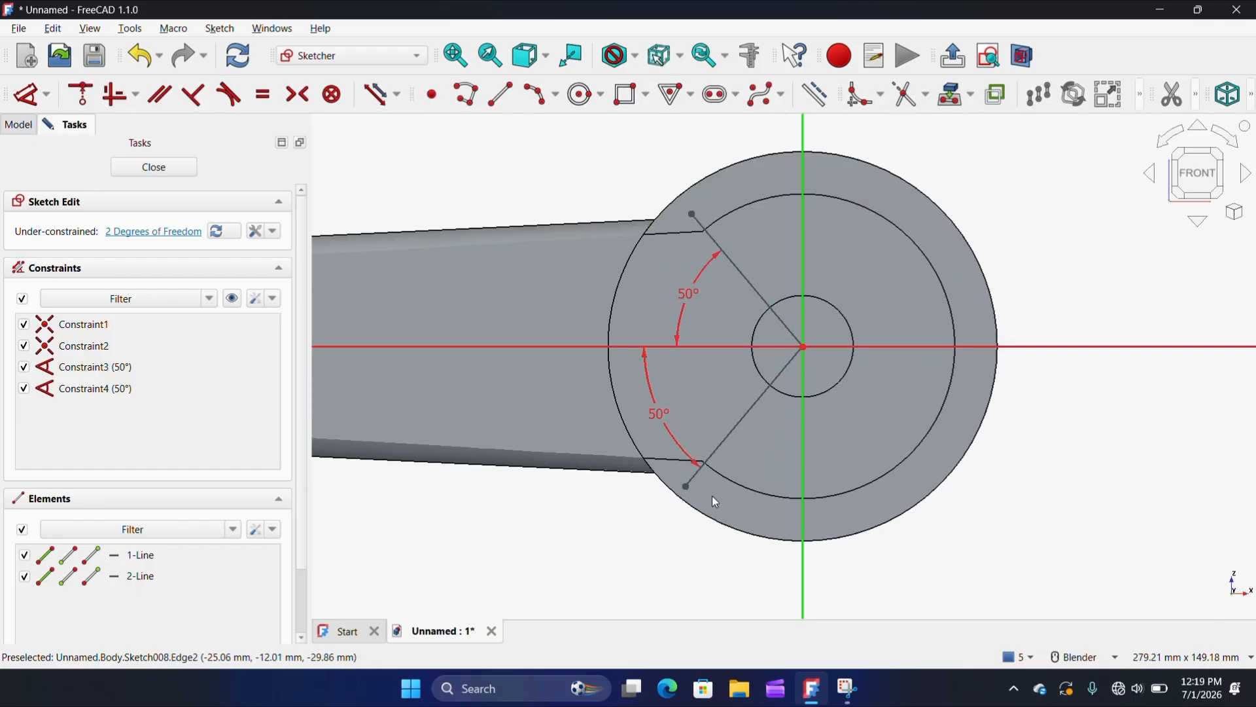
pyautogui.moveTo(689, 488); pyautogui.dragTo(696, 480)
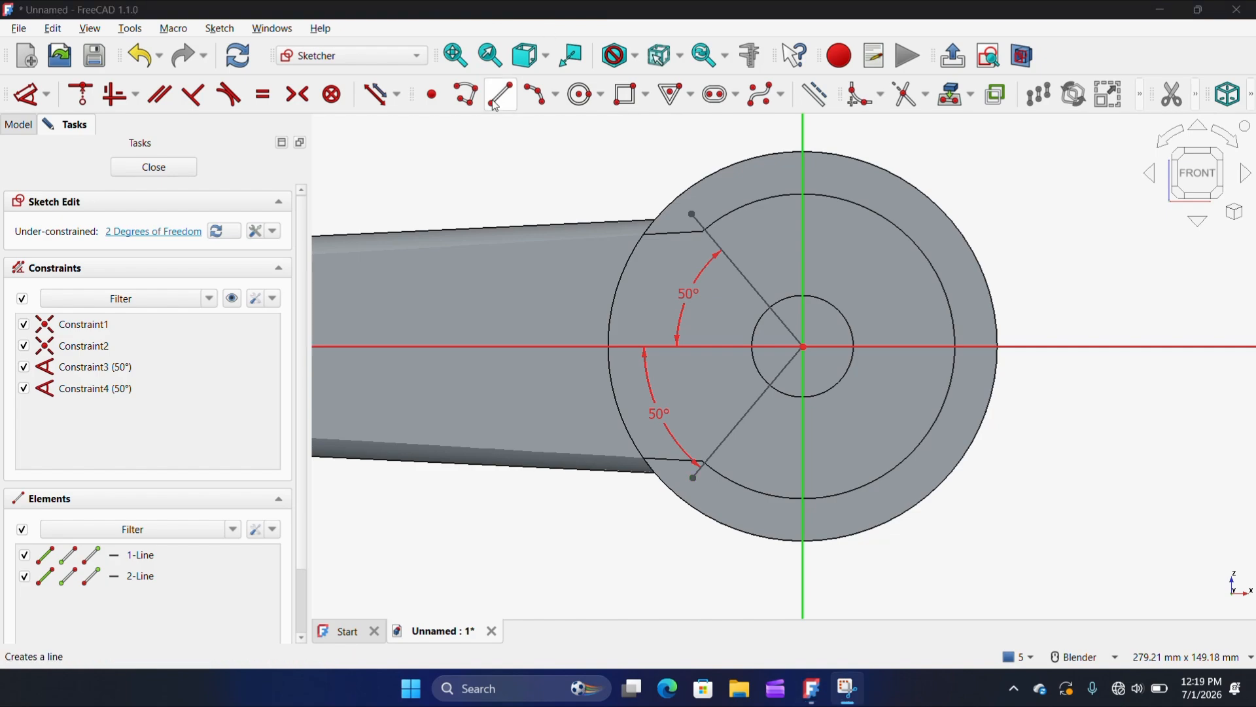
# - Draw a centre-based arc around the origin, from the upper line's outer end around the far side of the flange to the lower line's end
pyautogui.click(556, 95)
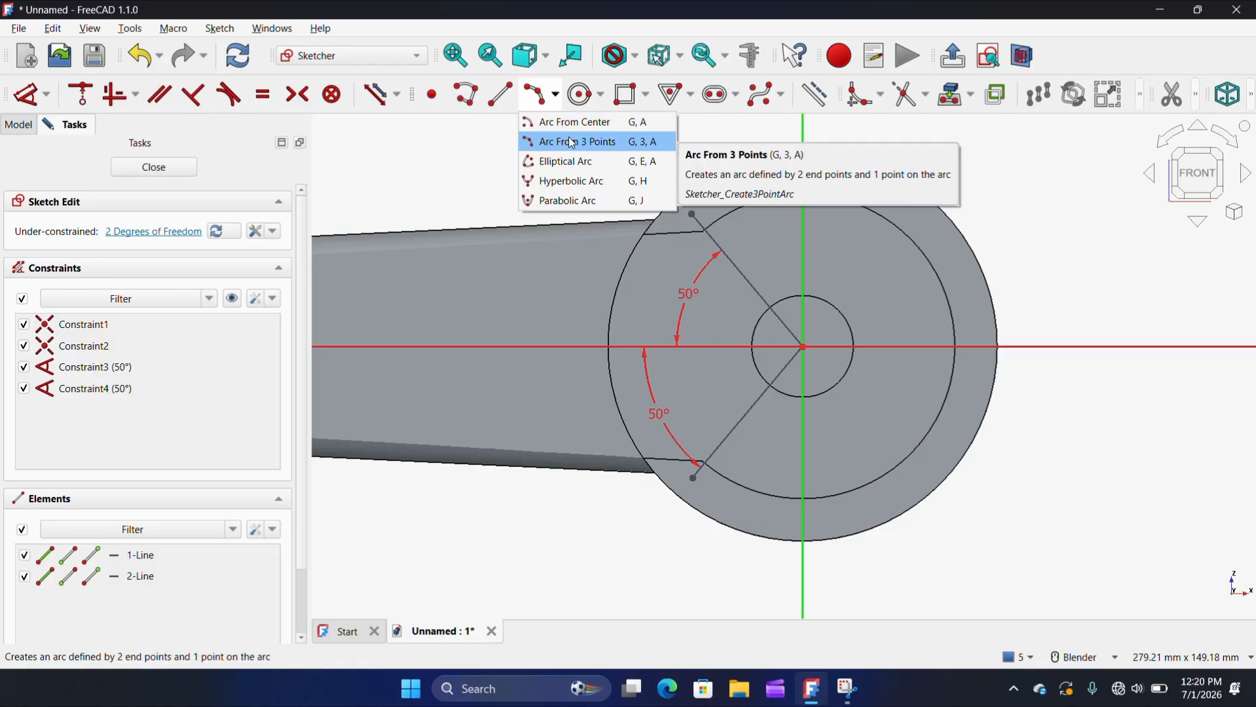
pyautogui.click(569, 122)
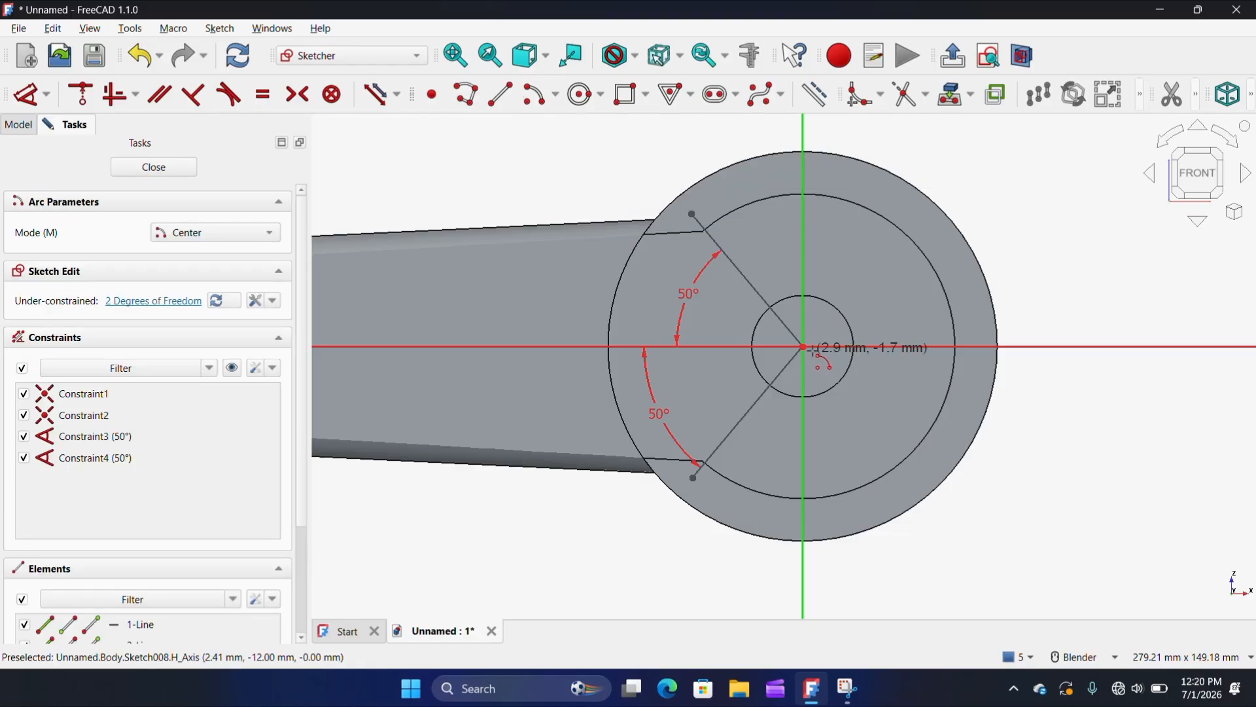
pyautogui.click(804, 346)
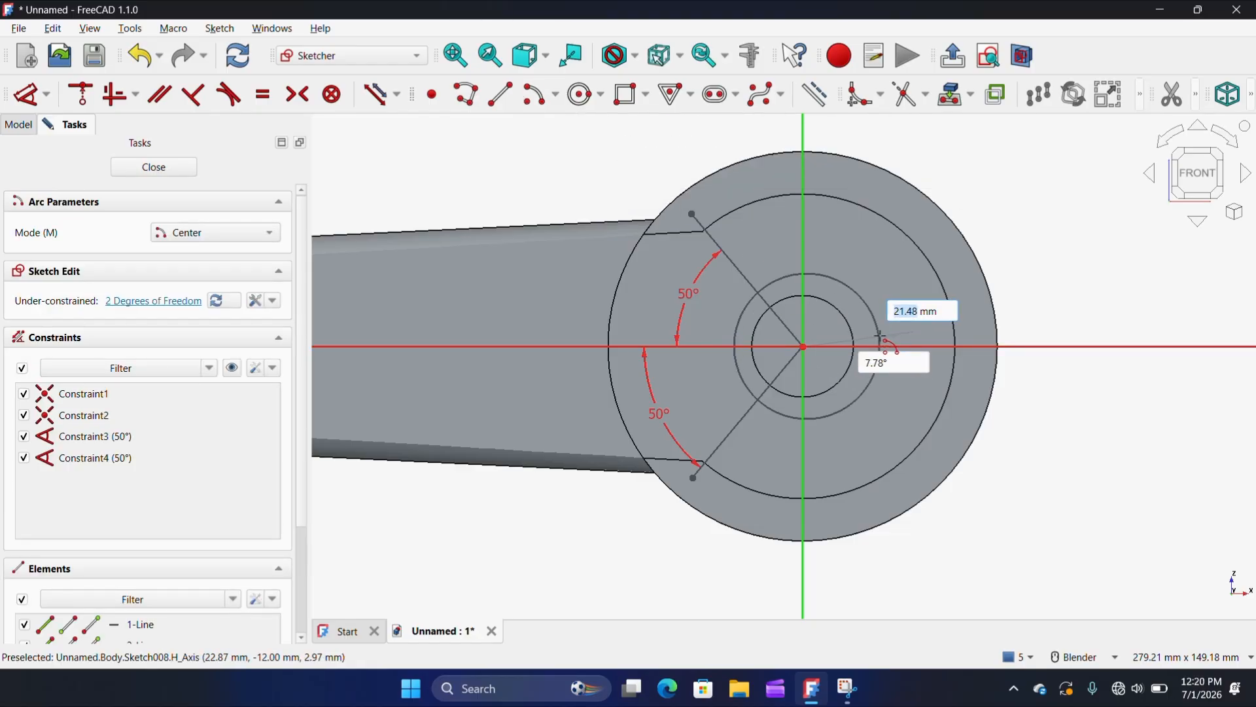
pyautogui.click(701, 212)
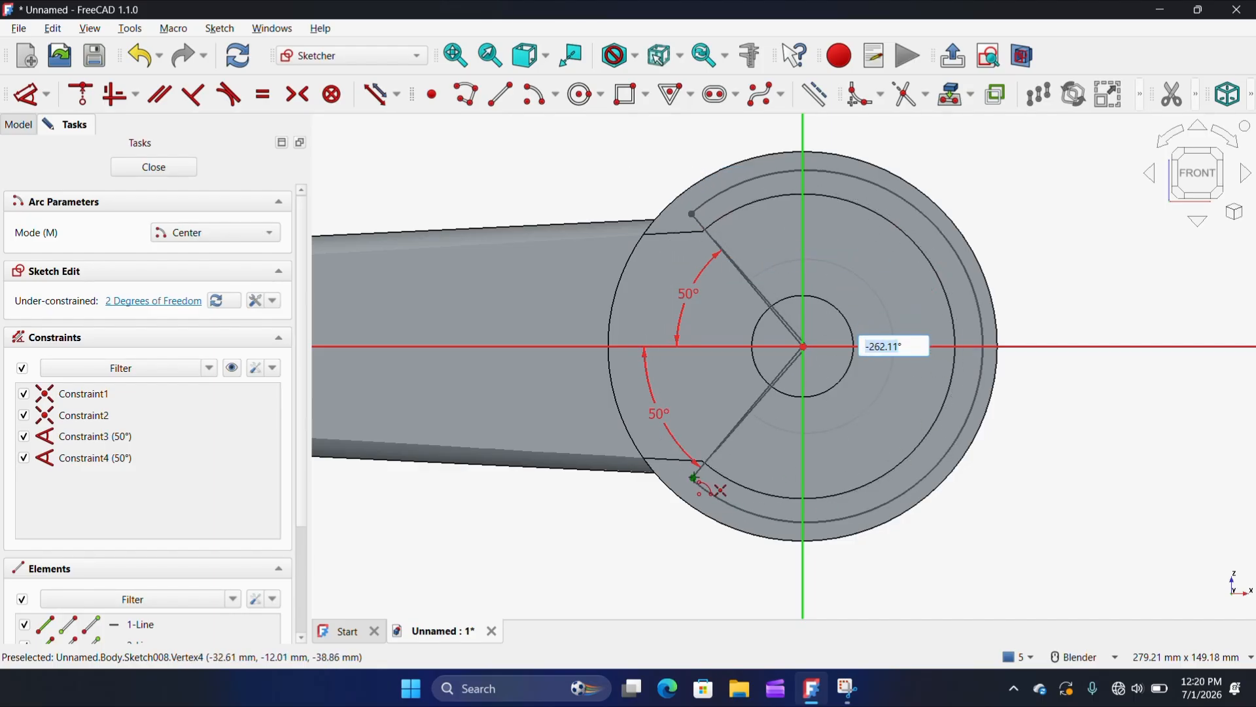
pyautogui.click(695, 479)
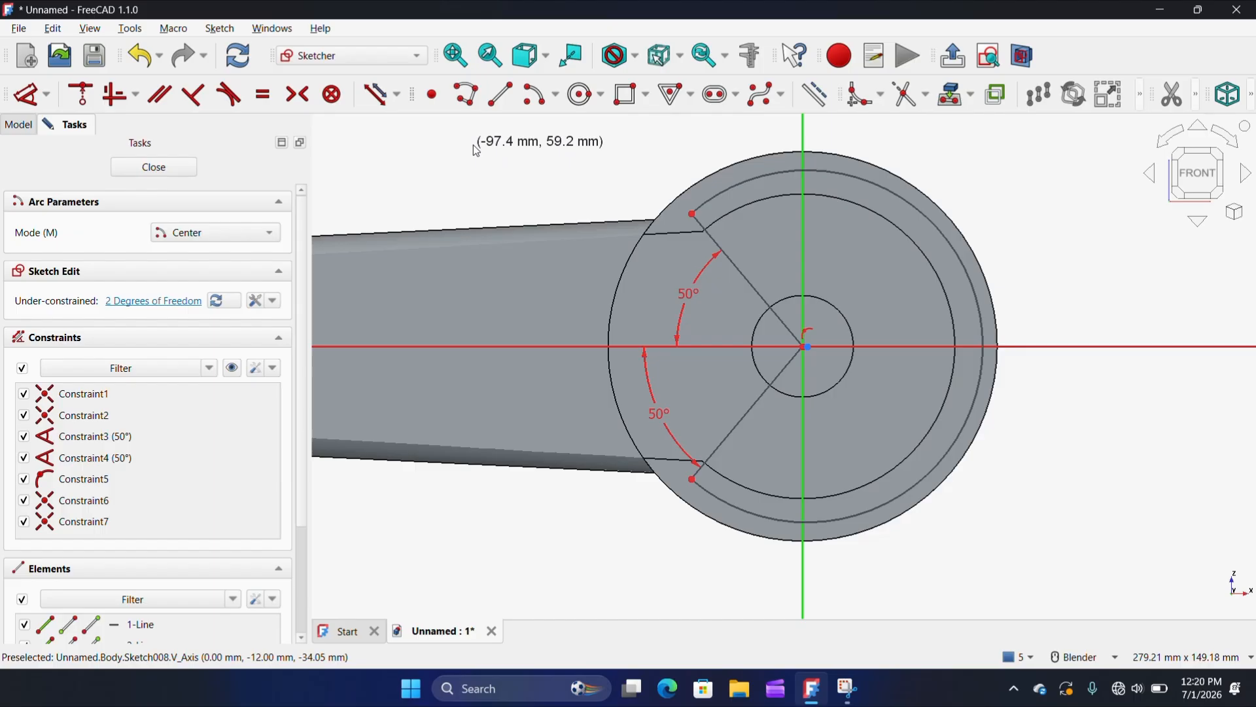
pyautogui.scroll(-1, 473, 145)
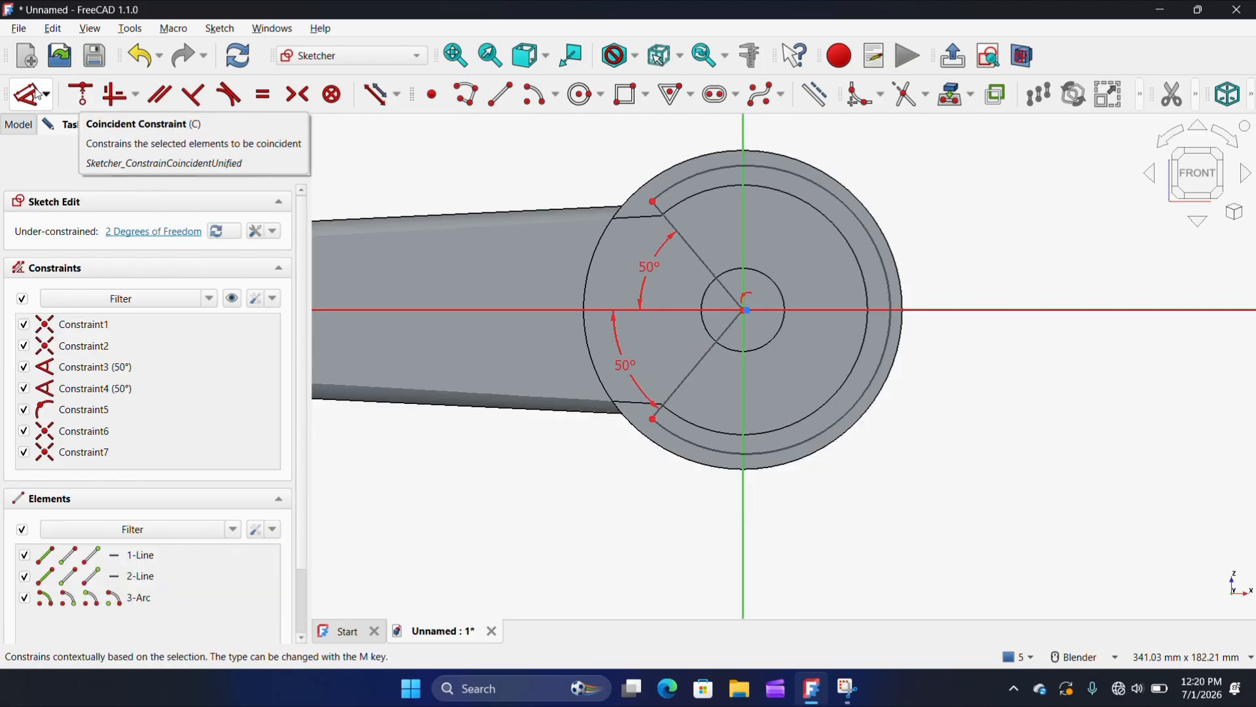
# - Constrain the arc's radius to 51.5 mm
pyautogui.click(80, 94)
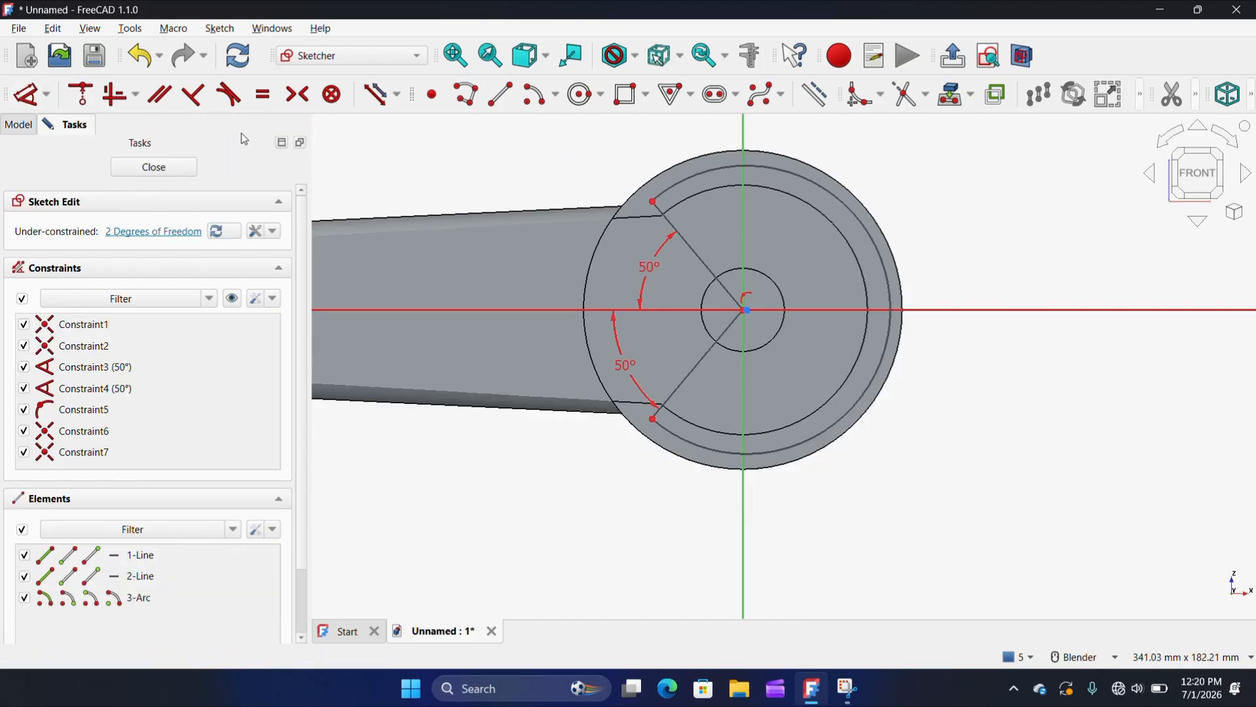
pyautogui.click(844, 205)
pyautogui.click(936, 190)
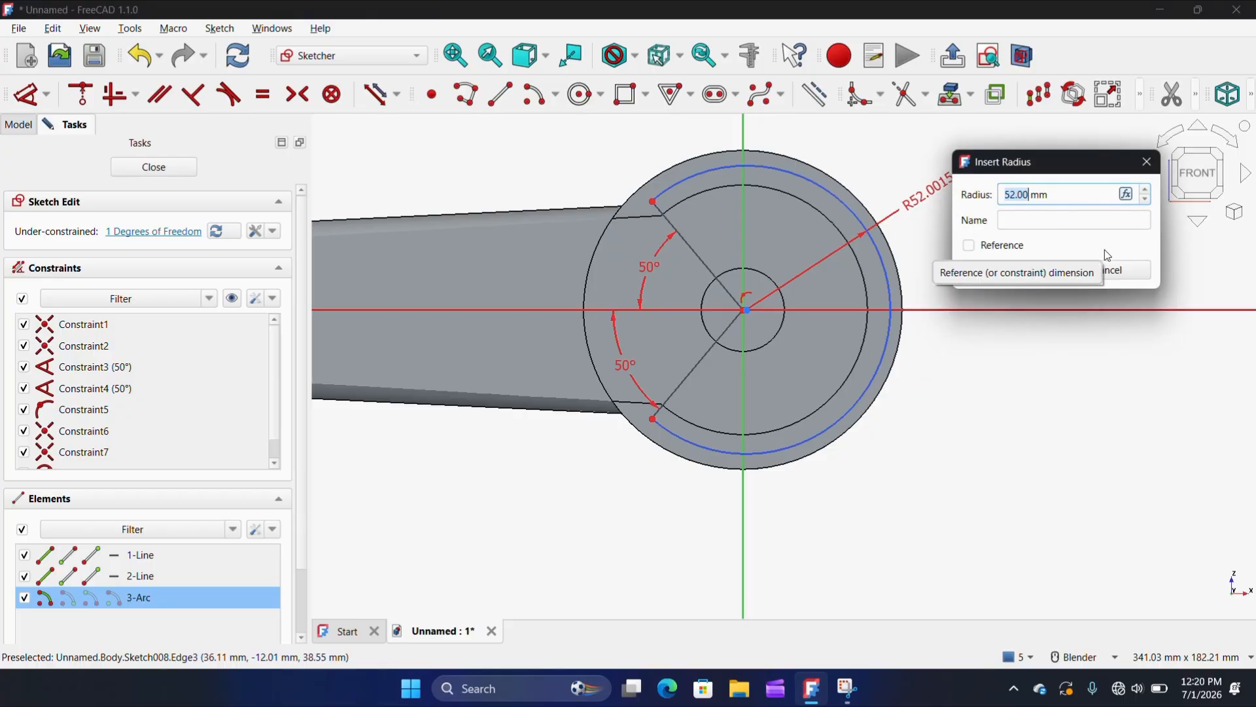
pyautogui.write('52.5')
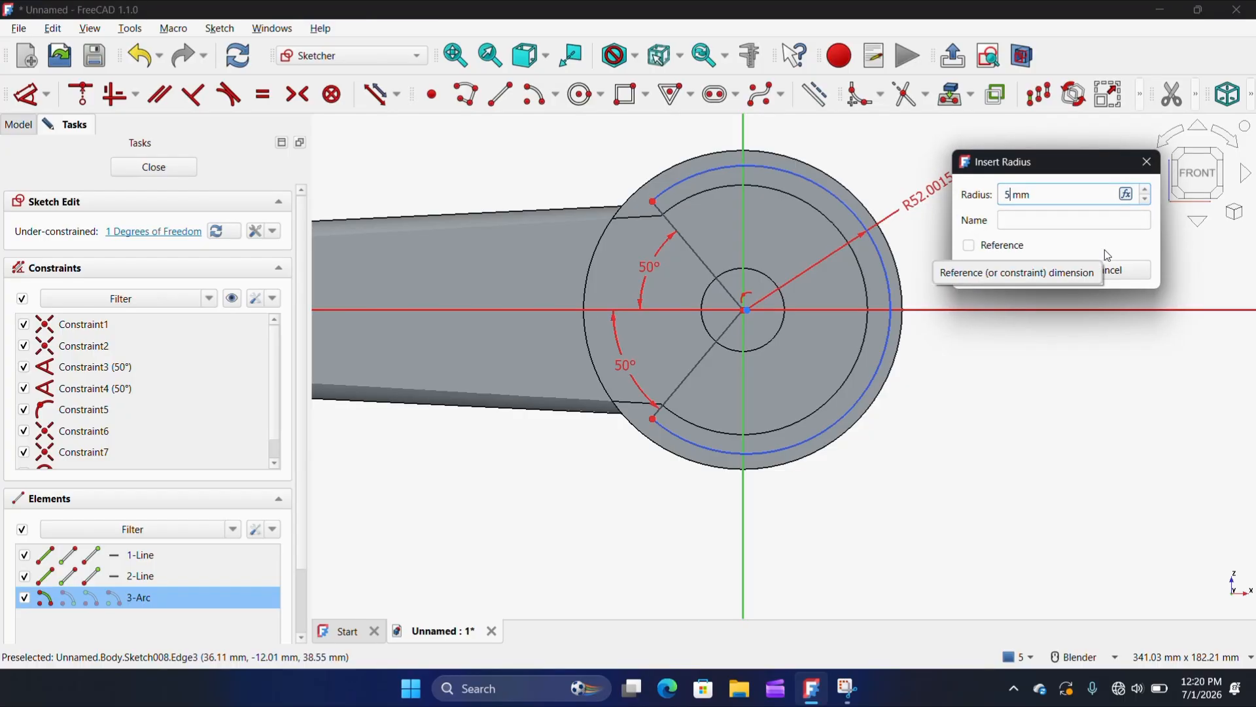
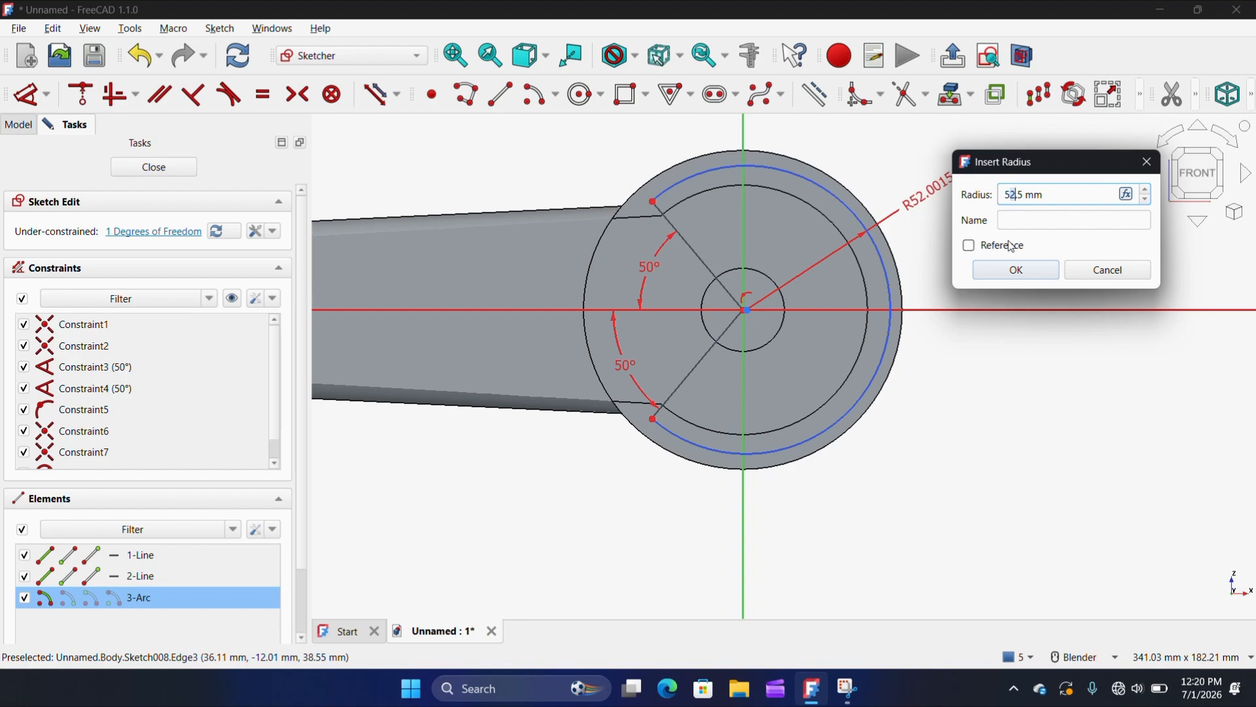
pyautogui.click(1016, 270)
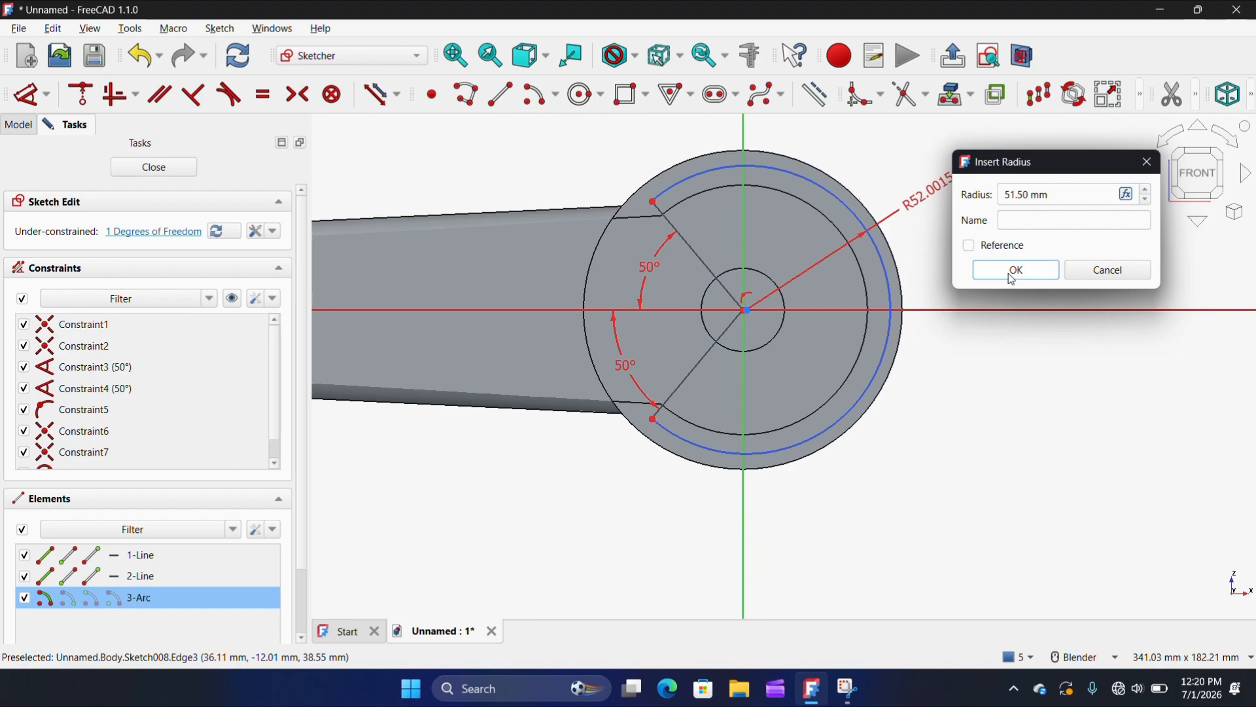
# - Reposition the arc's lower and upper end points so that its loose centre lies close to the sketch origin
pyautogui.scroll(3, 644, 512)
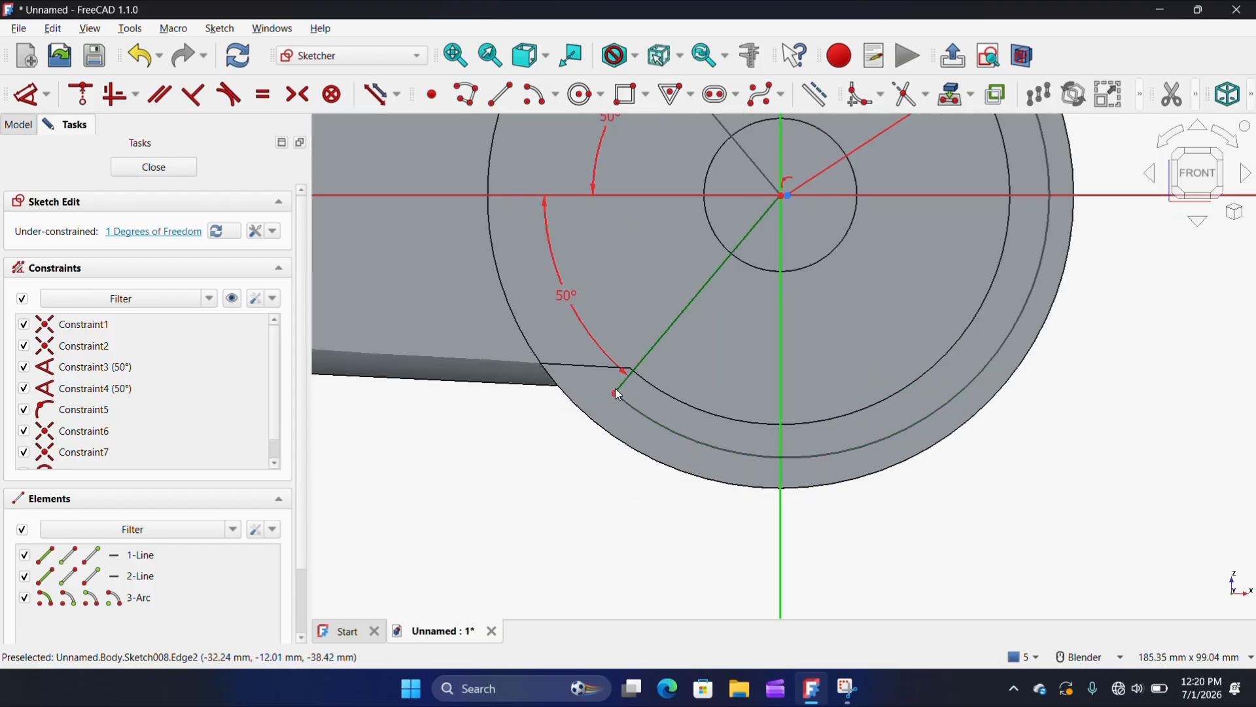
pyautogui.moveTo(616, 393)
pyautogui.mouseDown()
pyautogui.moveTo(654, 413)
pyautogui.moveTo(706, 409)
pyautogui.moveTo(592, 458)
pyautogui.mouseUp()
pyautogui.scroll(-2, 594, 458)
pyautogui.scroll(-3, 592, 458)
pyautogui.scroll(2, 591, 280)
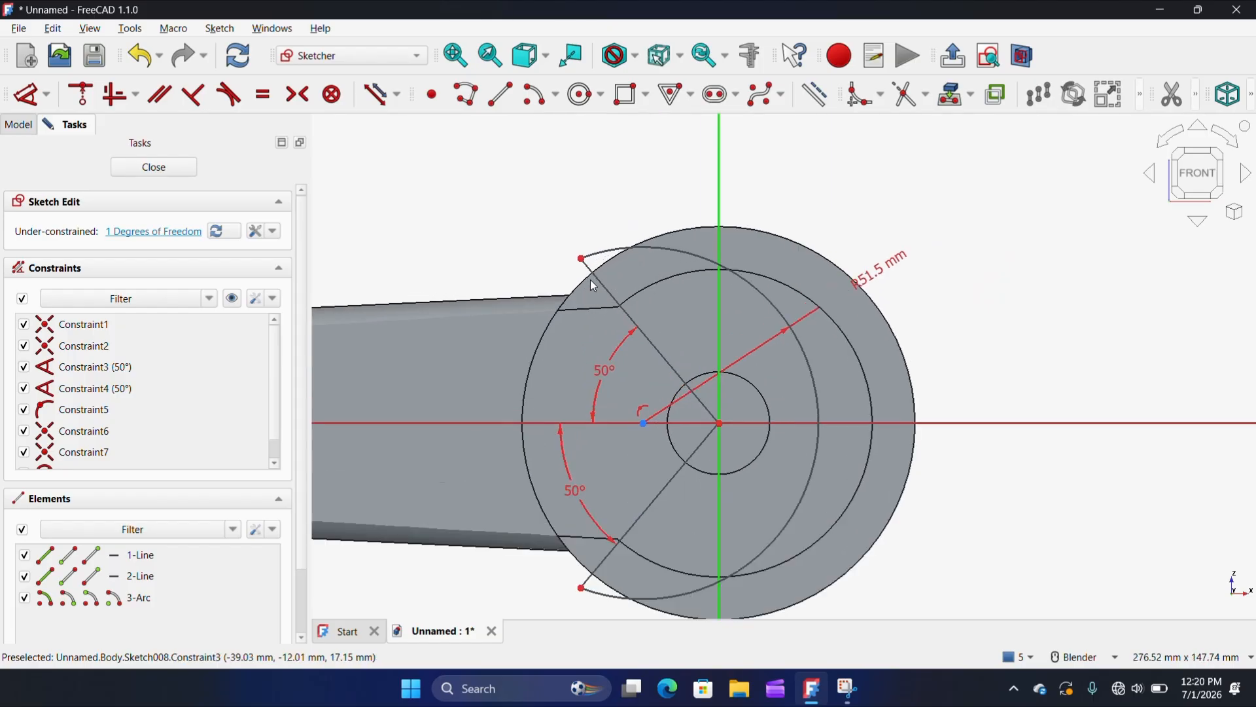
pyautogui.moveTo(584, 264)
pyautogui.mouseDown()
pyautogui.moveTo(749, 265)
pyautogui.moveTo(618, 270)
pyautogui.mouseUp()
pyautogui.scroll(4, 705, 461)
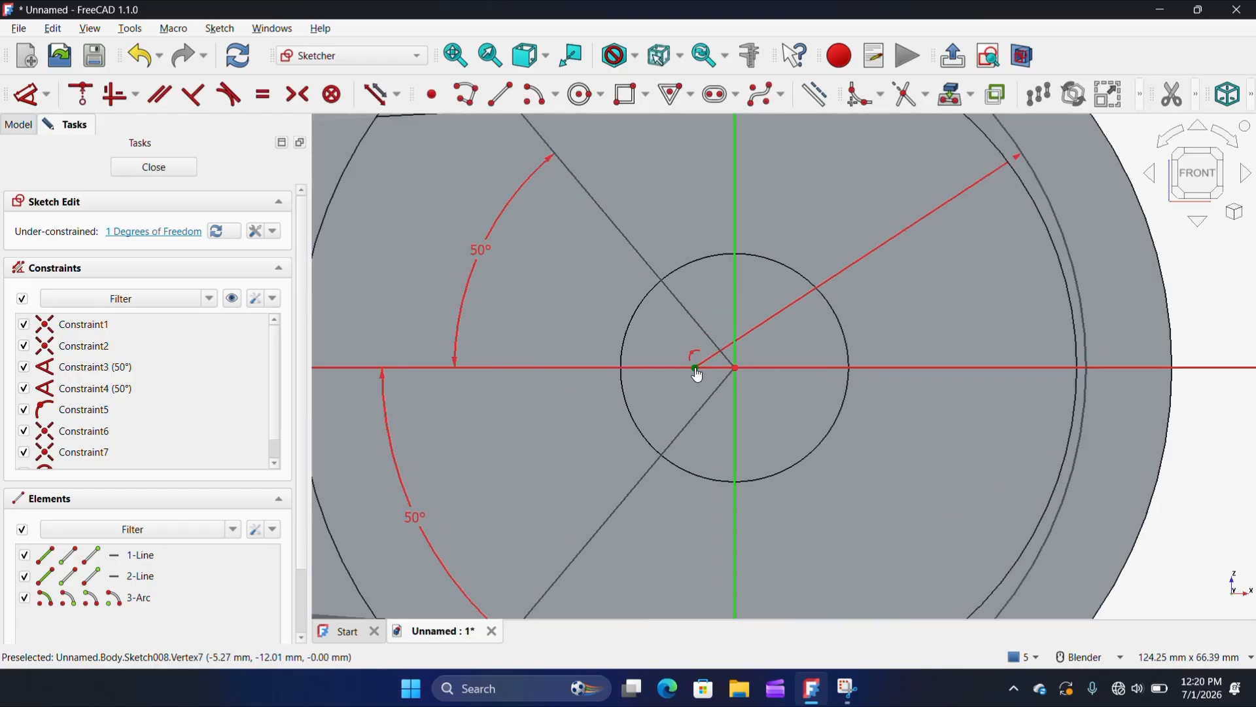
# - Delete the 51.5 mm radius arc from the flange sketch, keeping the two angled lines
pyautogui.scroll(-4, 749, 395)
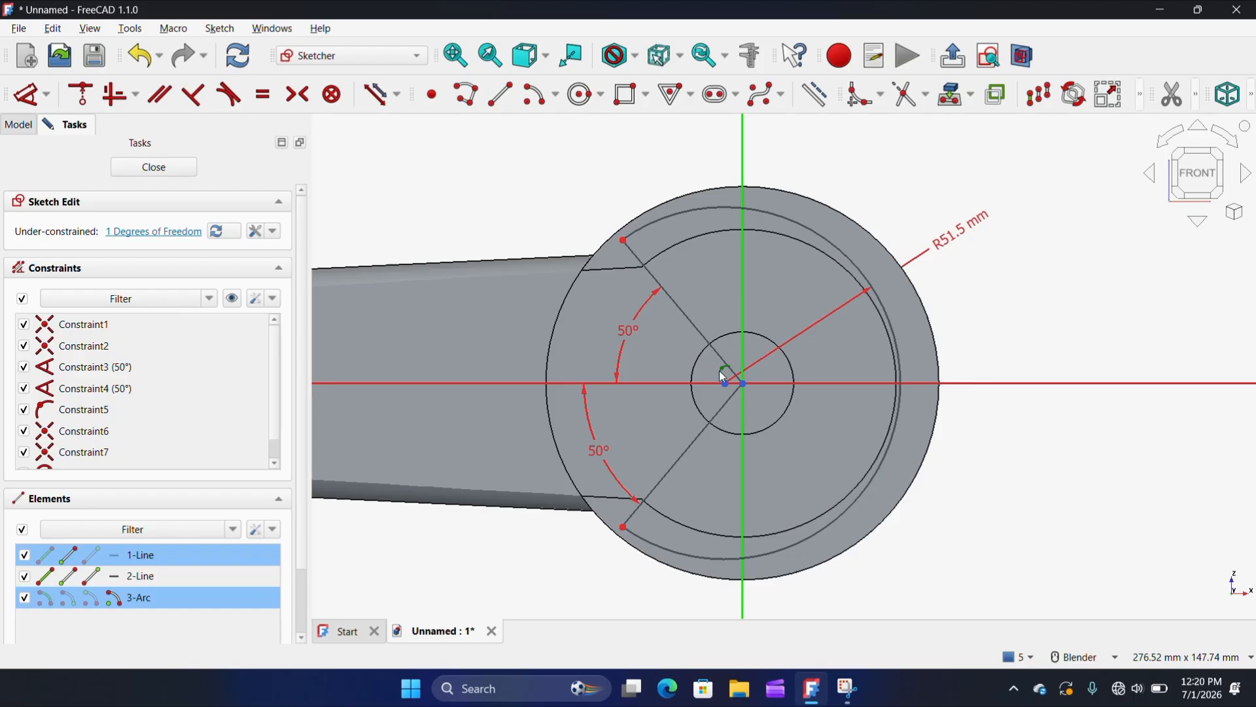
pyautogui.click(791, 545)
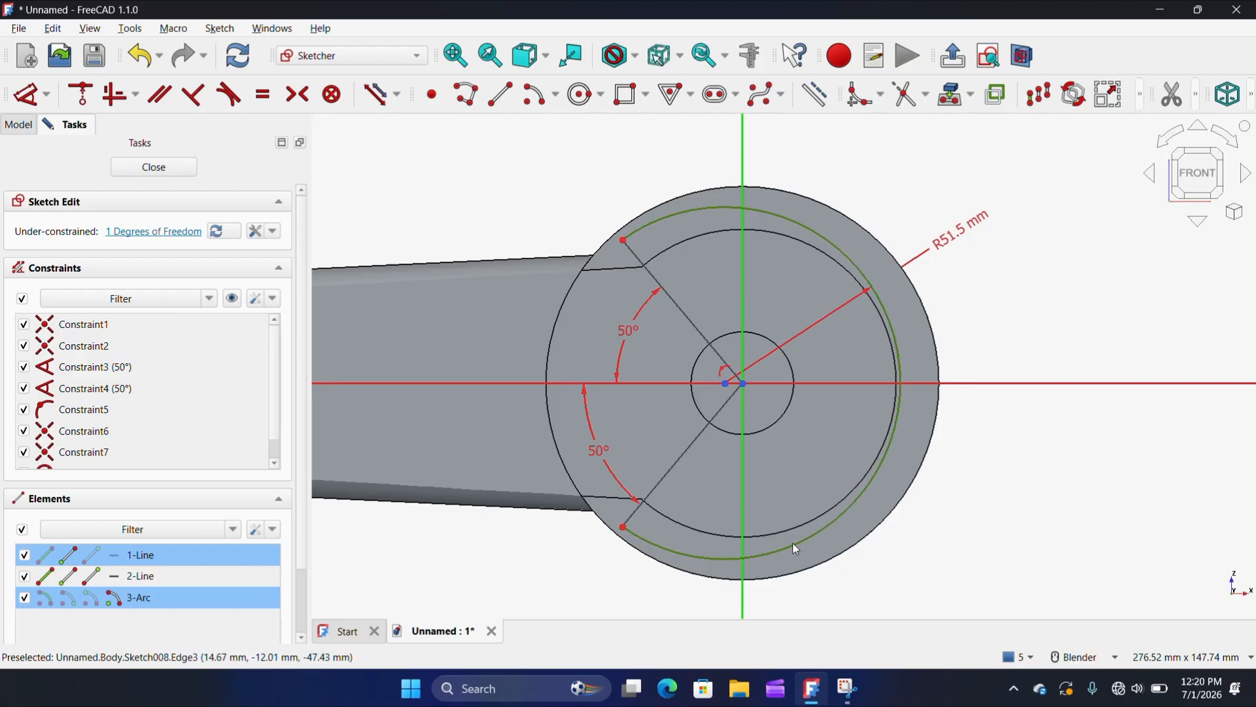
pyautogui.press('Delete')
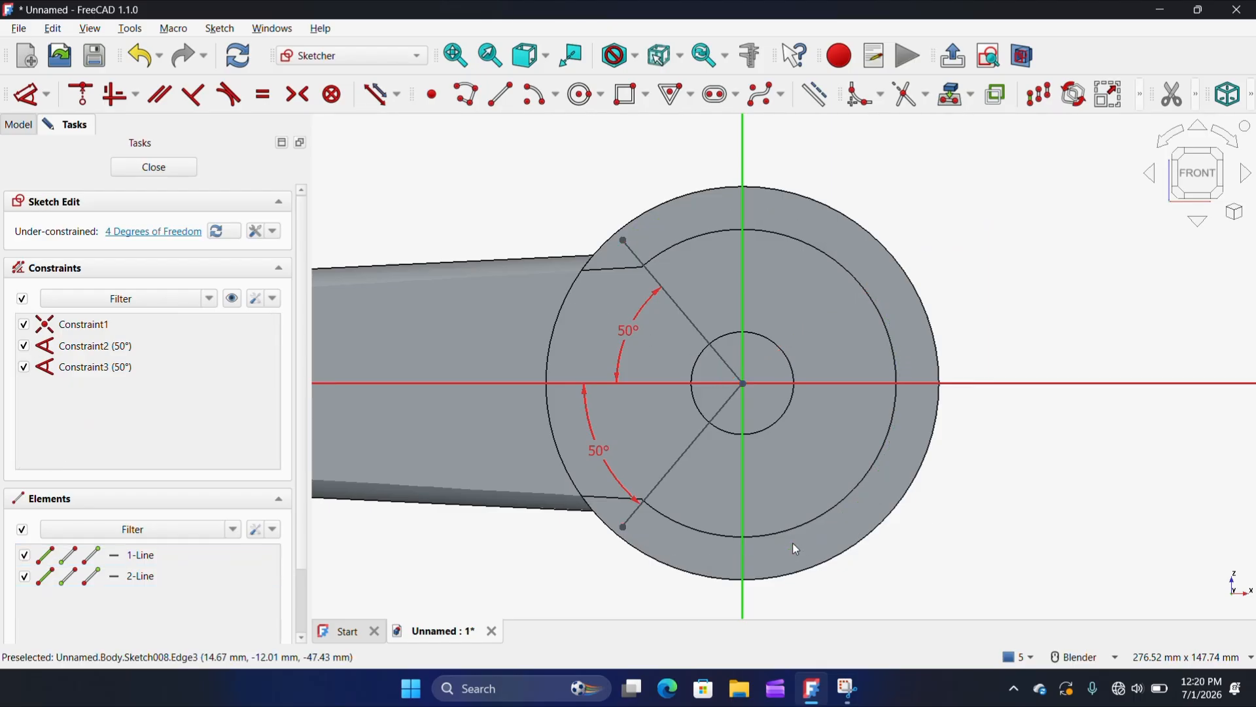
# - Draw a circle of 103 mm diameter centred on the sketch origin
pyautogui.click(585, 96)
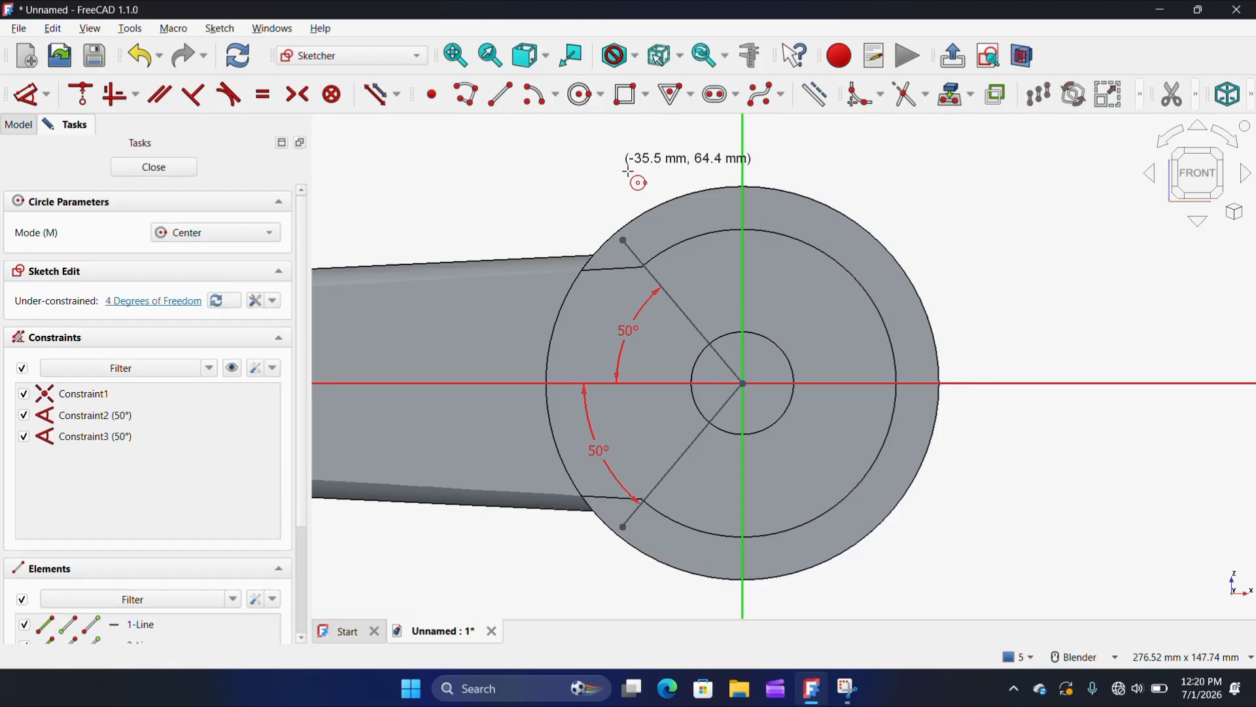
pyautogui.click(743, 383)
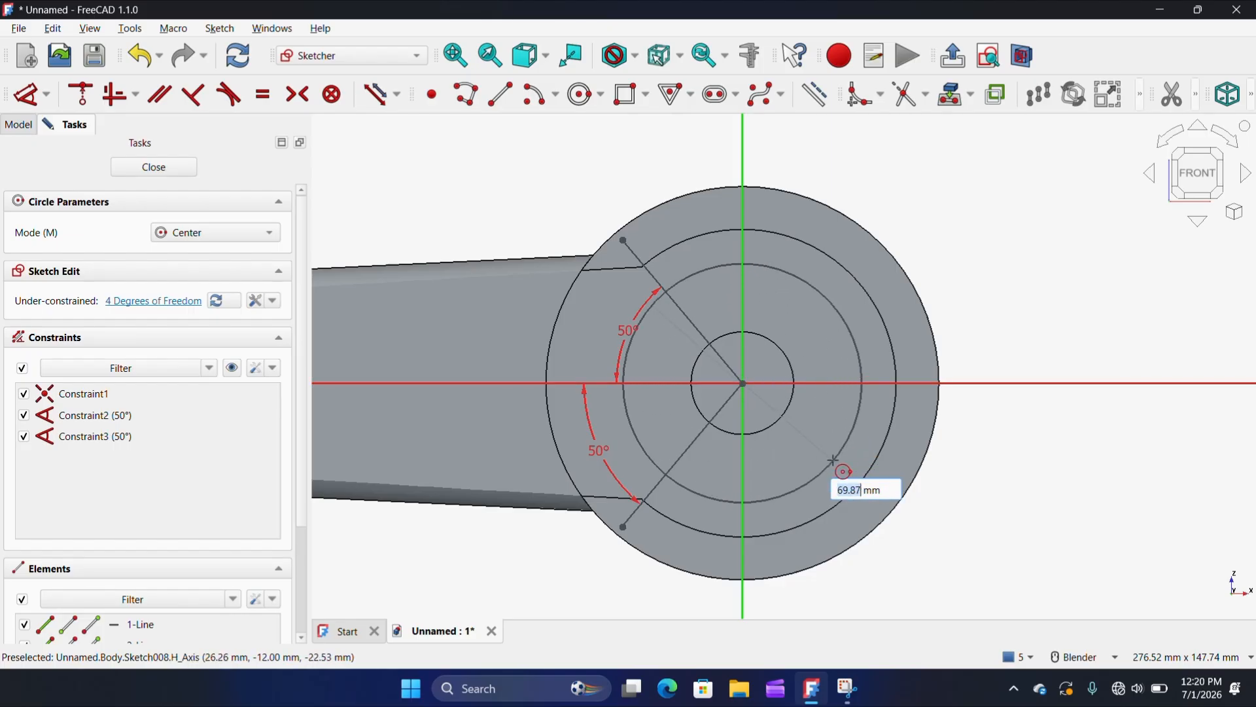
pyautogui.write('103')
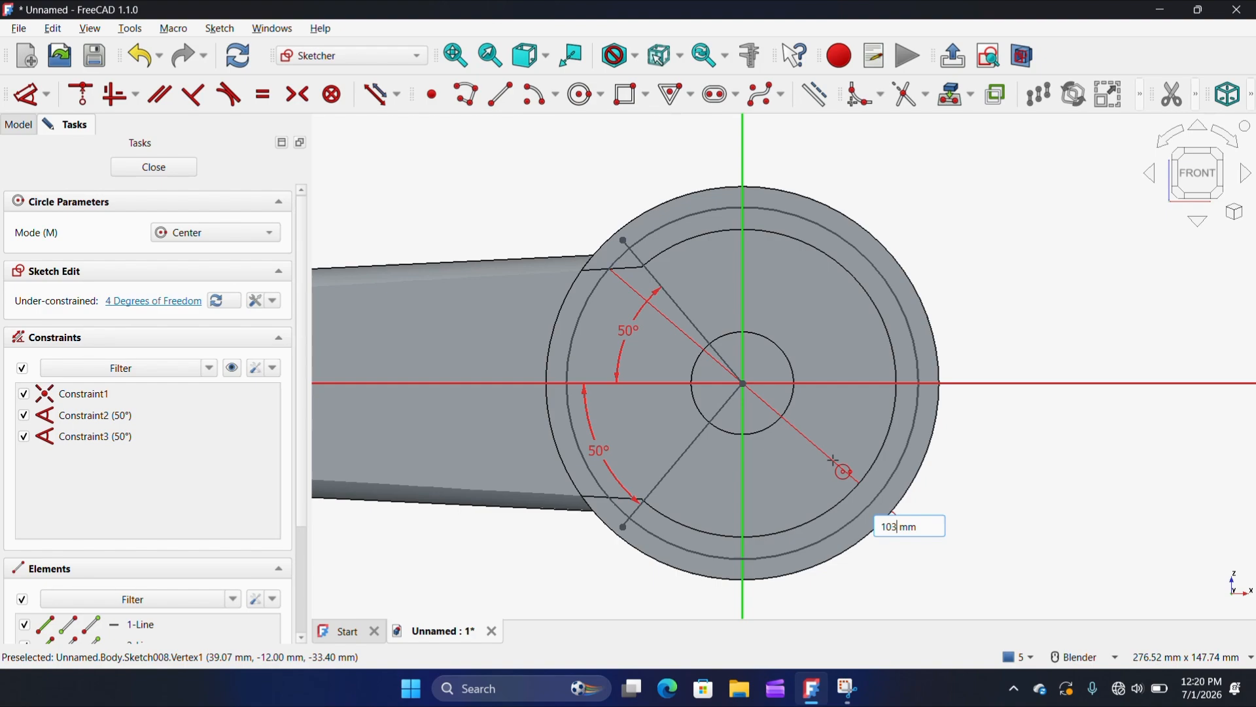
pyautogui.press('Return')
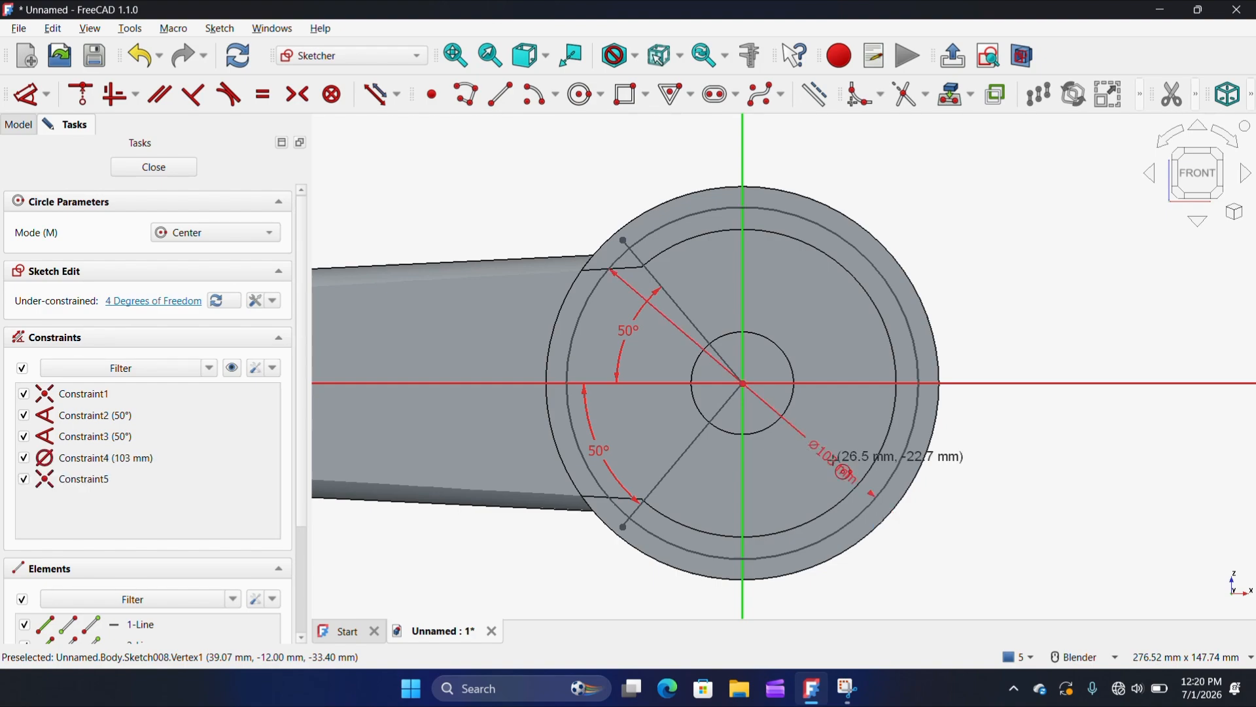
pyautogui.press('Escape')
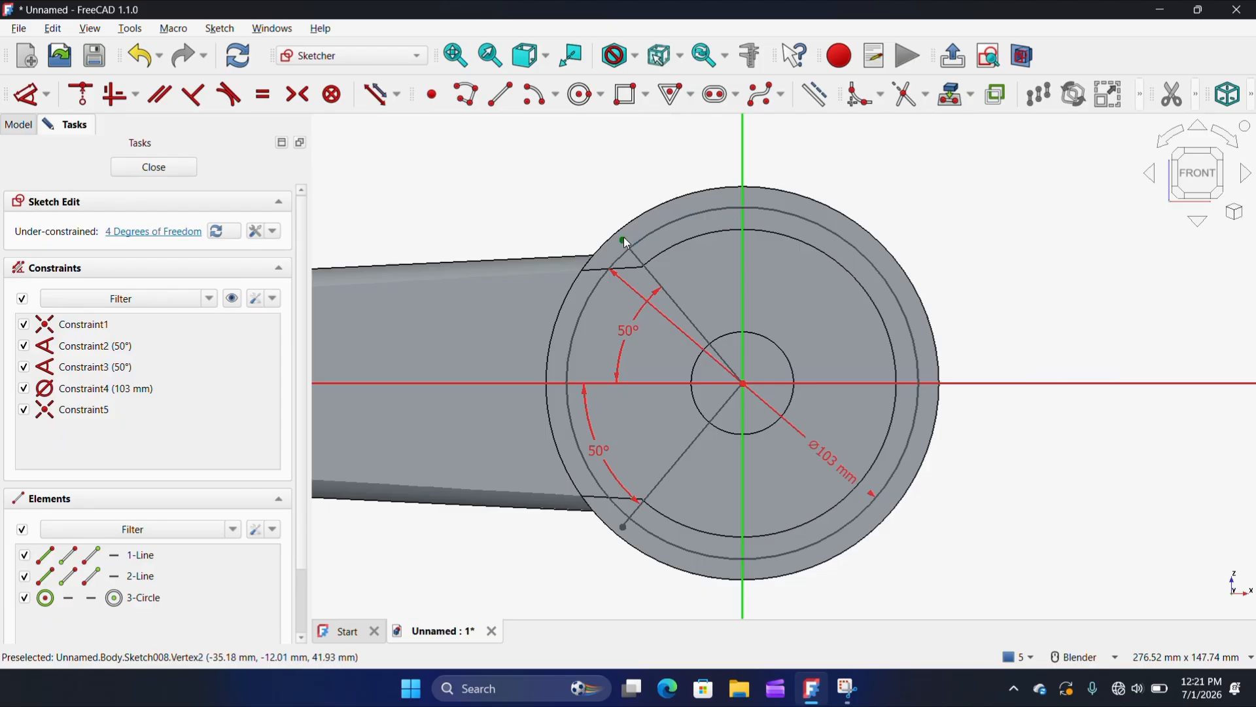
# - Try to constrain the outer ends of the angled lines onto the circle, and delete the circle
pyautogui.click(623, 238)
pyautogui.click(634, 241)
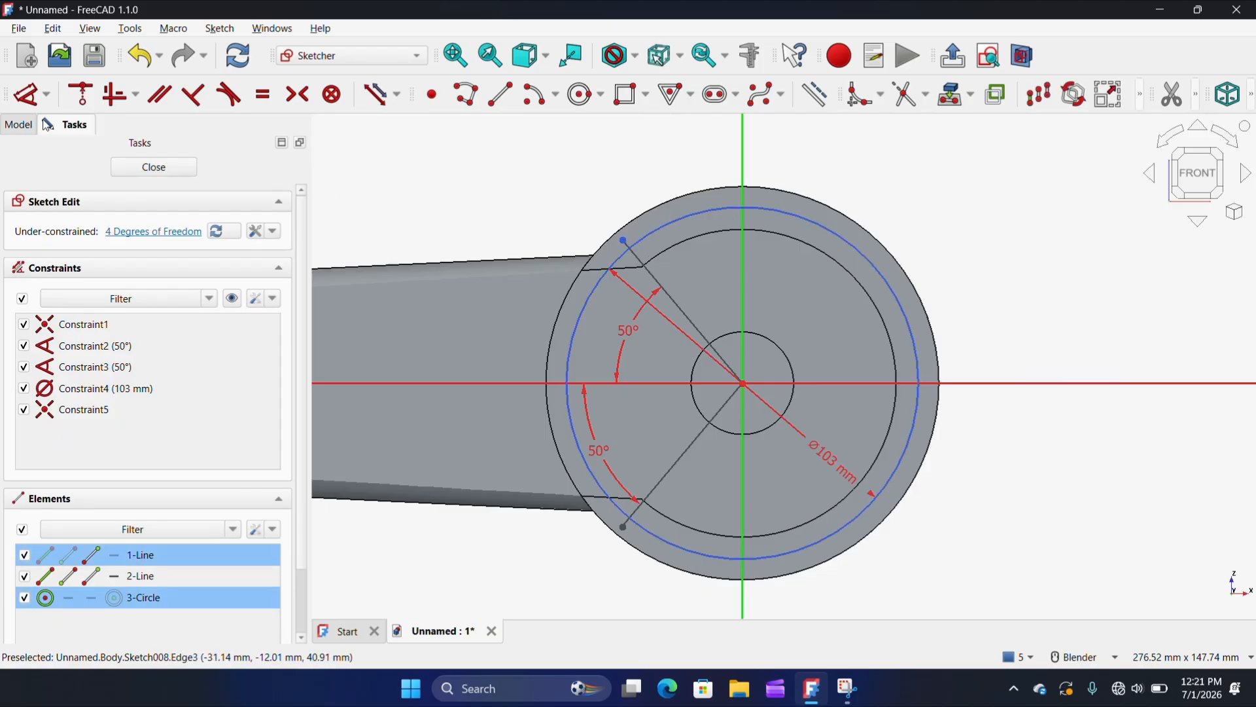
pyautogui.click(77, 95)
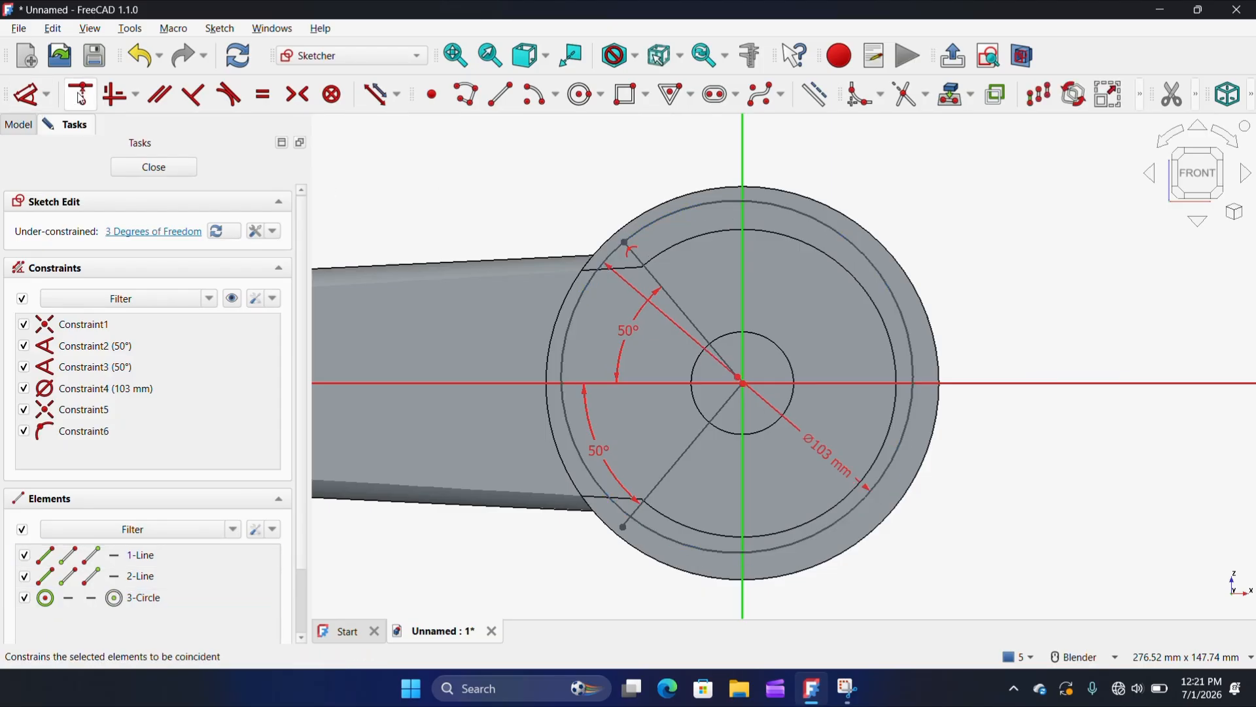
pyautogui.click(624, 528)
pyautogui.click(646, 522)
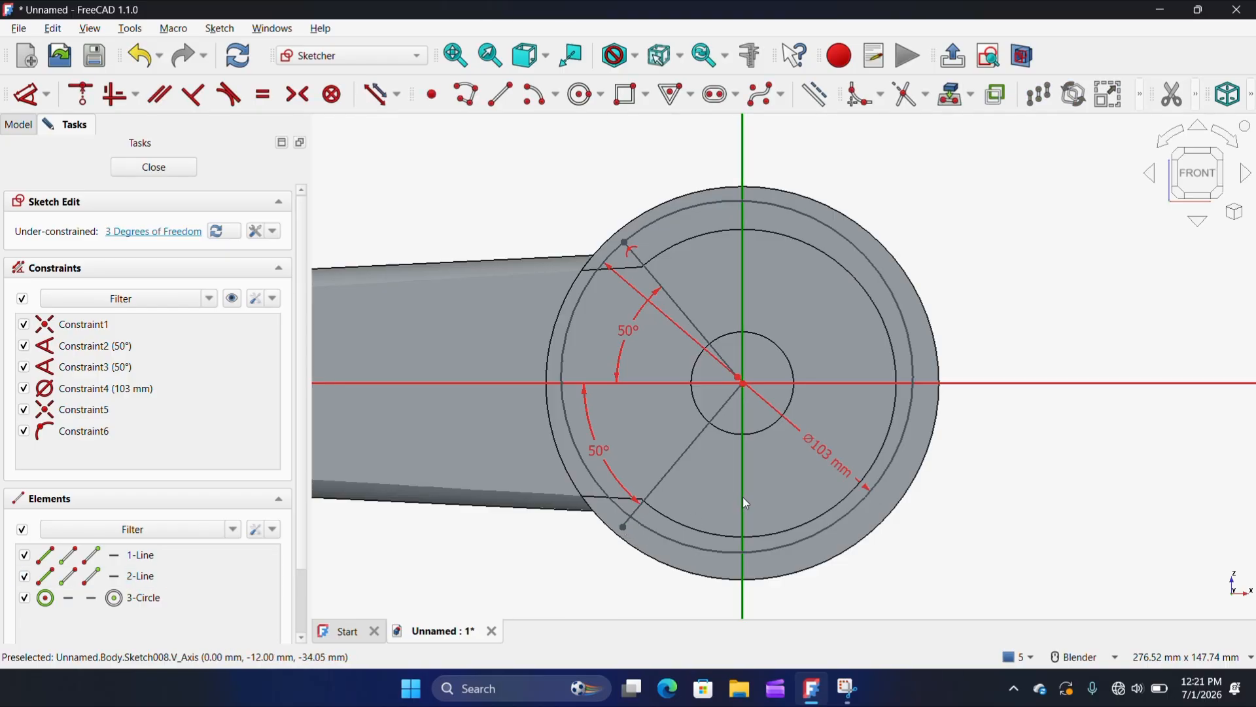
pyautogui.moveTo(738, 377); pyautogui.dragTo(789, 393)
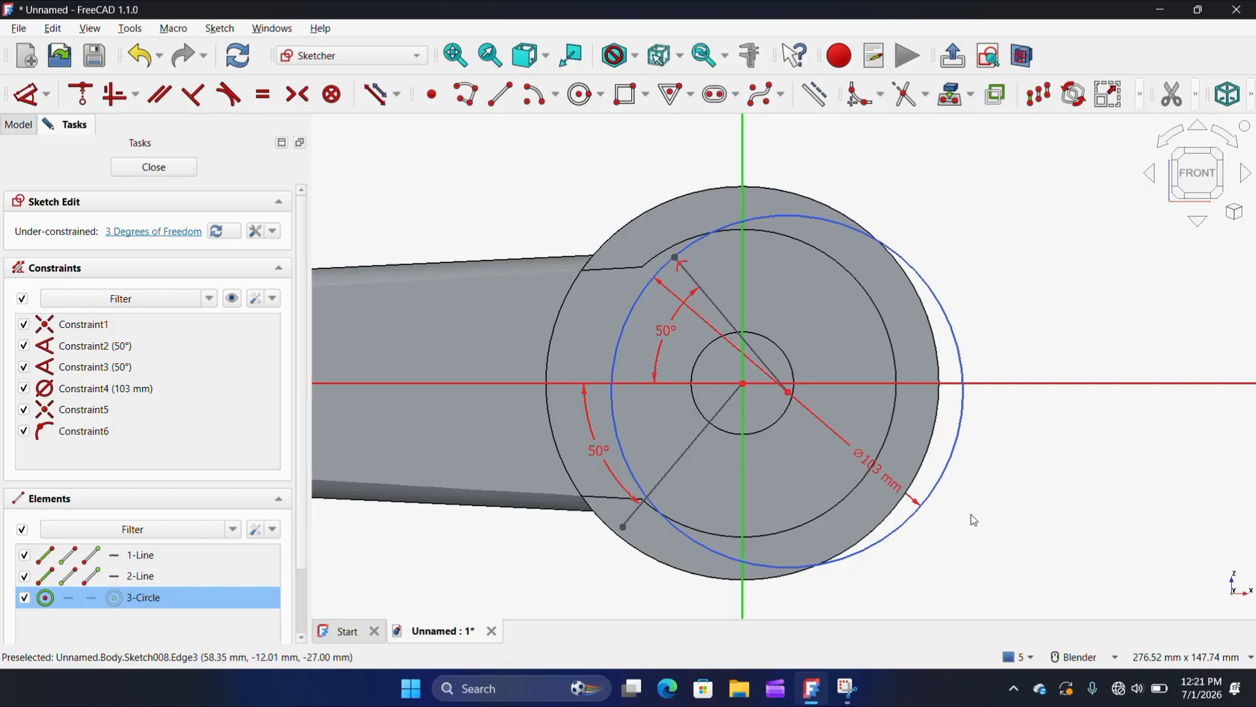
pyautogui.press('Delete')
# - Make the upper line's inner end coincident with the origin and extend its outer end slightly outward
pyautogui.moveTo(791, 396); pyautogui.dragTo(735, 371)
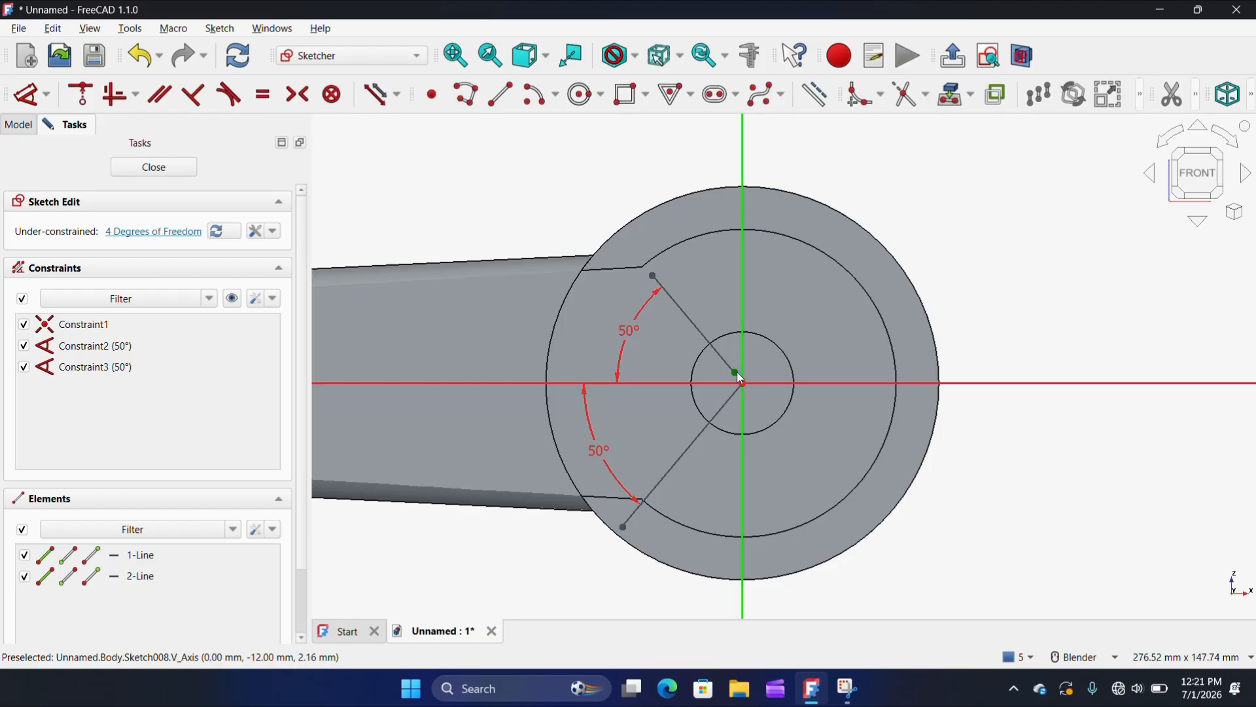
pyautogui.moveTo(717, 362); pyautogui.dragTo(768, 426)
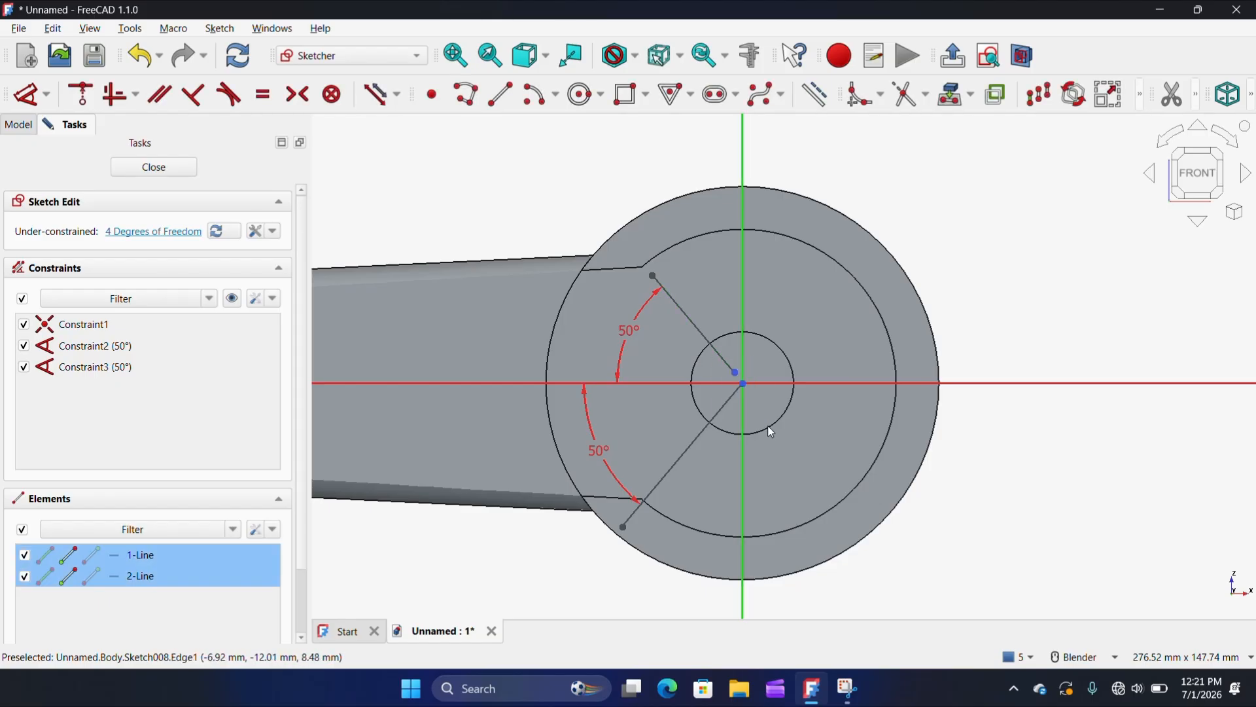
pyautogui.click(81, 94)
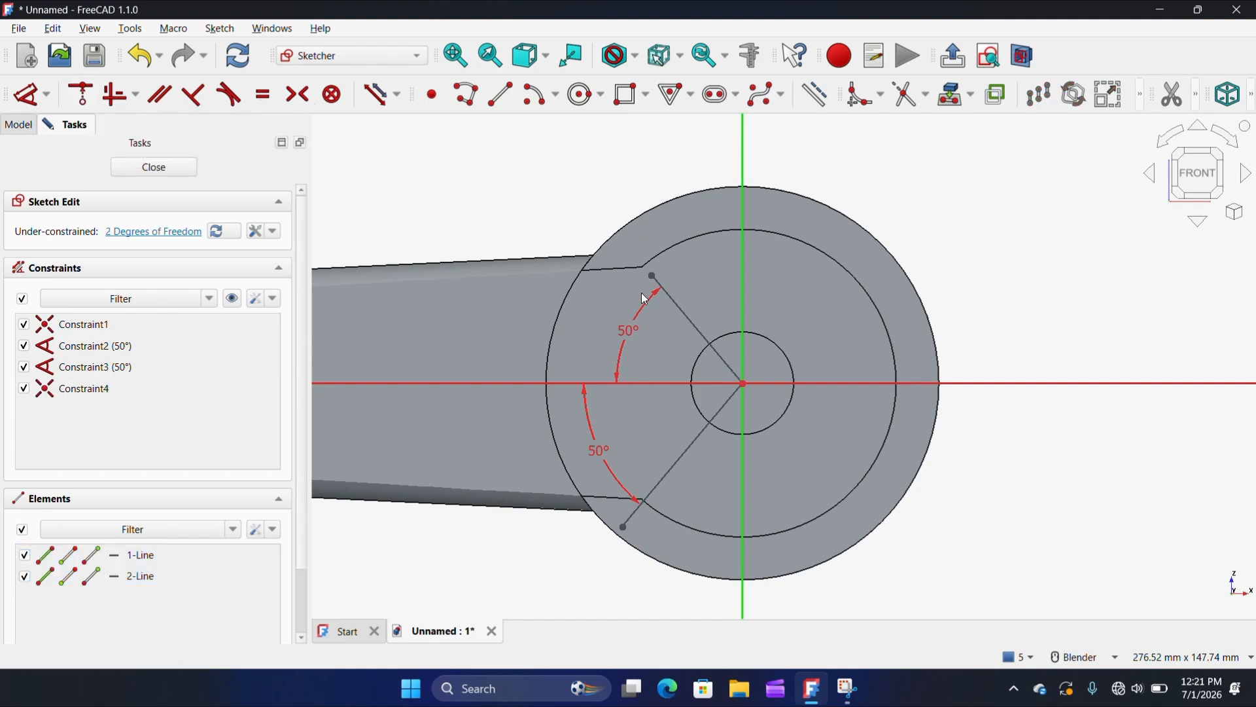
pyautogui.scroll(2, 645, 292)
pyautogui.moveTo(658, 268)
pyautogui.mouseDown()
pyautogui.moveTo(578, 174)
pyautogui.moveTo(641, 254)
pyautogui.mouseUp()
pyautogui.scroll(-2, 641, 258)
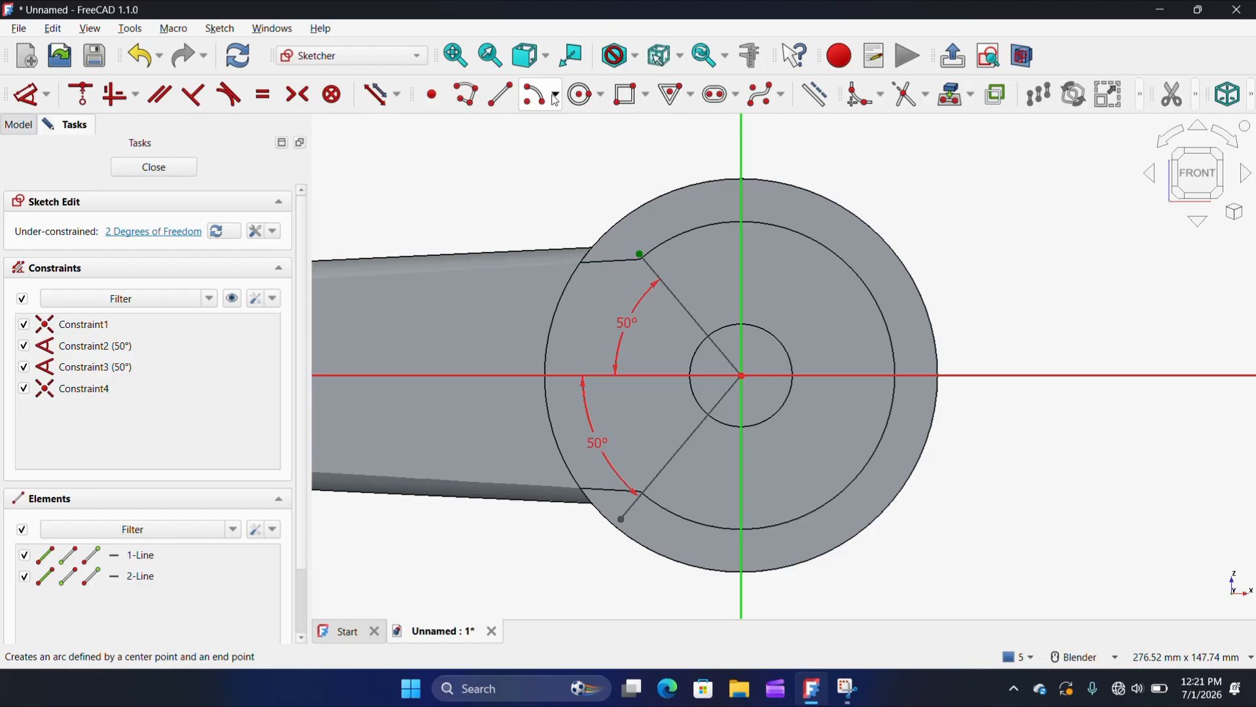
# - Draw a 103 mm diameter circle centred on the origin where both angled lines meet
pyautogui.click(581, 94)
pyautogui.scroll(2, 716, 379)
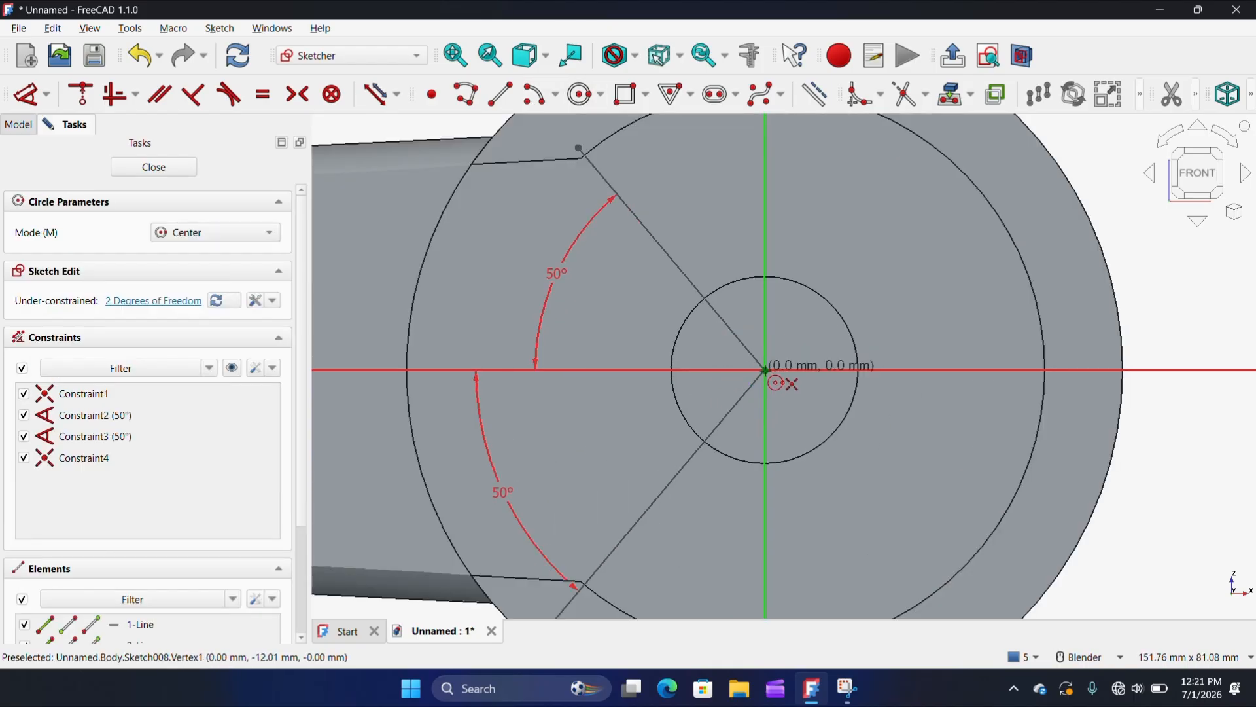
pyautogui.click(762, 373)
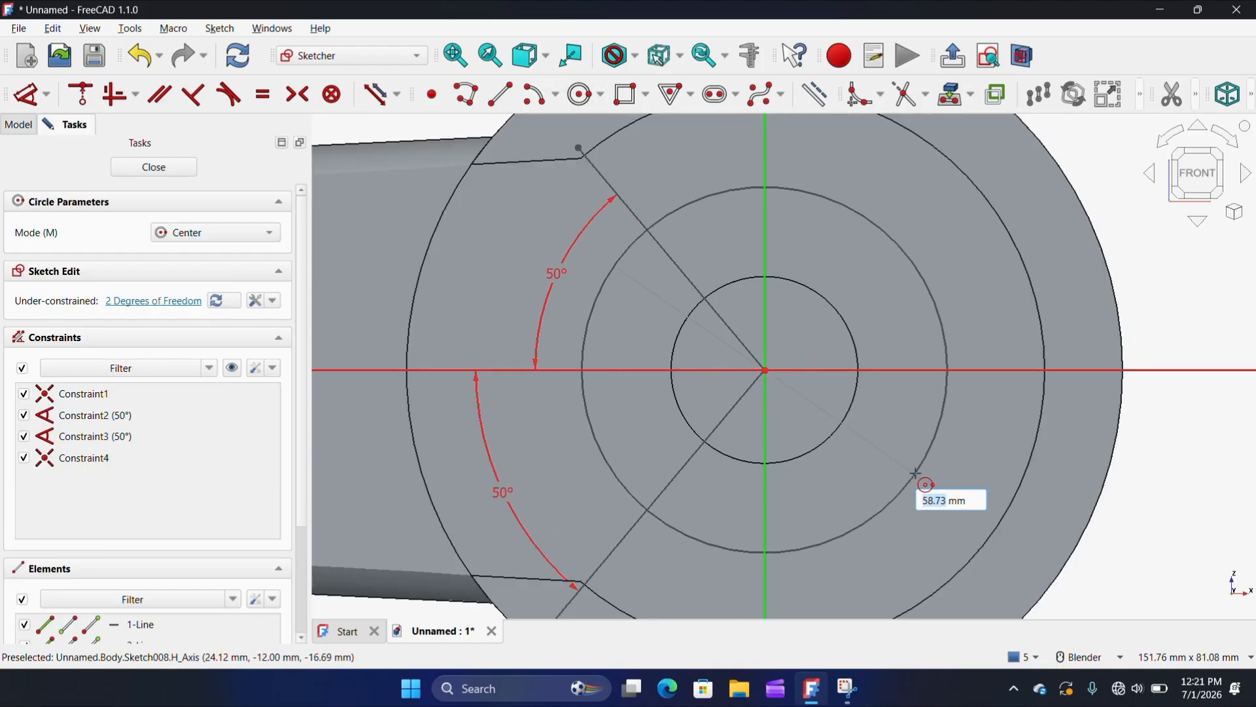
pyautogui.write('103')
pyautogui.press('Return')
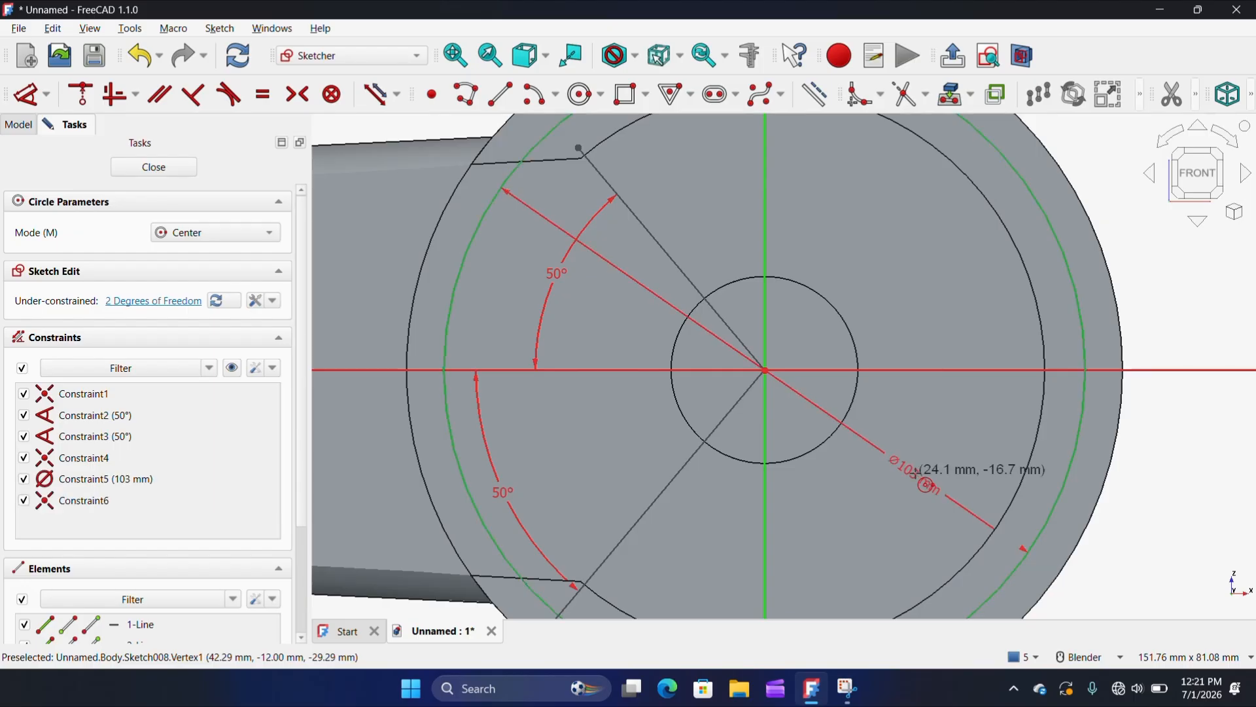
pyautogui.scroll(-2, 912, 476)
pyautogui.rightClick(601, 227)
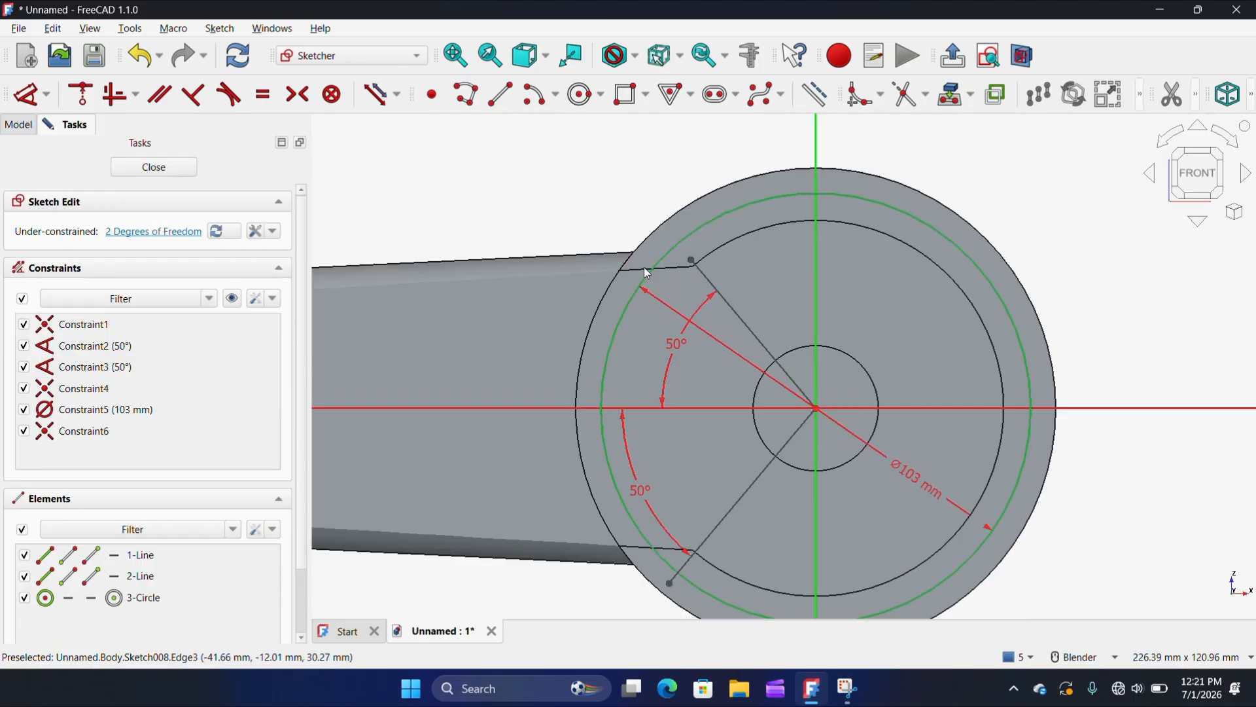
# - Constrain the outer ends of the upper and lower angled lines onto the 103 mm circle
pyautogui.click(692, 261)
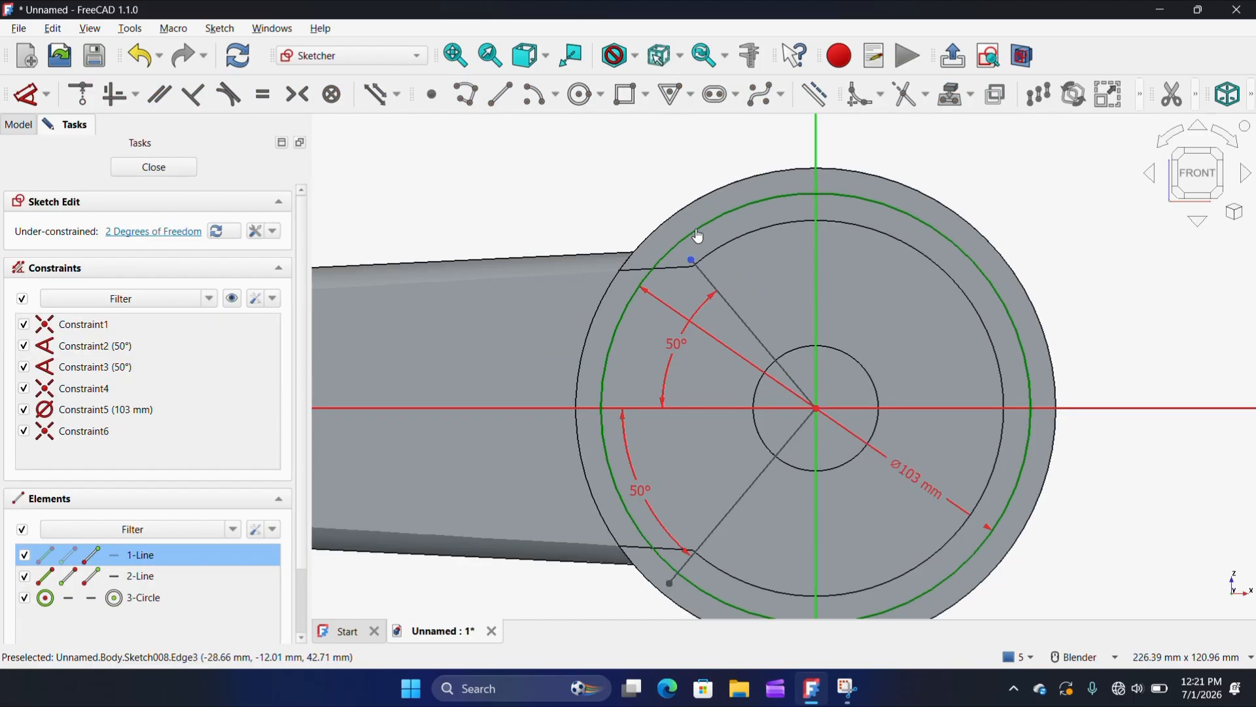
pyautogui.click(698, 237)
pyautogui.click(62, 101)
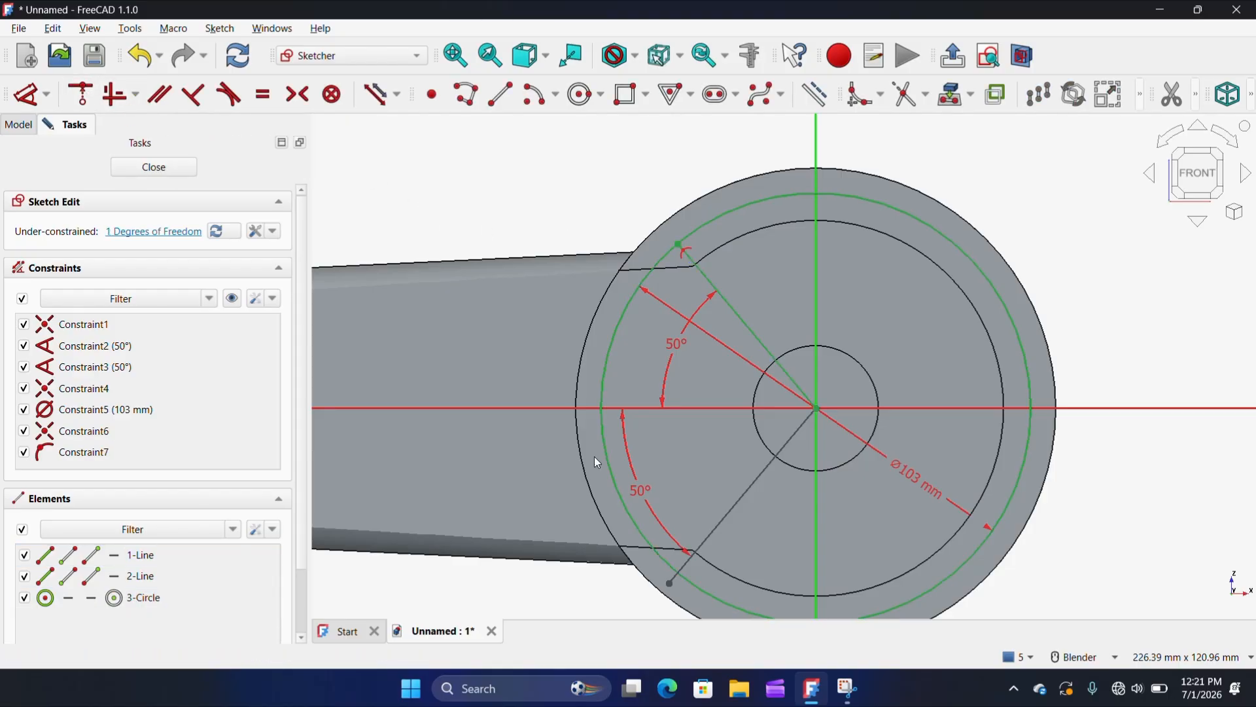
pyautogui.click(670, 583)
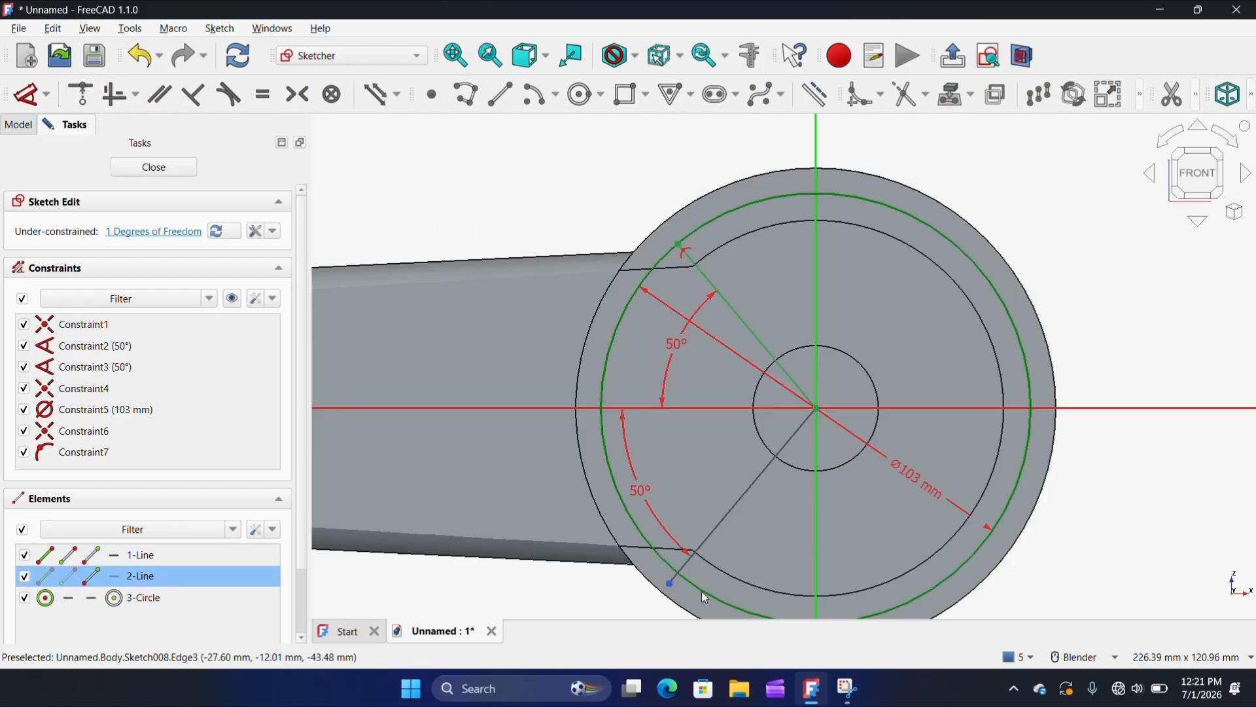
pyautogui.click(701, 591)
pyautogui.click(81, 92)
# - Convert both angled lines and the 103 mm circle to construction geometry, and hide all constraints in the sketch
pyautogui.scroll(-3, 795, 420)
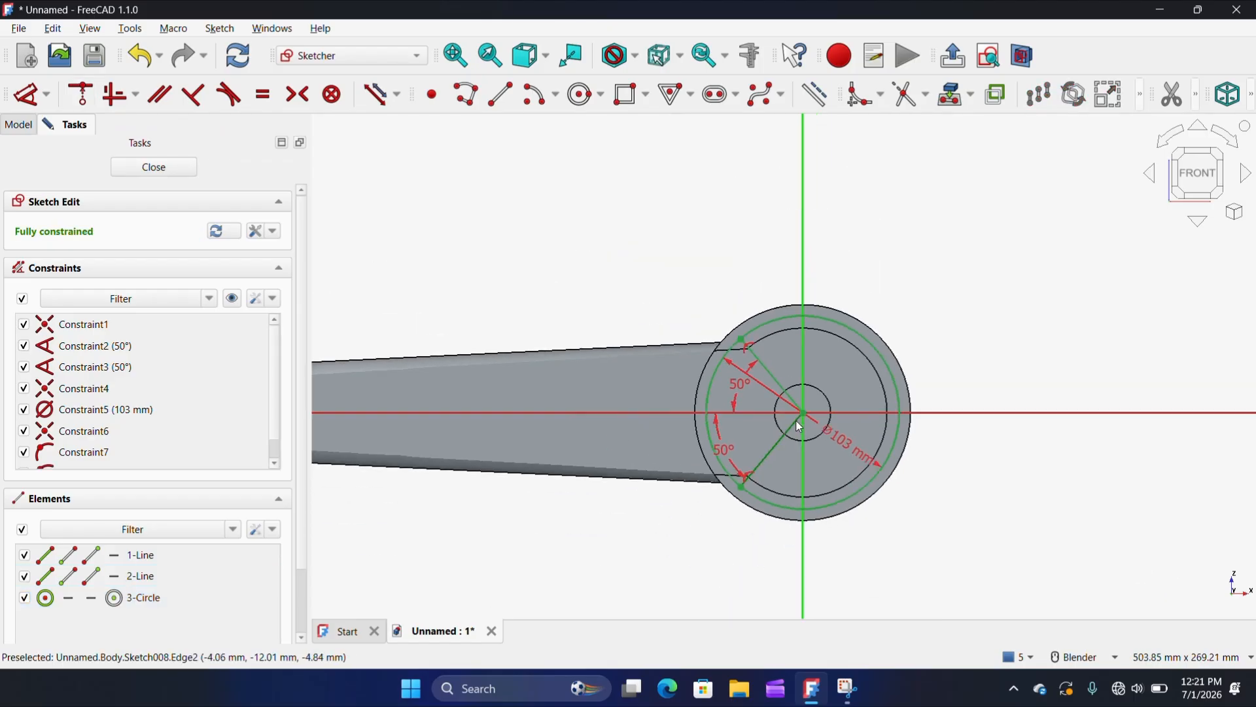
pyautogui.scroll(2, 796, 421)
pyautogui.scroll(-2, 483, 203)
pyautogui.moveTo(491, 153)
pyautogui.mouseDown()
pyautogui.moveTo(569, 248)
pyautogui.moveTo(910, 540)
pyautogui.mouseUp()
pyautogui.click(815, 94)
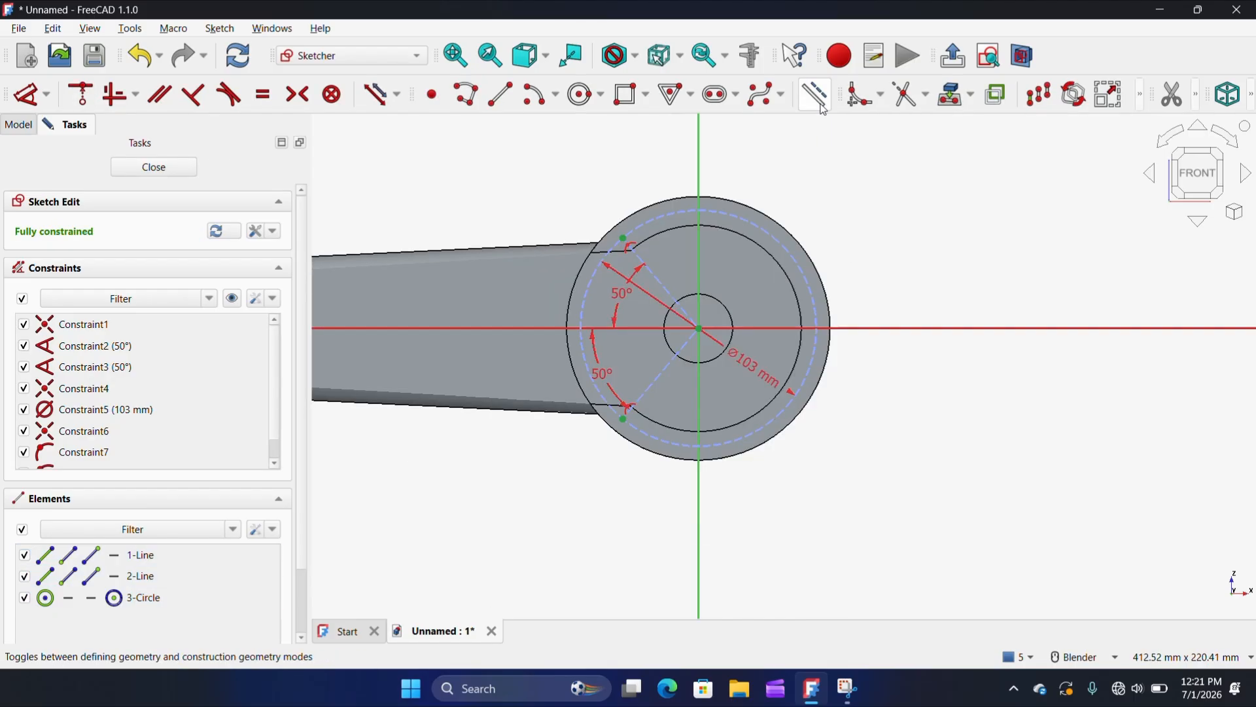
pyautogui.scroll(2, 597, 419)
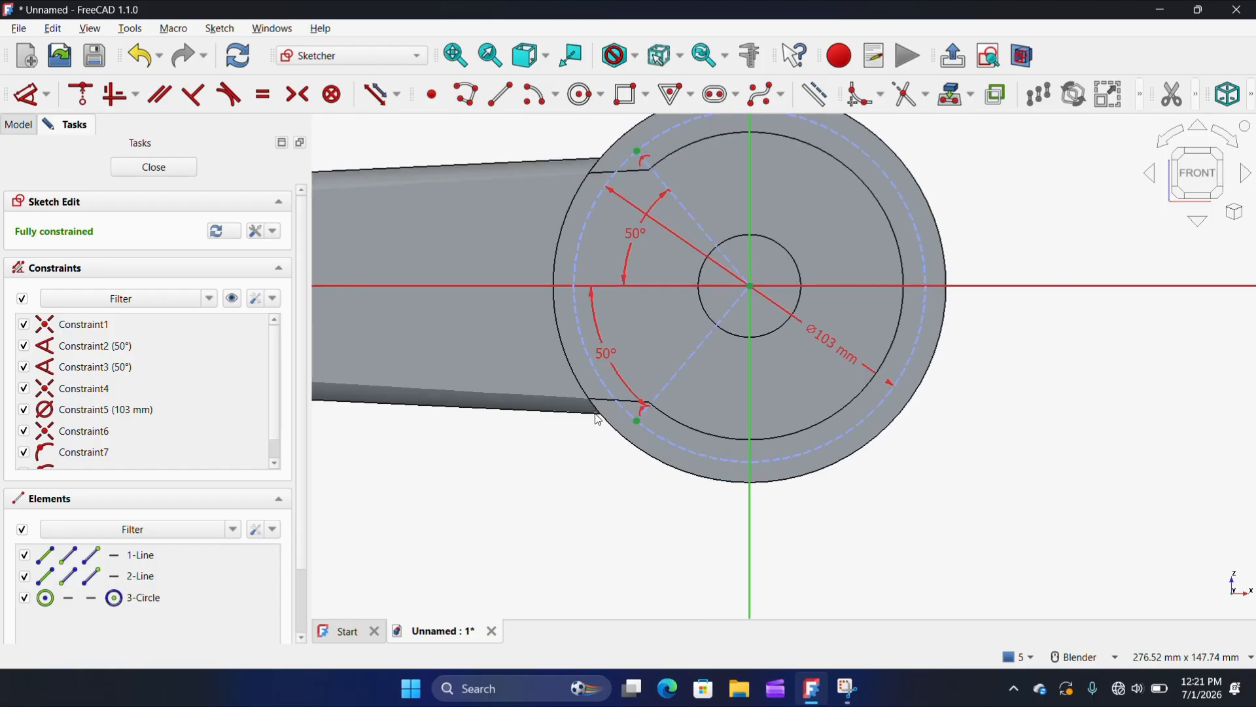
pyautogui.click(231, 299)
pyautogui.scroll(-2, 896, 475)
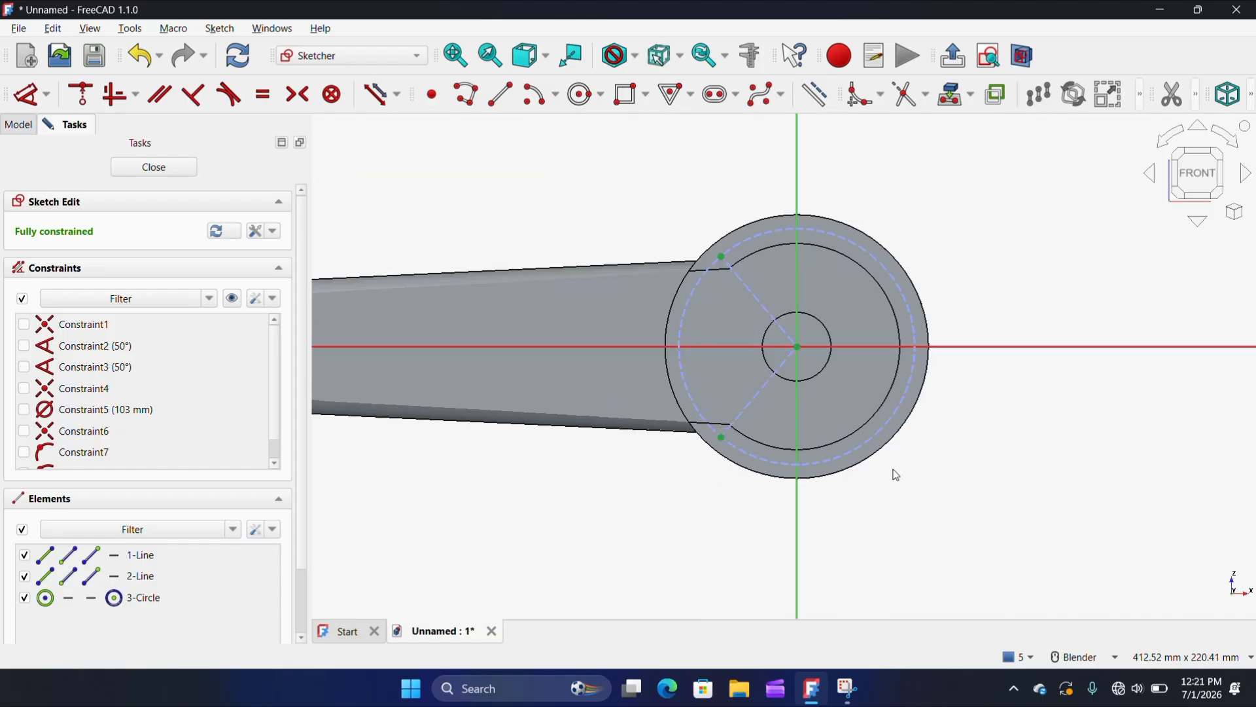
# - Draw a 6 mm diameter circle centred on the upper construction line's outer end
pyautogui.click(585, 93)
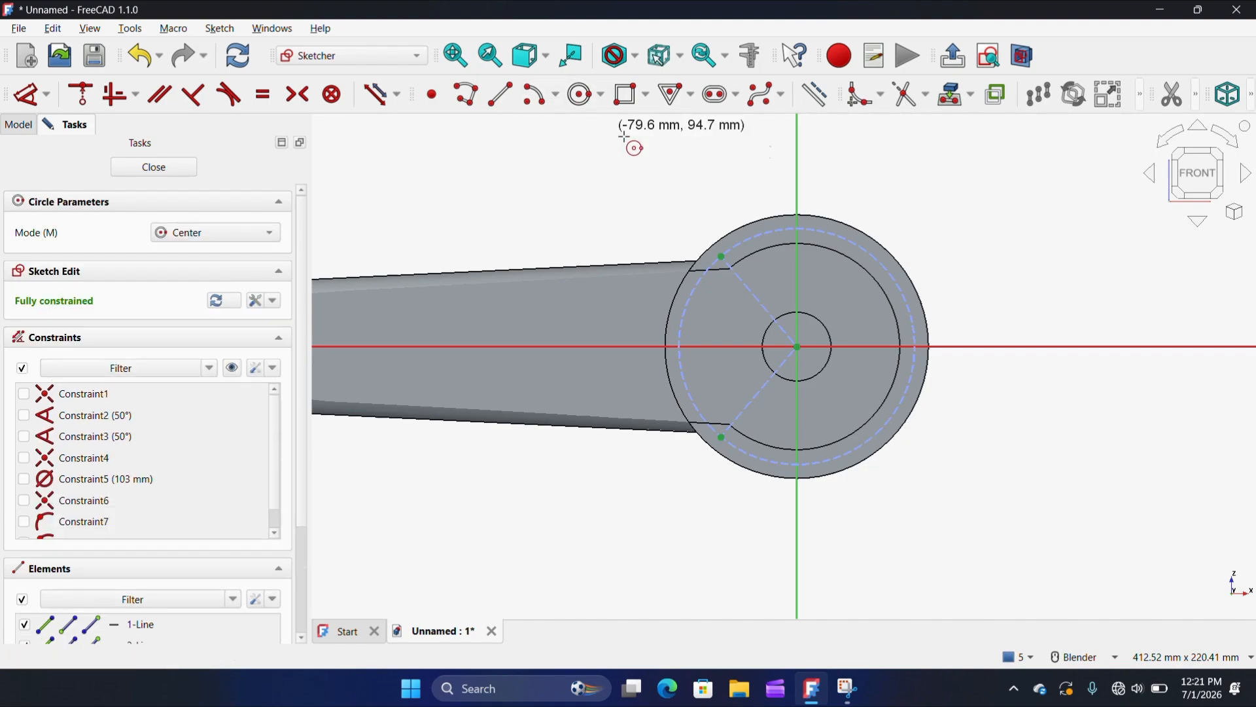
pyautogui.scroll(2, 732, 262)
pyautogui.scroll(3, 752, 370)
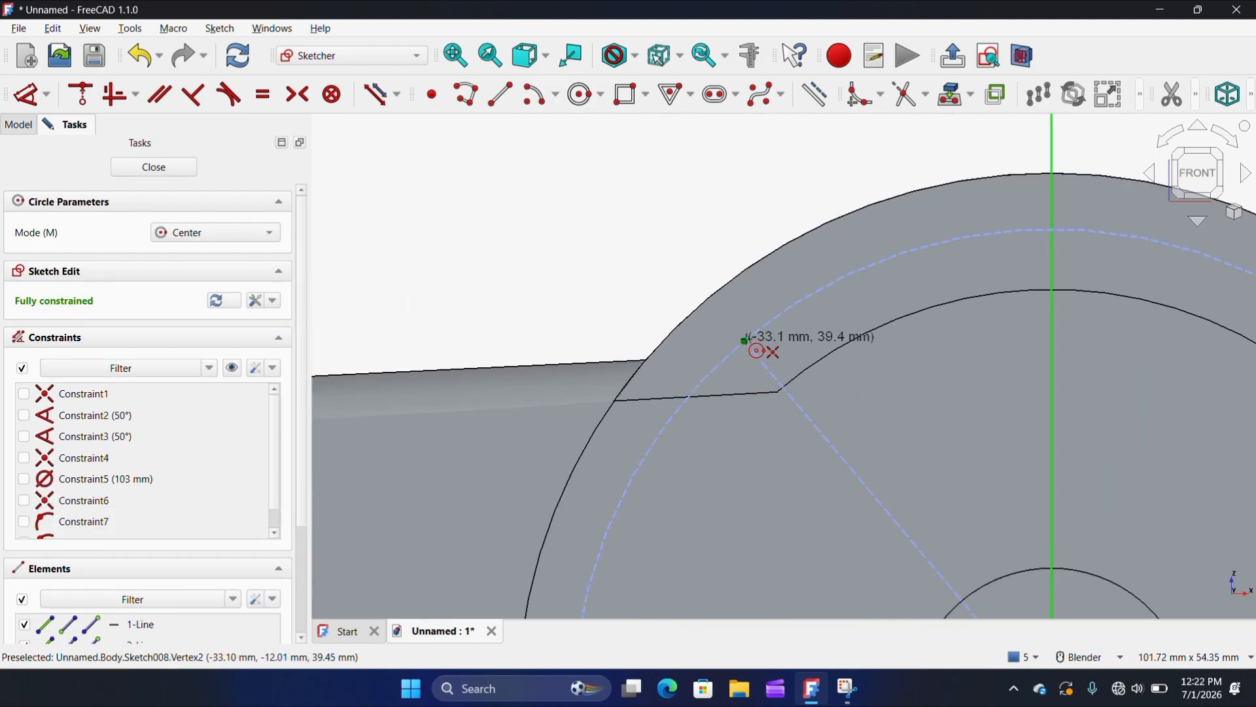
pyautogui.click(745, 341)
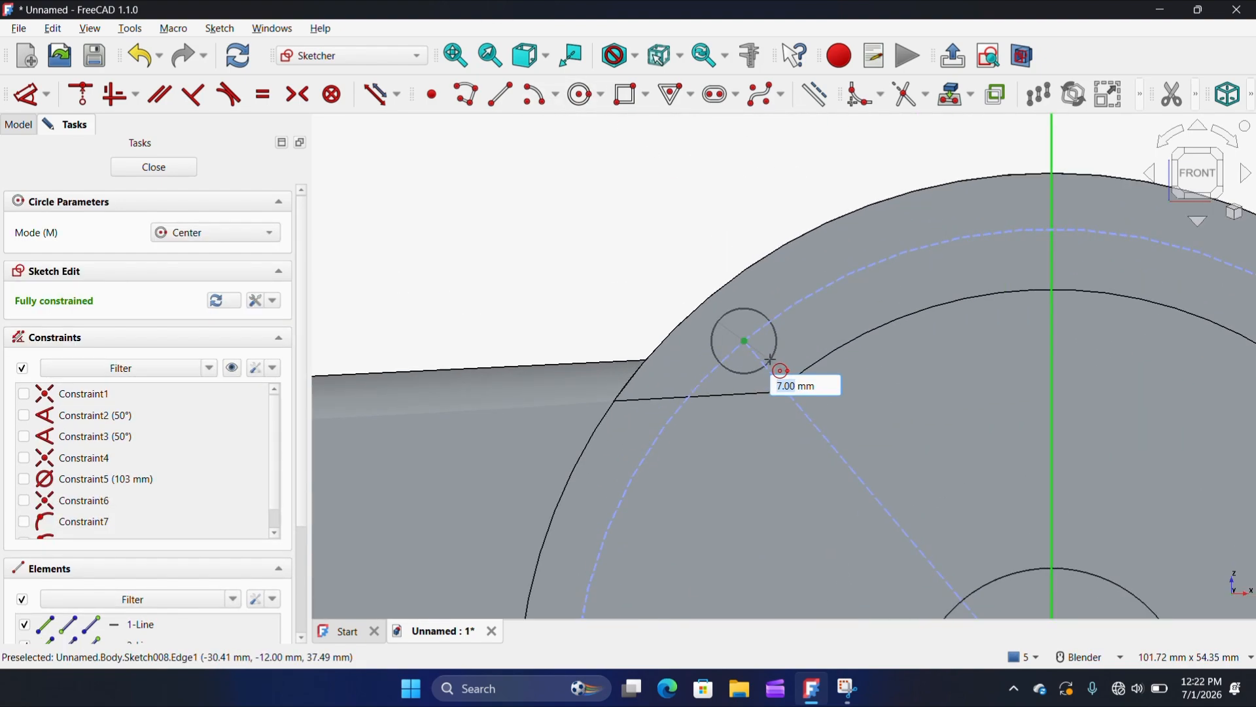
pyautogui.write('6')
pyautogui.press('Return')
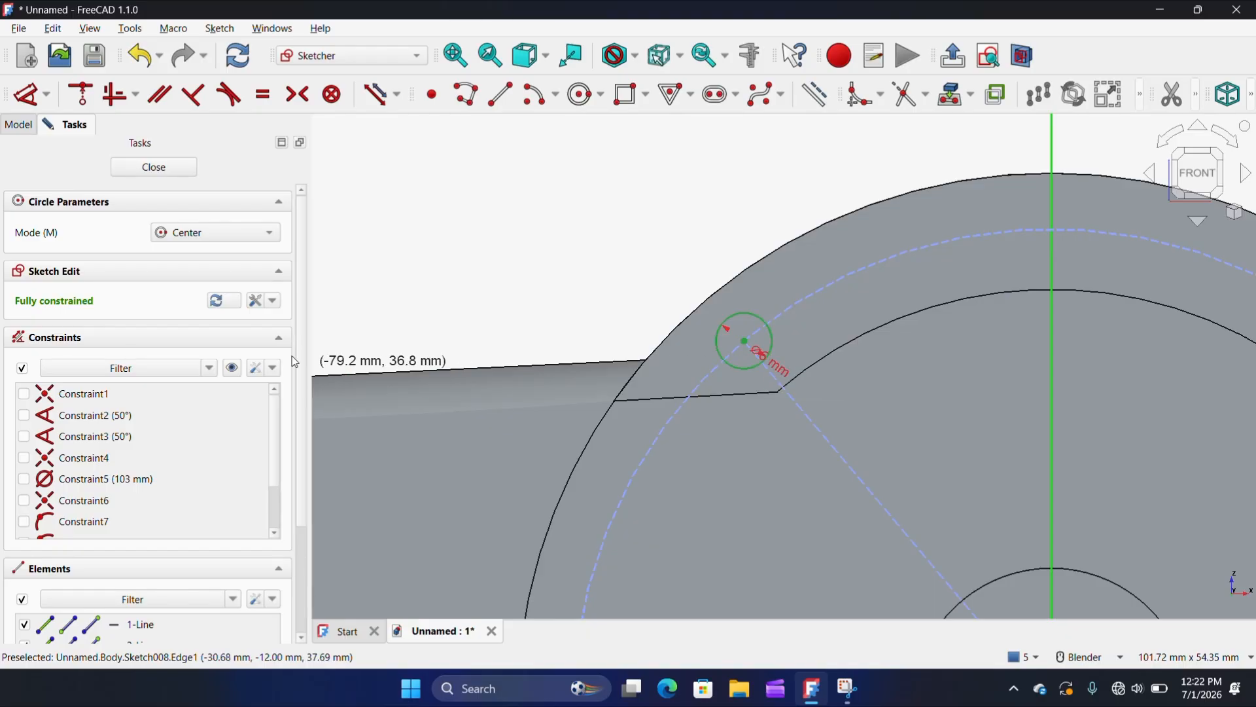
pyautogui.scroll(-2, 654, 311)
pyautogui.press('Escape')
pyautogui.scroll(2, 707, 395)
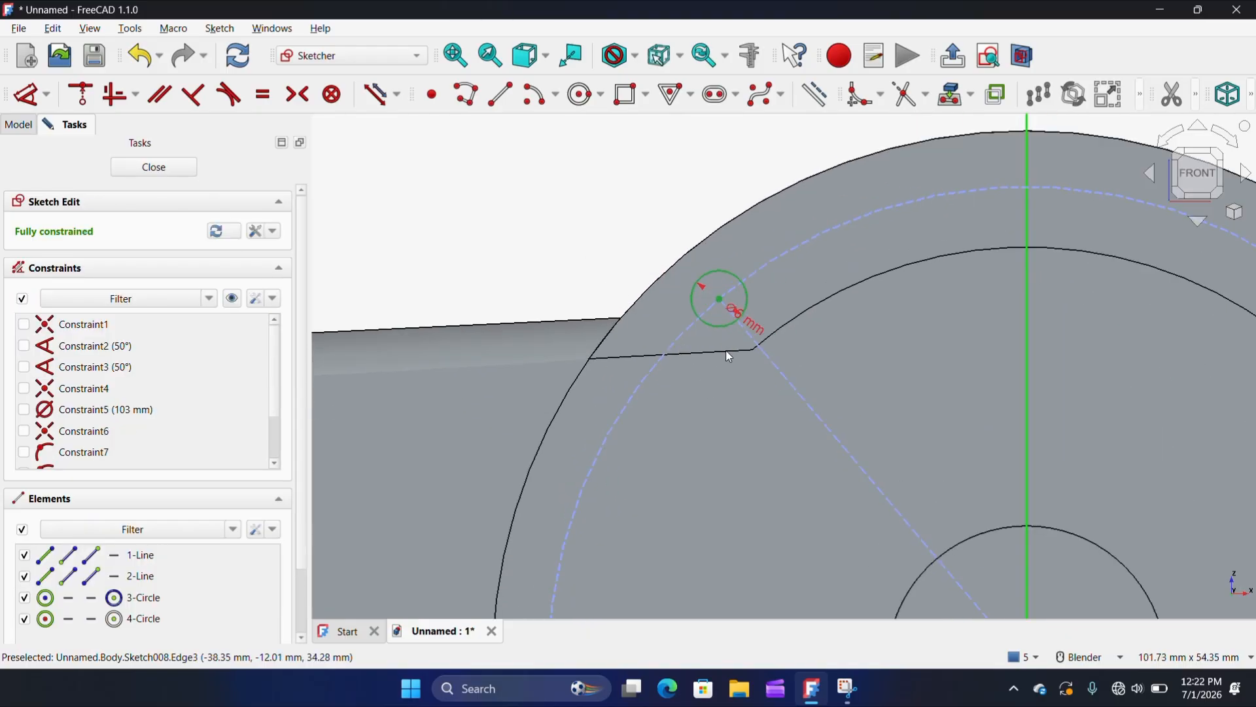
# - Set up a rotate operation on the 6 mm circle with 15 copies and equal constraints applied
pyautogui.click(719, 326)
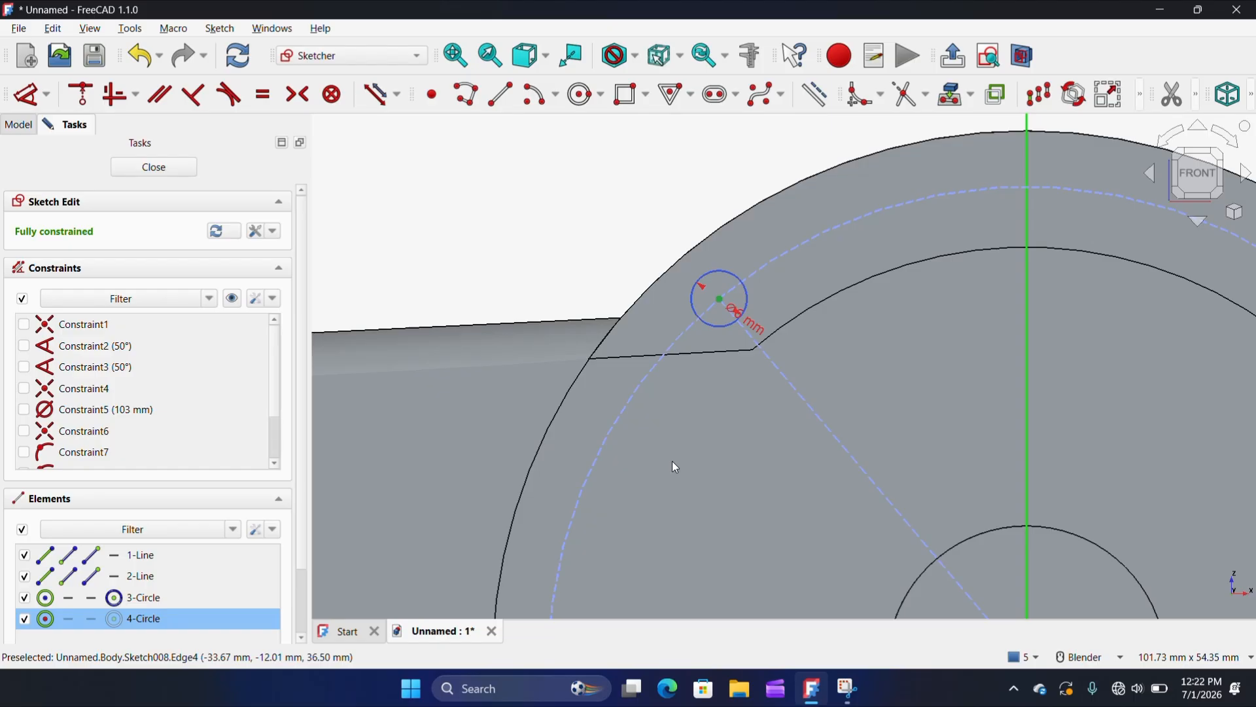
pyautogui.scroll(1, 1063, 149)
pyautogui.click(1073, 93)
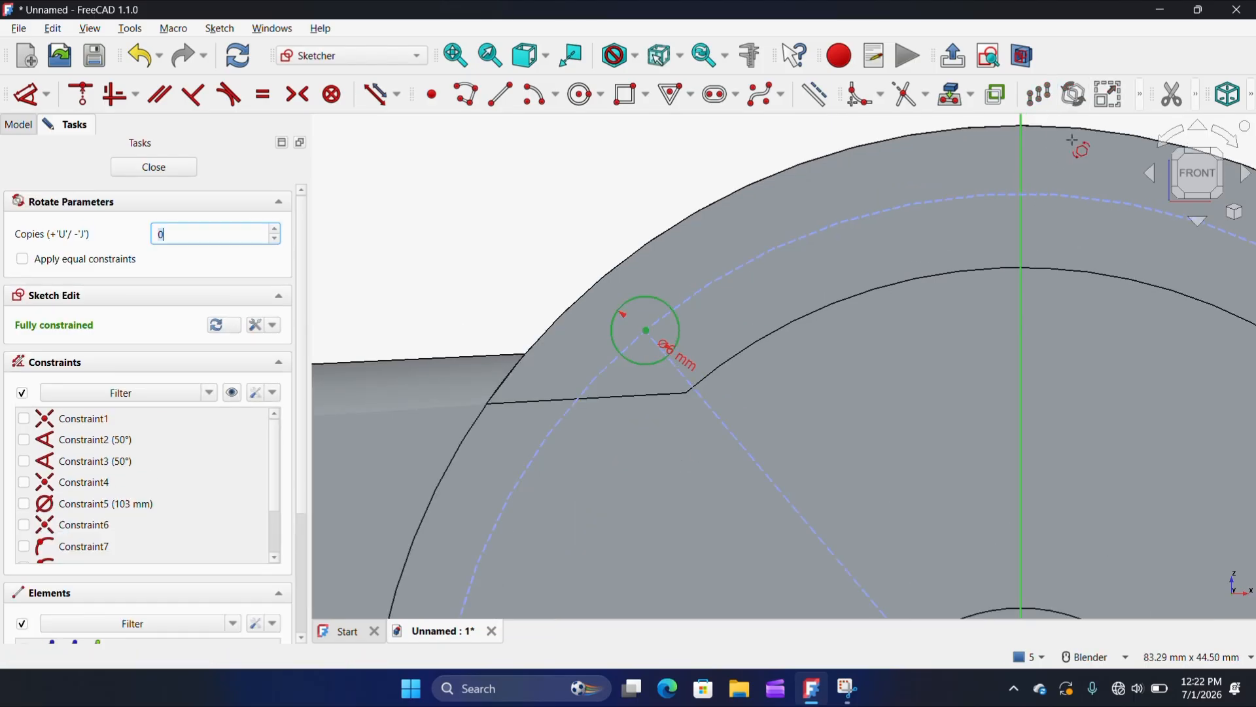
pyautogui.click(30, 261)
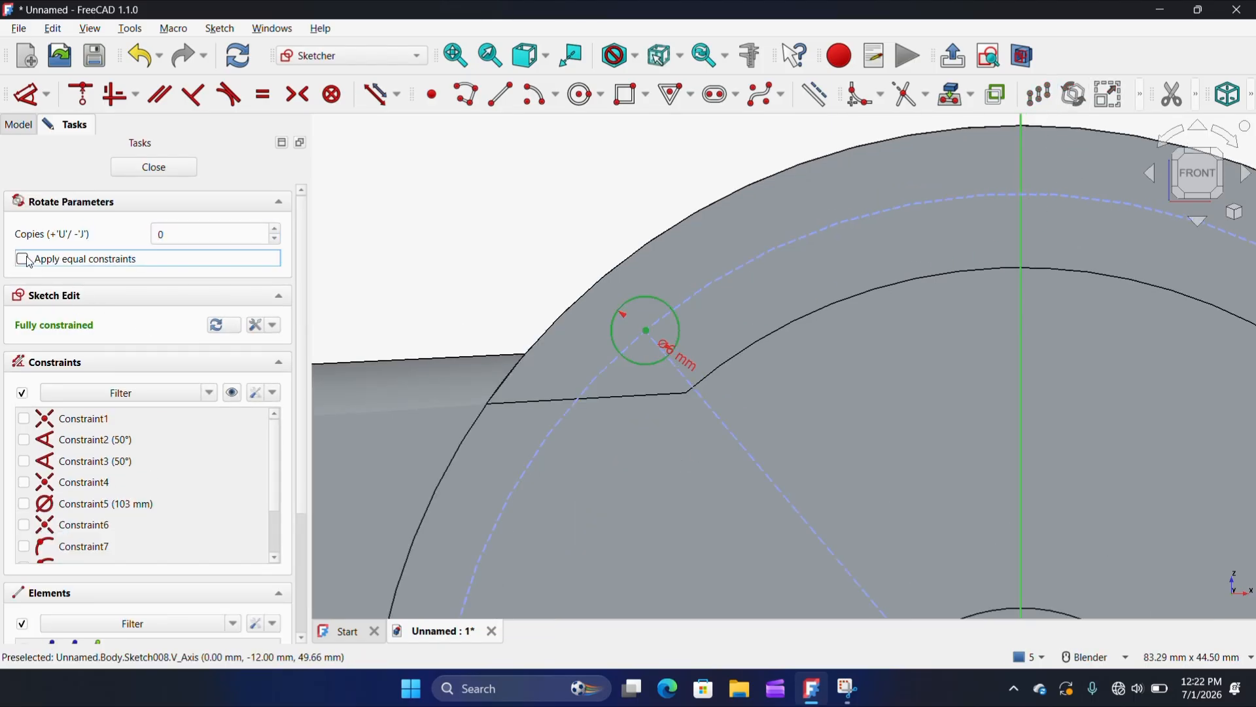
pyautogui.click(173, 231)
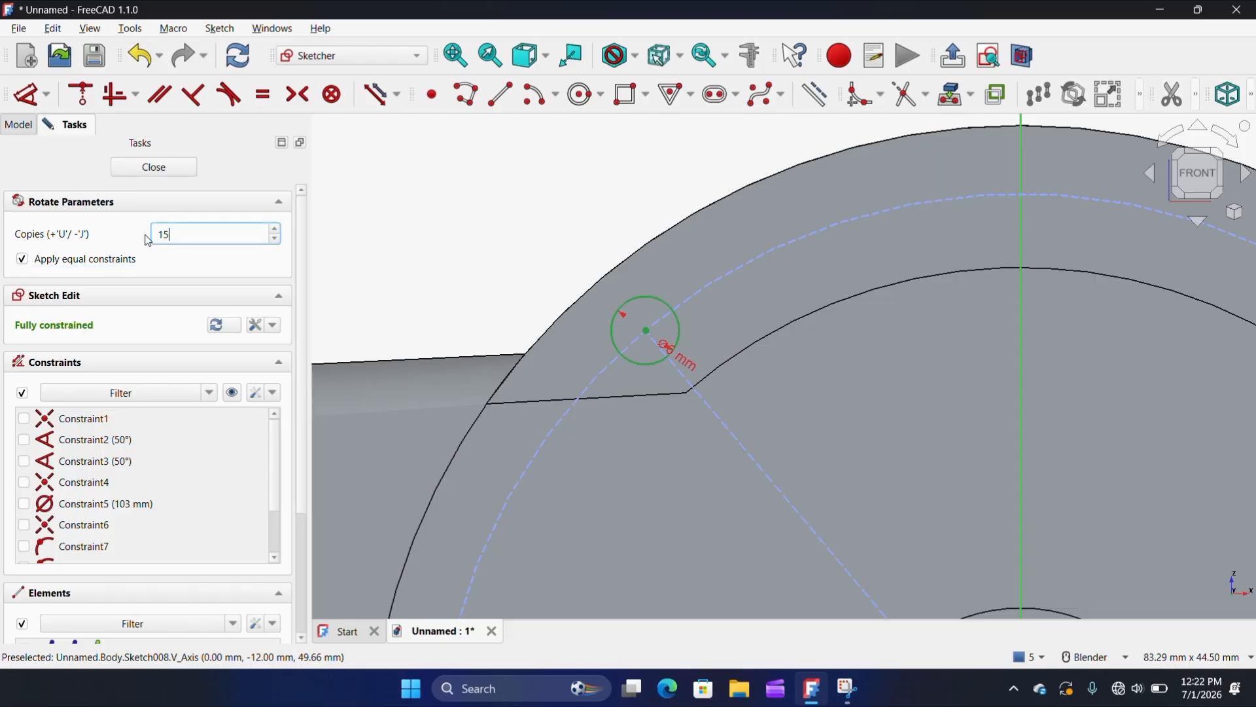
# - Rotate the circle copies about the origin, starting at the upper construction line's outer end, through an angle of -260°
pyautogui.scroll(-3, 462, 244)
pyautogui.scroll(3, 684, 466)
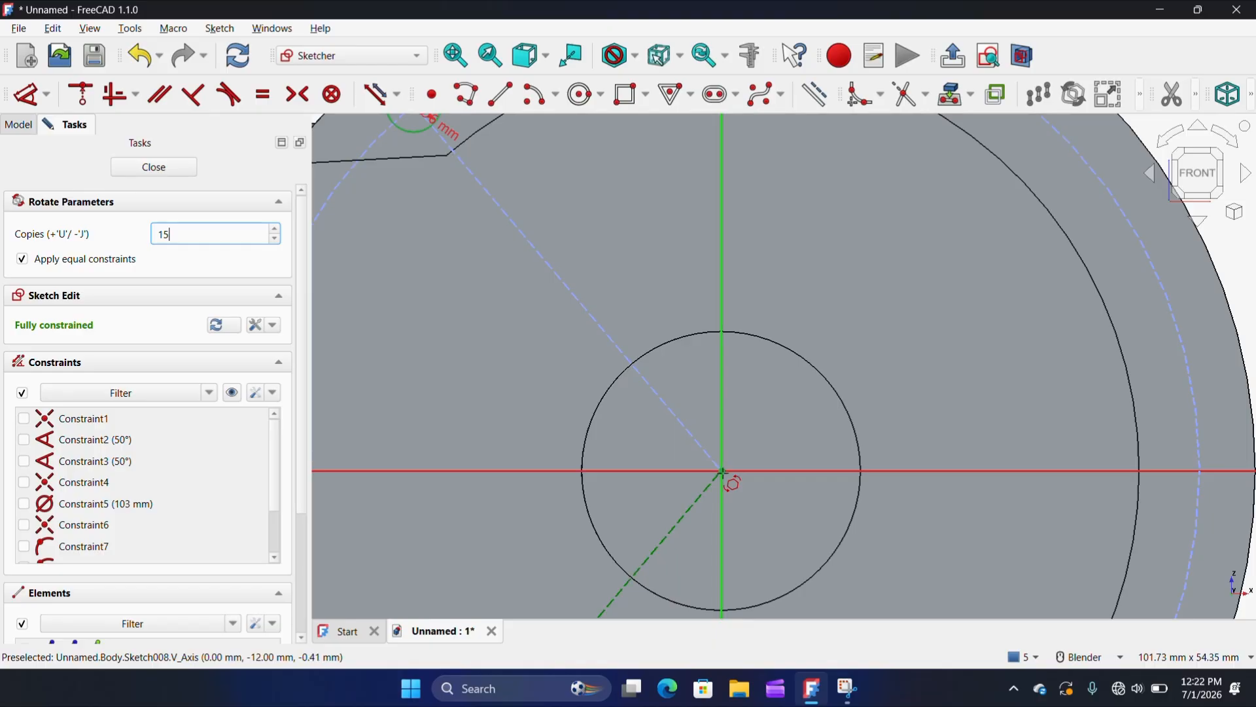
pyautogui.click(724, 471)
pyautogui.scroll(-3, 752, 507)
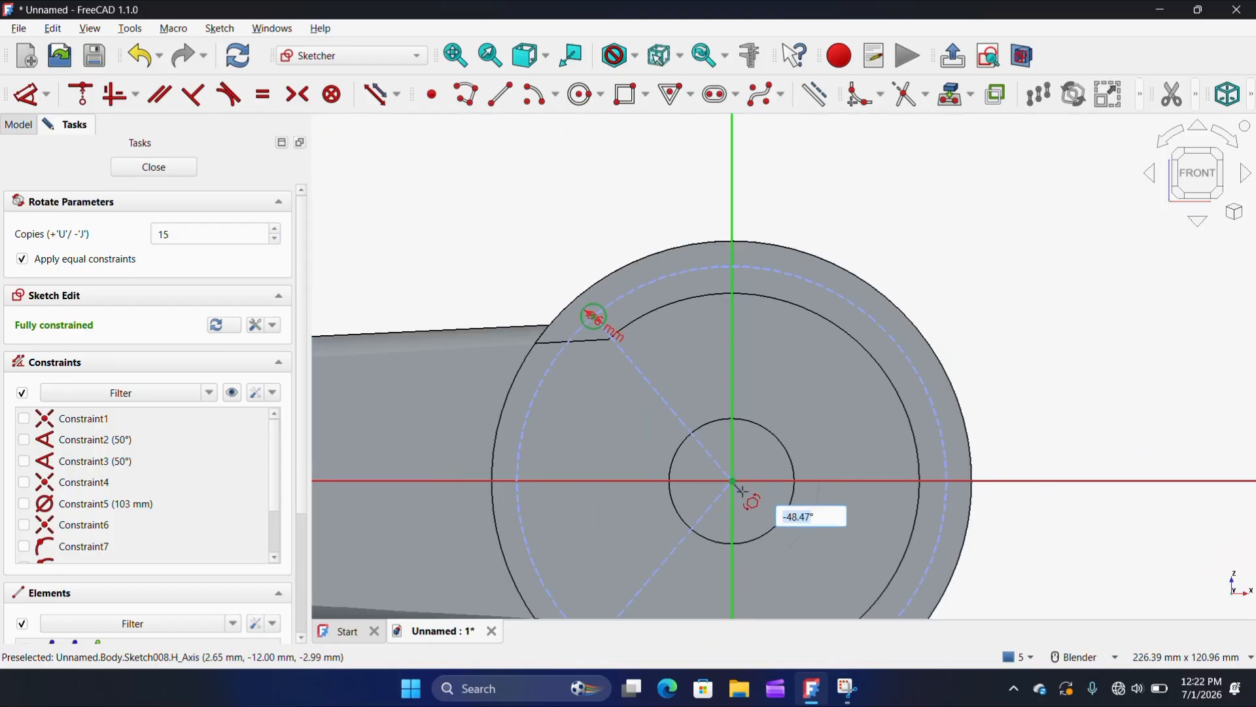
pyautogui.scroll(3, 615, 307)
pyautogui.scroll(3, 615, 308)
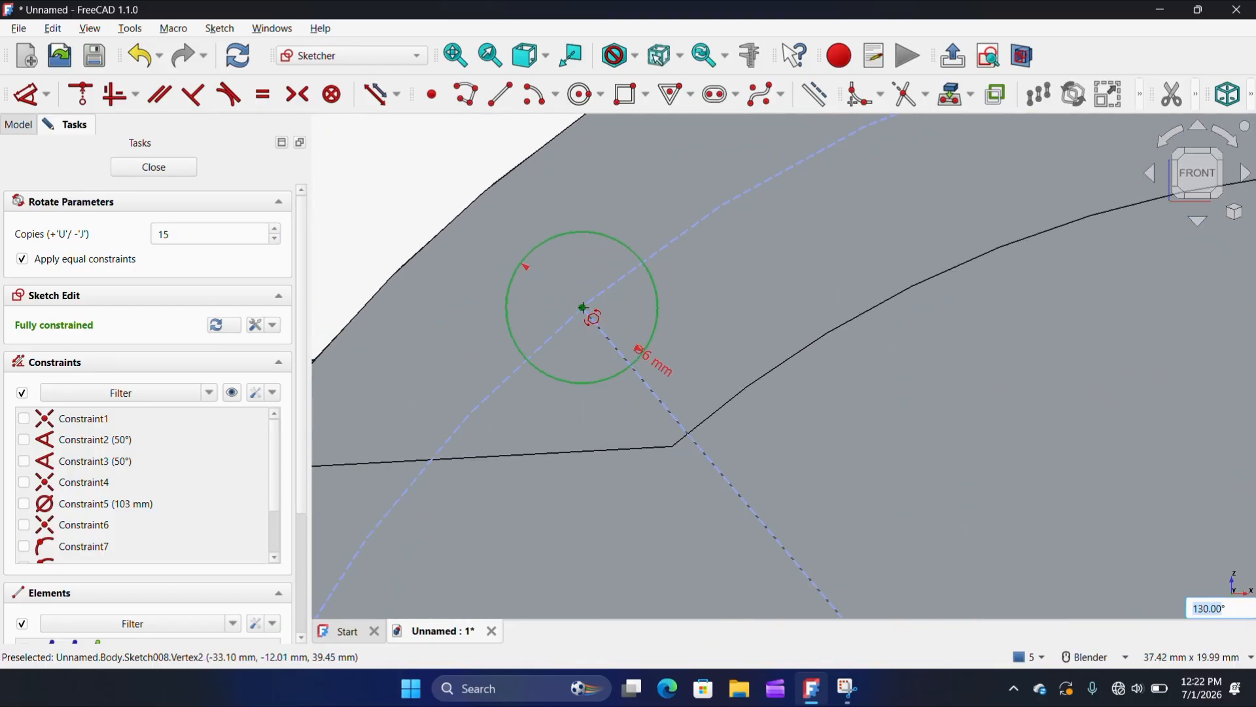
pyautogui.scroll(-5, 592, 317)
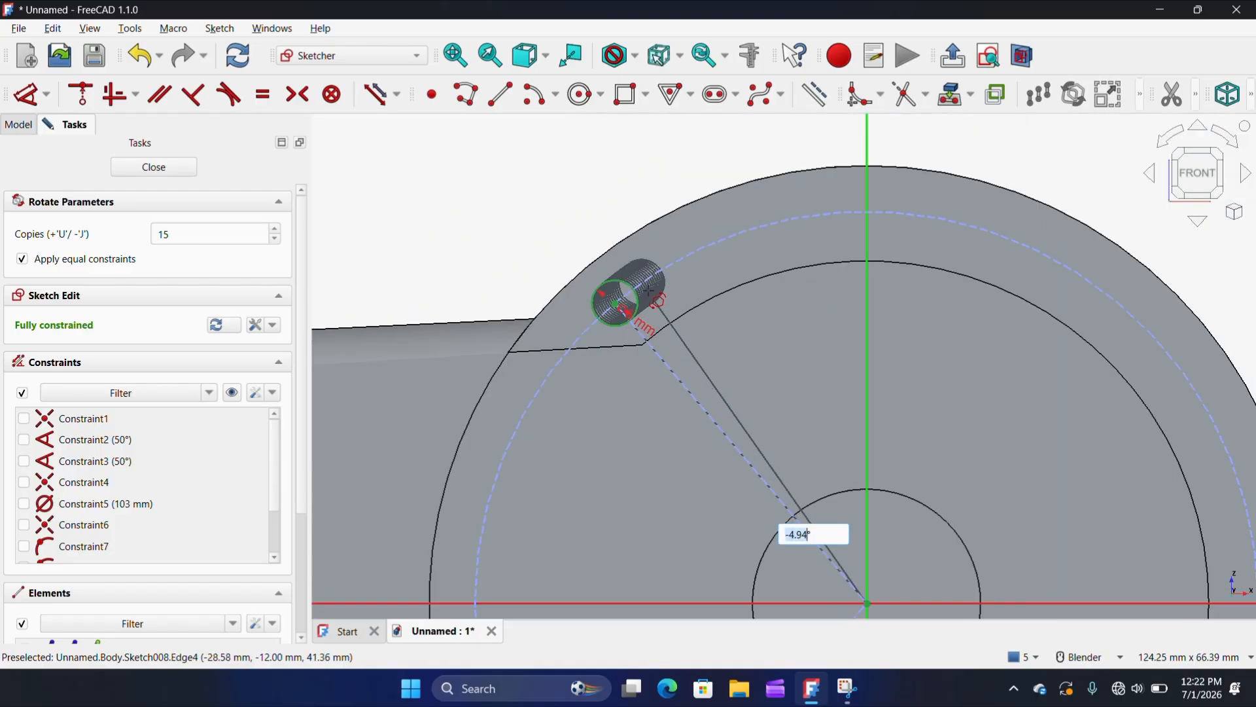
pyautogui.scroll(-5, 1047, 484)
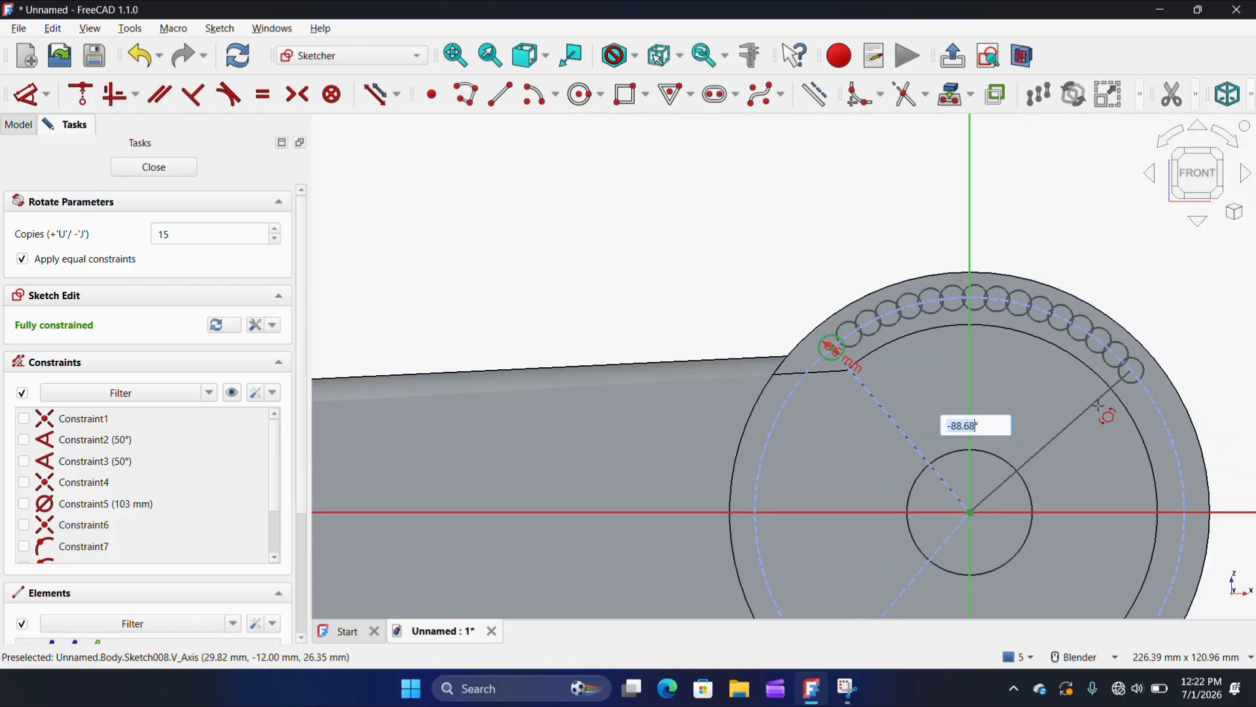
pyautogui.scroll(3, 1125, 497)
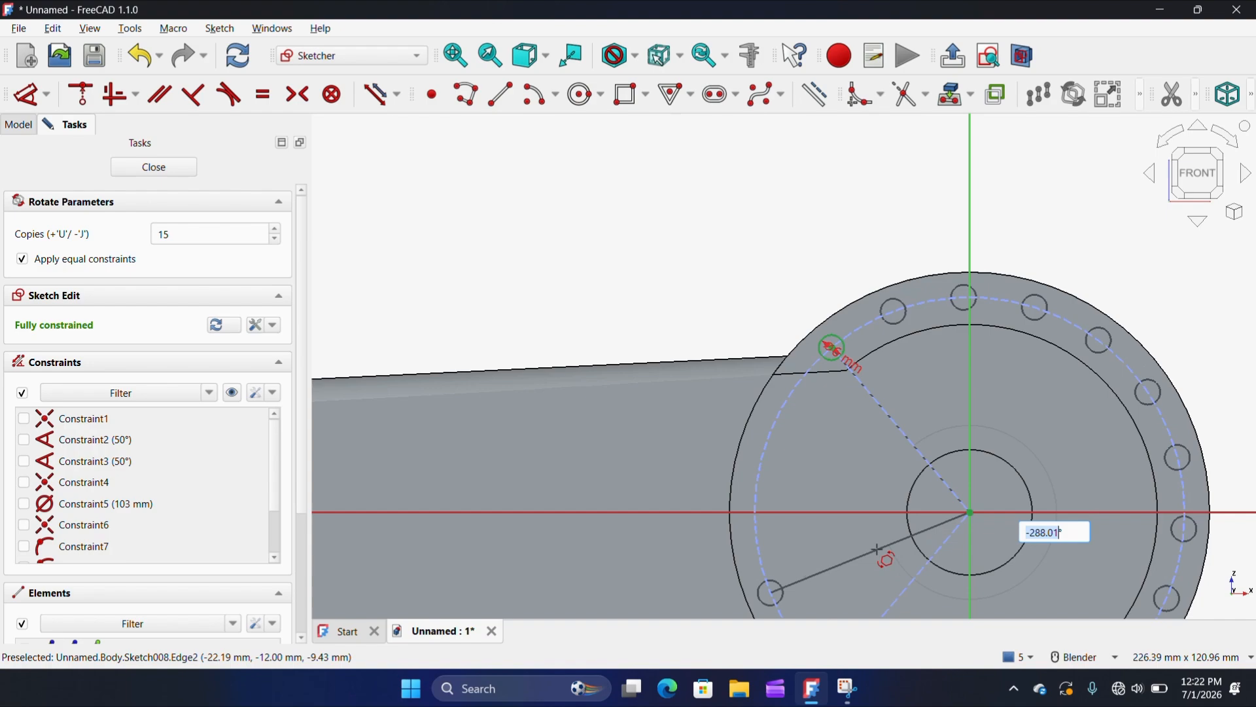
pyautogui.scroll(-4, 876, 547)
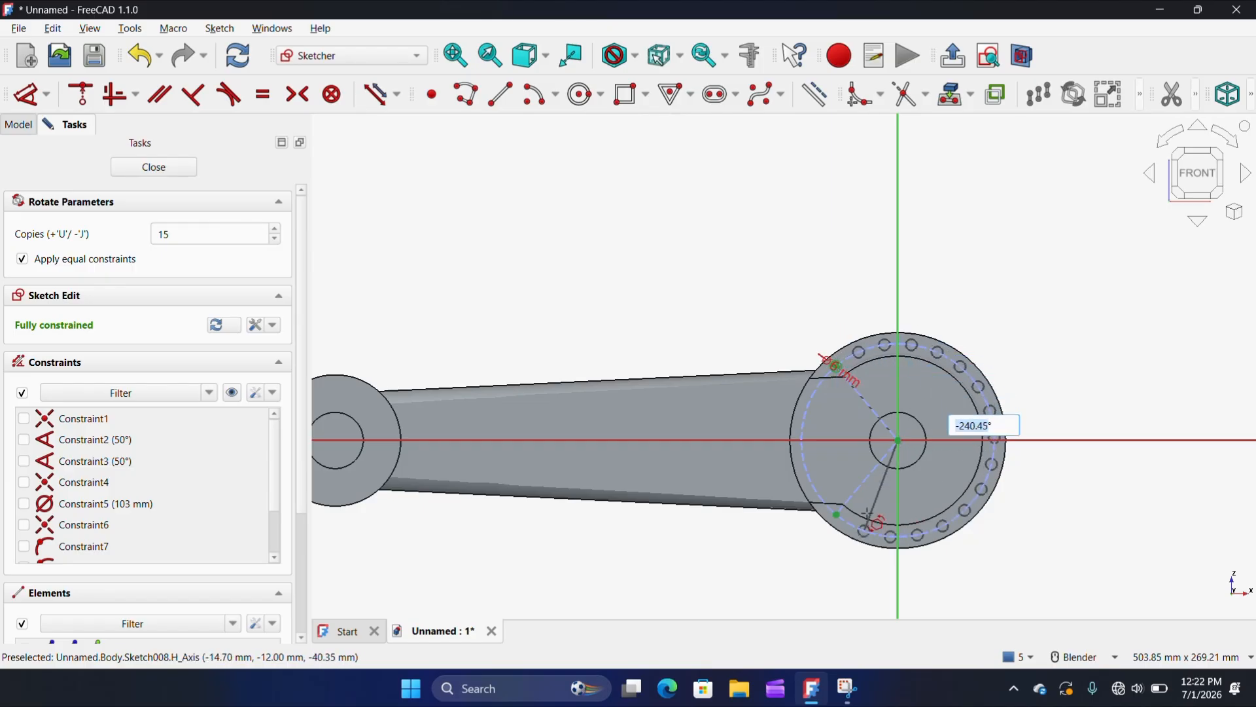
pyautogui.scroll(3, 865, 515)
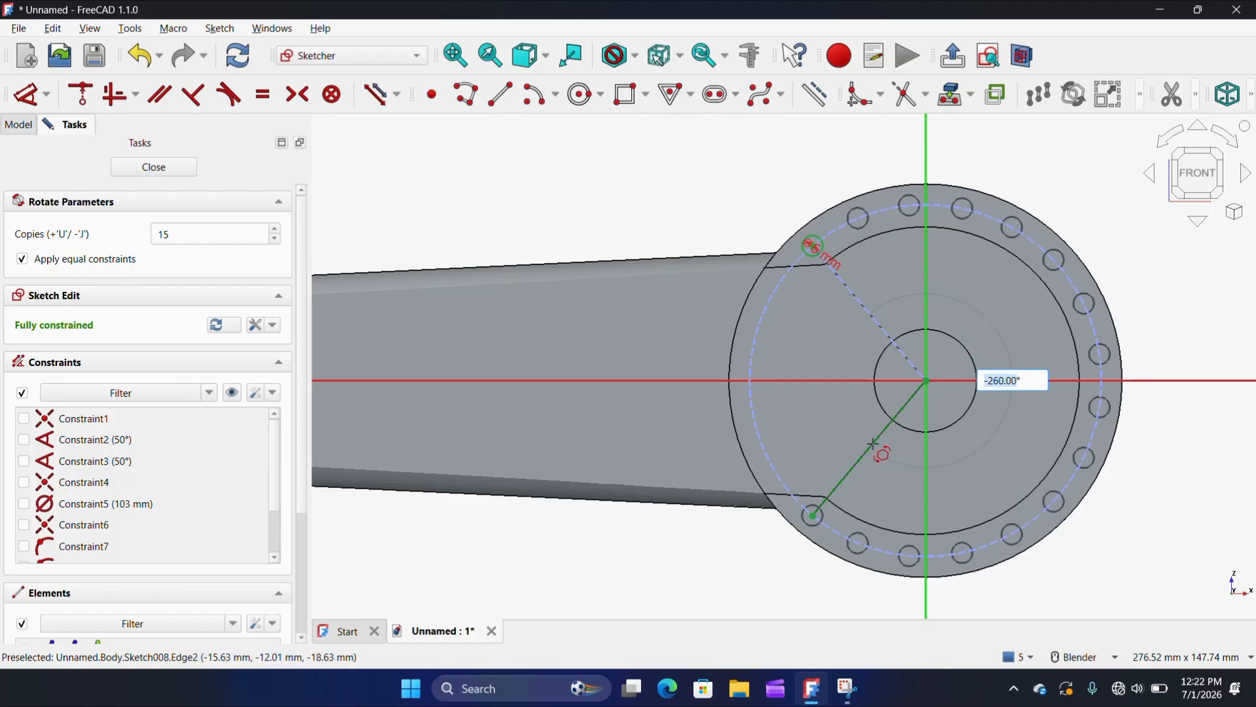
pyautogui.press('BackSpace')
pyautogui.write('-2')
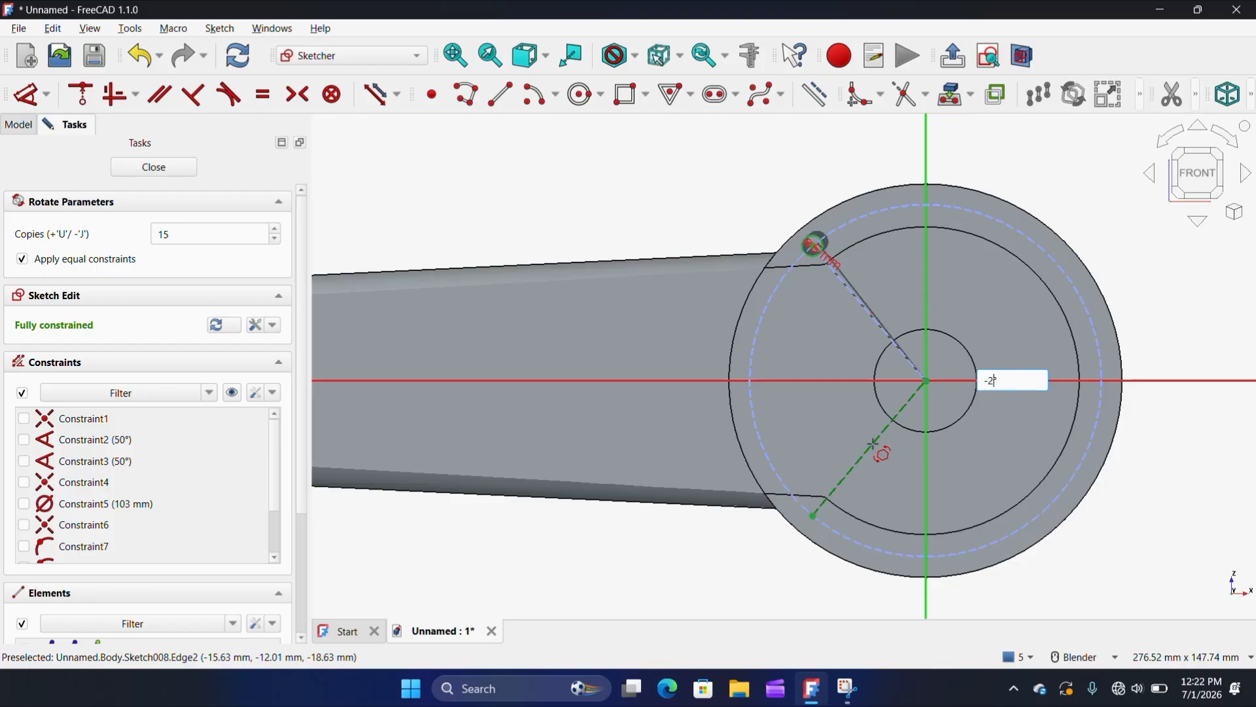
pyautogui.write('60')
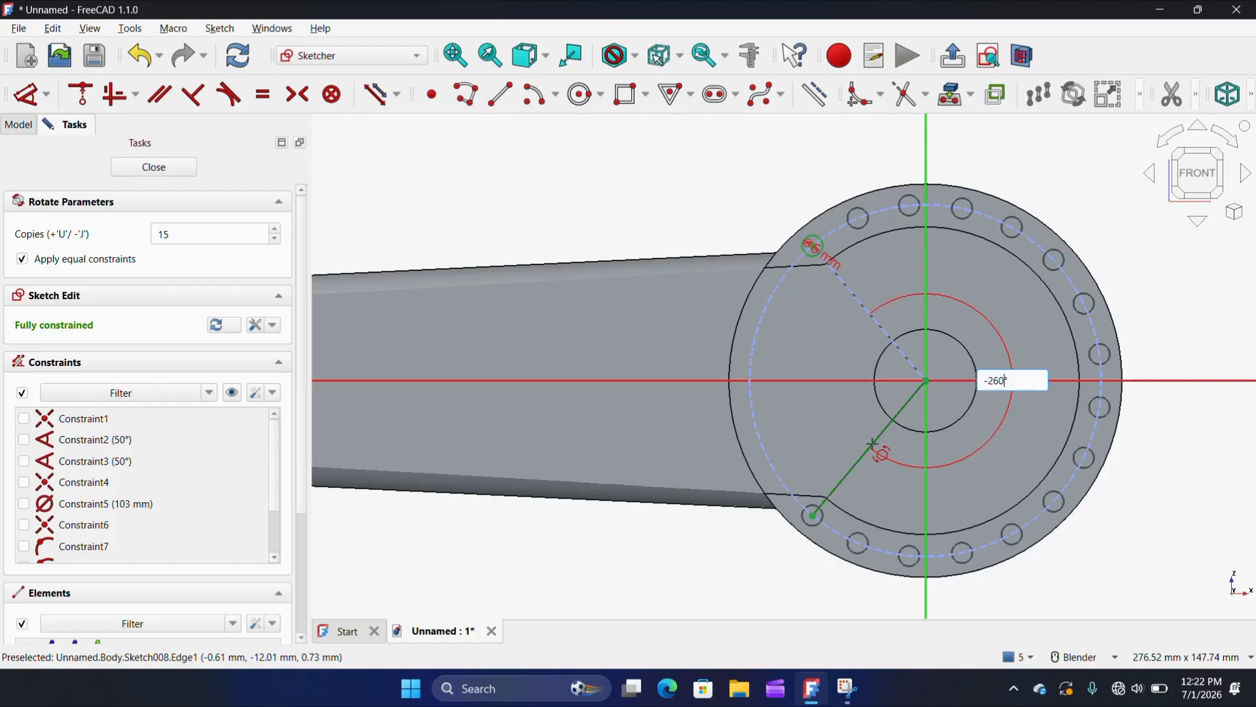
pyautogui.press('Return')
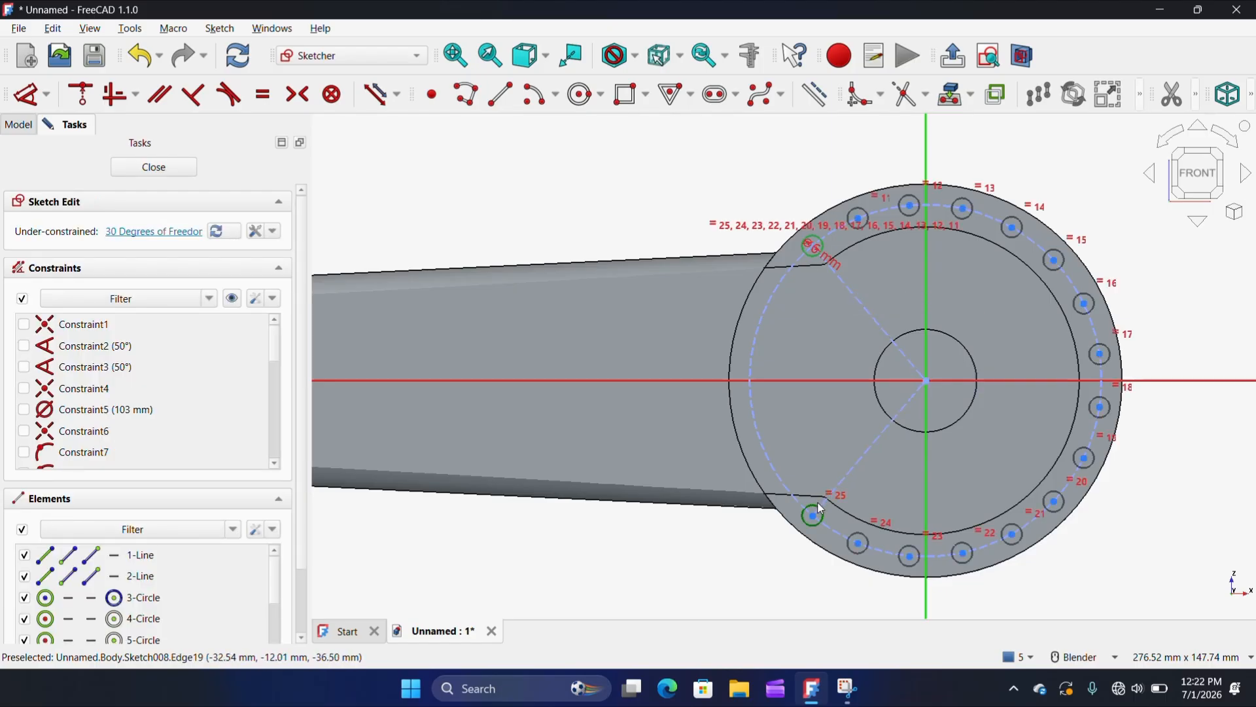
# - Close the hole sketch and pocket its circles 3 mm deep into the larger flange
pyautogui.doubleClick(146, 177)
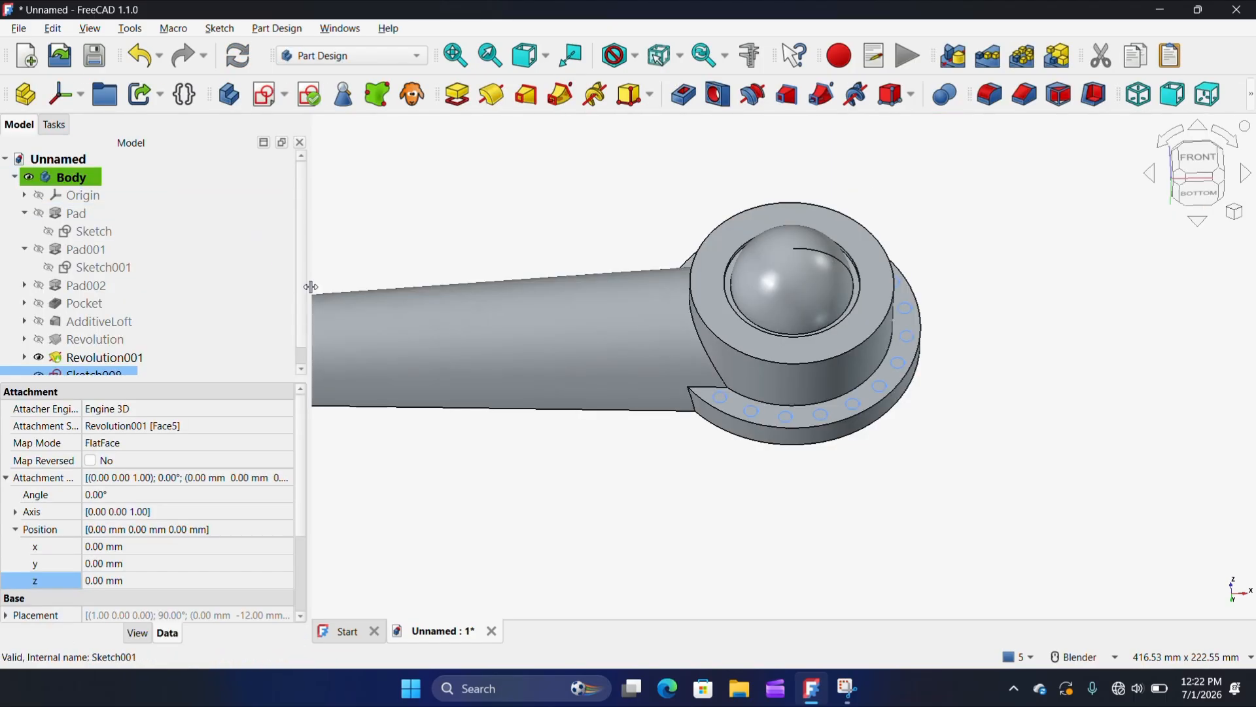
pyautogui.click(688, 102)
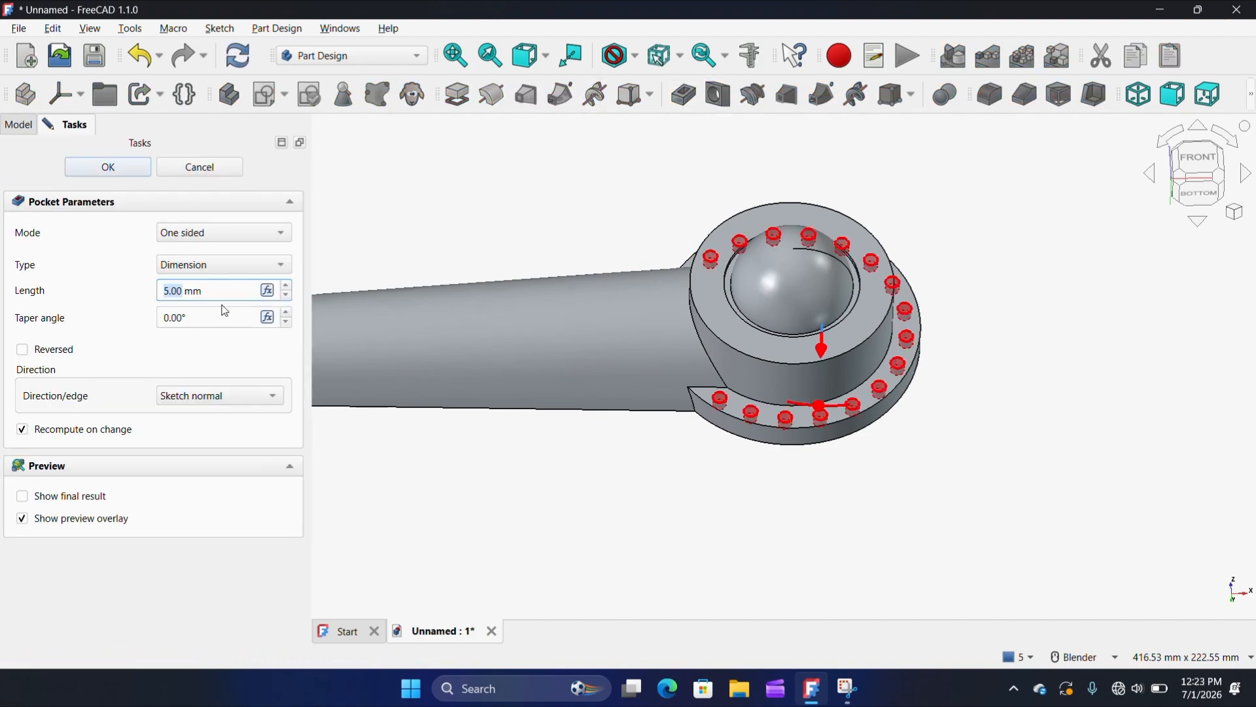
pyautogui.write('3')
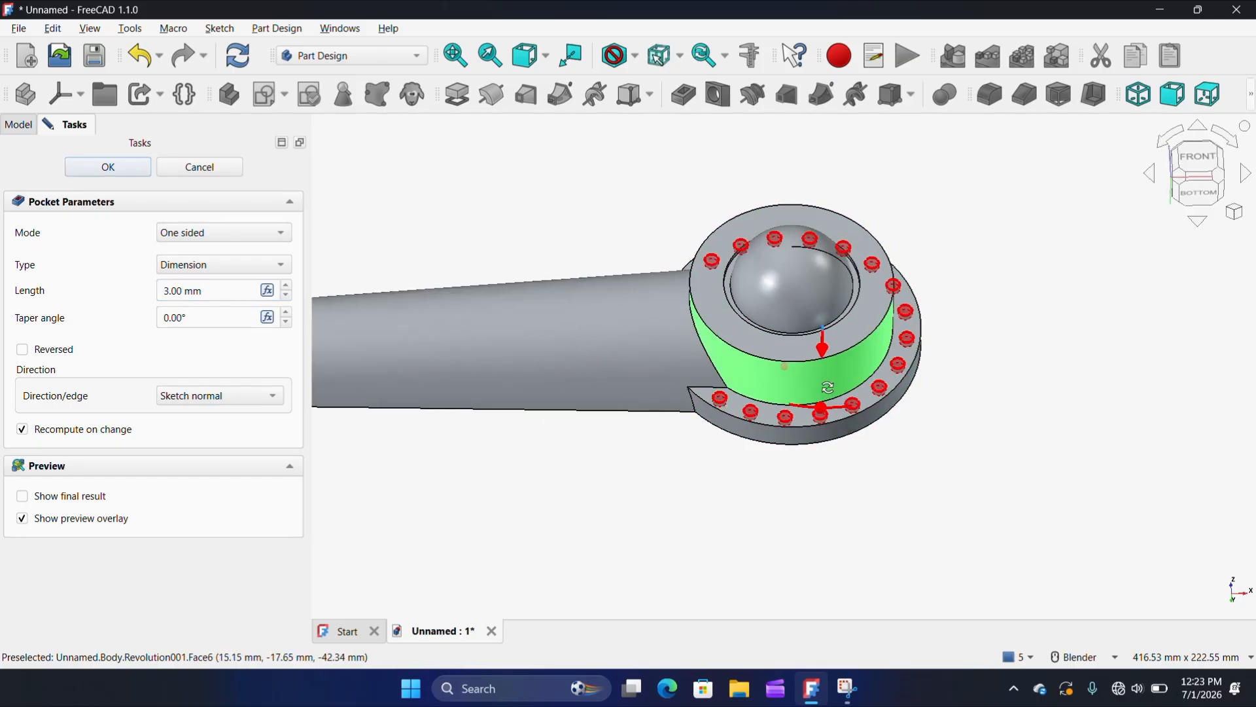
pyautogui.moveTo(818, 393)
pyautogui.mouseDown(button='middle')
pyautogui.moveTo(818, 445)
pyautogui.moveTo(811, 386)
pyautogui.mouseUp(button='middle')
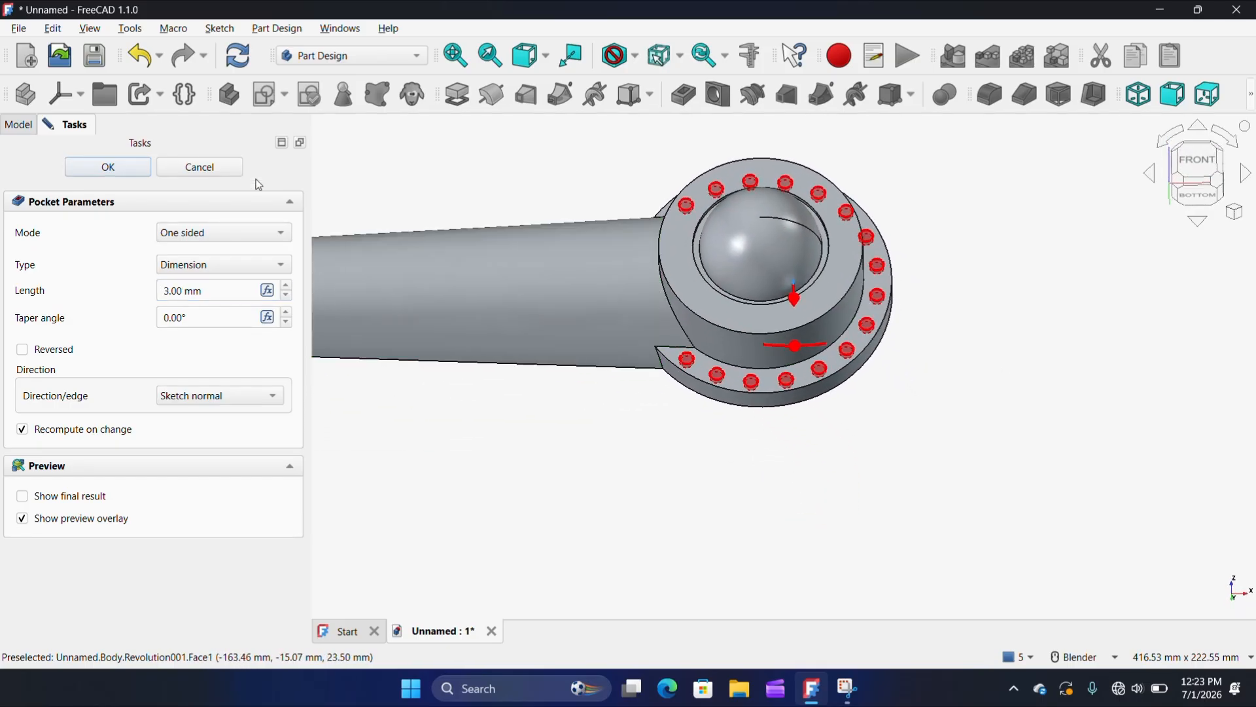
pyautogui.click(121, 167)
# - Examine the pocketed holes around the larger flange and the overall shape of the arm link
pyautogui.scroll(-2, 1044, 439)
pyautogui.scroll(4, 926, 363)
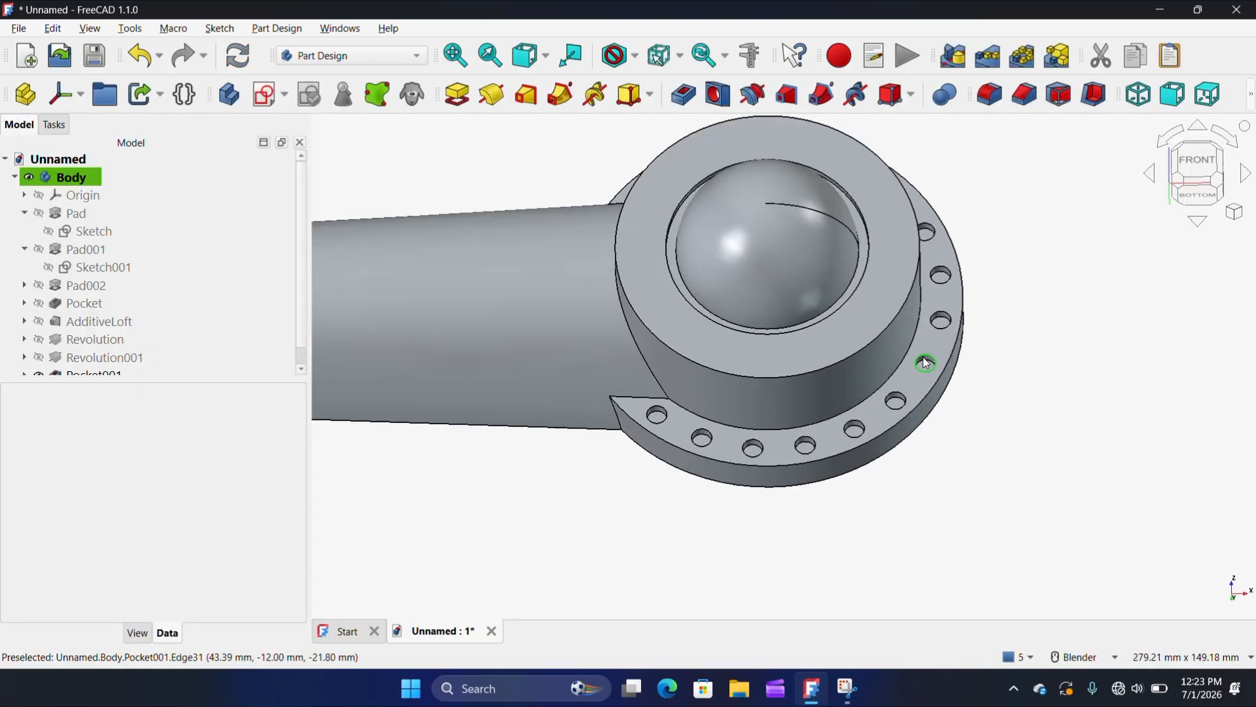
pyautogui.moveTo(923, 362); pyautogui.dragTo(941, 419, button='middle')
pyautogui.scroll(-2, 940, 419)
pyautogui.scroll(-2, 940, 419)
pyautogui.moveTo(785, 367); pyautogui.dragTo(802, 391, button='middle')
pyautogui.scroll(-2, 848, 373)
pyautogui.scroll(3, 848, 372)
# - Save the model as a FreeCAD document named RBT
pyautogui.click(94, 56)
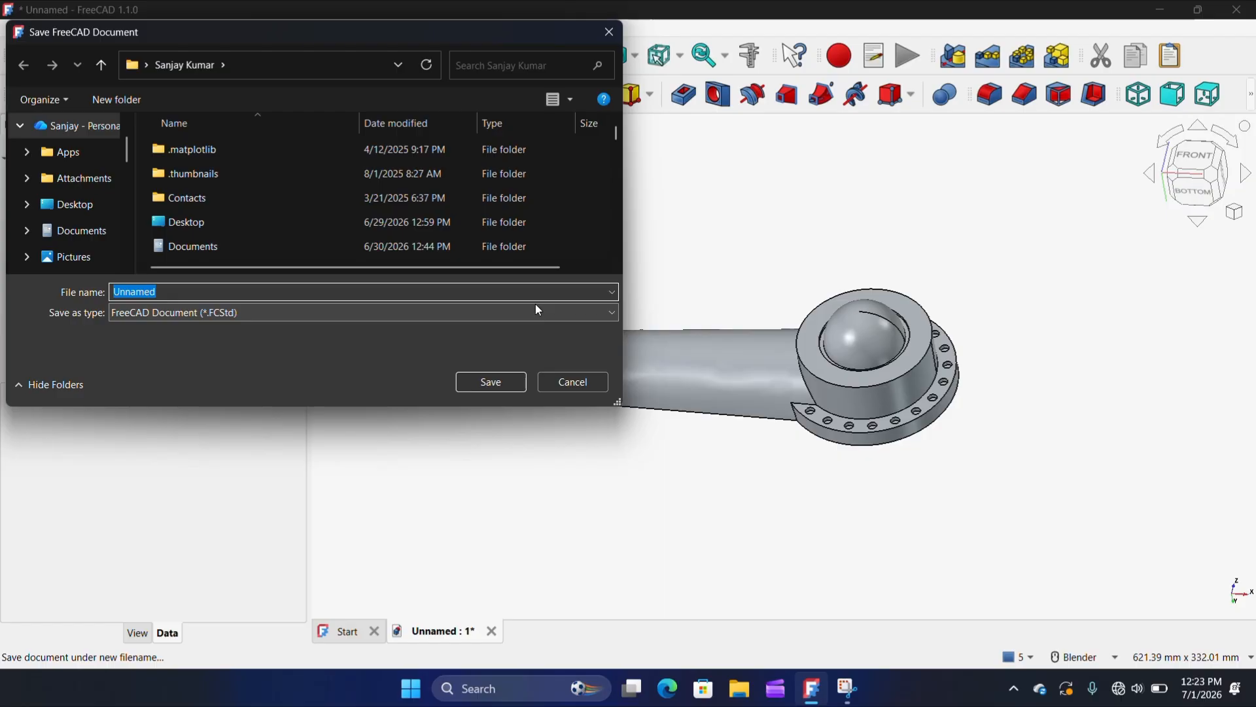
pyautogui.write('RBT')
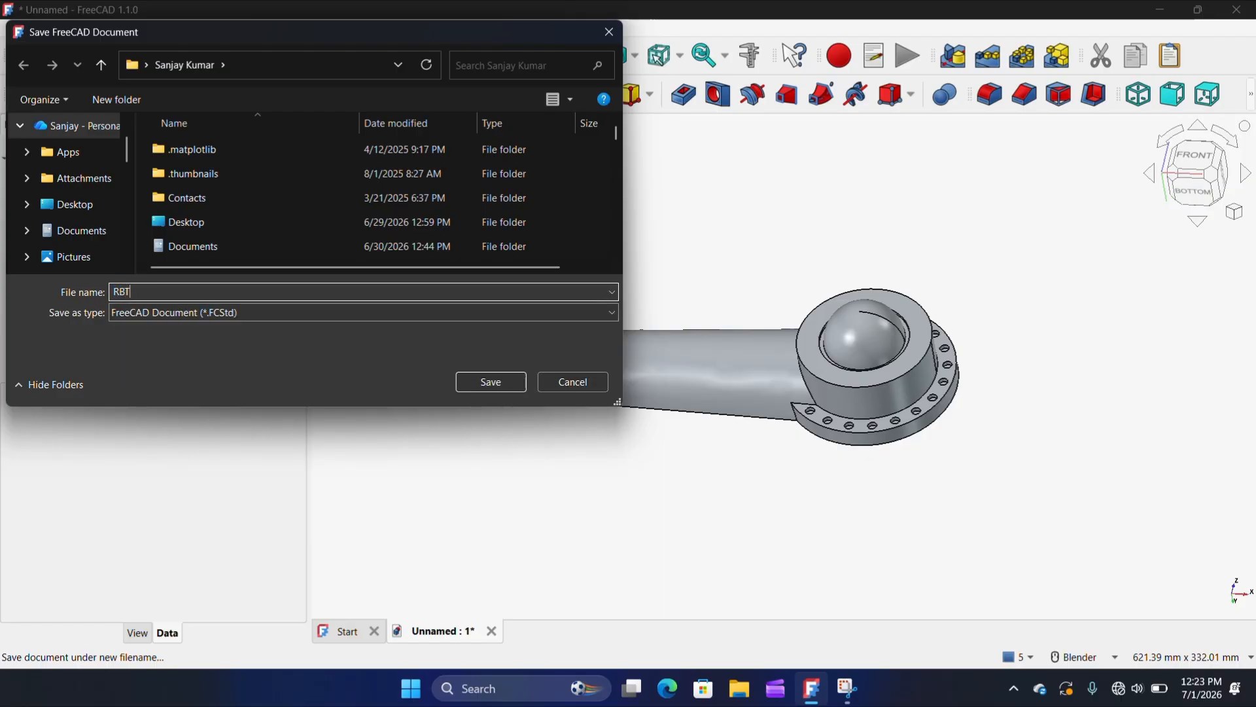